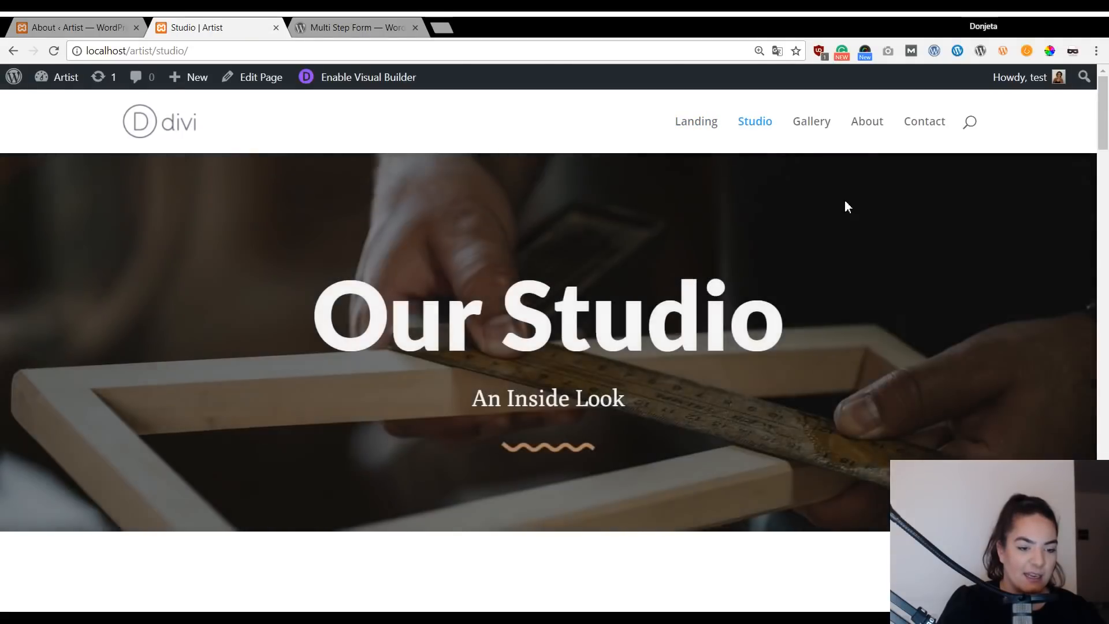
Scroll through the Studio page to review its content.
scroll(844, 200, "down", 5)
scroll(847, 208, "down", 3)
scroll(847, 208, "up", 9)
scroll(846, 204, "down", 10)
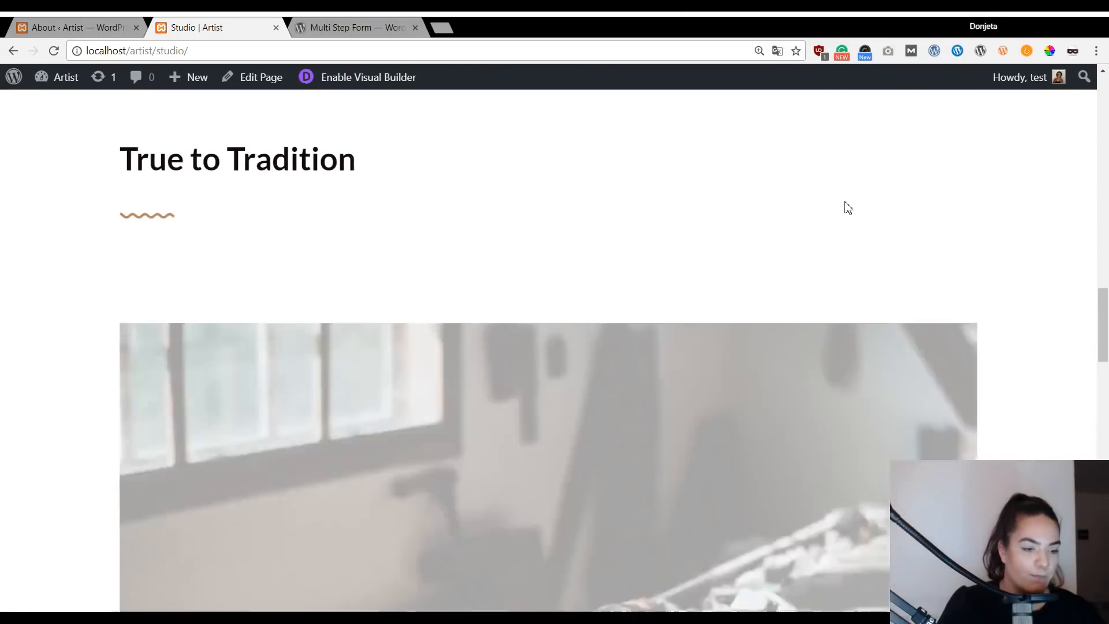
scroll(847, 208, "down", 10)
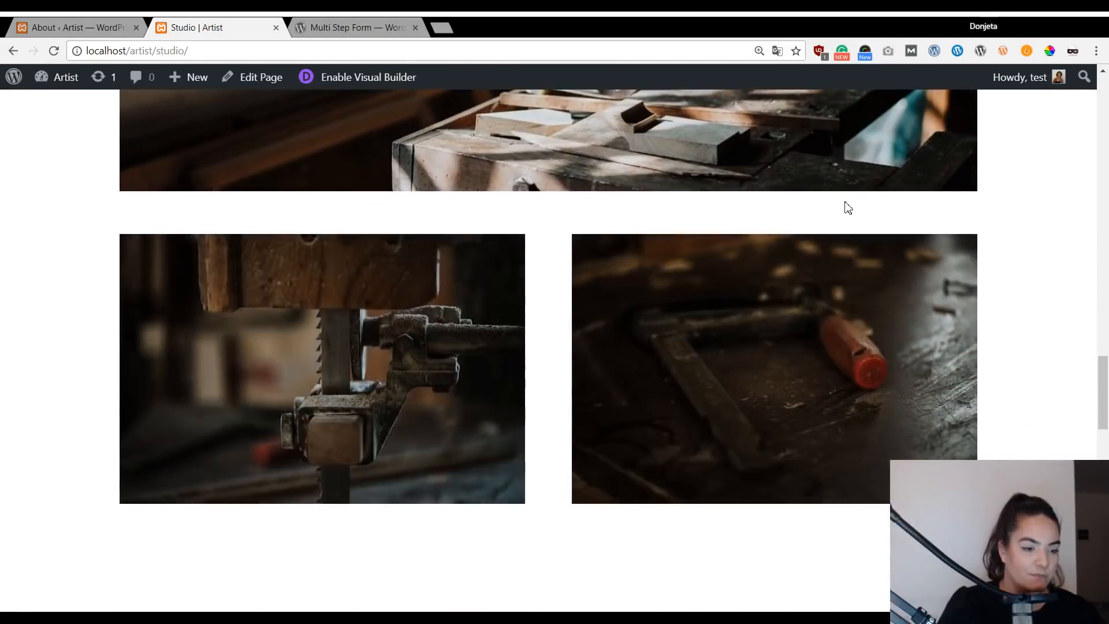
scroll(848, 208, "up", 1)
scroll(844, 203, "up", 19)
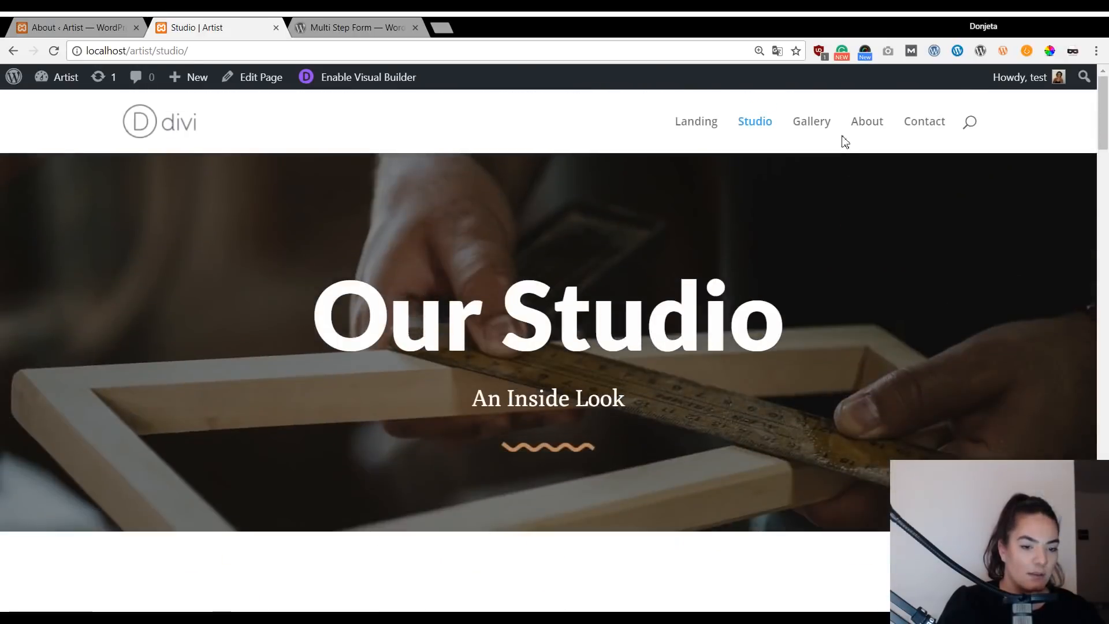
Open the Gallery page and scroll through it.
left_click(820, 126)
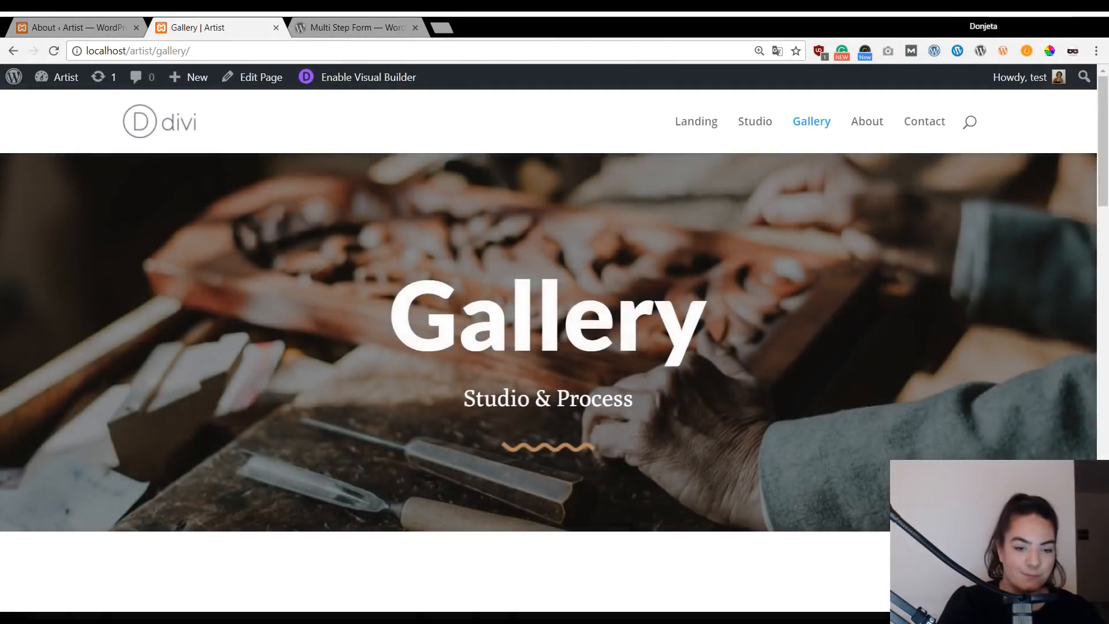
scroll(803, 270, "down", 10)
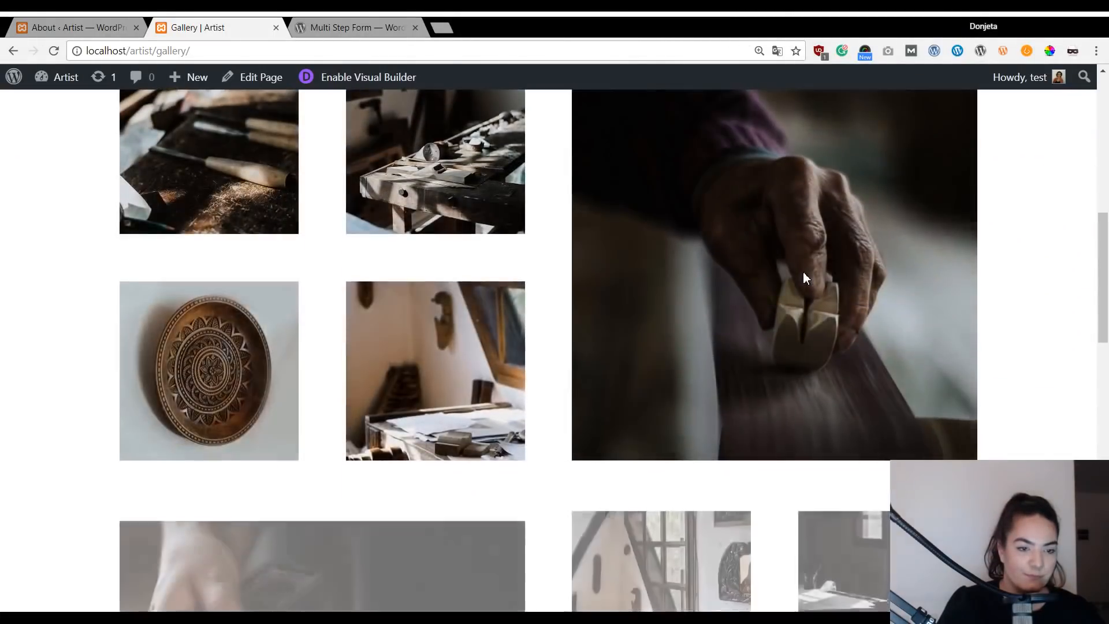
scroll(803, 271, "down", 15)
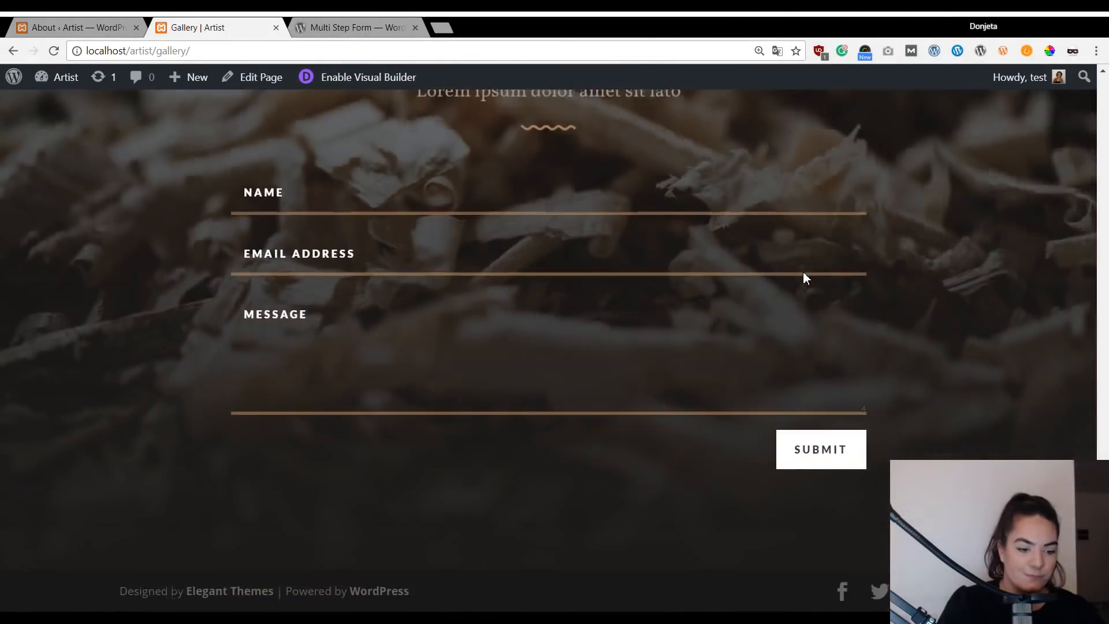
scroll(803, 271, "up", 10)
scroll(803, 271, "up", 10)
Review the About page, open Contact, and go back to the WordPress admin tab.
left_click(877, 124)
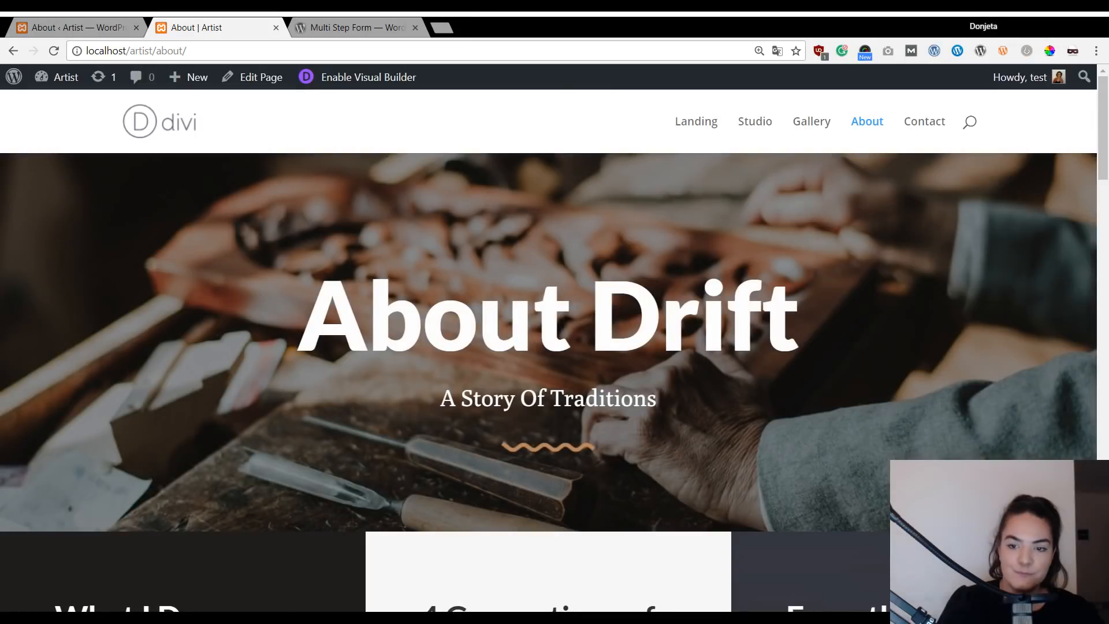
scroll(953, 180, "down", 3)
scroll(923, 164, "up", 3)
scroll(923, 157, "down", 10)
scroll(923, 157, "down", 15)
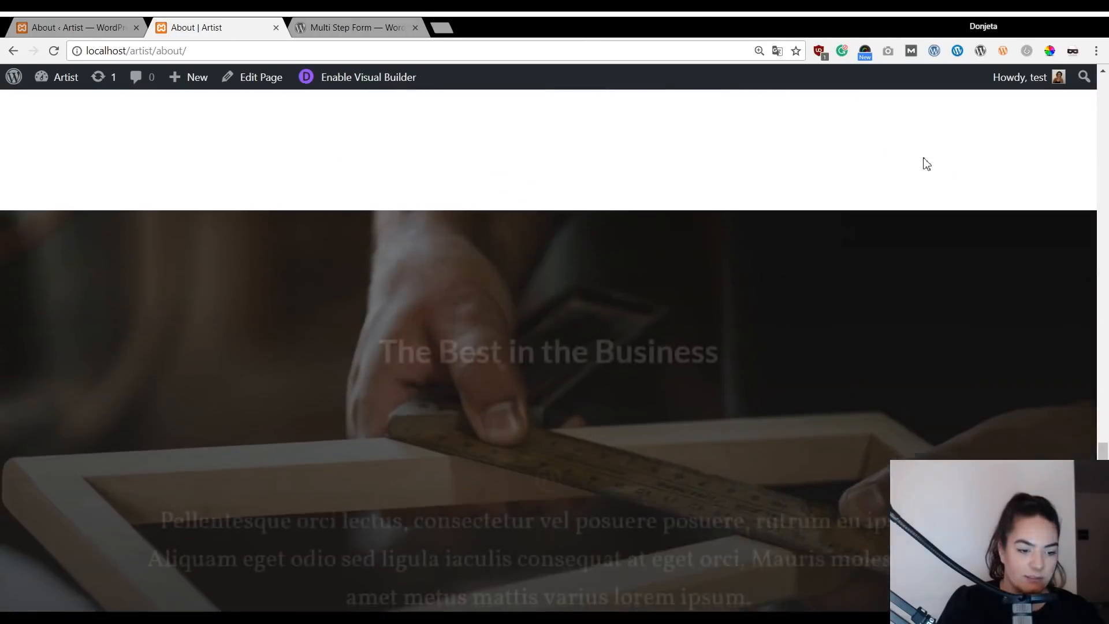
scroll(923, 157, "up", 5)
scroll(926, 160, "up", 15)
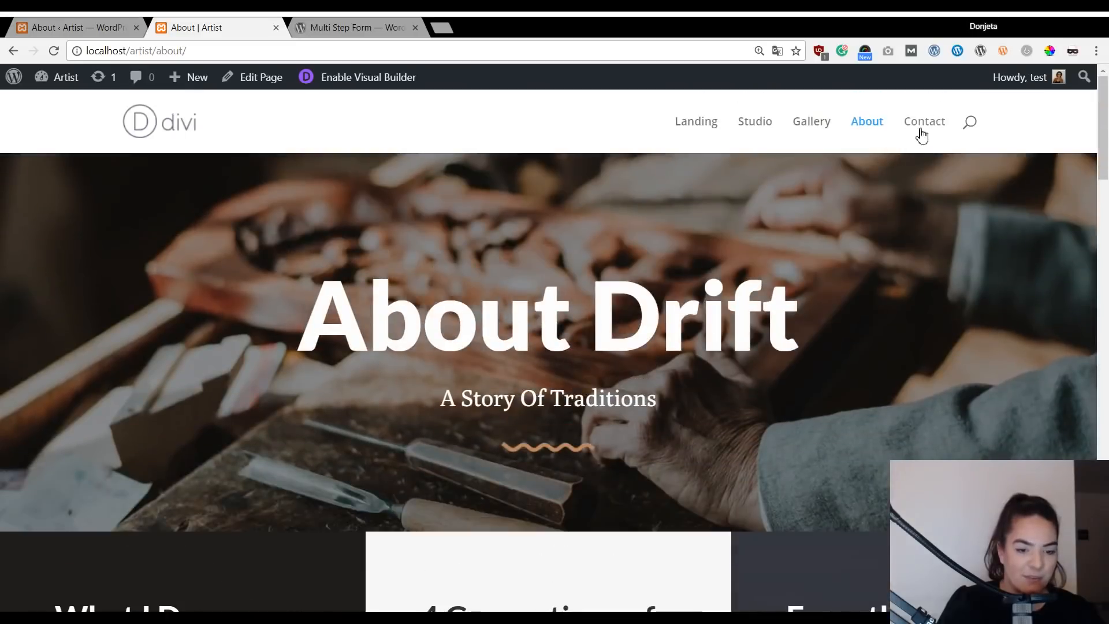
left_click(922, 124)
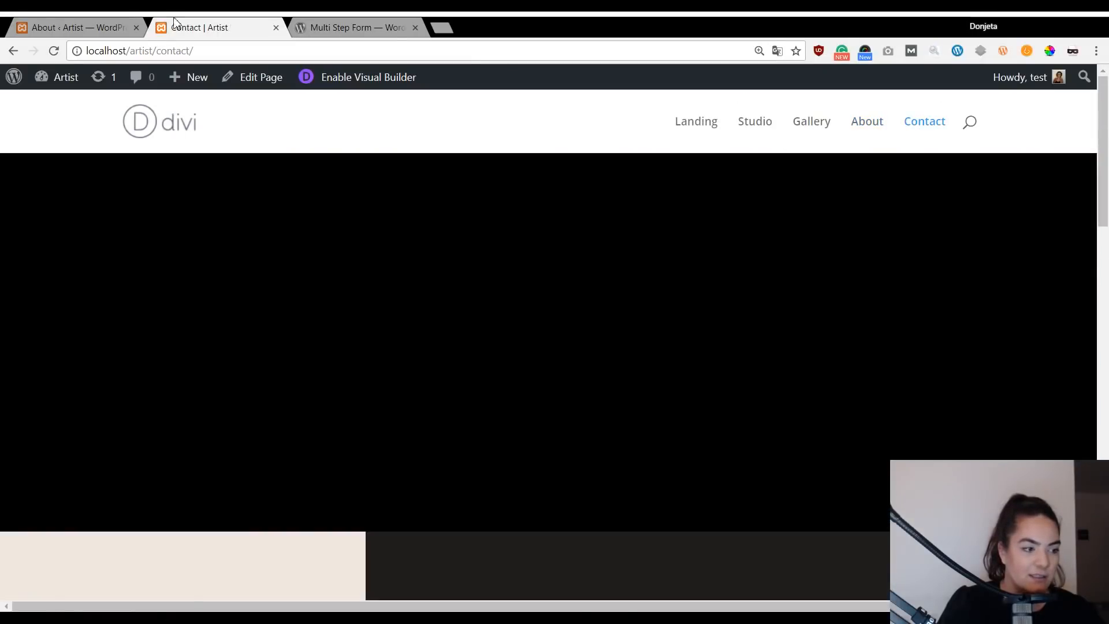
left_click(81, 28)
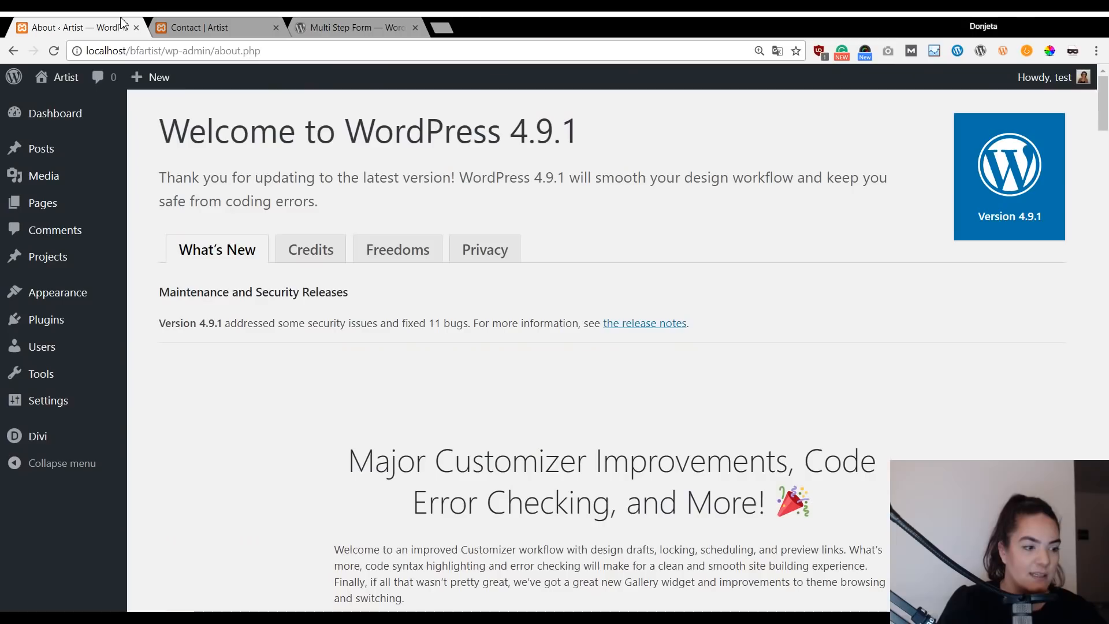
Open the bfartist front page in a new tab, then view its Contact page's plain form.
middle_click(64, 77)
left_click(206, 26)
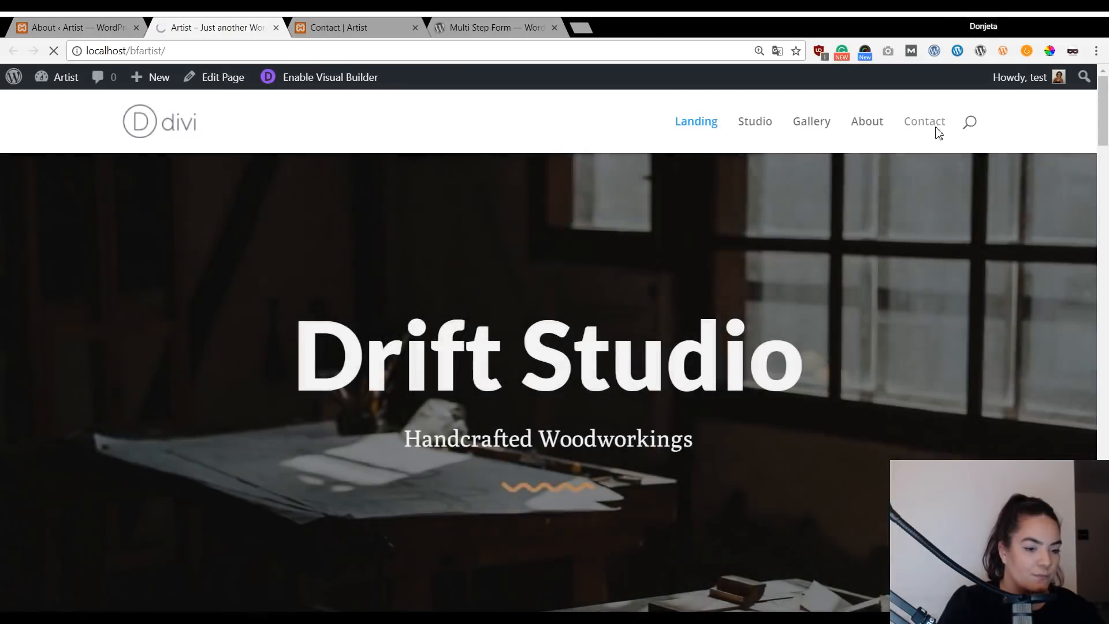
left_click(936, 129)
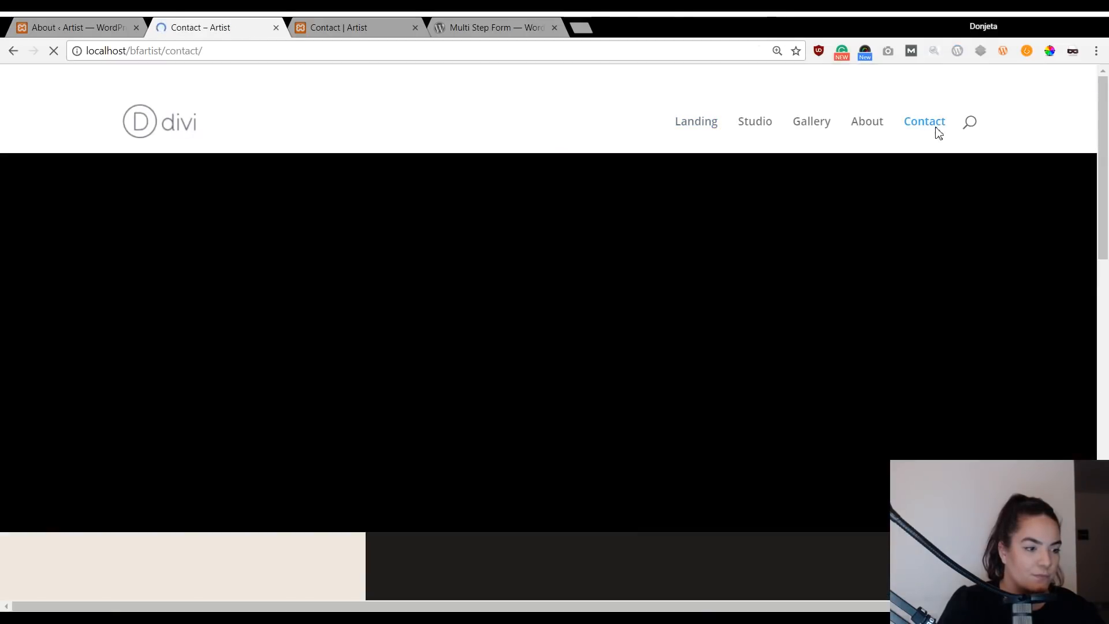
scroll(751, 208, "down", 2)
scroll(679, 346, "down", 12)
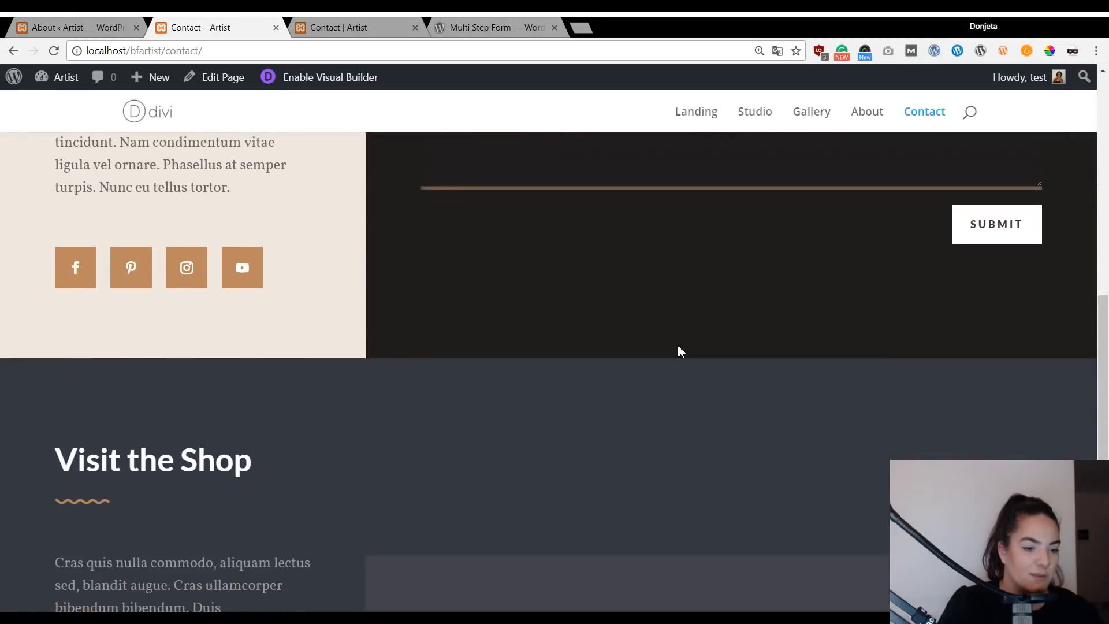
scroll(675, 369, "up", 10)
scroll(677, 372, "up", 6)
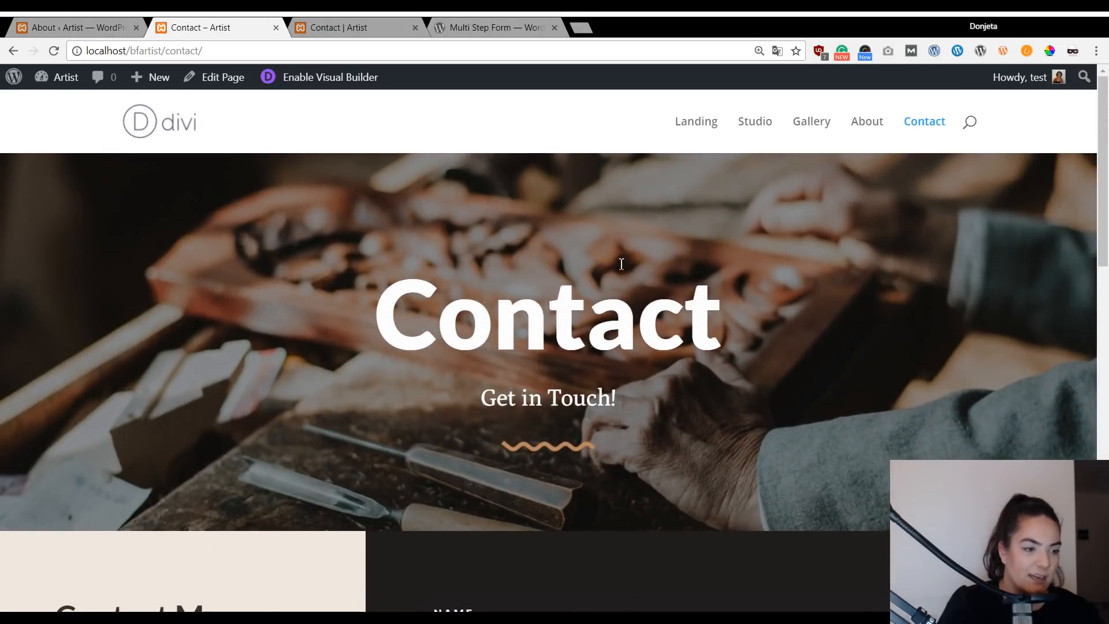
Switch to the 'Contact | Artist' tab and scroll to the three-step Request a Quote form.
left_click(389, 18)
scroll(785, 227, "down", 7)
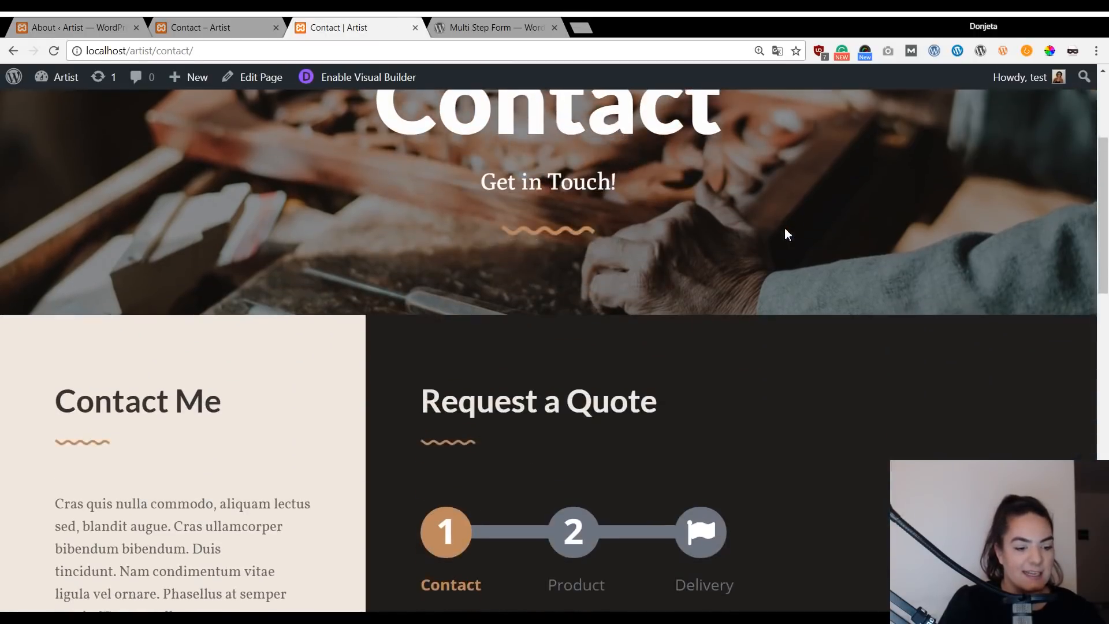
scroll(785, 230, "down", 5)
scroll(785, 230, "up", 5)
scroll(619, 298, "down", 3)
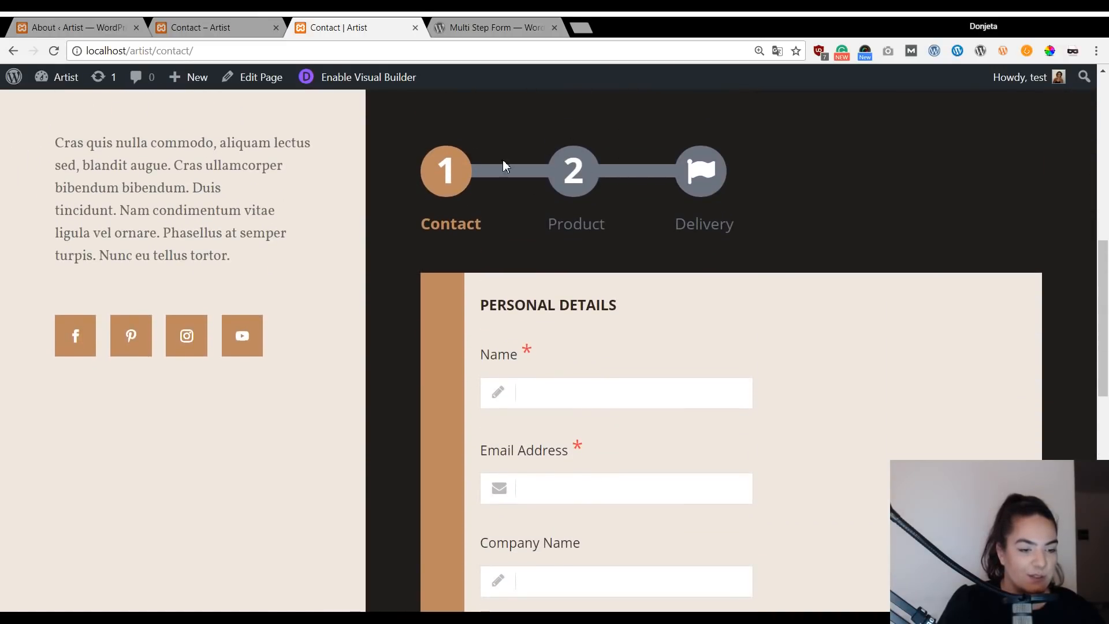
scroll(641, 254, "up", 3)
scroll(693, 273, "up", 1)
scroll(694, 273, "down", 4)
scroll(690, 271, "up", 3)
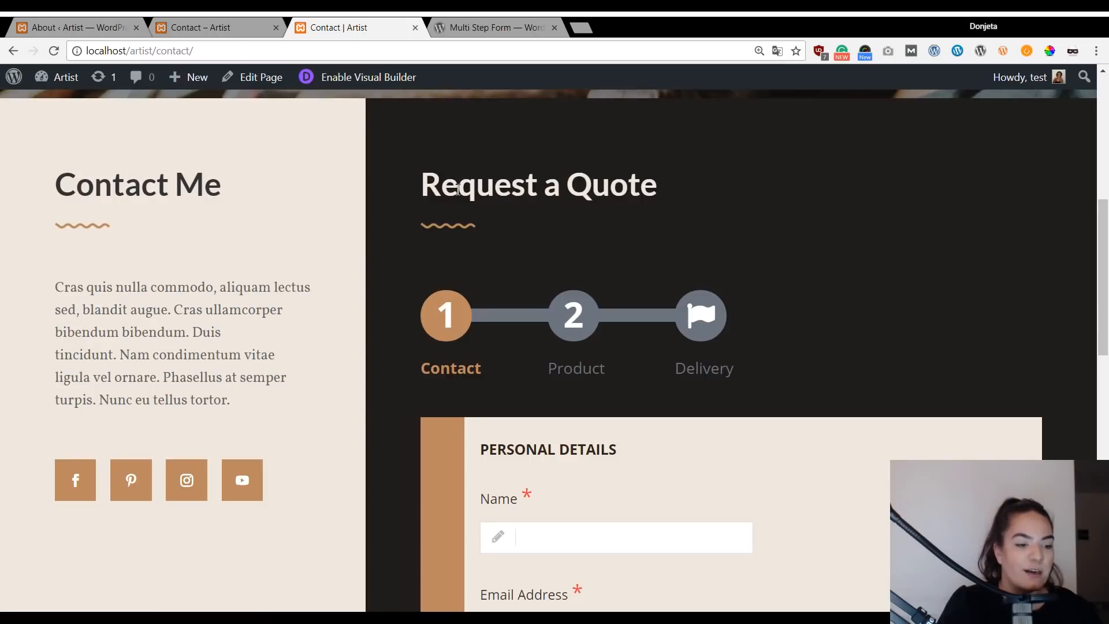
scroll(616, 225, "down", 3)
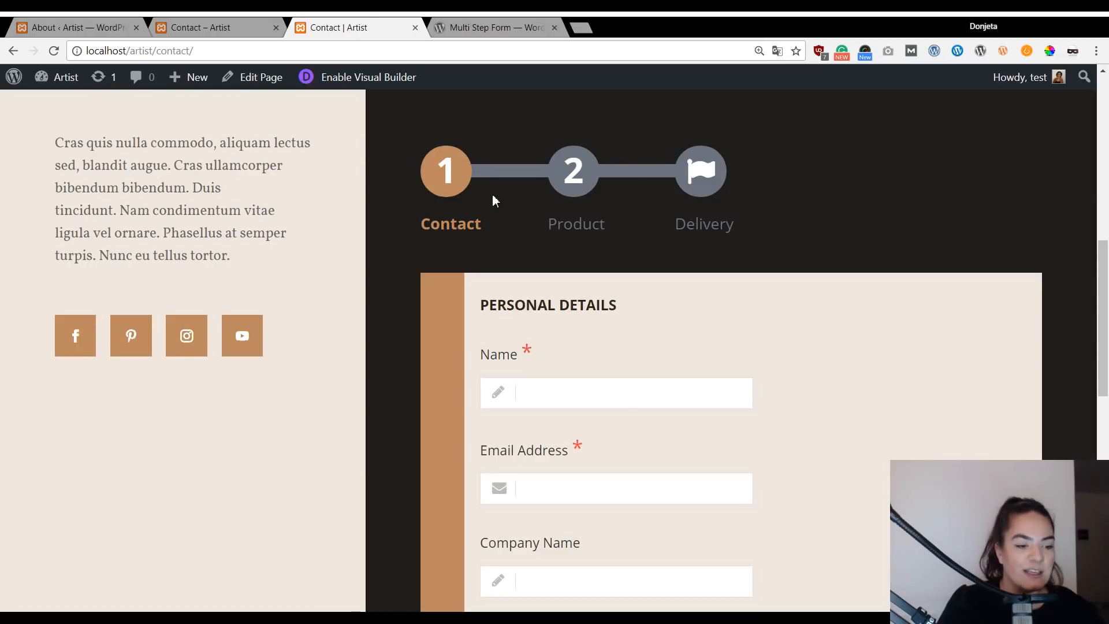
Enter the contact's e-mail address and company name, then advance to the Product step.
scroll(490, 213, "down", 1)
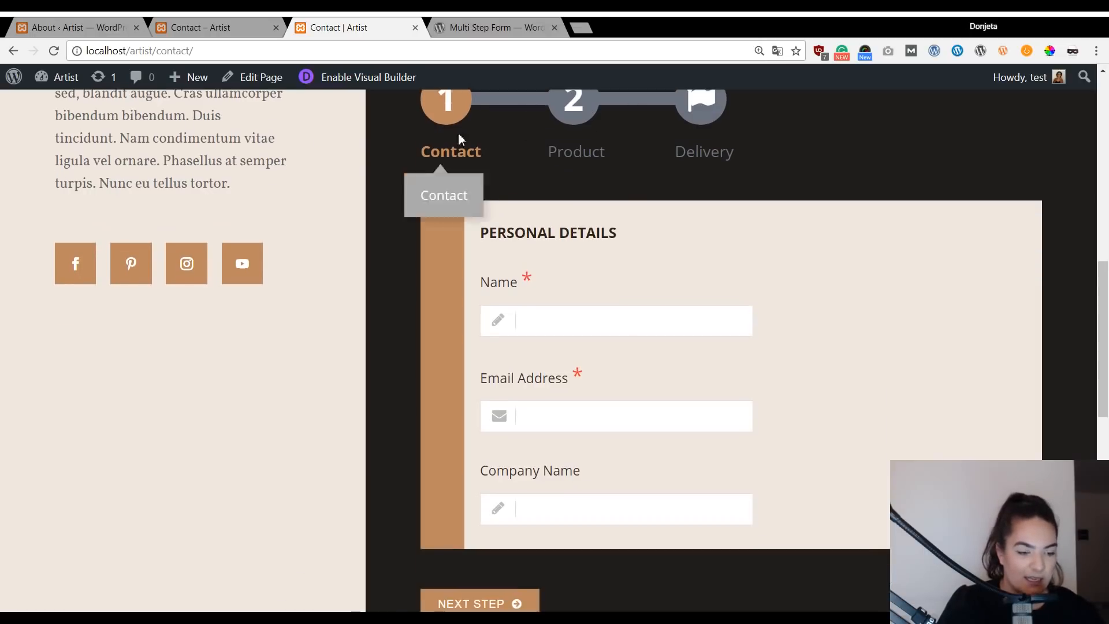
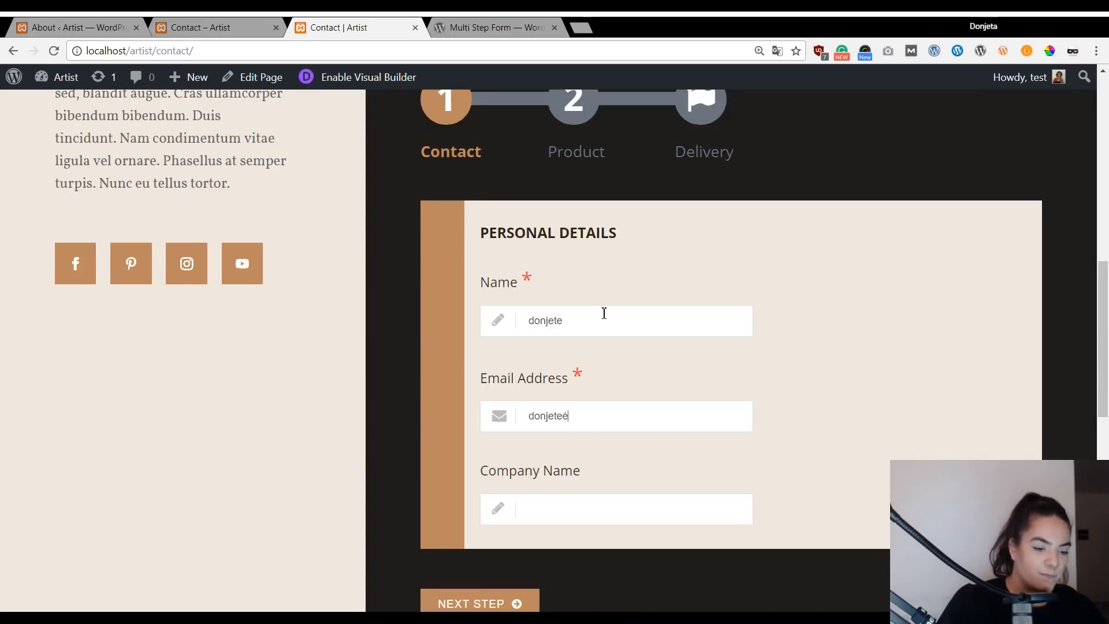
key("Tab")
type("e")
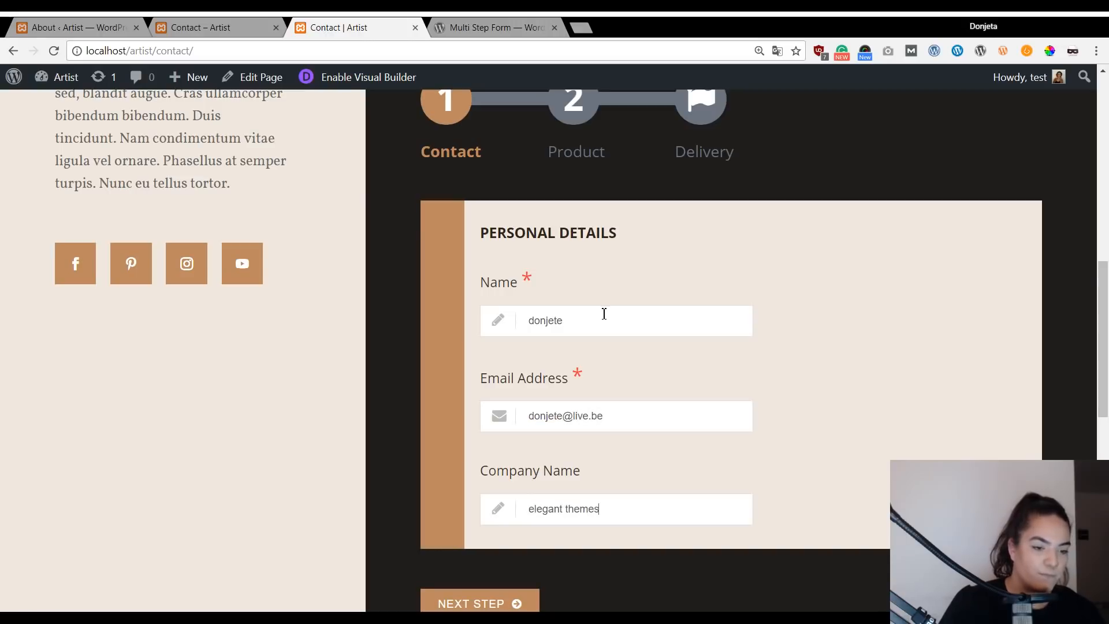
left_click(448, 602)
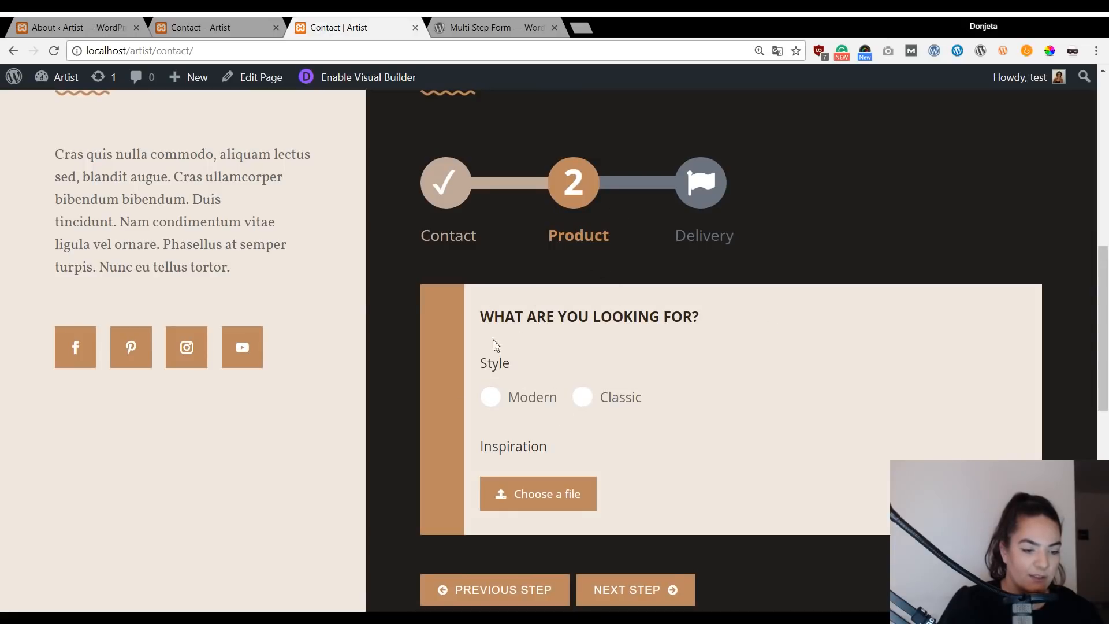
Choose the Classic style and advance the form to the Delivery step.
scroll(643, 366, "down", 1)
left_click(579, 401)
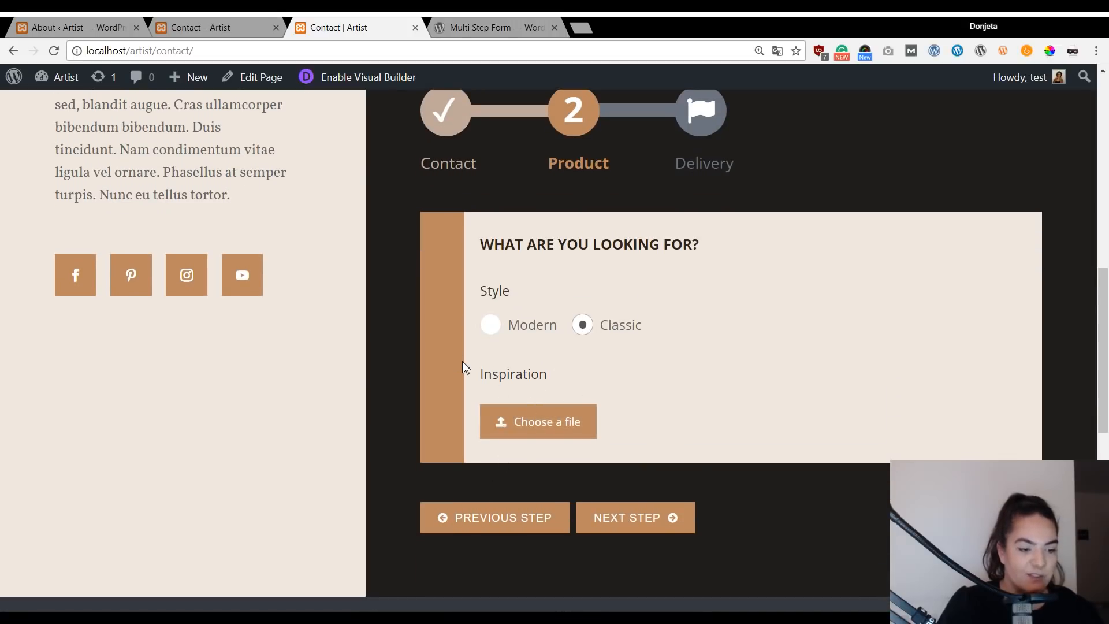
scroll(604, 339, "up", 2)
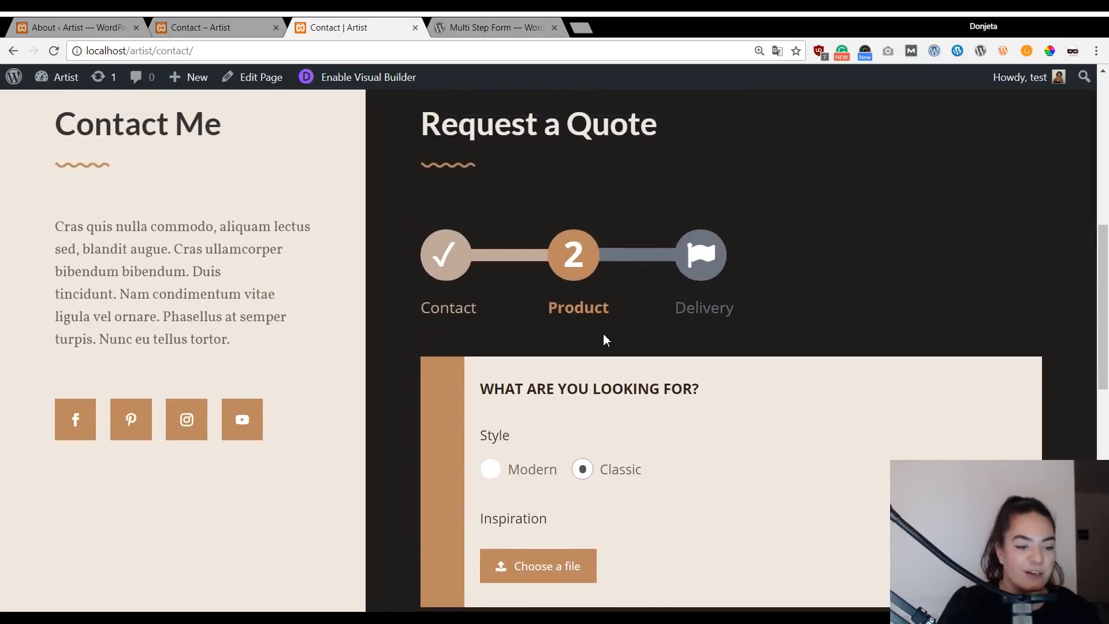
scroll(604, 340, "down", 3)
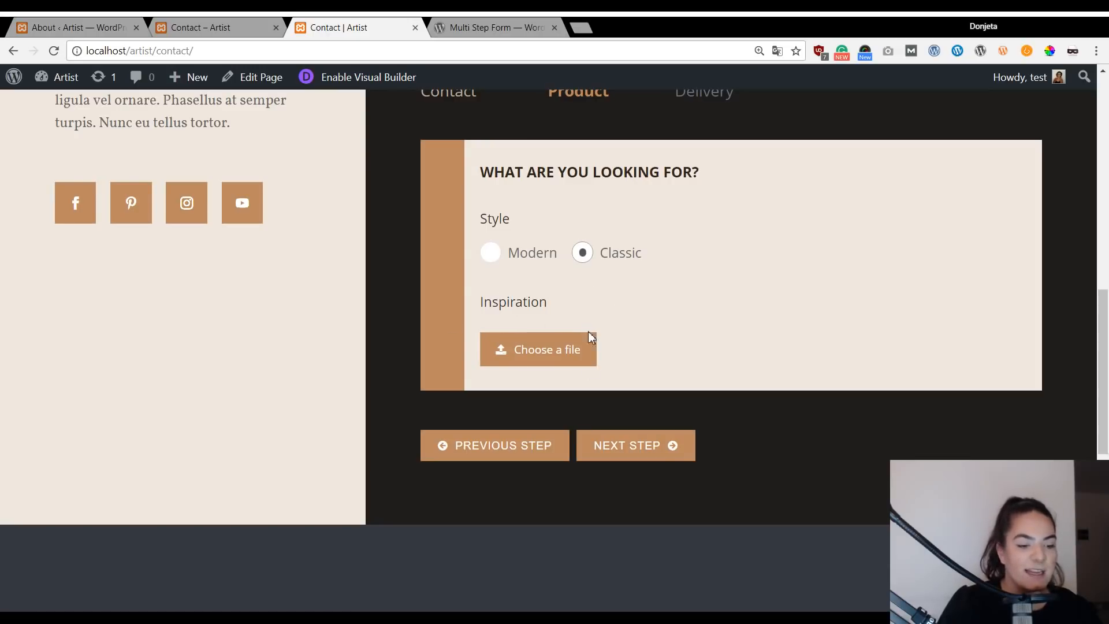
scroll(589, 338, "up", 2)
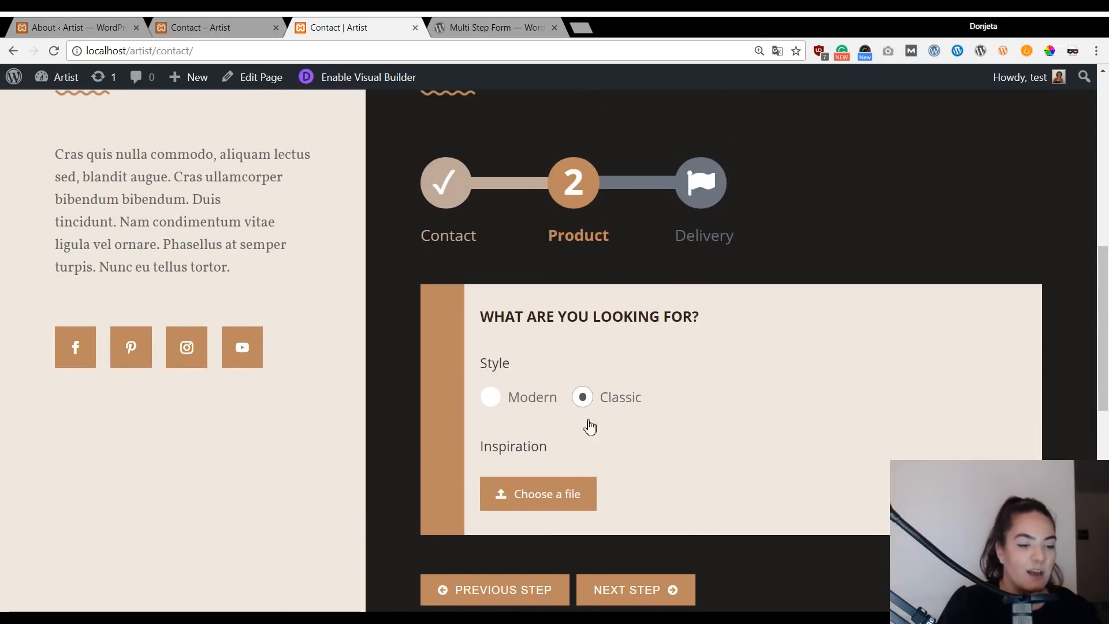
scroll(656, 402, "down", 2)
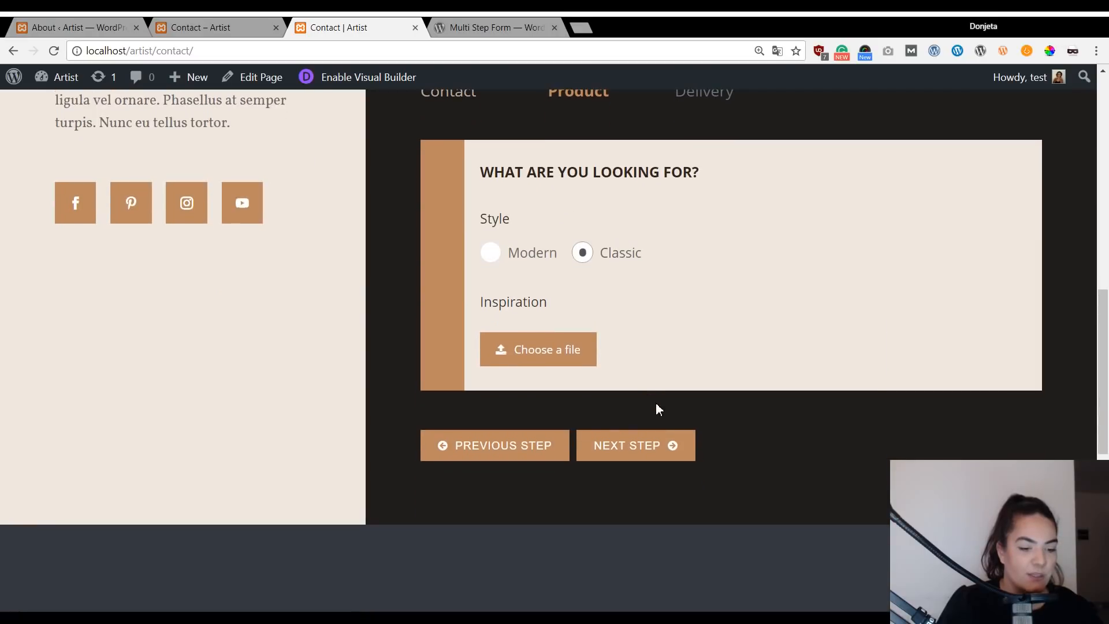
left_click(646, 445)
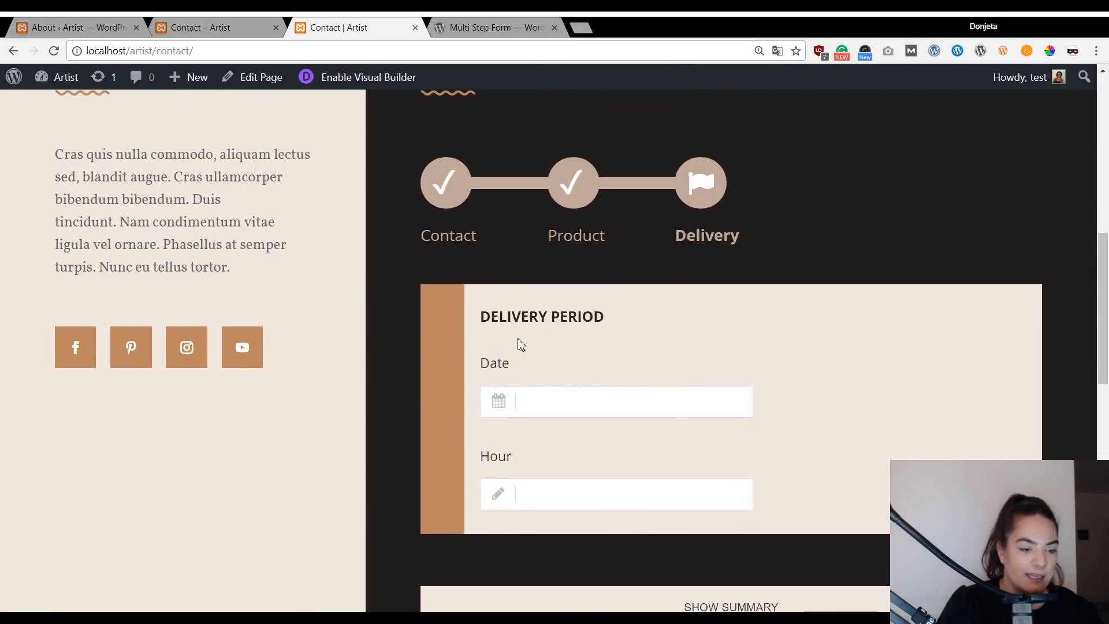
Leave the Delivery Period Date and Hour fields empty.
scroll(583, 345, "down", 1)
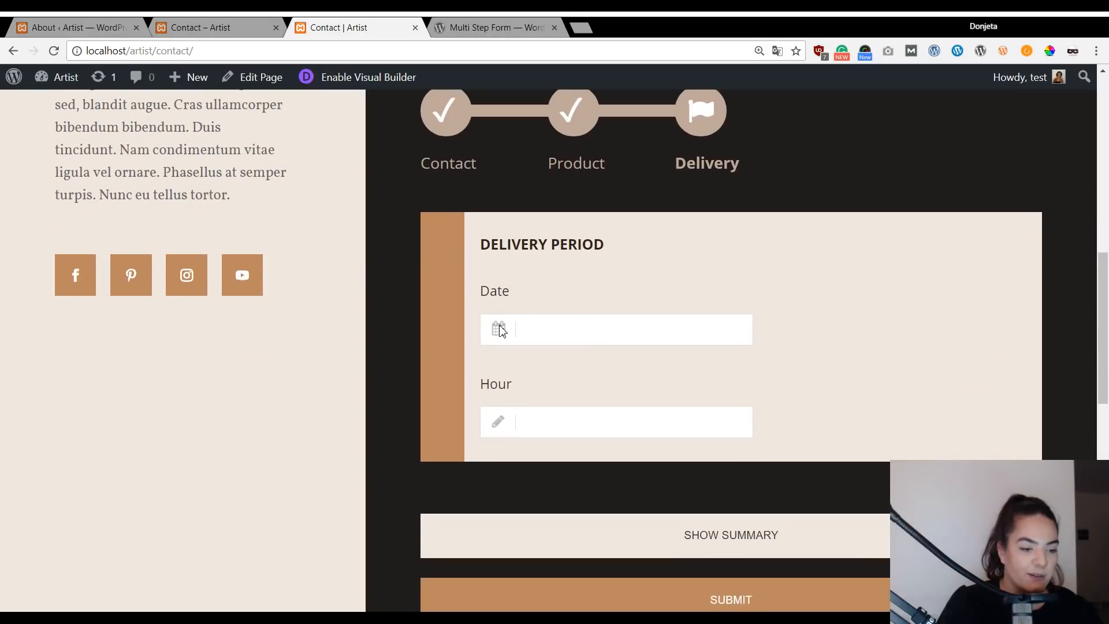
left_click(519, 334)
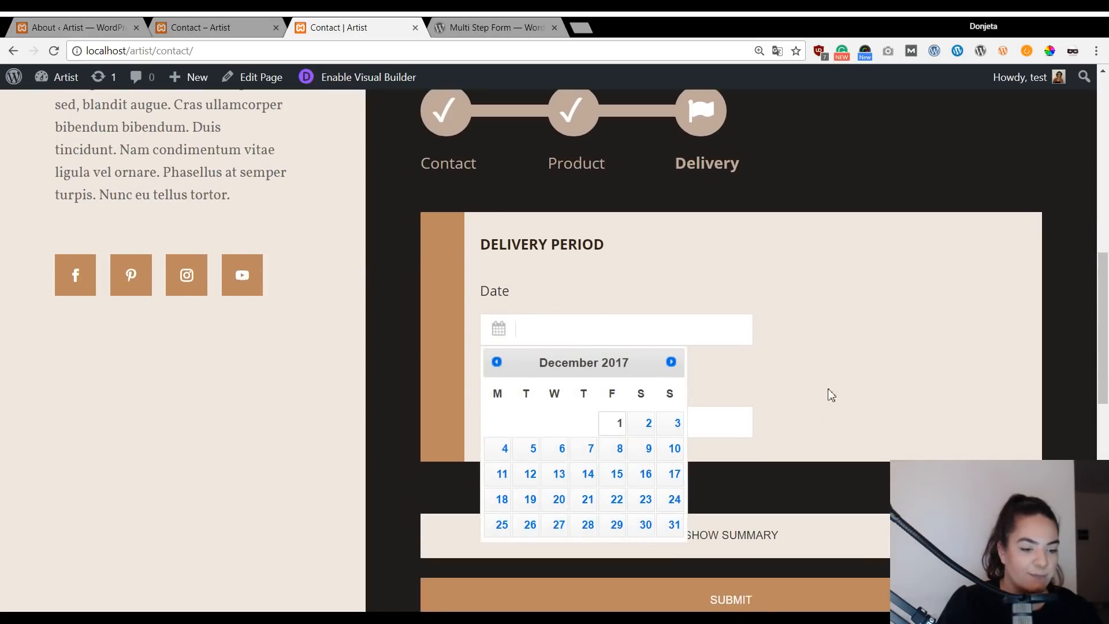
left_click(830, 410)
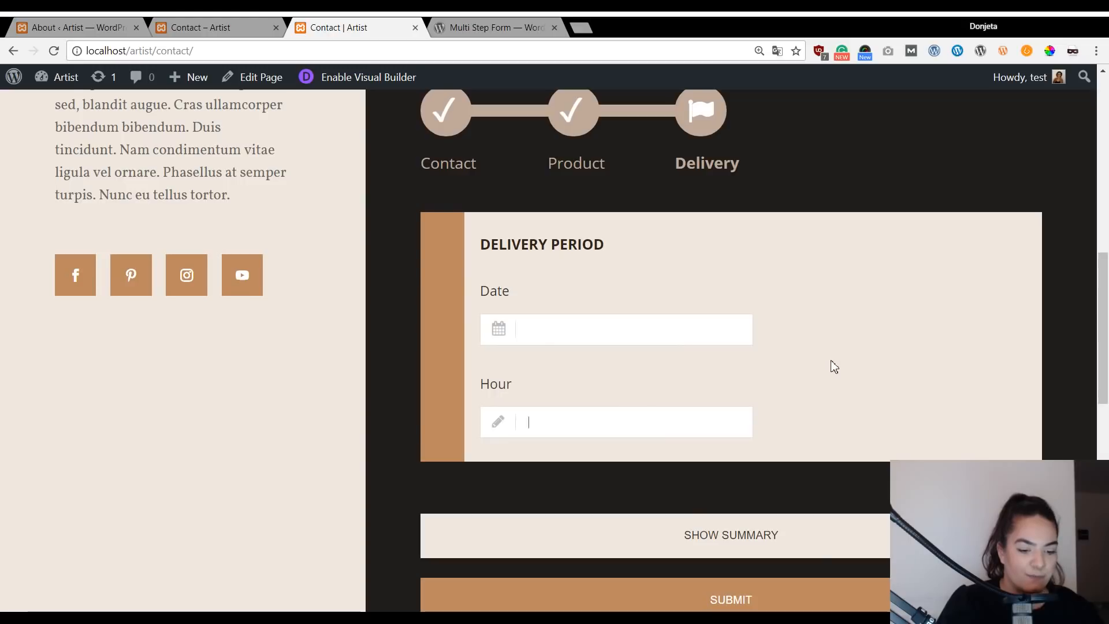
scroll(830, 370, "down", 2)
left_click(744, 465)
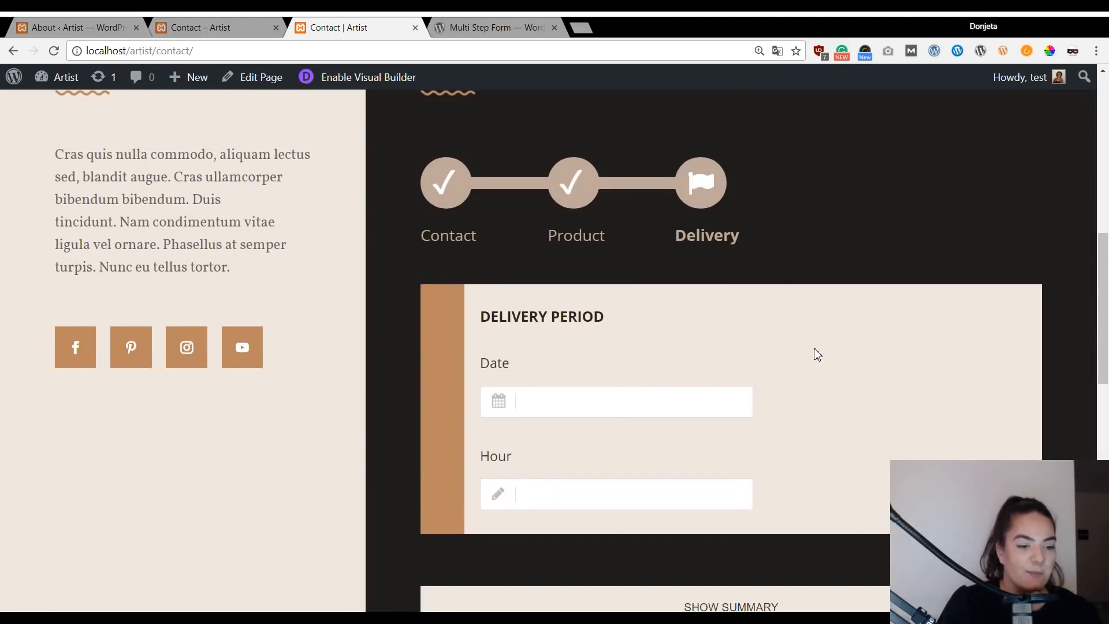
scroll(784, 334, "down", 3)
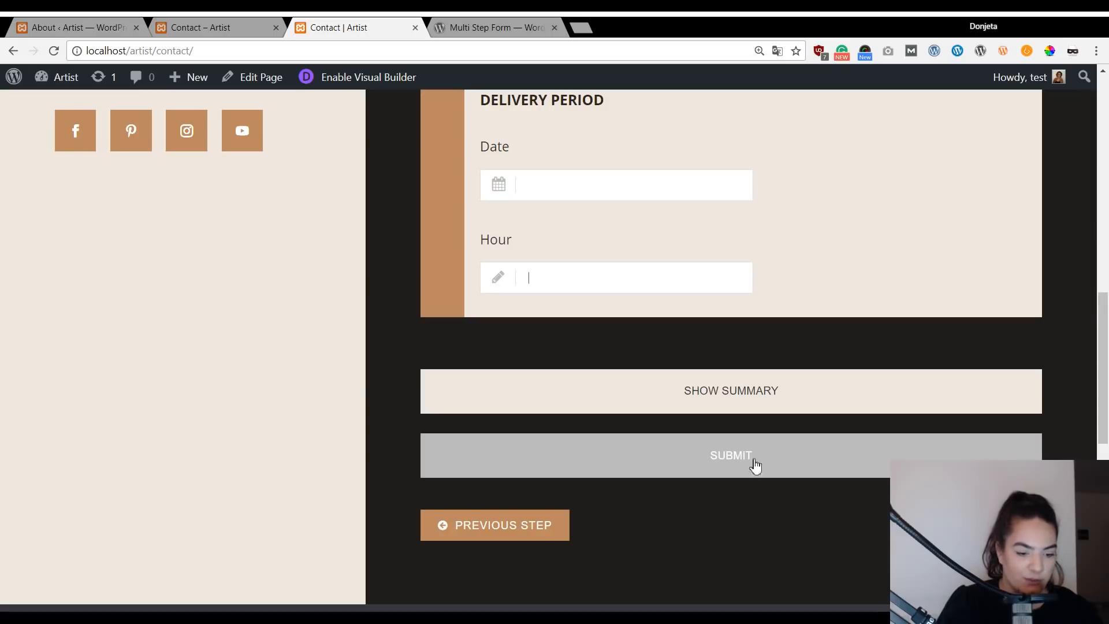
Submit the quote request, confirm the SUCCESS message, and return to the WordPress admin.
left_click(737, 454)
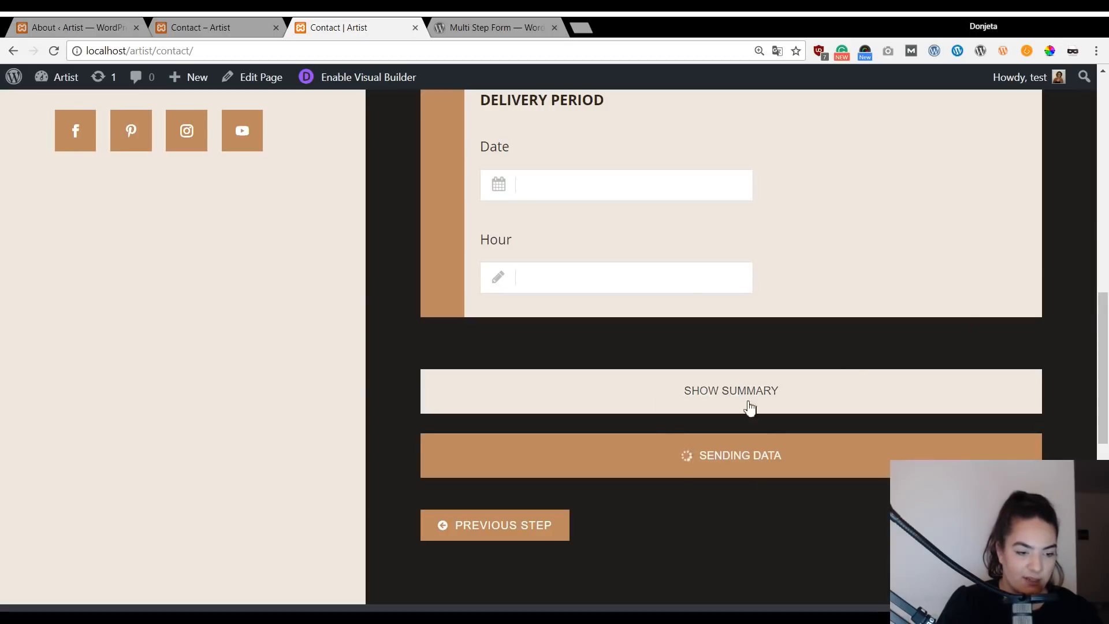
scroll(820, 477, "up", 1)
scroll(808, 456, "down", 3)
scroll(803, 422, "up", 5)
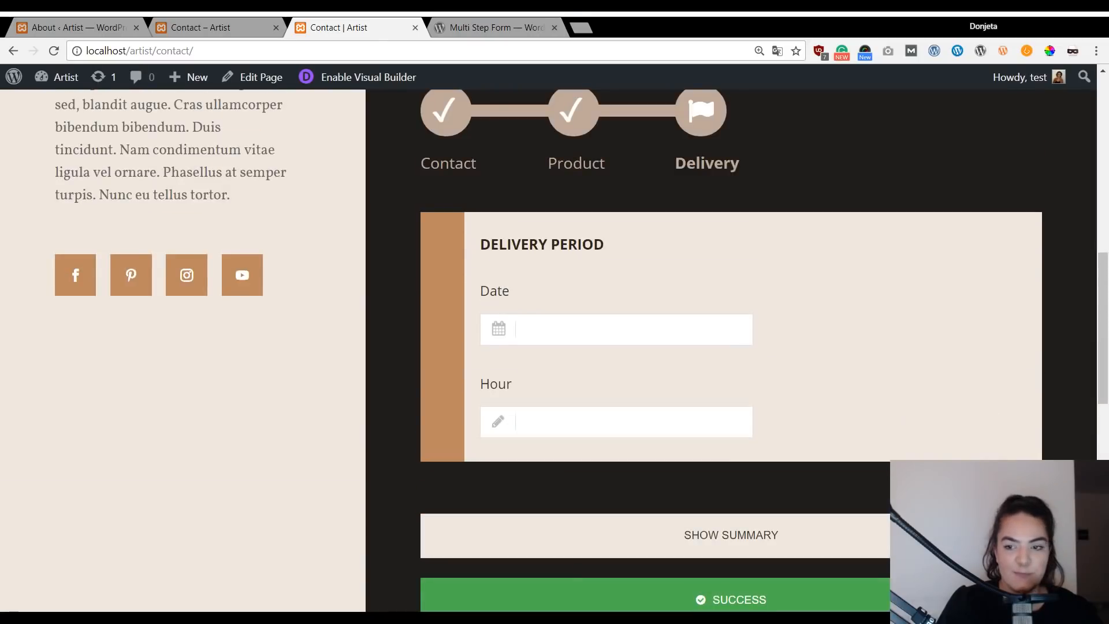
scroll(678, 341, "up", 4)
scroll(694, 231, "up", 5)
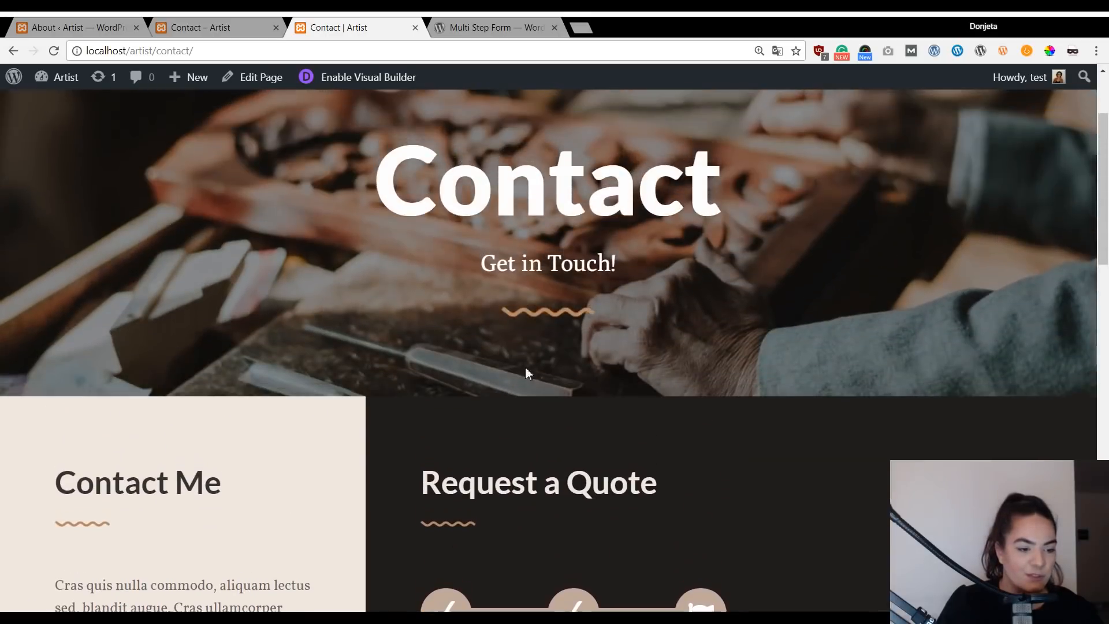
scroll(452, 304, "down", 3)
scroll(497, 282, "up", 5)
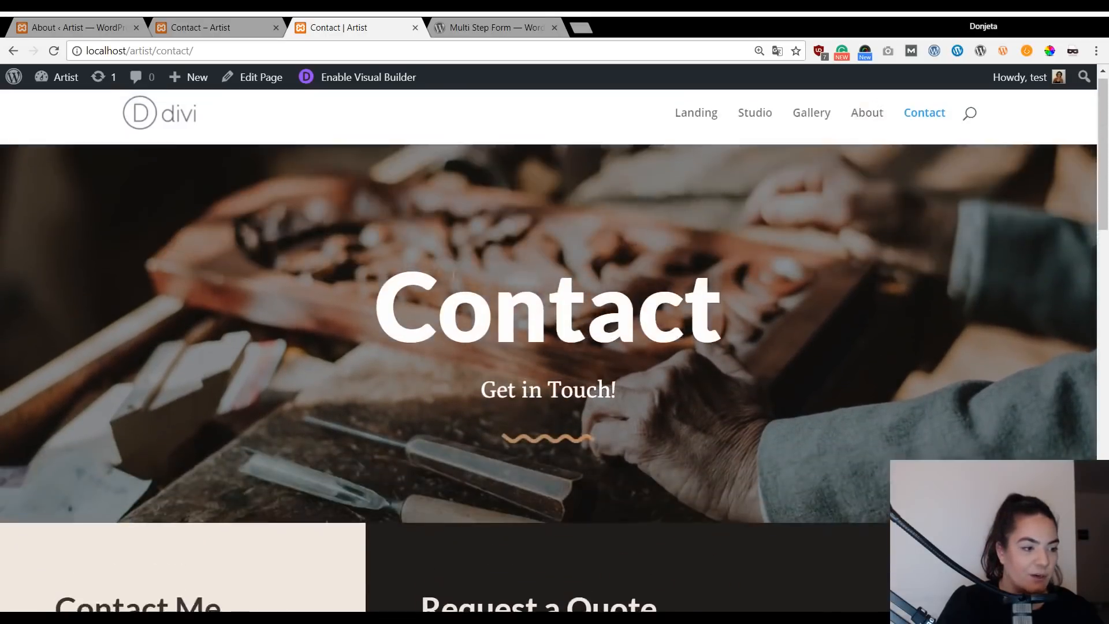
left_click(57, 27)
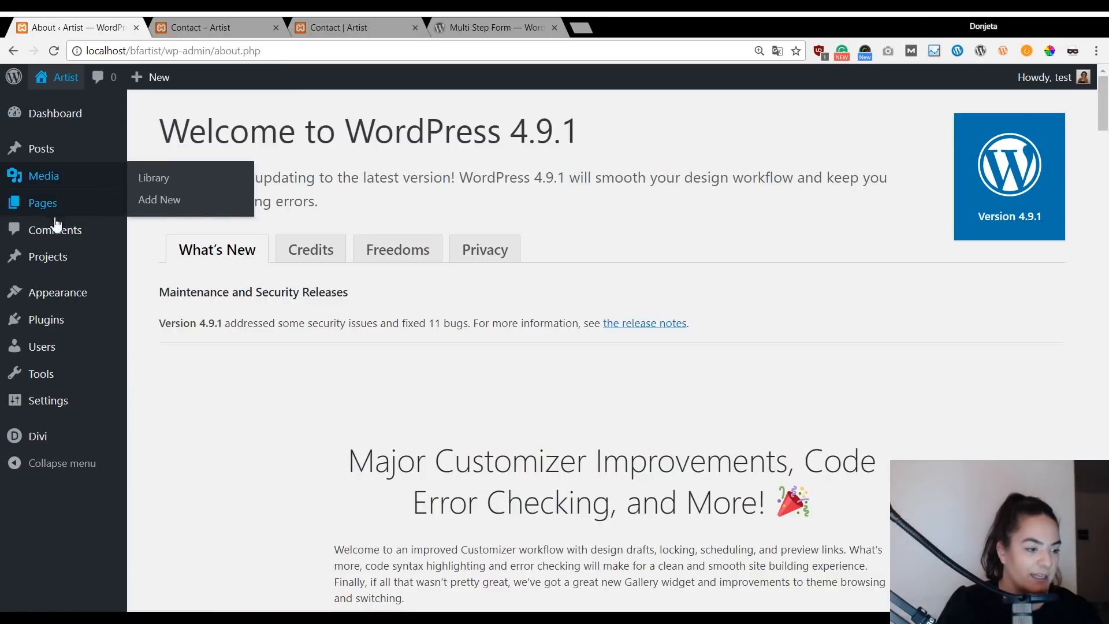
Open the admin Plugins list and review the Multi Step Form 1.2.3 page on WordPress.org.
left_click(42, 316)
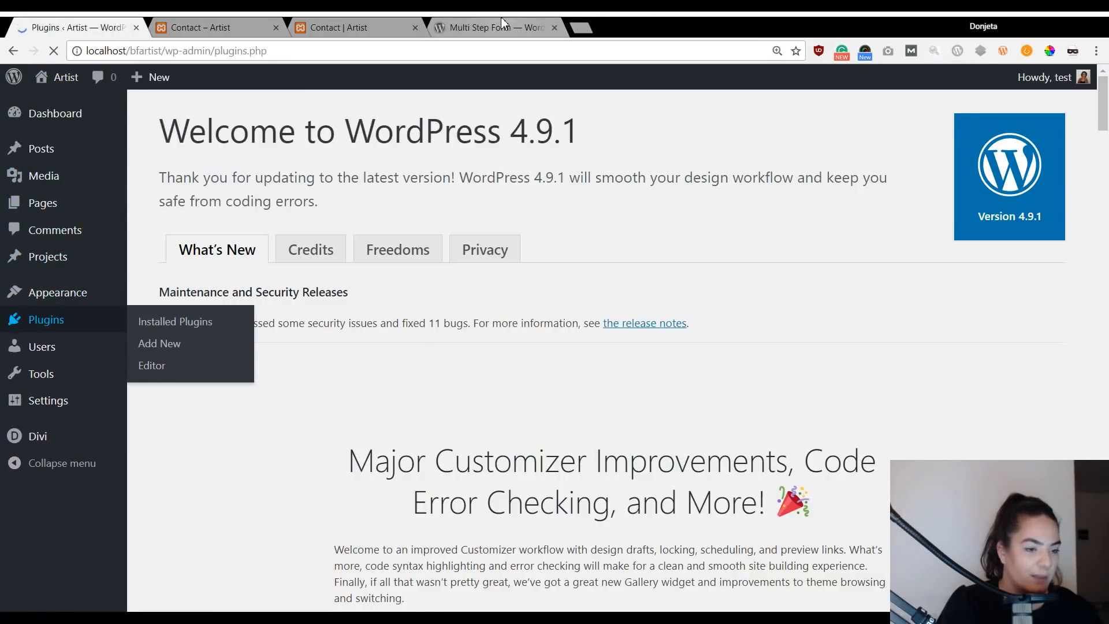
left_click(502, 20)
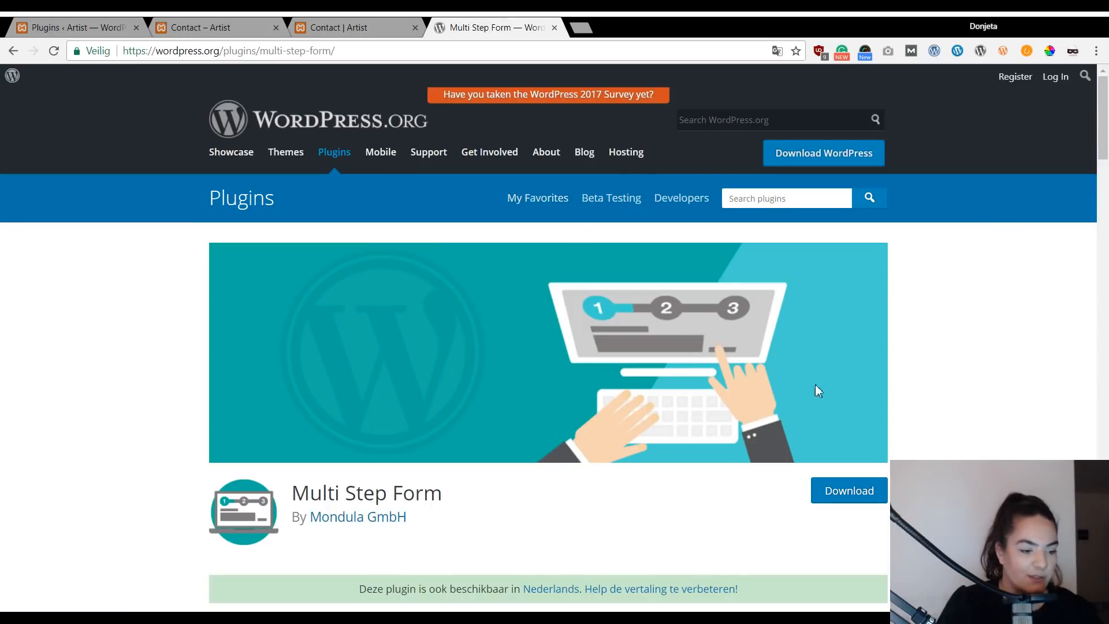
scroll(497, 386, "down", 1)
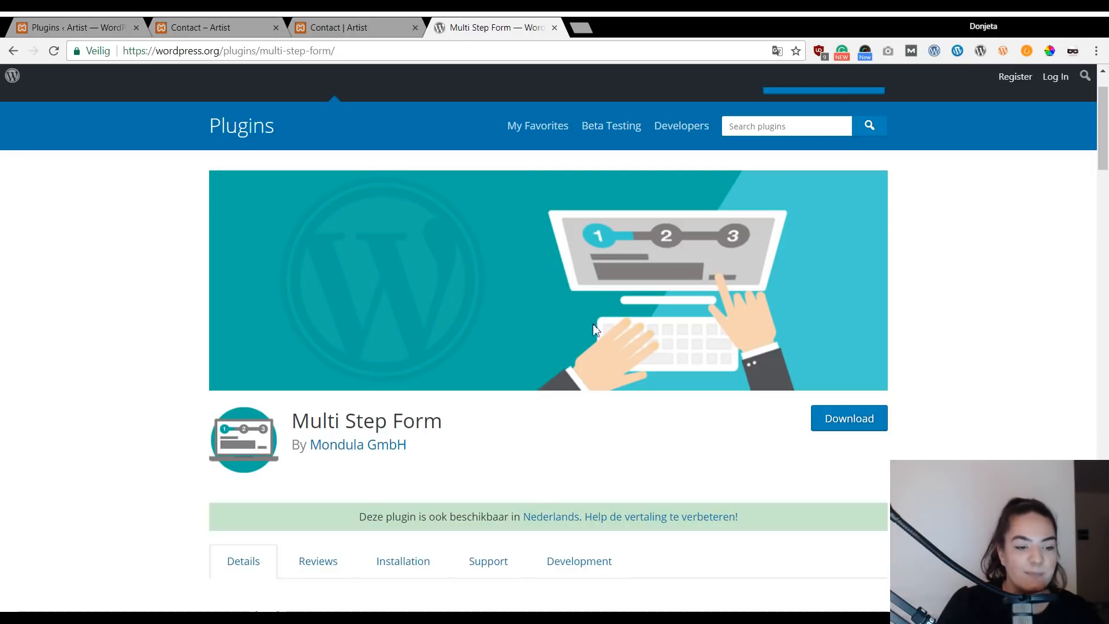
scroll(390, 367, "down", 2)
scroll(390, 367, "down", 1)
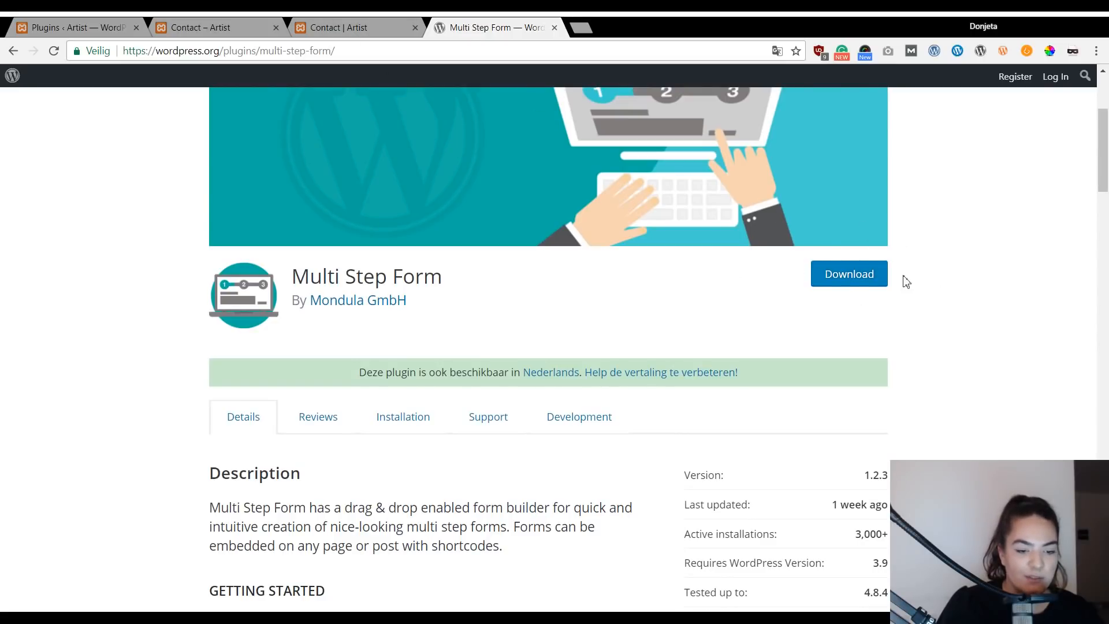
left_click(113, 27)
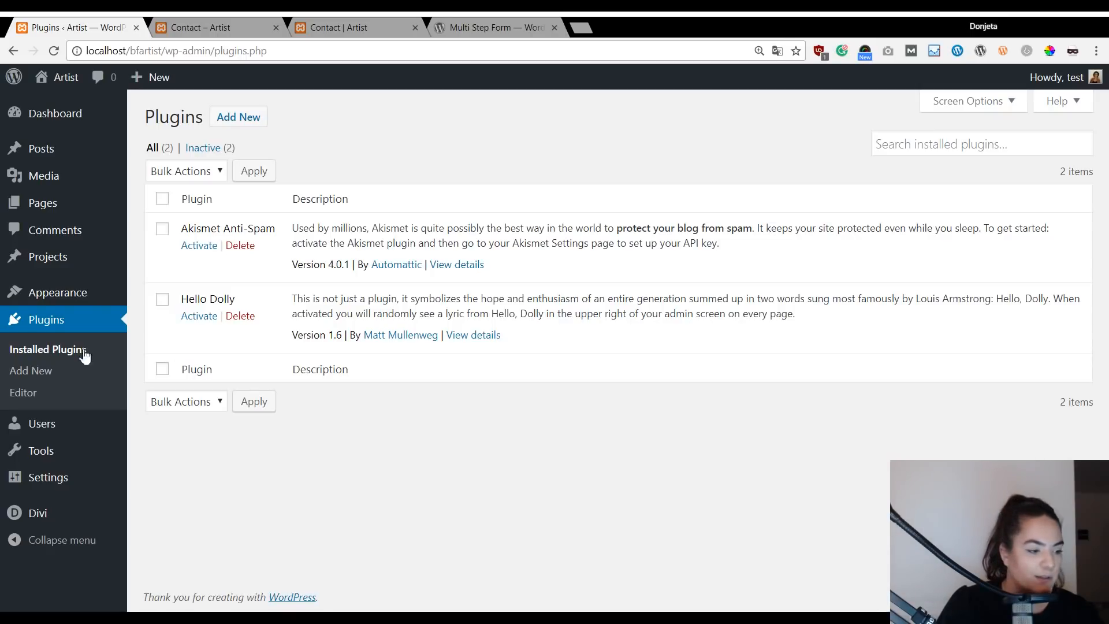
Upload multi-step-form.1.2.3.zip under Add New > Upload Plugin, install it, and activate it.
left_click(23, 372)
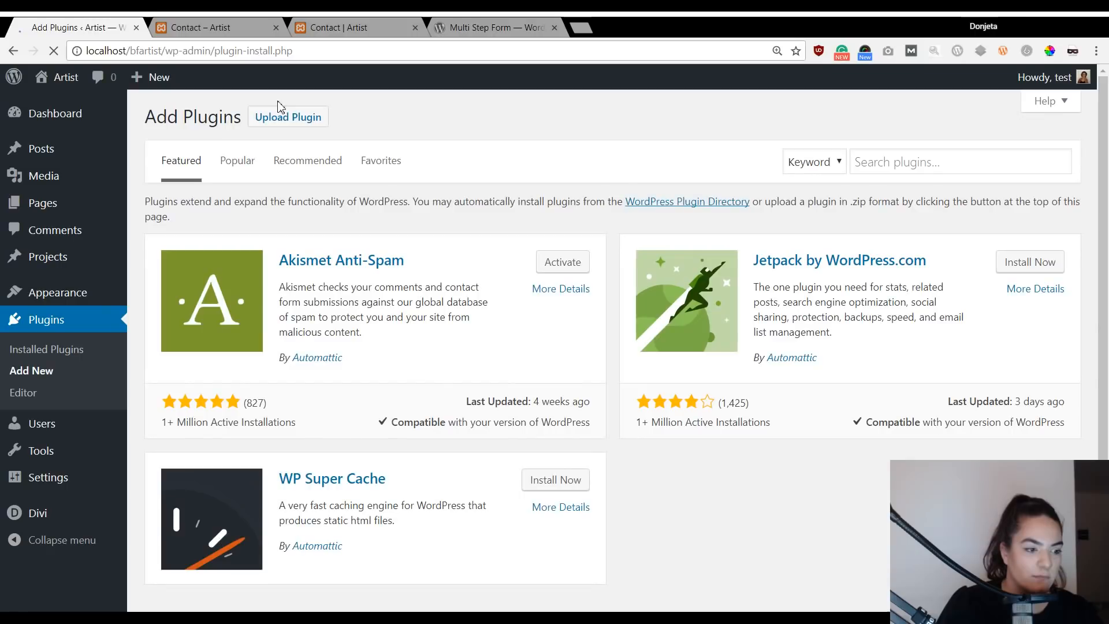
left_click(280, 110)
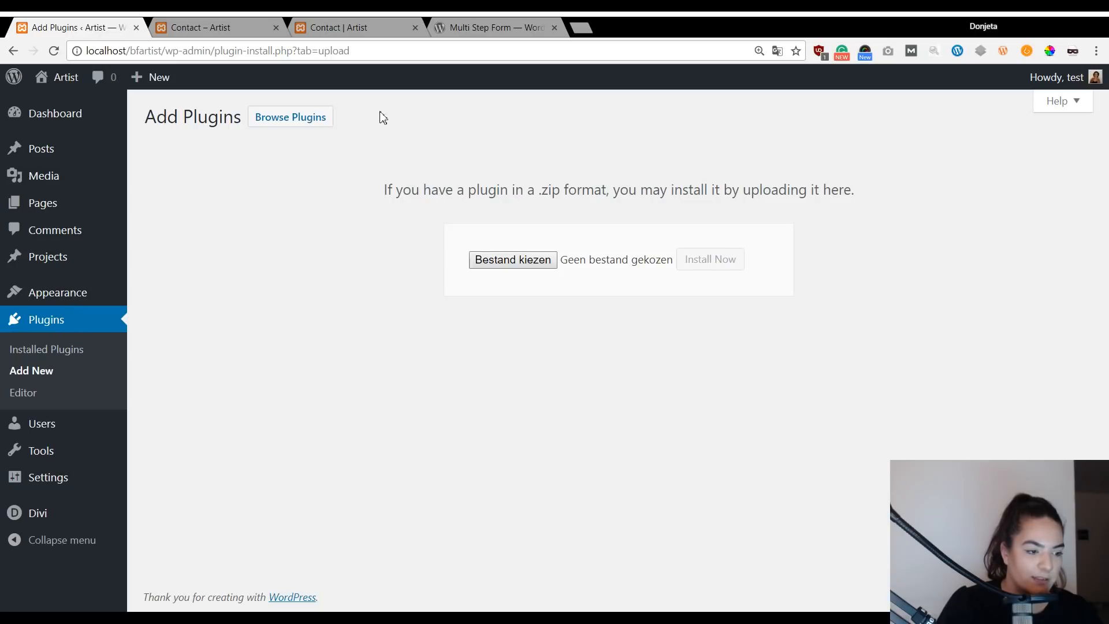
left_click(709, 264)
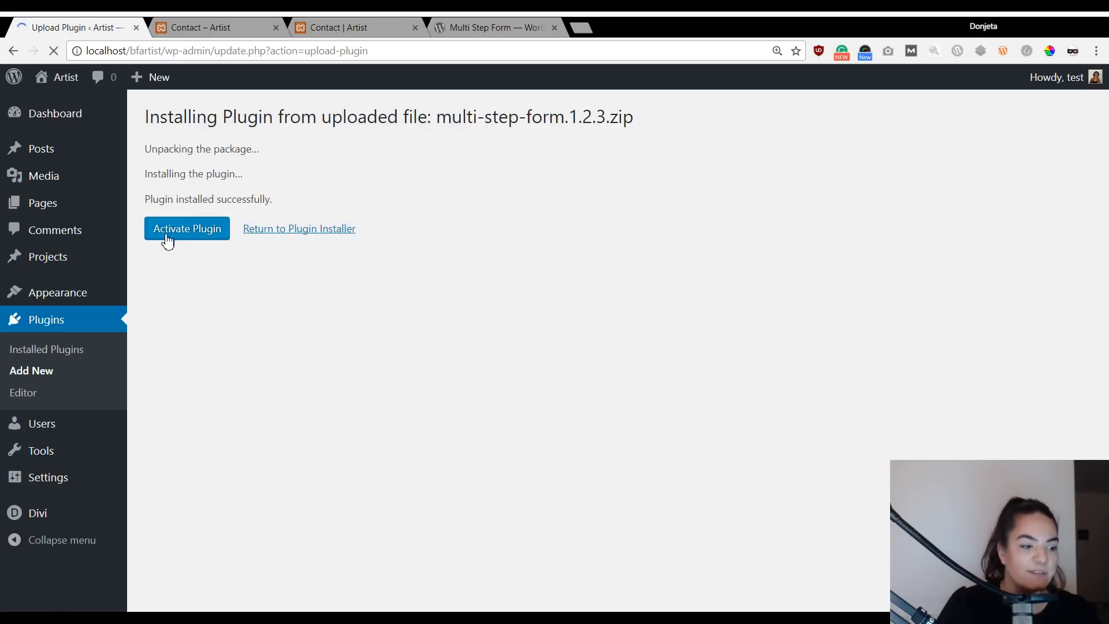
left_click(198, 238)
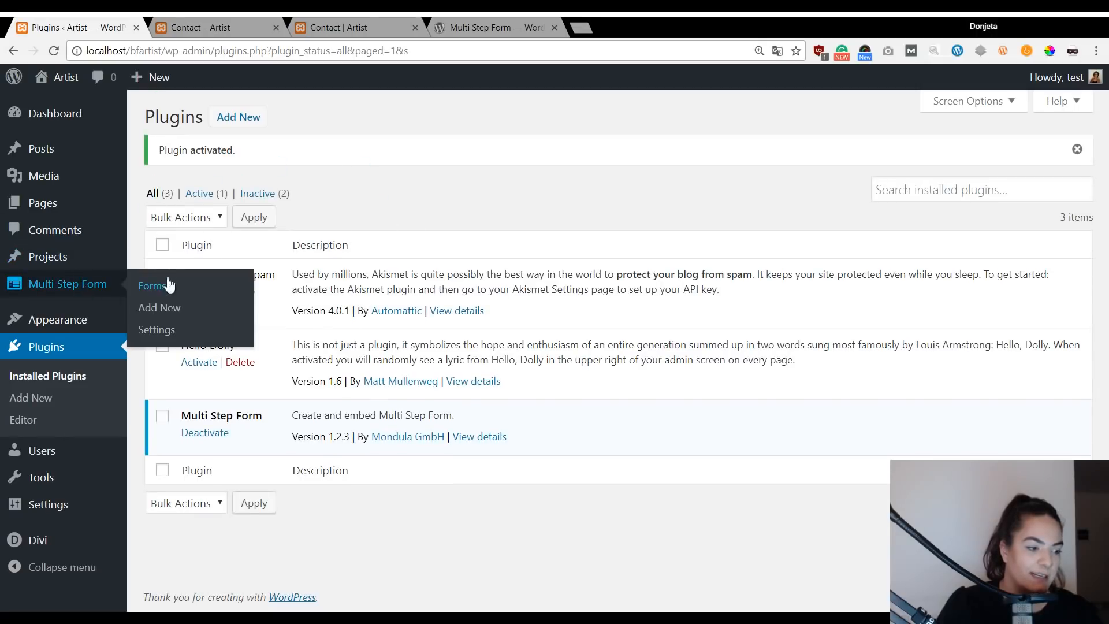
Open Multi Step Form Settings and scroll to the Styling step and button colour options.
mouse_move(39, 283)
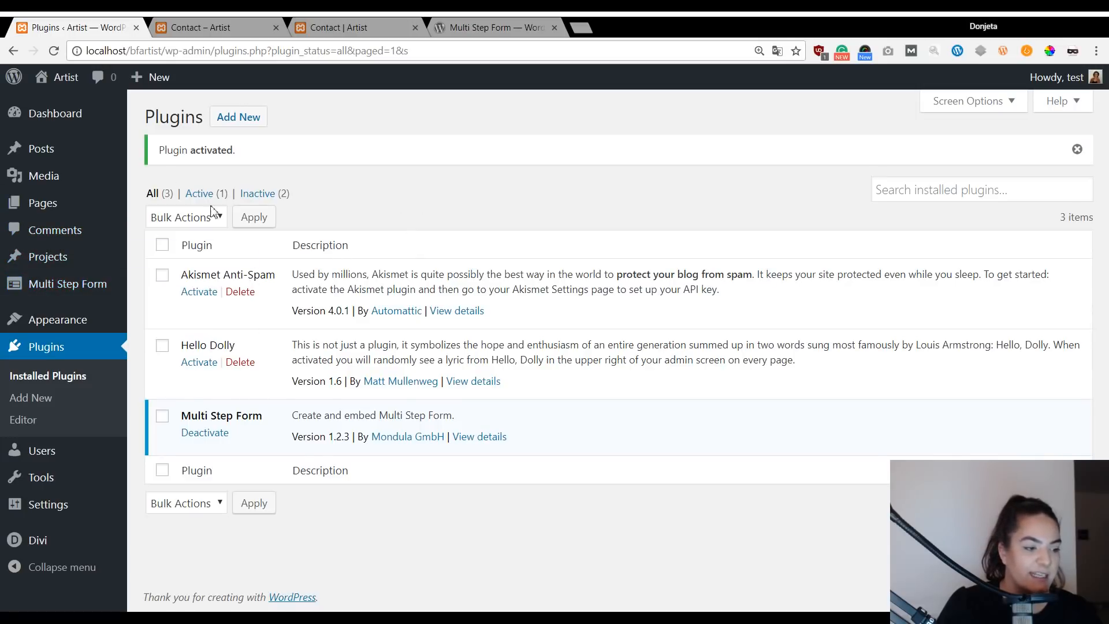
left_click(156, 330)
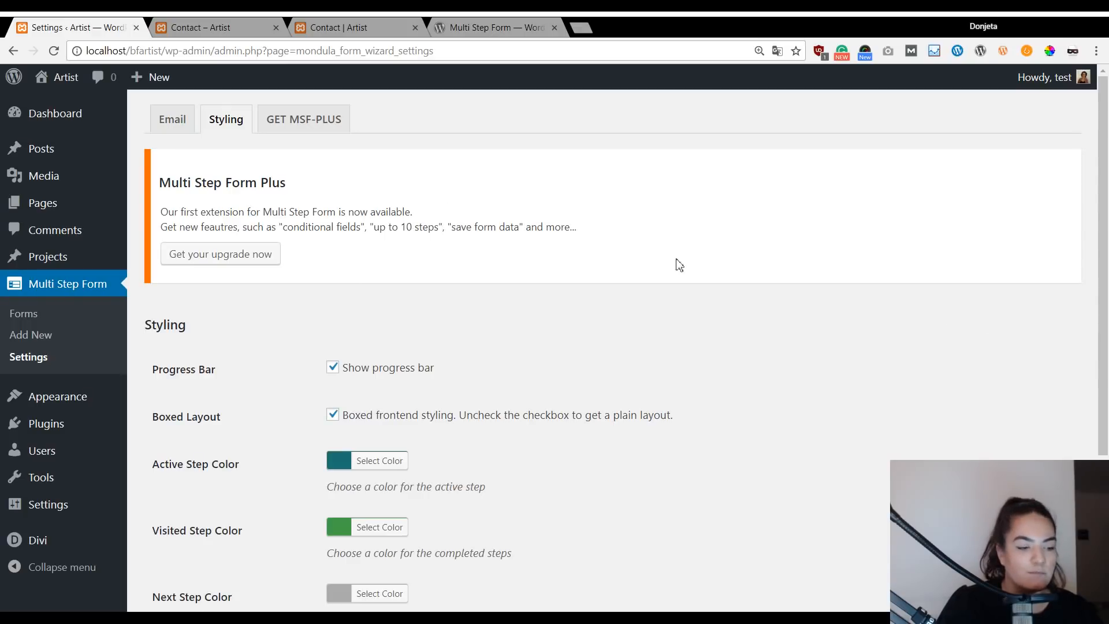
scroll(511, 229, "down", 1)
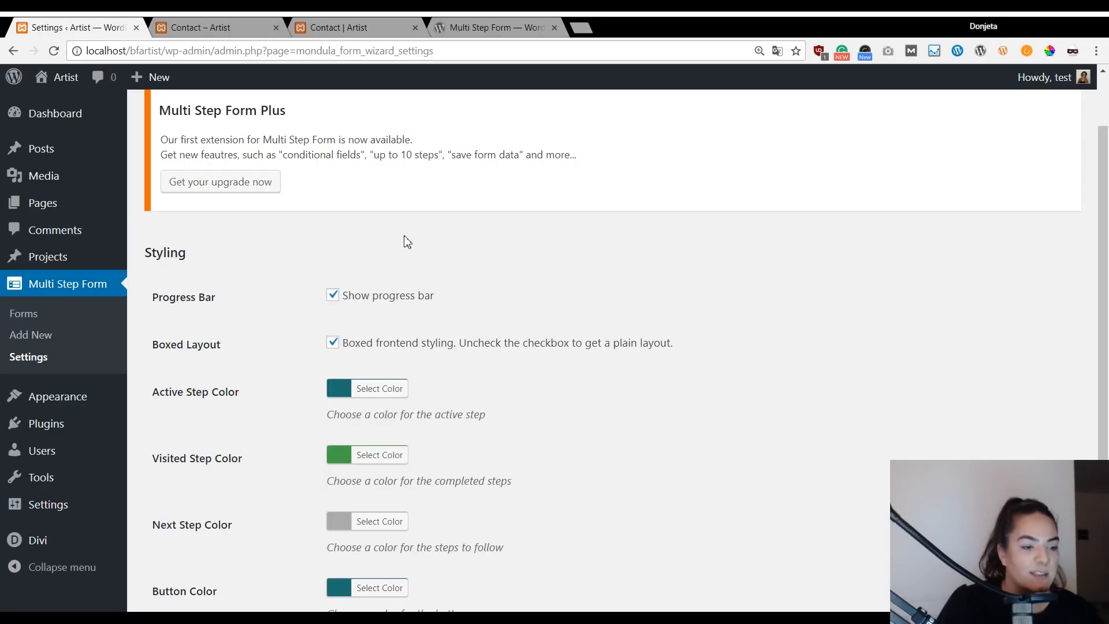
scroll(407, 242, "down", 1)
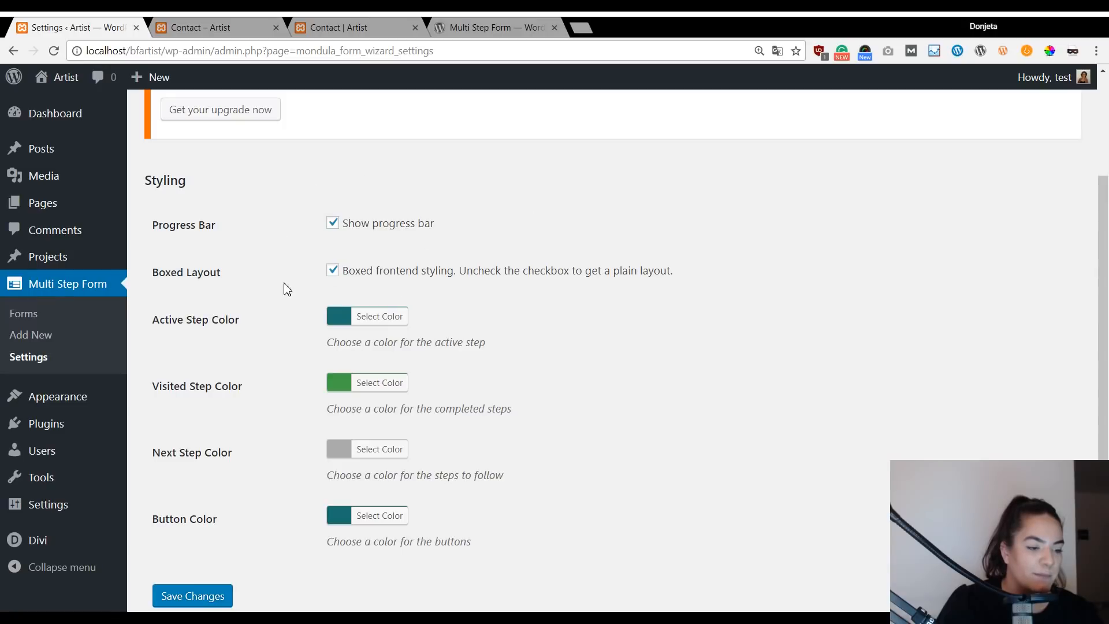
scroll(355, 292, "down", 2)
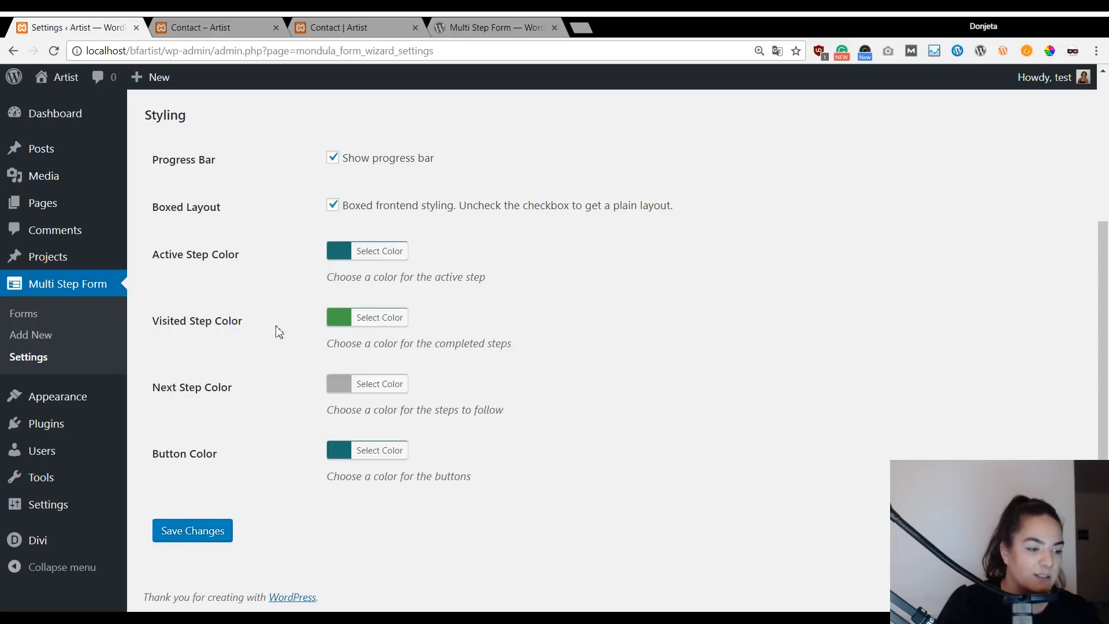
scroll(260, 201, "up", 2)
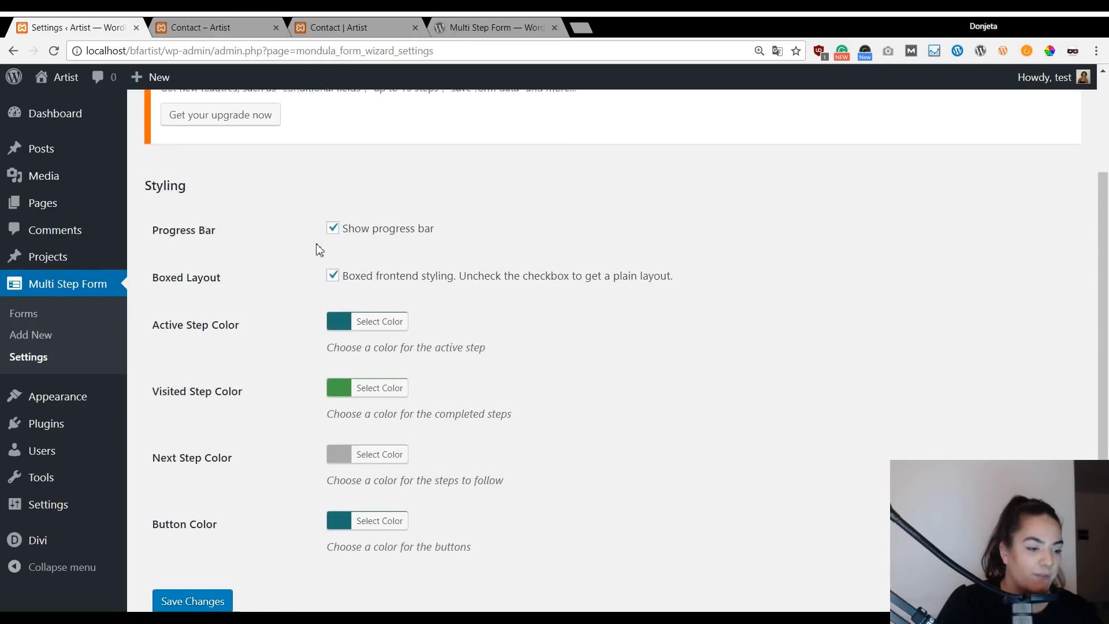
scroll(320, 250, "down", 2)
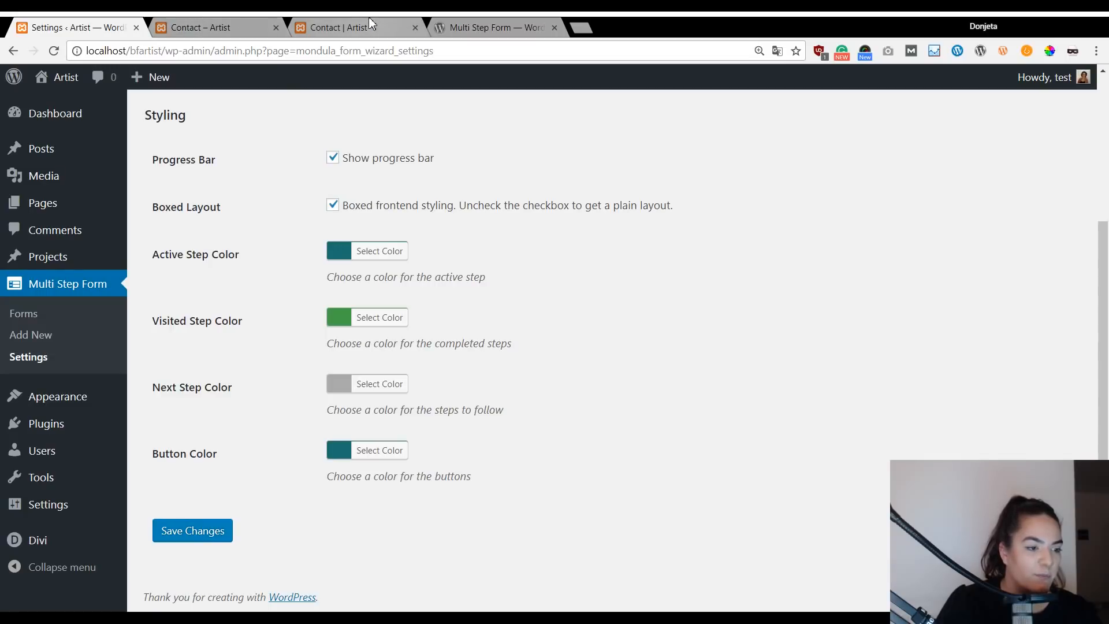
left_click(221, 23)
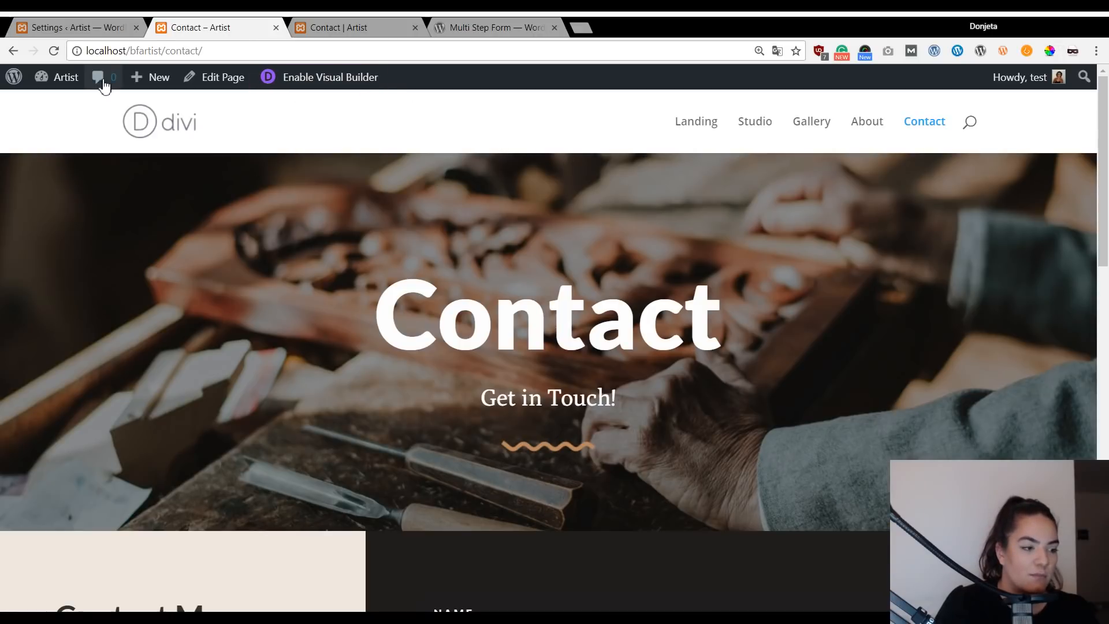
left_click(87, 25)
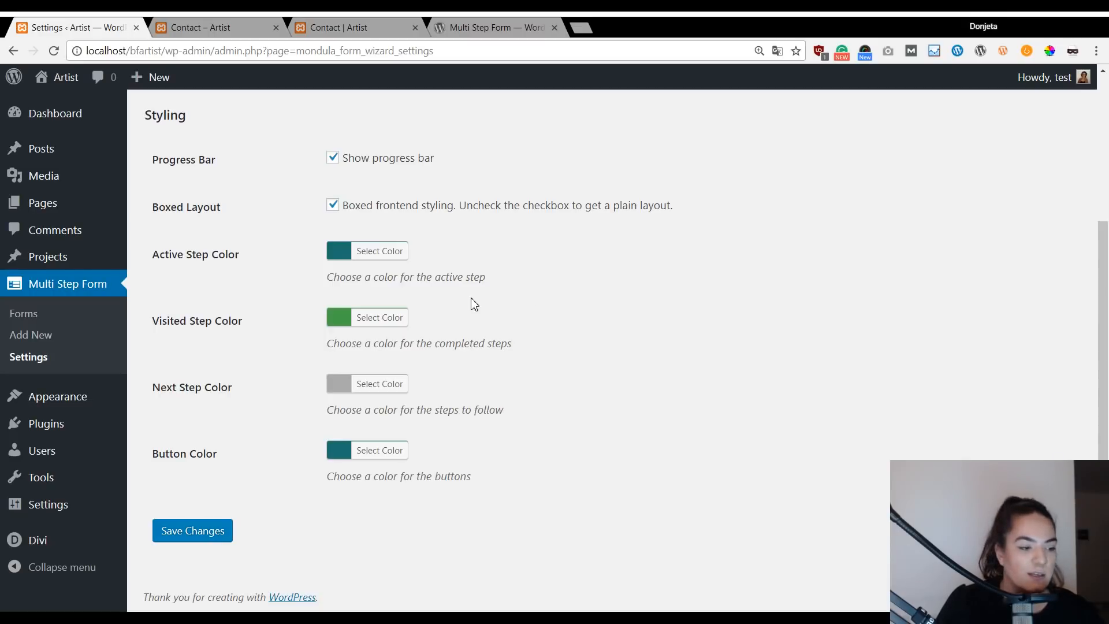
Set the active step colour to #be895f, visited to #bfa99a, and next to #6b737f.
left_click(387, 253)
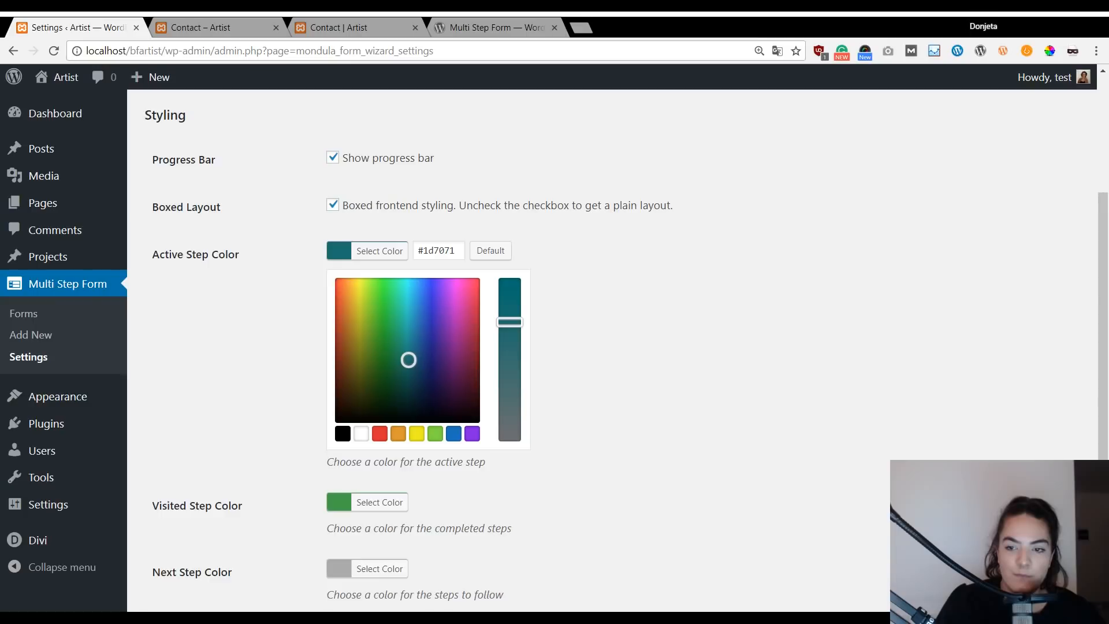
triple_click(441, 250)
type("#be895f")
scroll(607, 260, "down", 3)
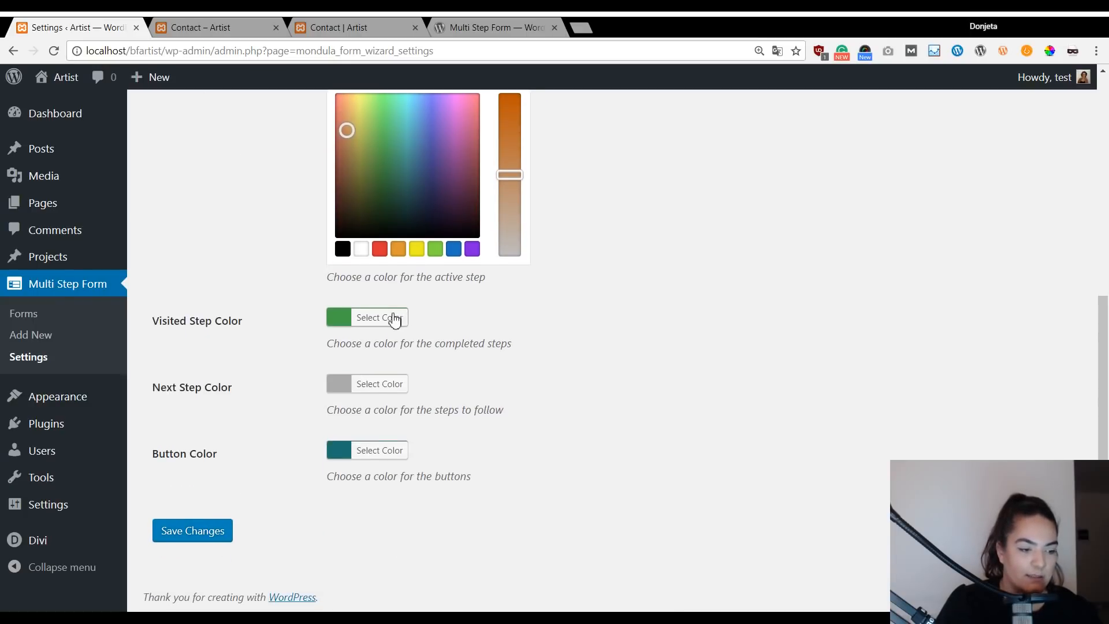
left_click(384, 317)
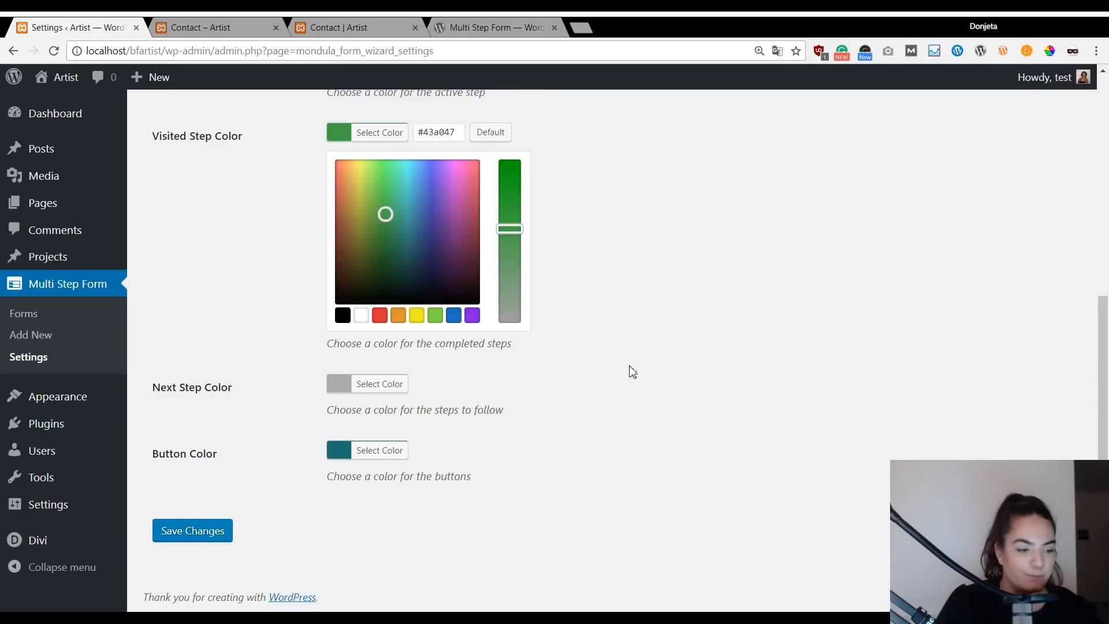
triple_click(463, 138)
type("#bfa99a")
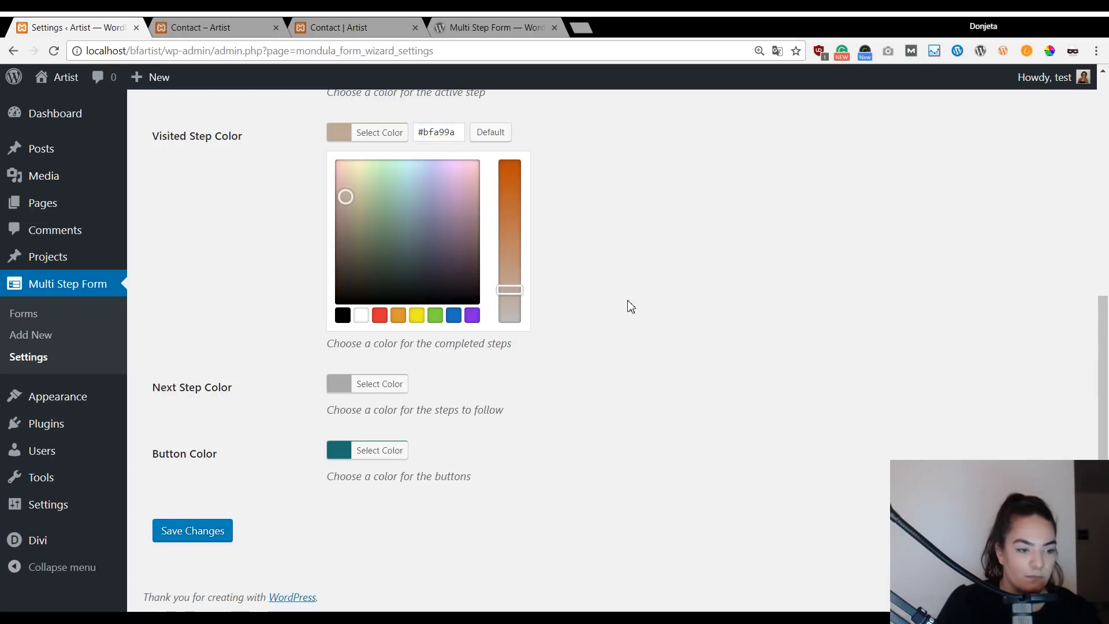
left_click(369, 385)
left_click(453, 199)
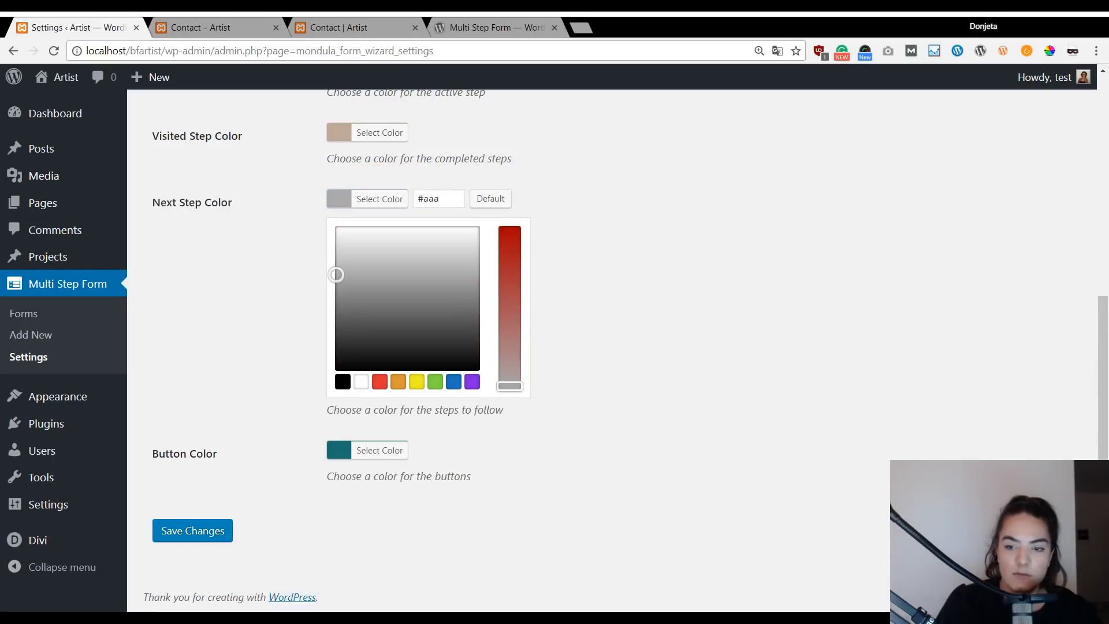
left_click(442, 201)
key("ctrl+a")
type("#6b737f")
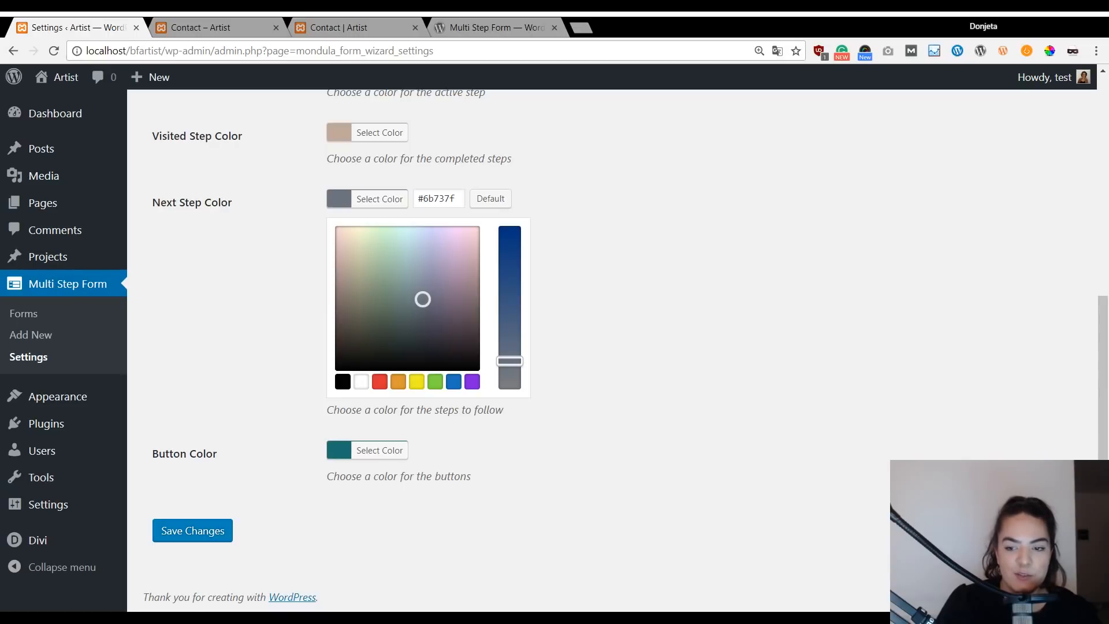
Change the button colour to #be895f and save the styling settings.
left_click(367, 451)
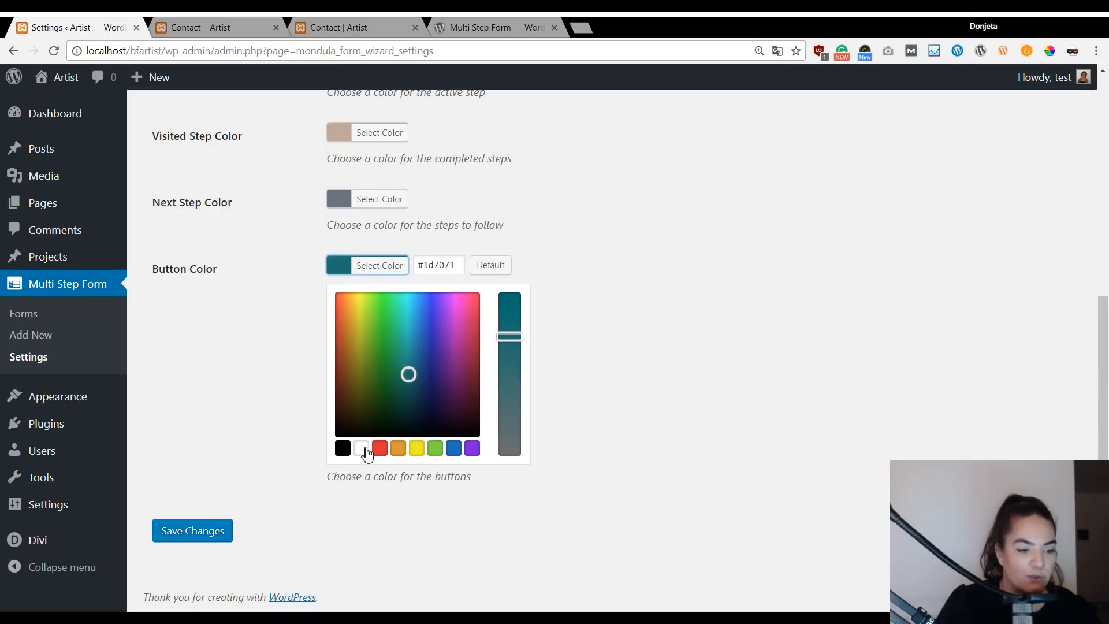
triple_click(444, 266)
type("#be895f")
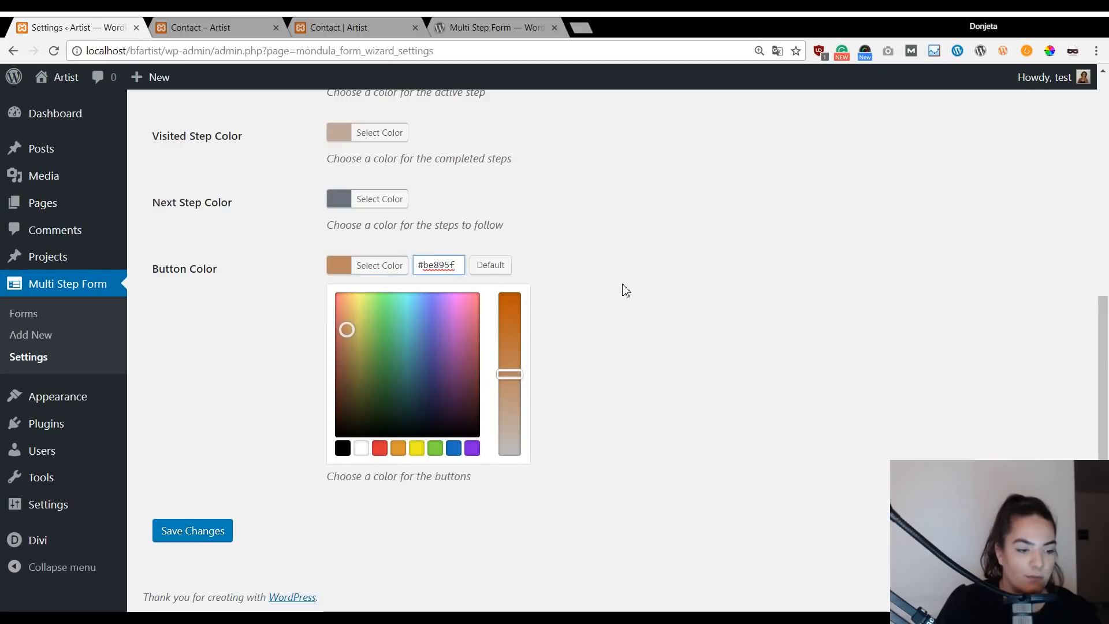
scroll(597, 280, "up", 5)
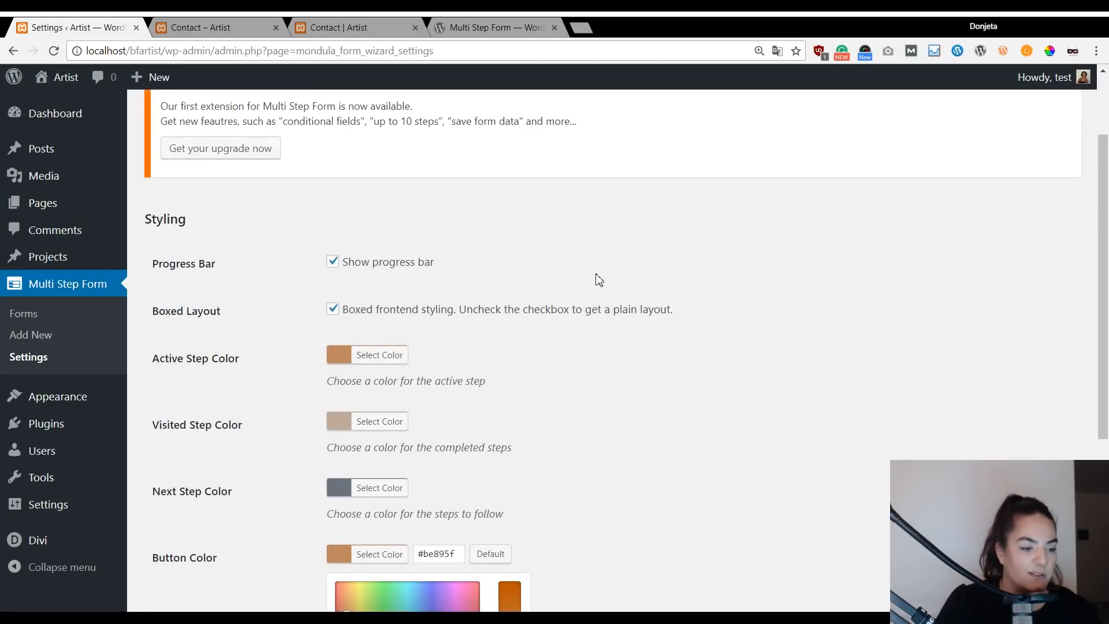
scroll(1005, 283, "down", 4)
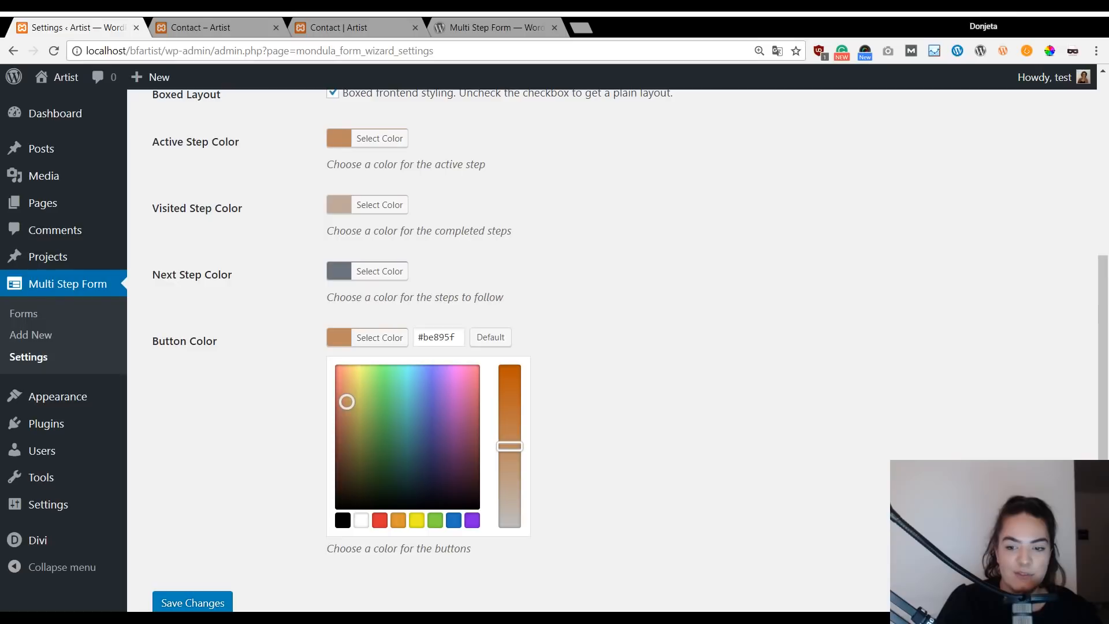
scroll(549, 441, "down", 2)
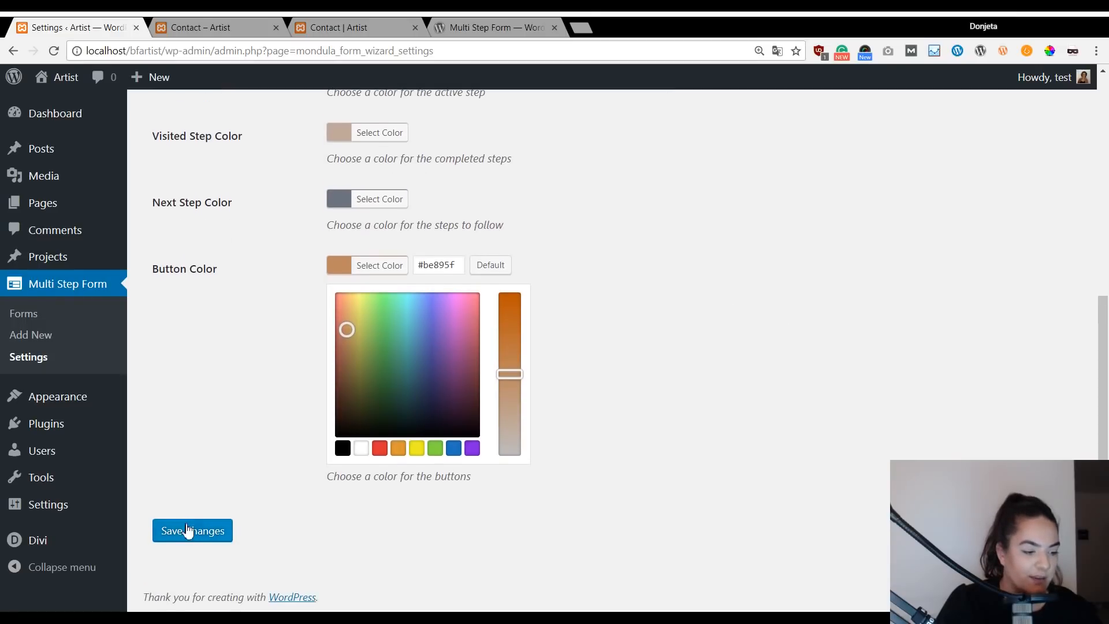
left_click(188, 529)
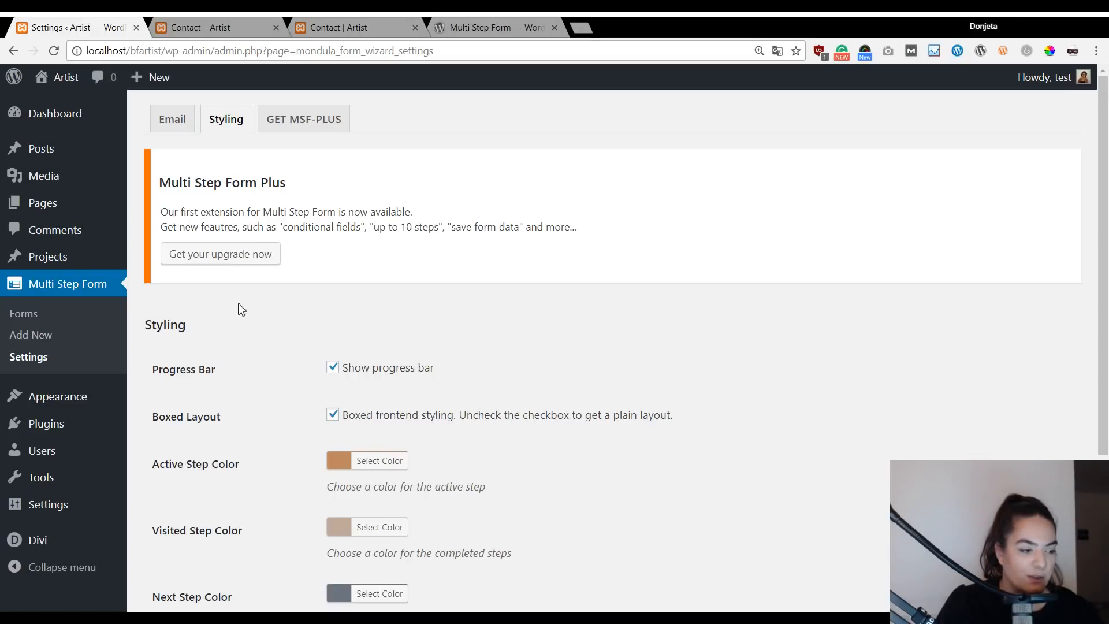
Create a new multi-step form named 'My Multi Step Form' via Multi Step Form > Add New.
left_click(20, 340)
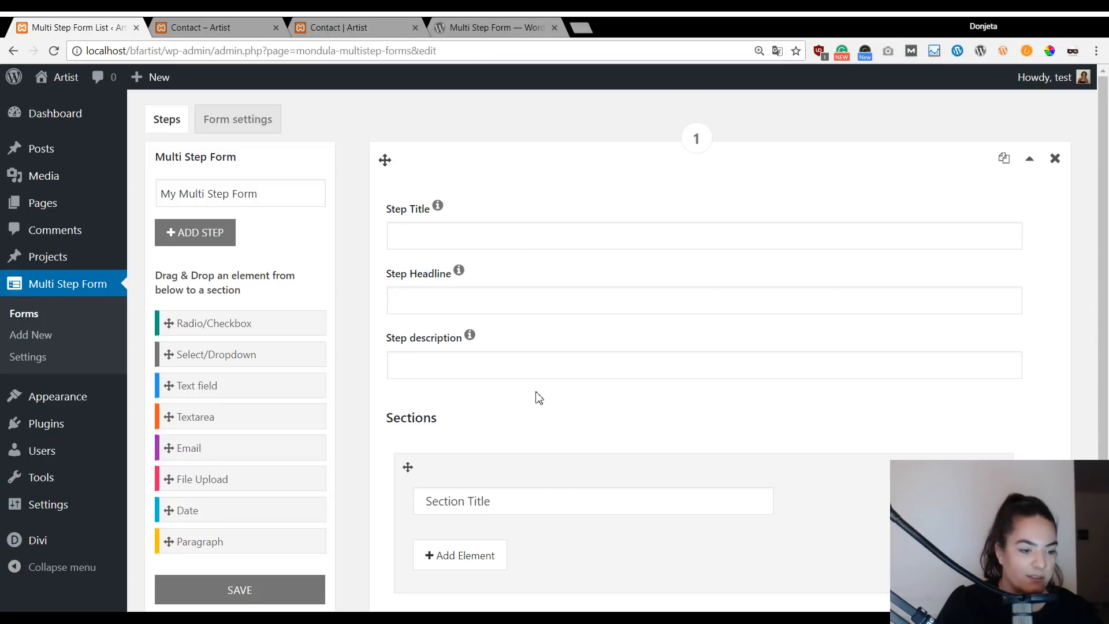
scroll(520, 379, "down", 3)
scroll(529, 366, "up", 3)
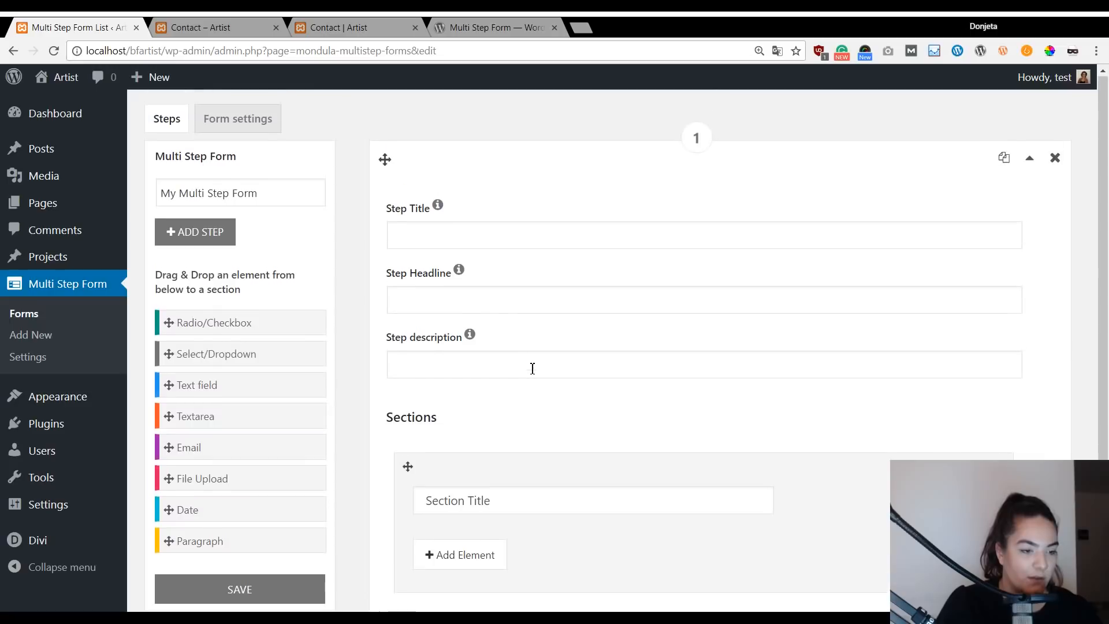
scroll(487, 483, "down", 3)
Reload the live Contact page to reset the quote form, then return to the form editor.
left_click(348, 24)
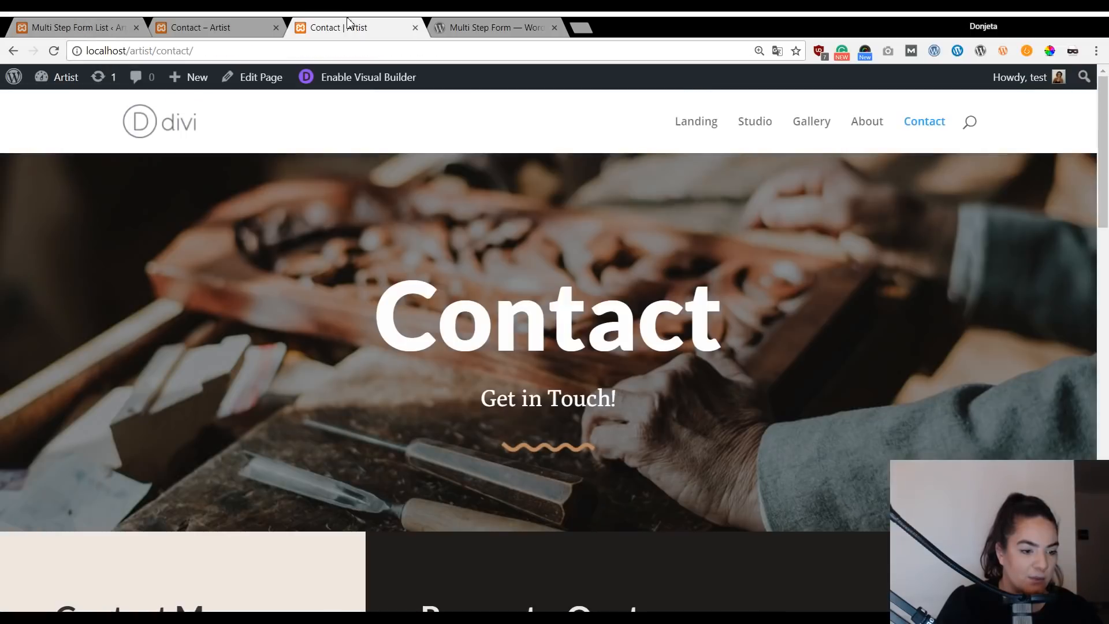
scroll(772, 389, "down", 6)
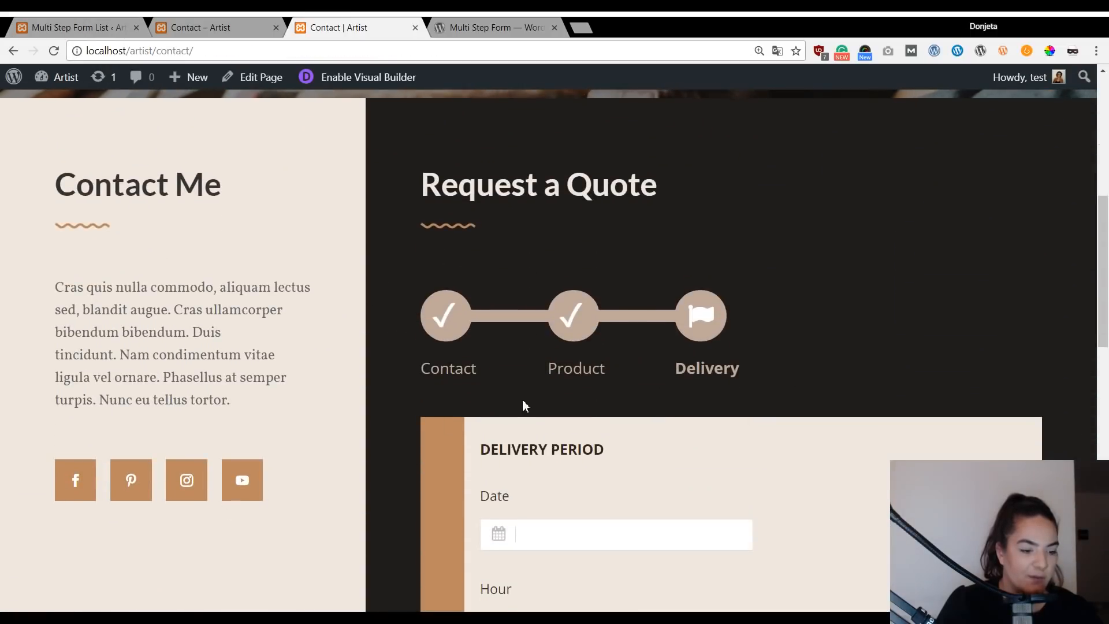
scroll(516, 423, "down", 2)
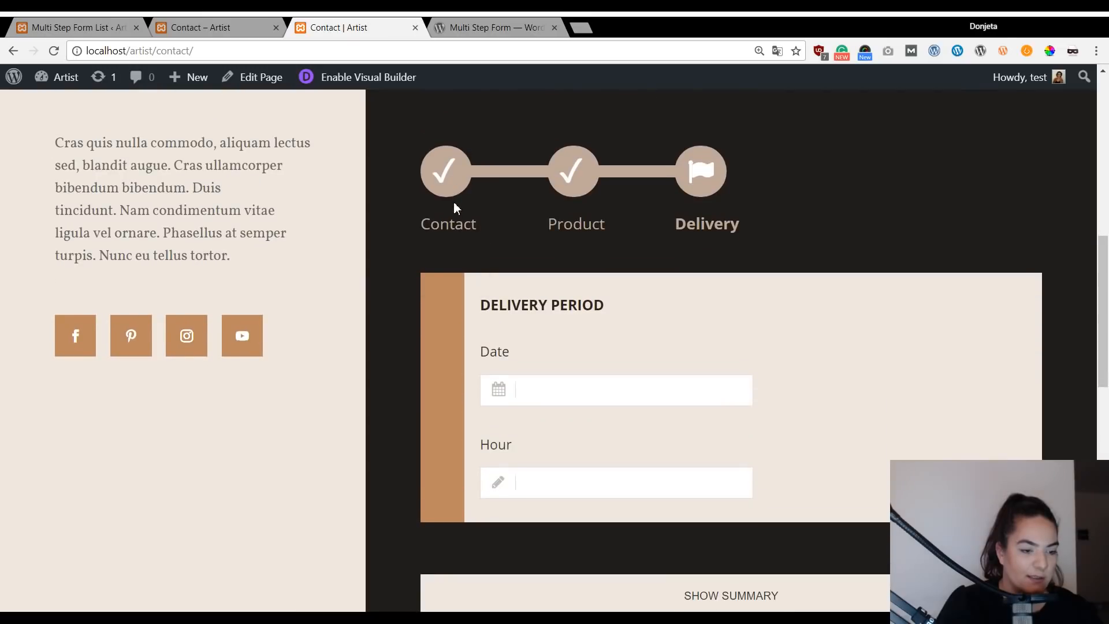
key("F5")
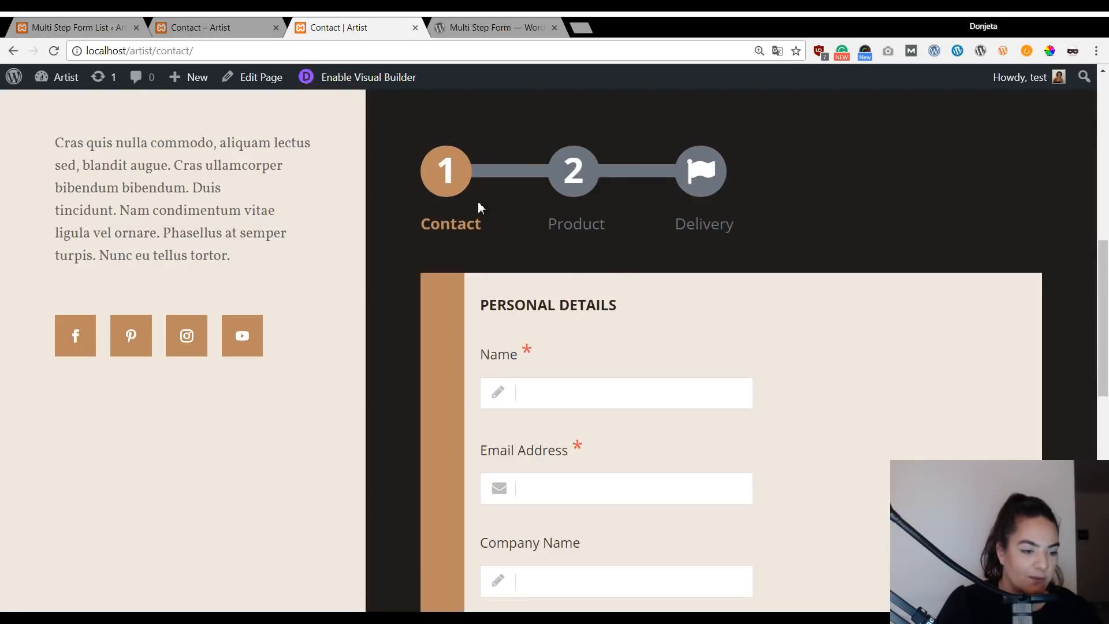
scroll(441, 232, "down", 1)
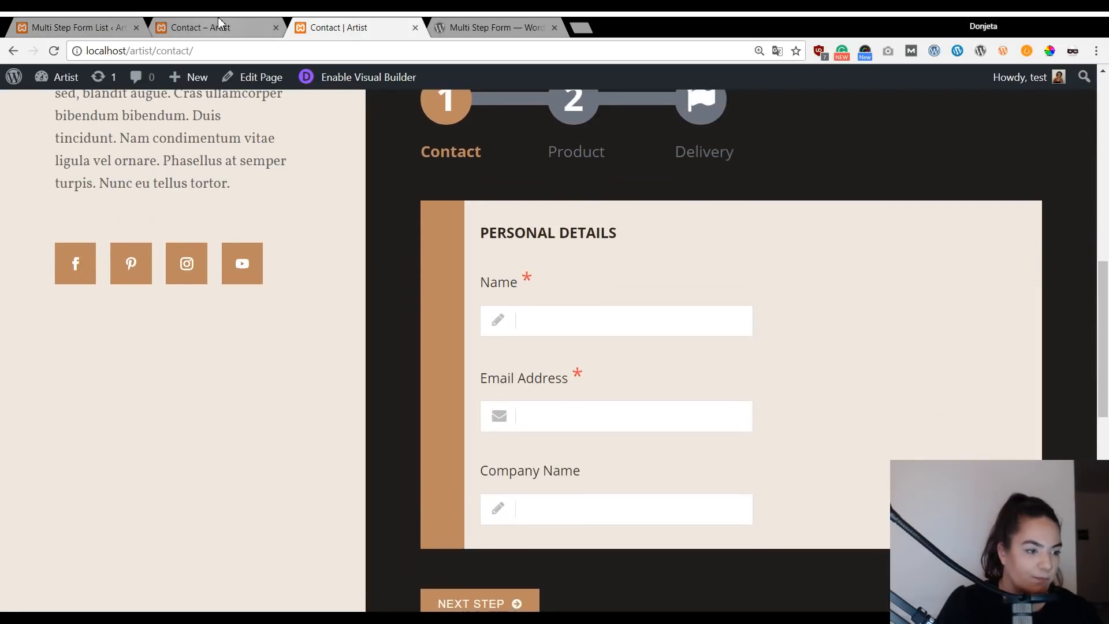
left_click(219, 23)
left_click(126, 23)
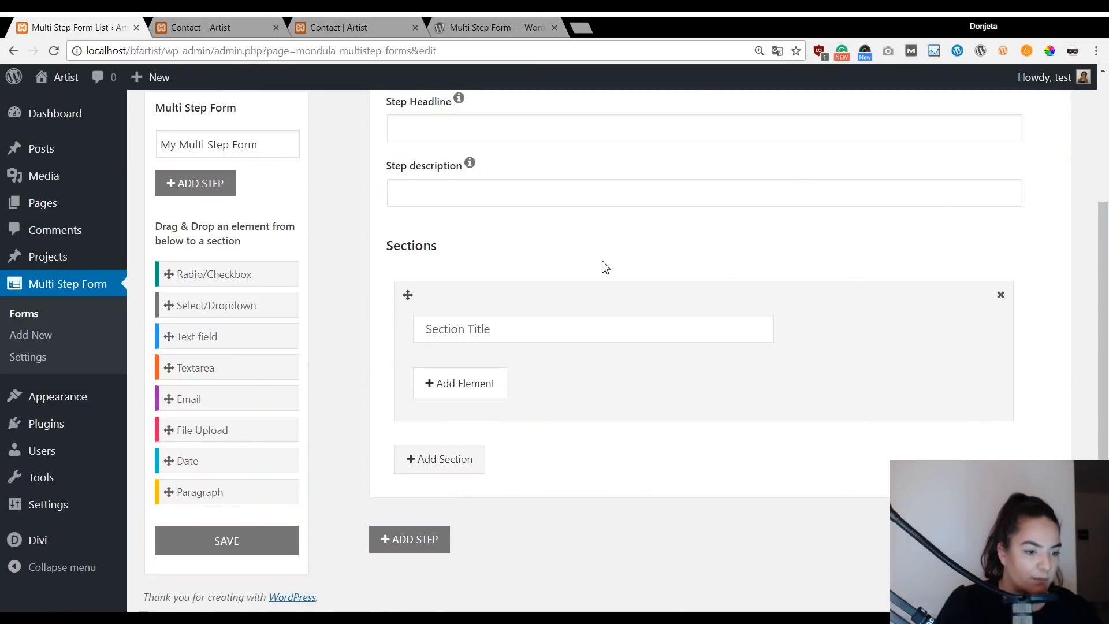
Add two more steps after the first step of the form.
scroll(604, 264, "up", 3)
scroll(492, 295, "down", 3)
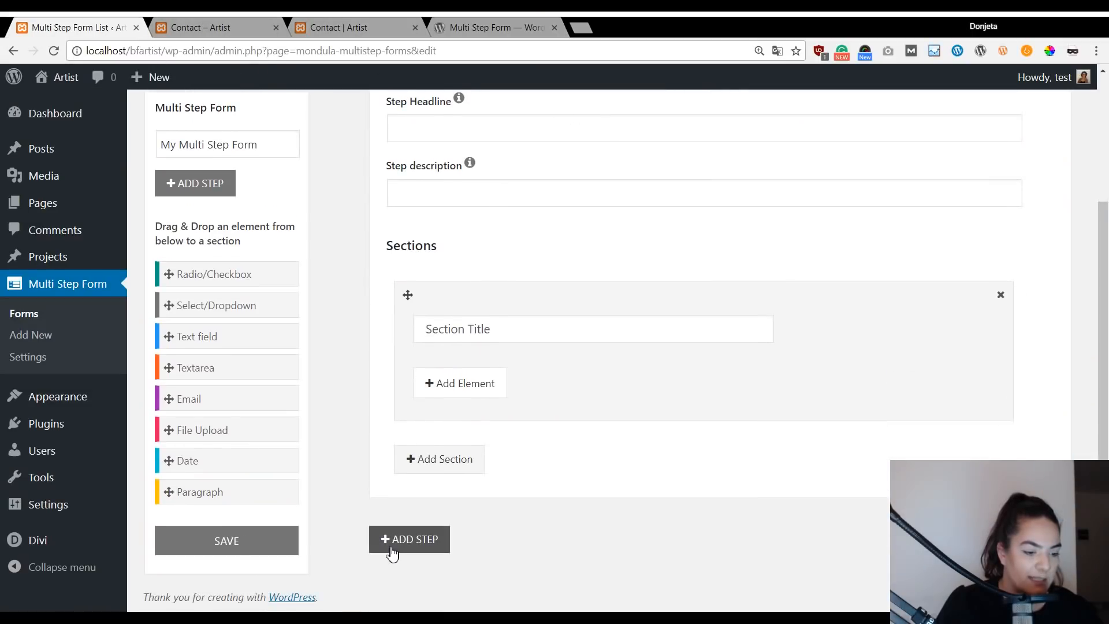
left_click(396, 547)
scroll(448, 507, "down", 5)
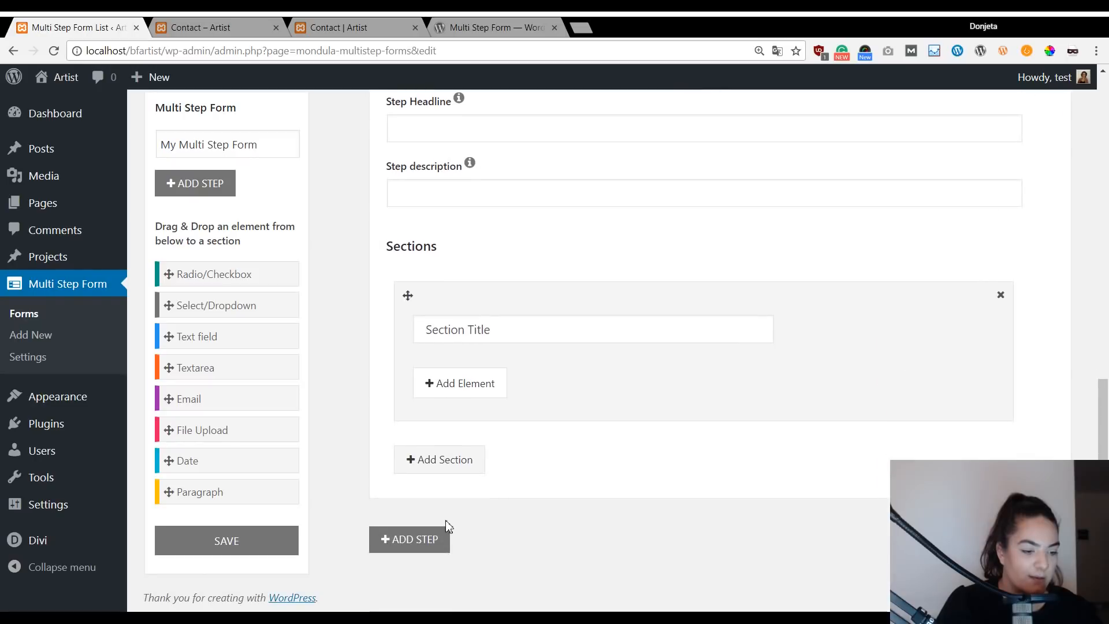
left_click(431, 544)
scroll(670, 358, "up", 10)
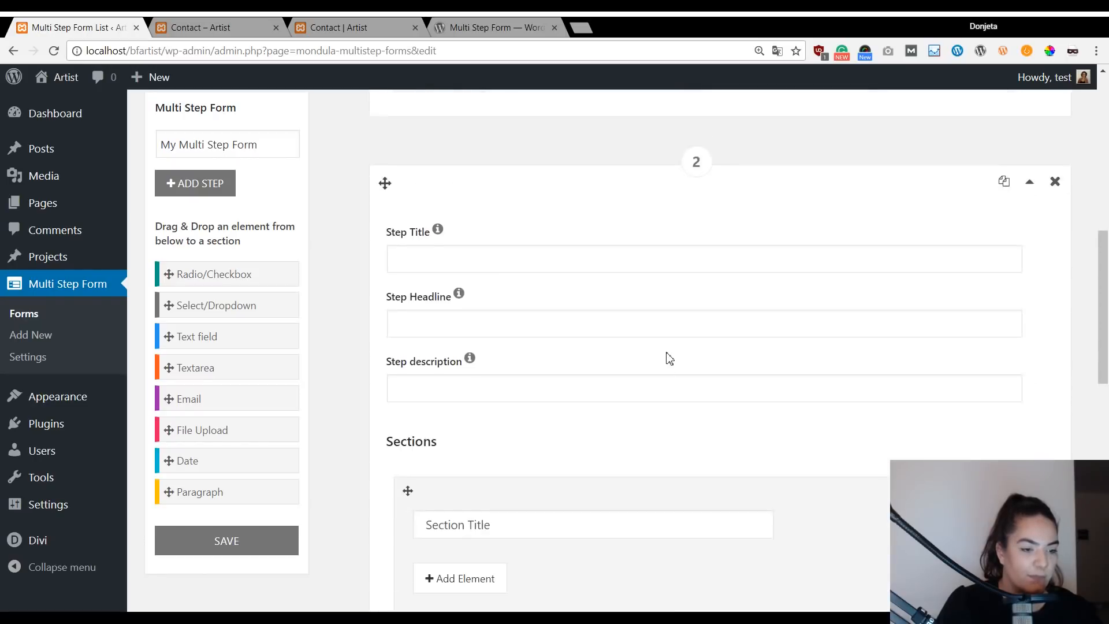
scroll(497, 217, "down", 3)
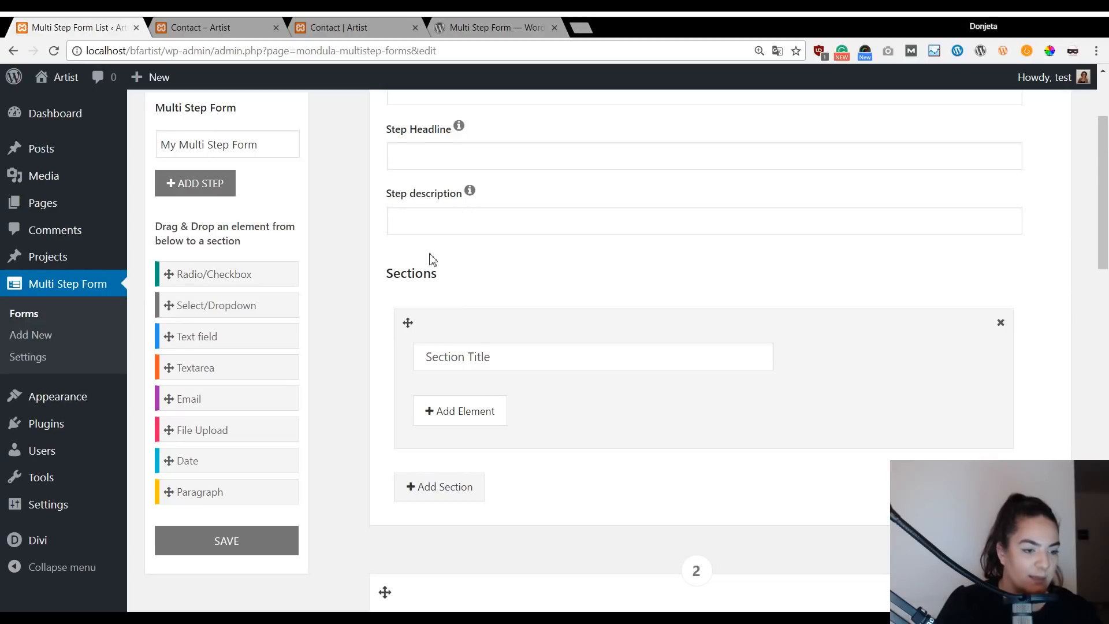
scroll(417, 250, "up", 3)
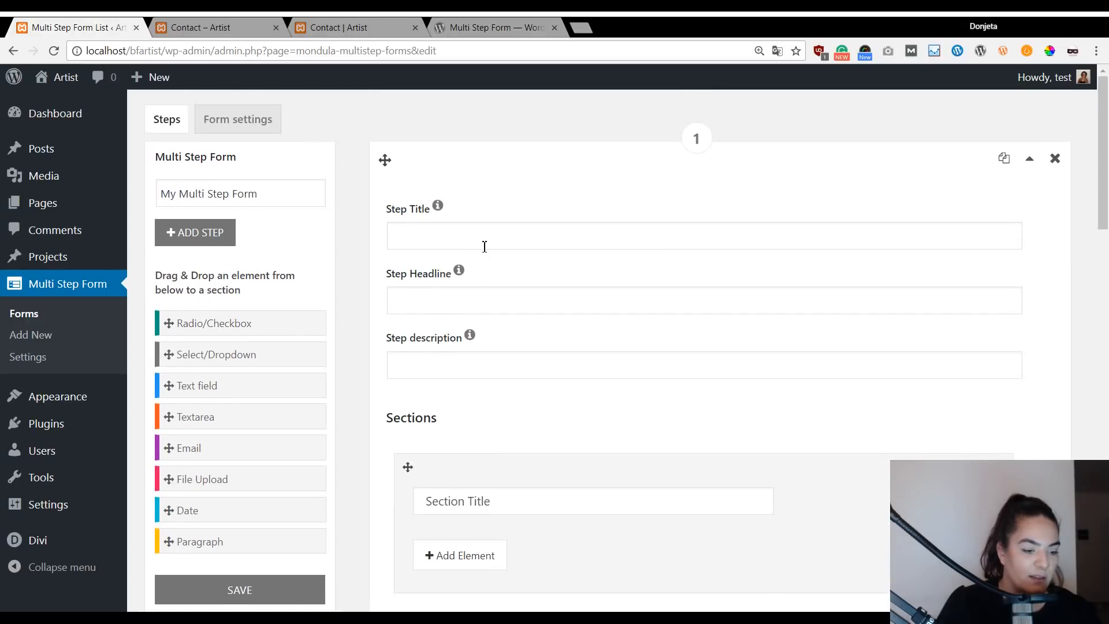
Scroll through the new form's steps, checking each step's title, headline and section title fields.
scroll(484, 246, "down", 1)
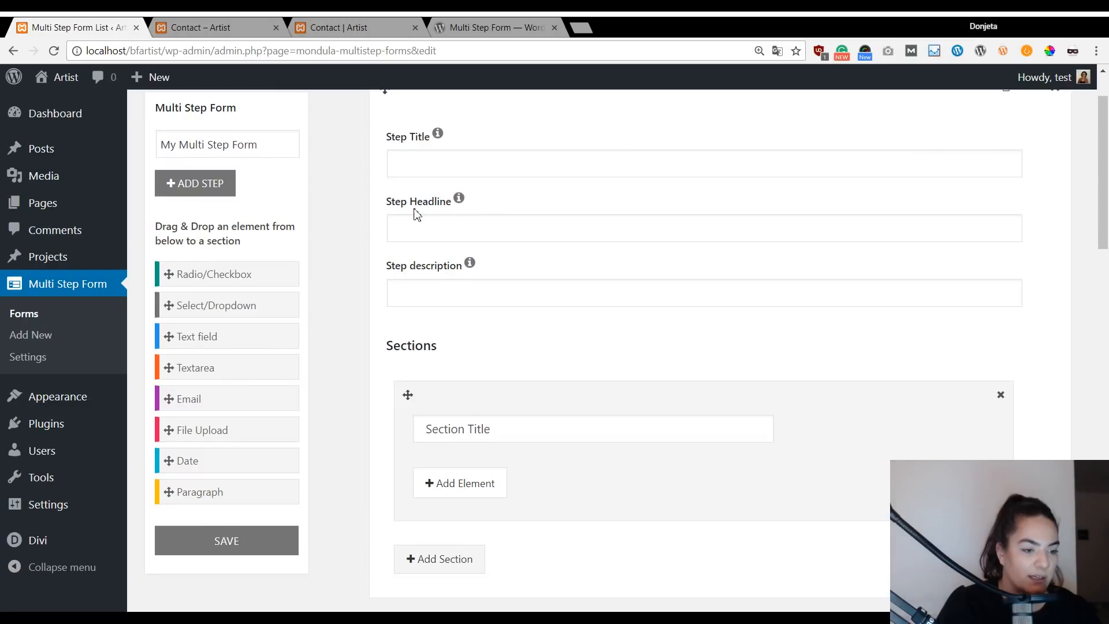
scroll(485, 254, "down", 1)
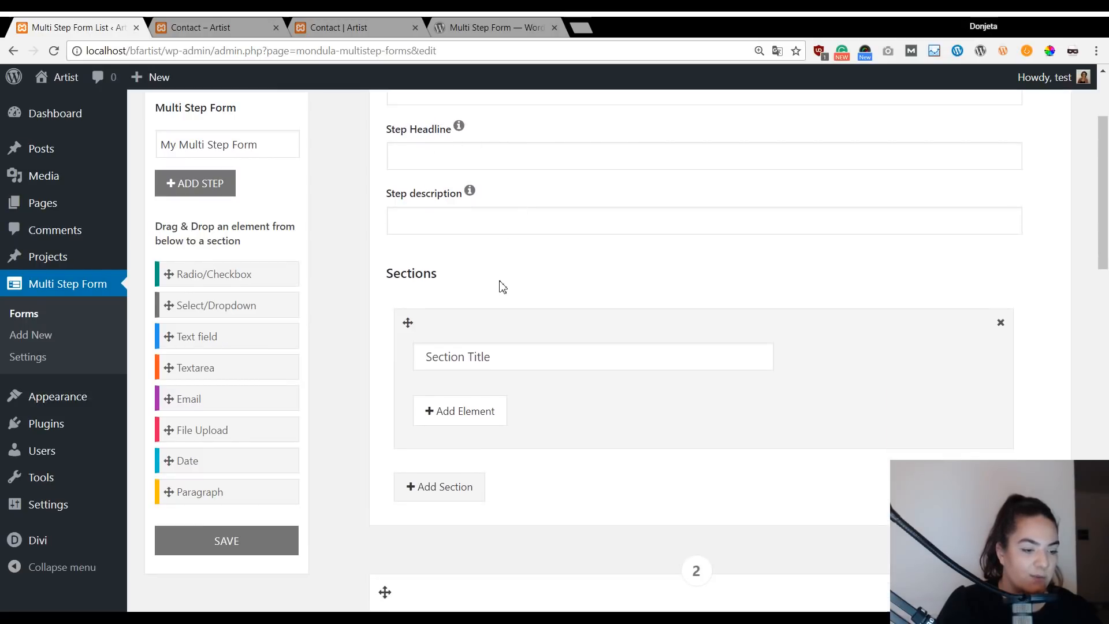
left_click(543, 355)
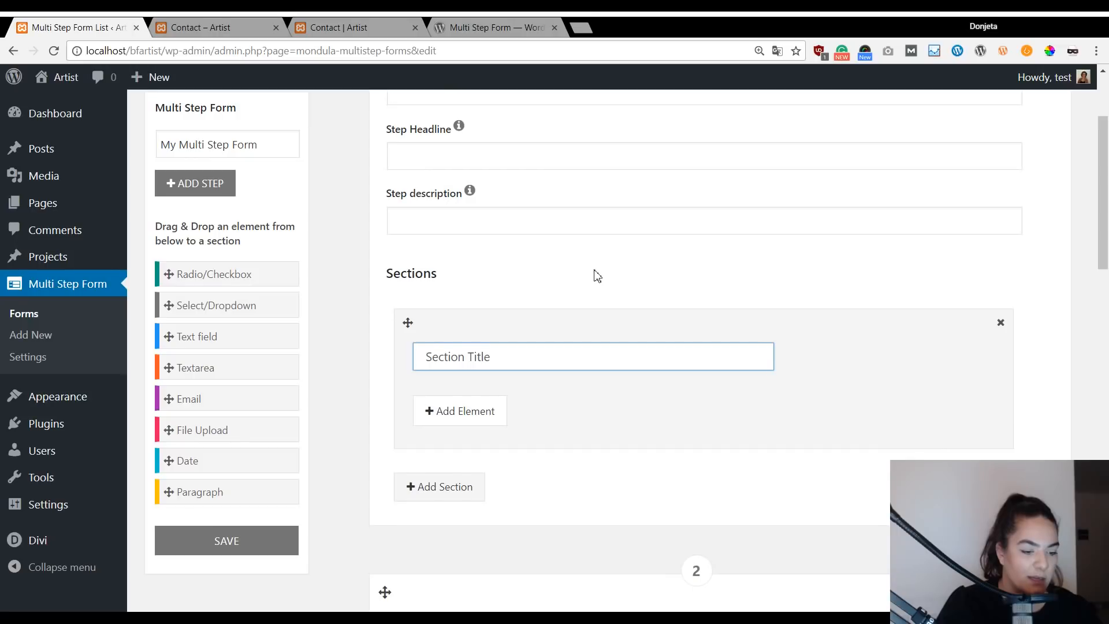
scroll(597, 276, "down", 4)
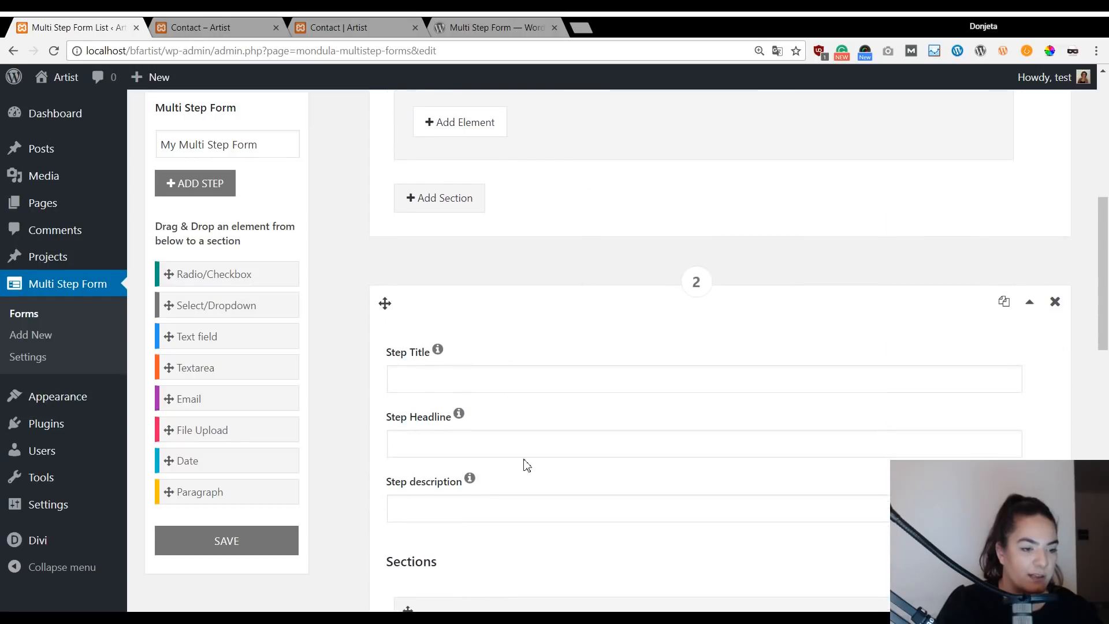
scroll(493, 456, "down", 4)
scroll(493, 403, "up", 2)
left_click(427, 236)
left_click(427, 303)
scroll(517, 289, "down", 3)
left_click(511, 354)
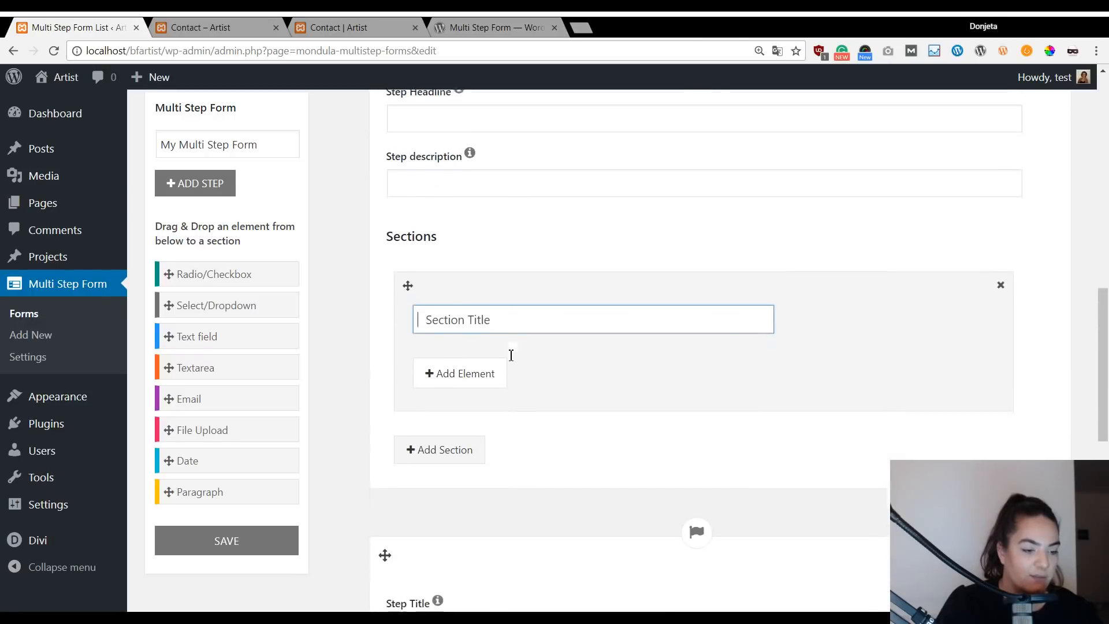
scroll(511, 355, "down", 5)
left_click(500, 379)
left_click(493, 436)
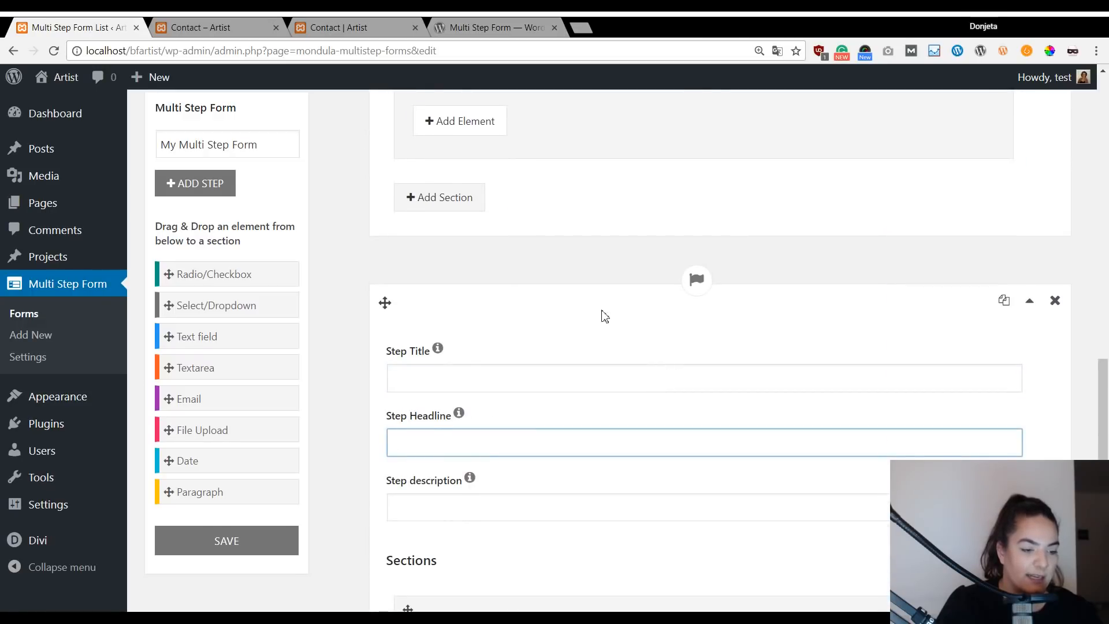
scroll(585, 308, "up", 8)
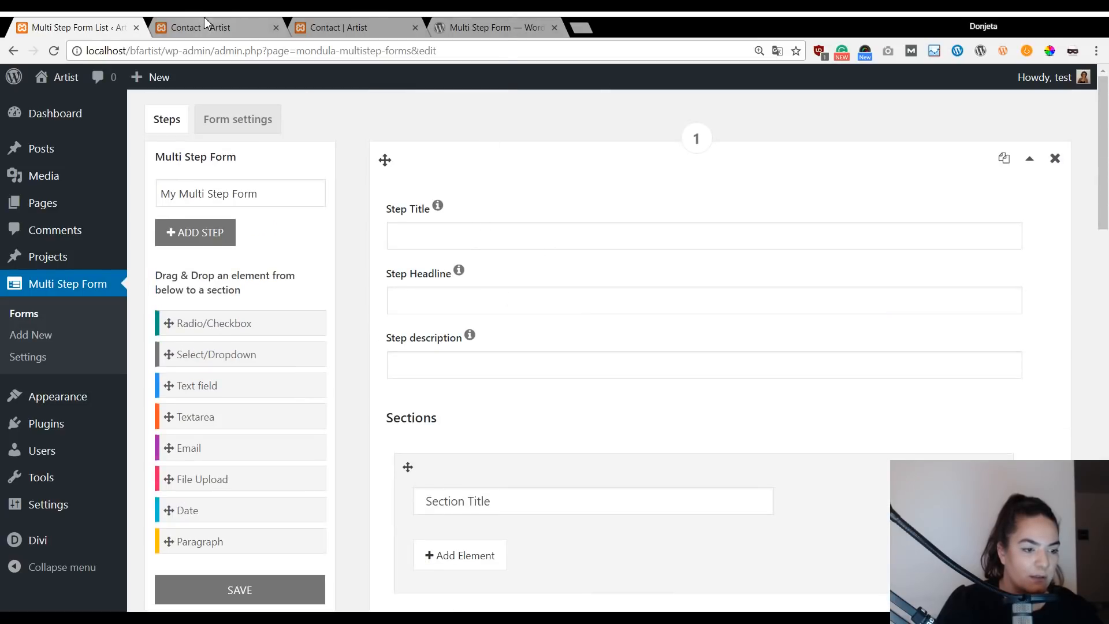
Switch to the live Contact | Artist page to view its three-step quote form.
left_click(225, 19)
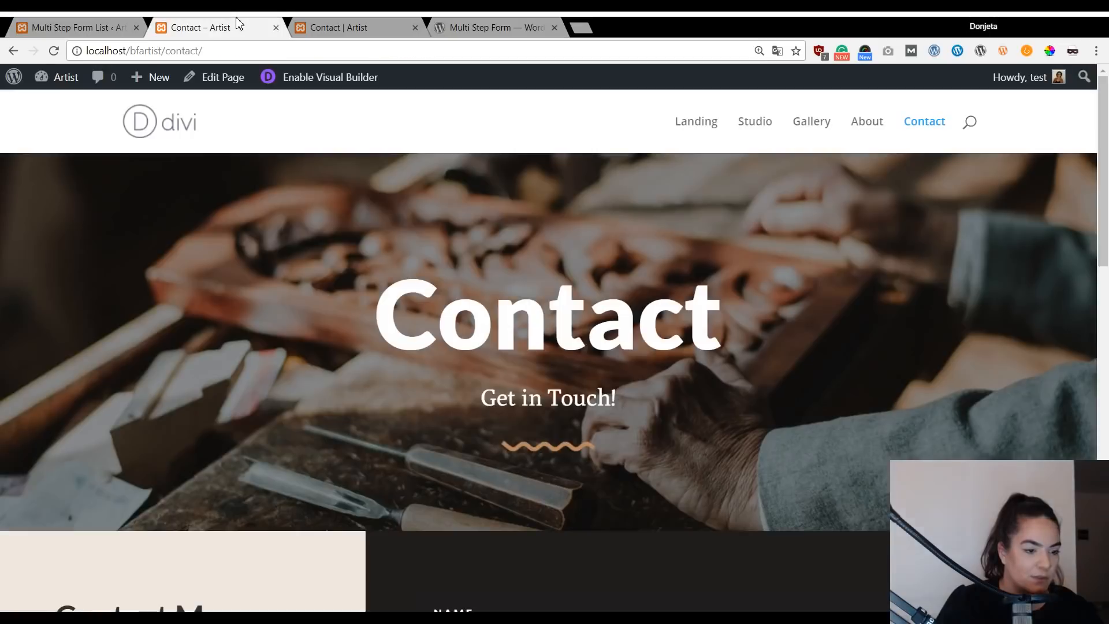
scroll(688, 312, "down", 5)
left_click(299, 23)
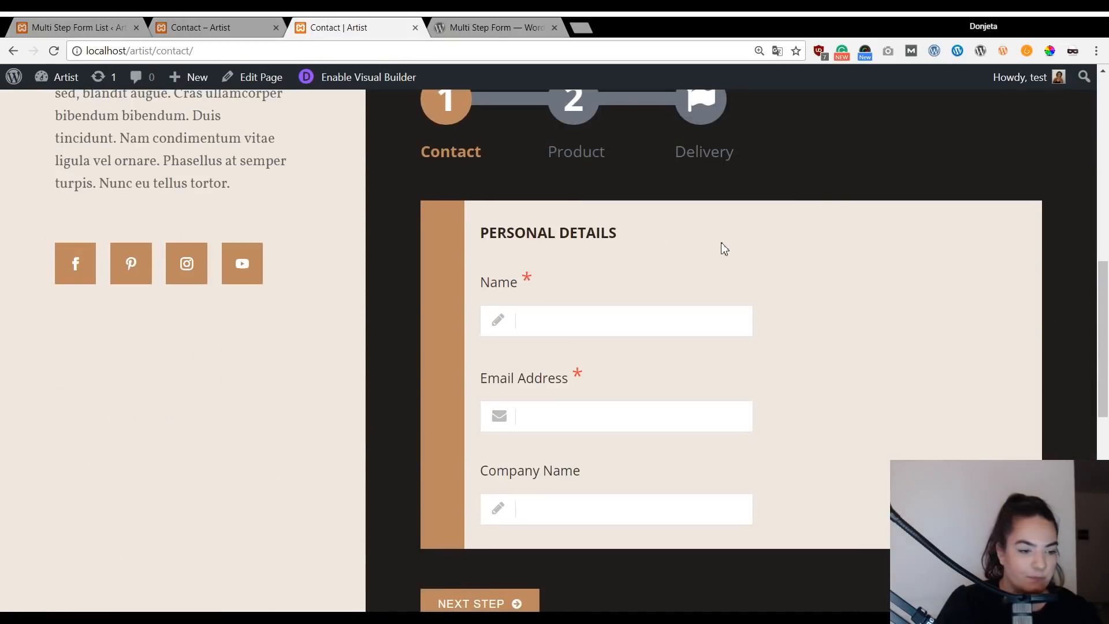
scroll(557, 221, "up", 1)
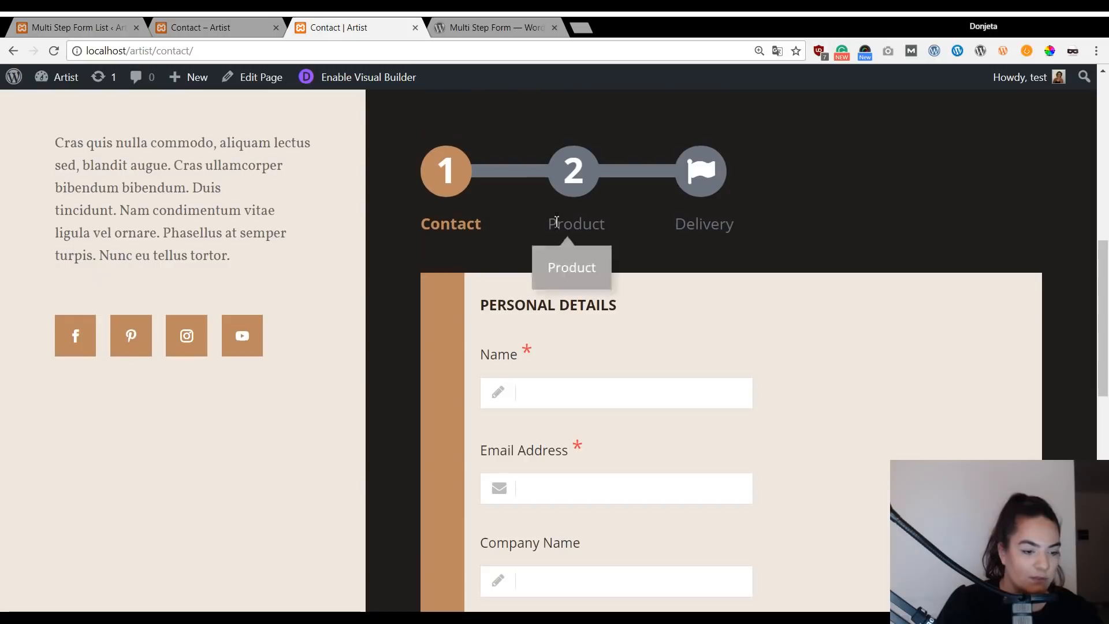
Set step 1's title and headline to 'Contact'.
left_click(58, 22)
type("Contact")
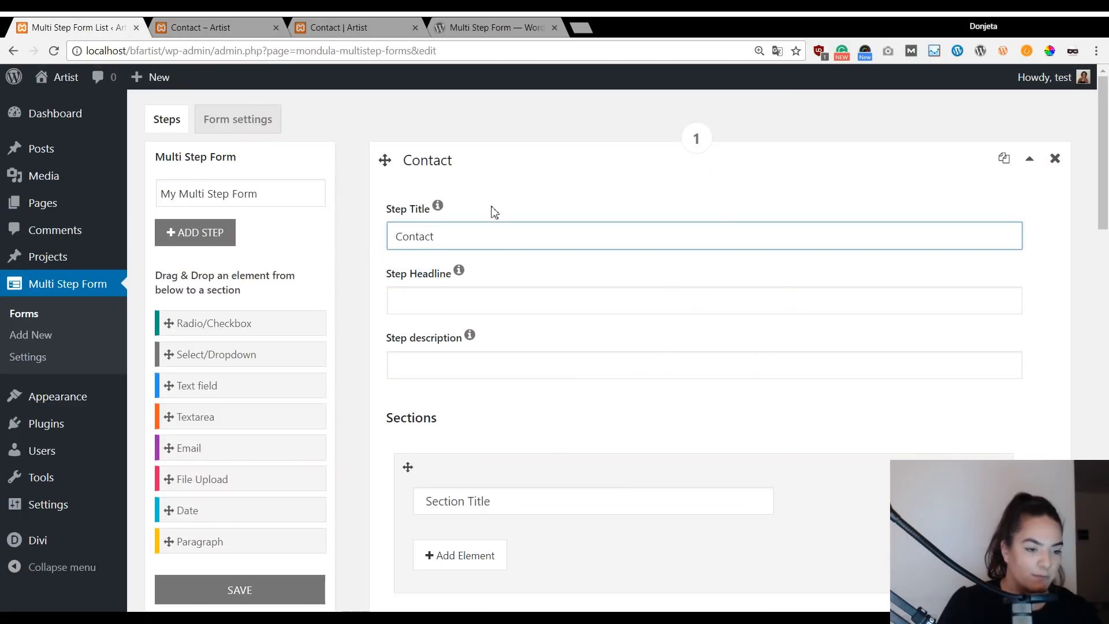
left_click(477, 301)
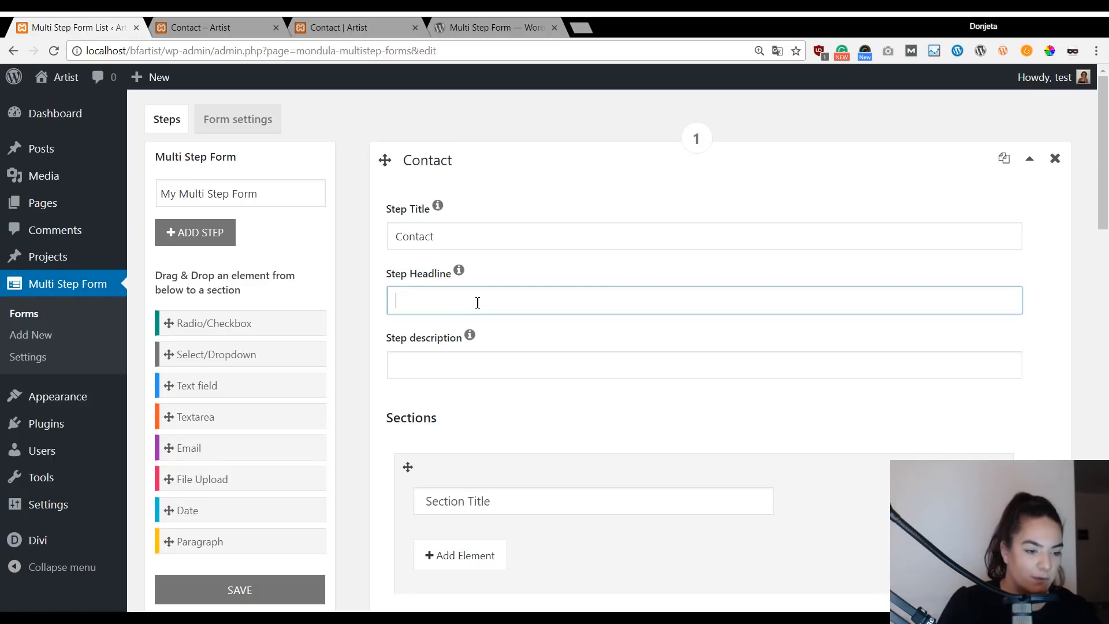
type("Contact")
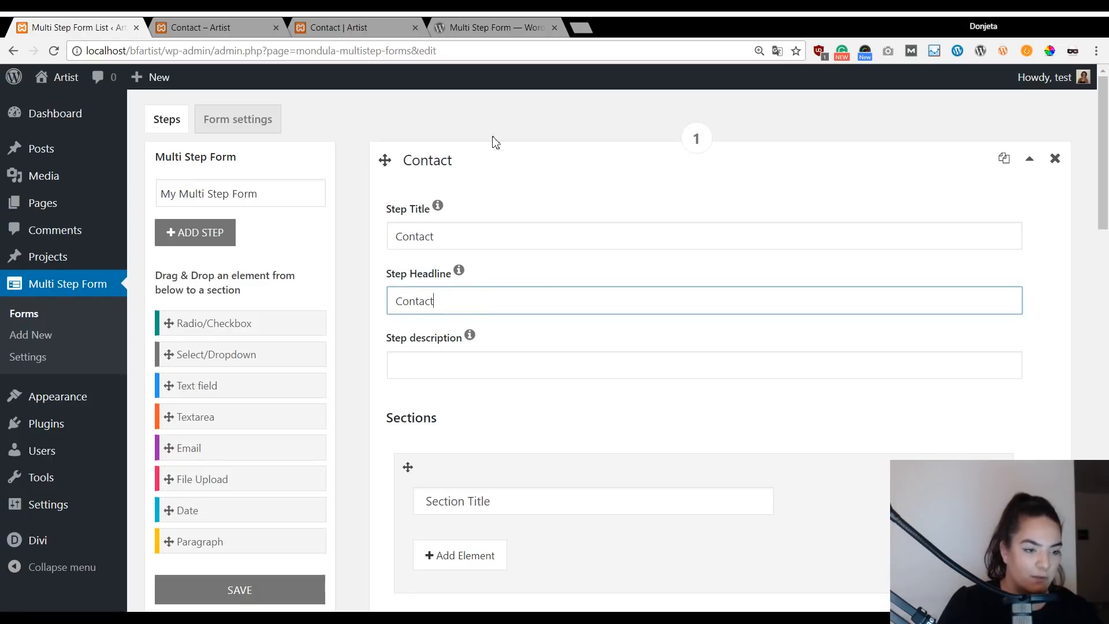
Check the live form's PERSONAL DETAILS heading wording.
left_click(404, 26)
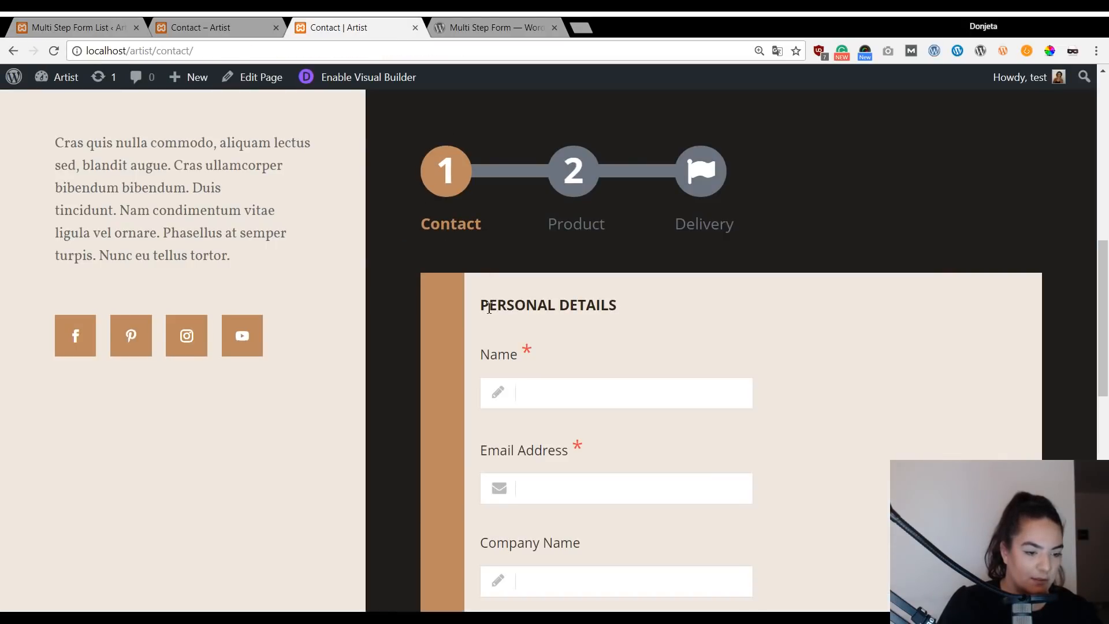
left_click_drag(482, 305, 527, 306)
left_click(625, 314)
left_click(524, 306)
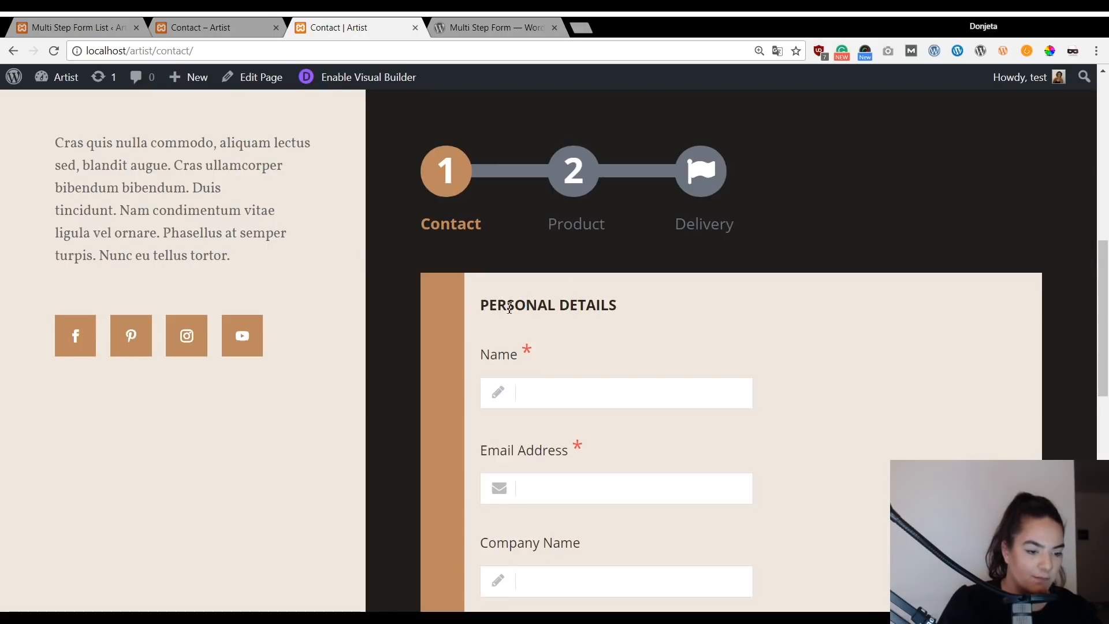
Name step 1's section 'Personal details' in the form editor.
left_click(52, 23)
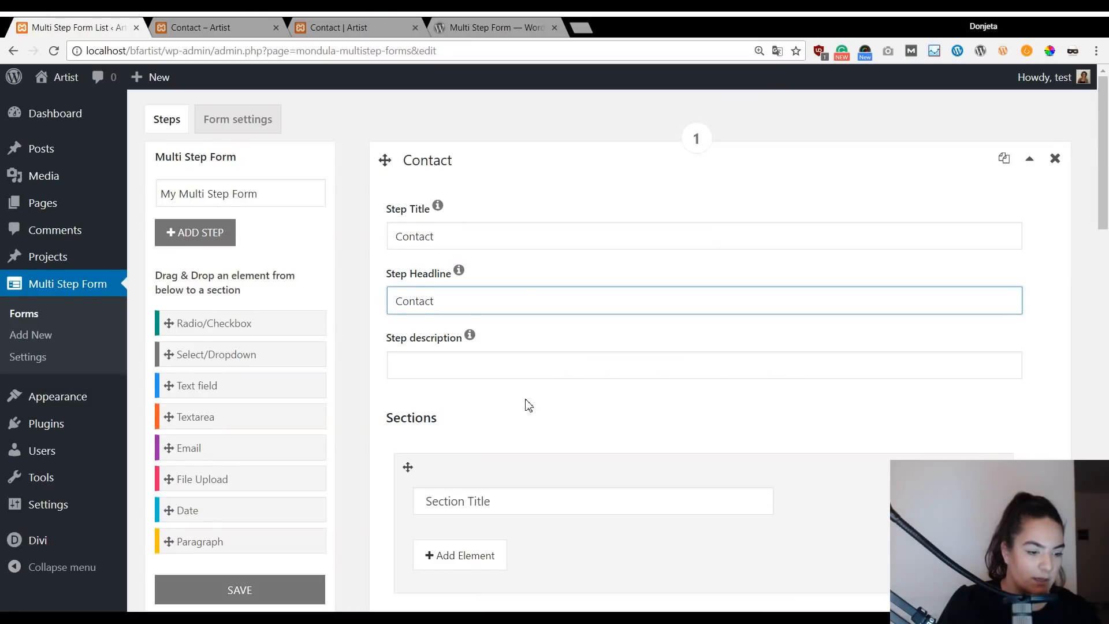
scroll(527, 401, "down", 1)
left_click(524, 420)
type("Personal")
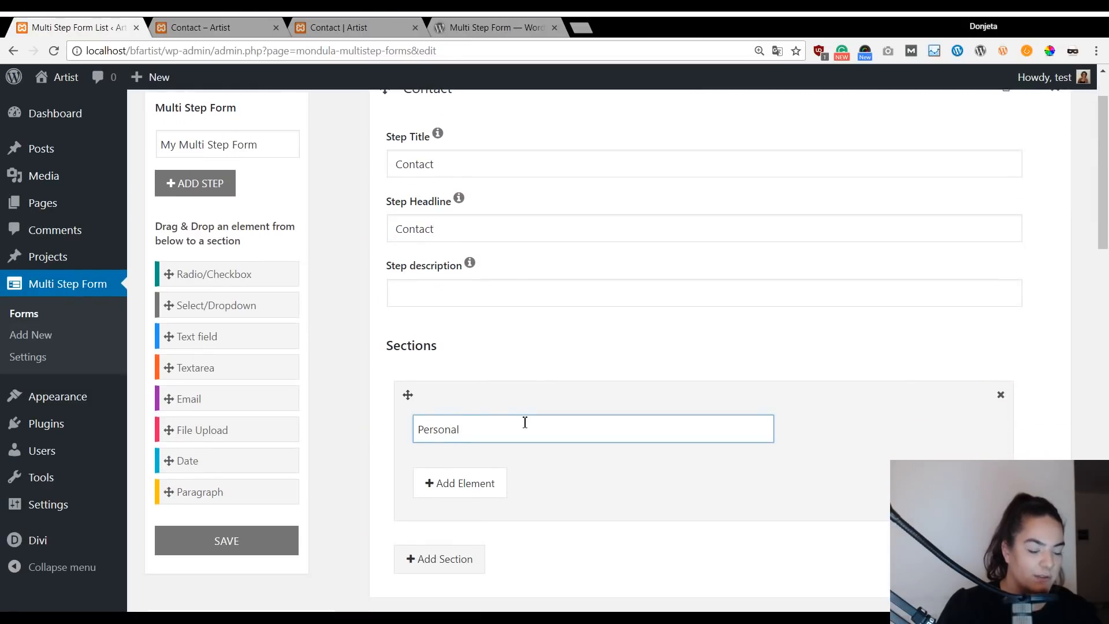
type(" details")
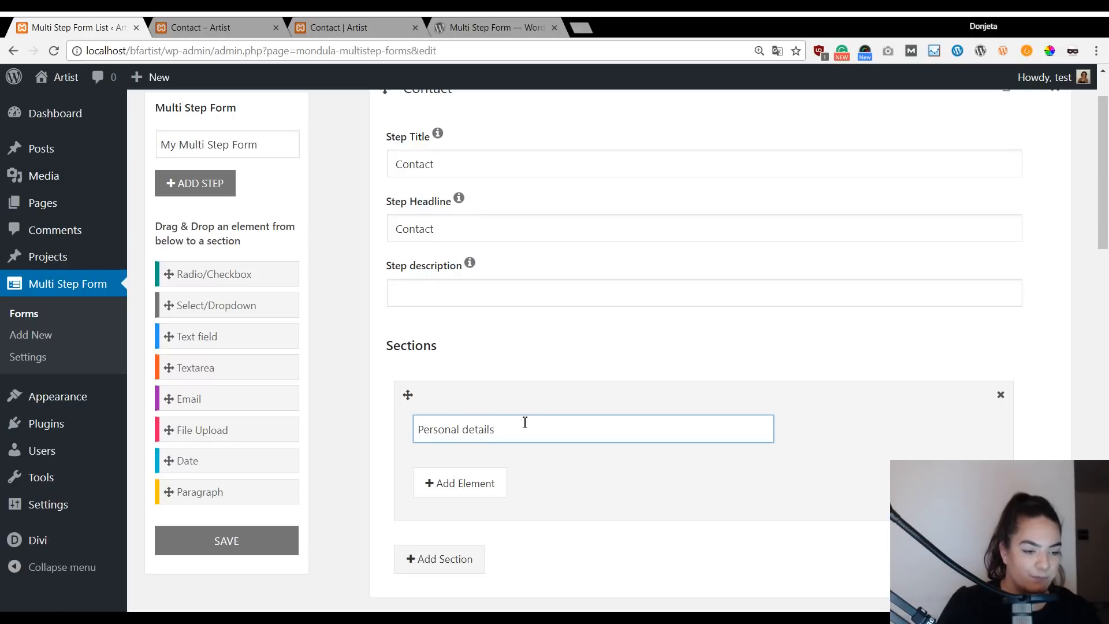
scroll(543, 321, "down", 8)
Enter sample contact details in the live form, advance to Product, and return to the editor.
left_click(498, 228)
left_click(335, 23)
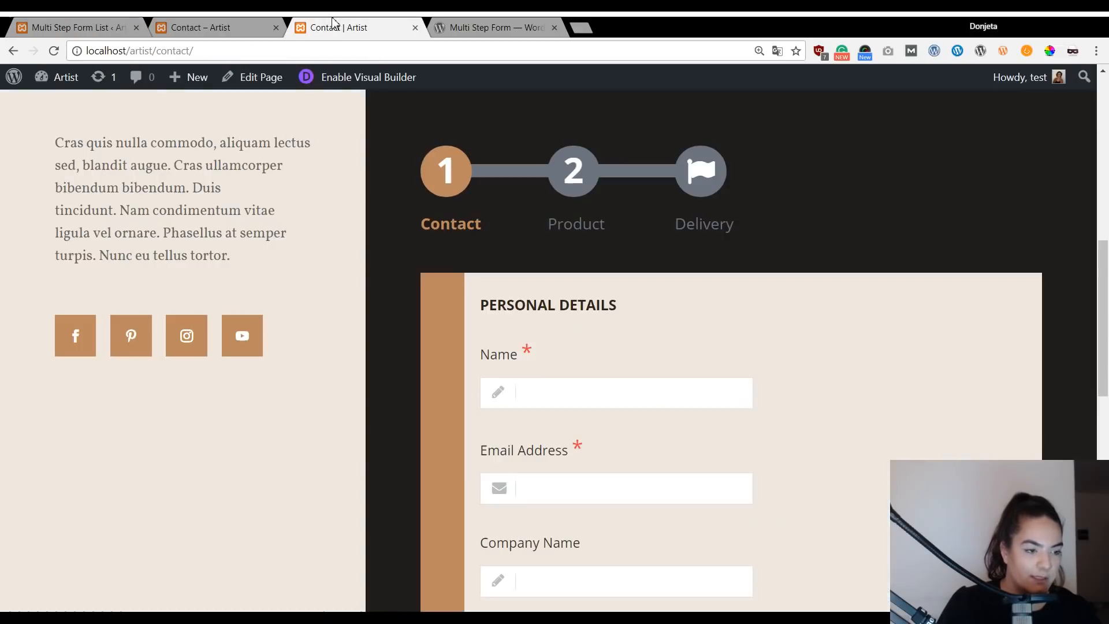
scroll(723, 409, "down", 4)
scroll(632, 302, "up", 6)
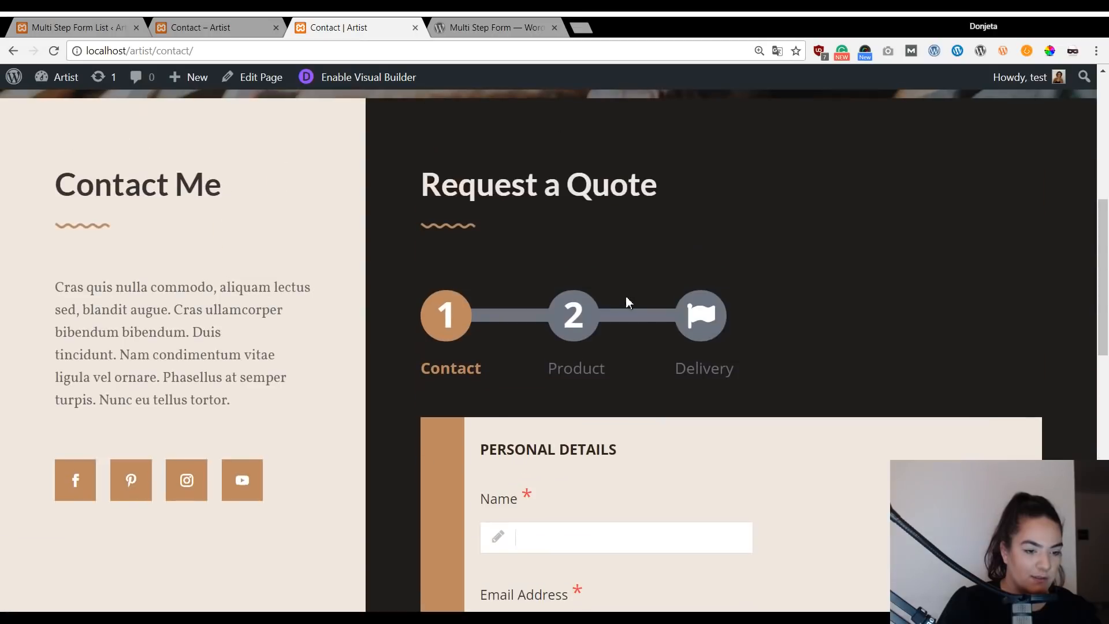
scroll(397, 465, "down", 4)
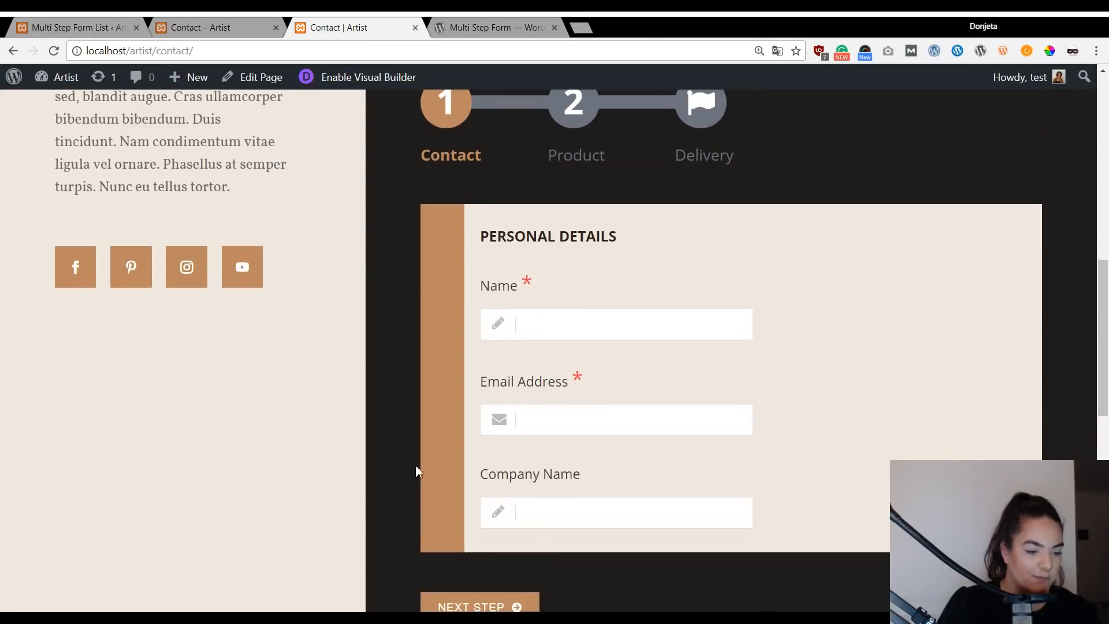
type("donjeta")
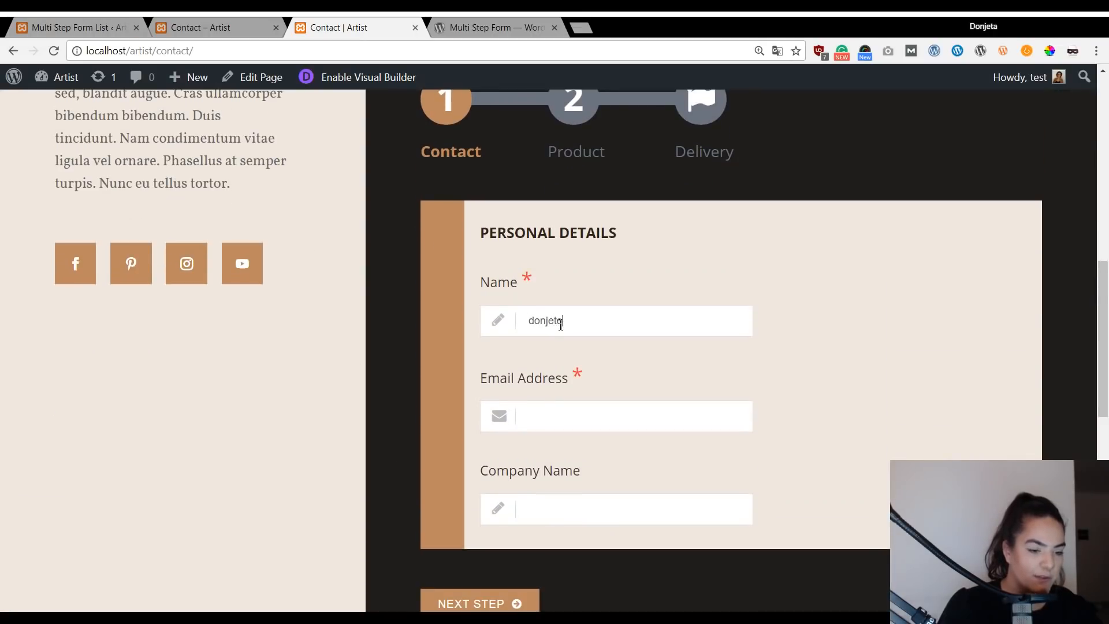
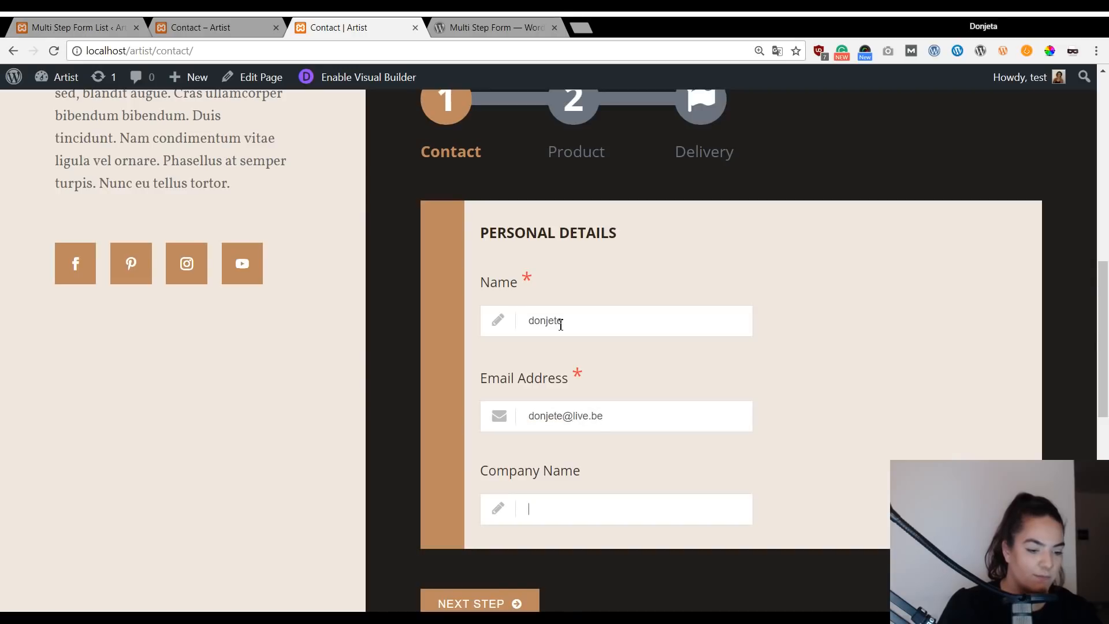
type("legant themes")
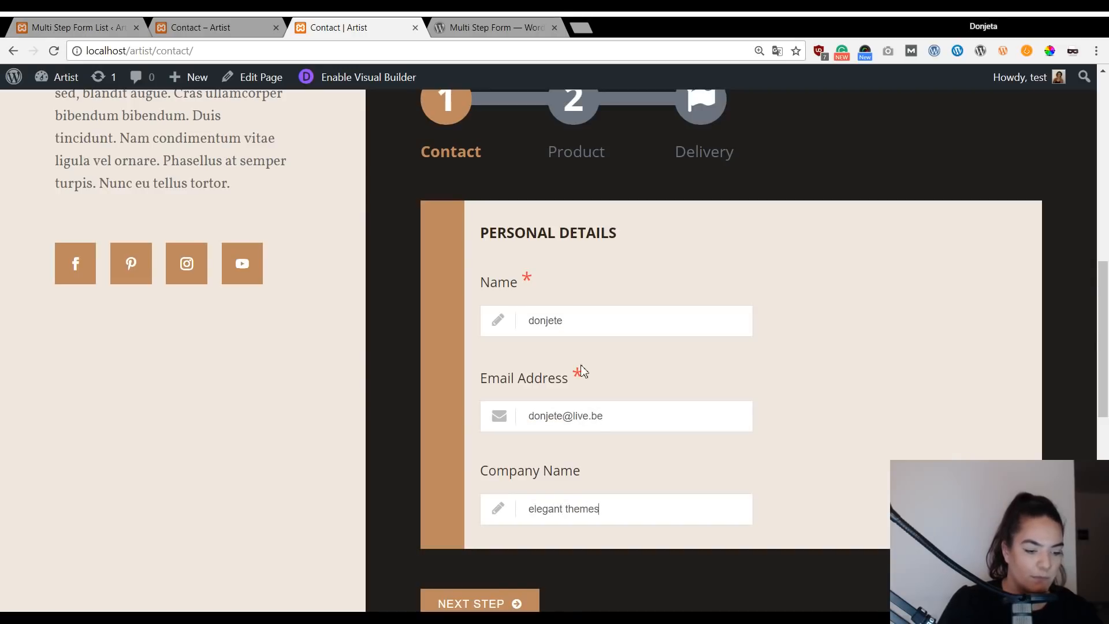
left_click(507, 604)
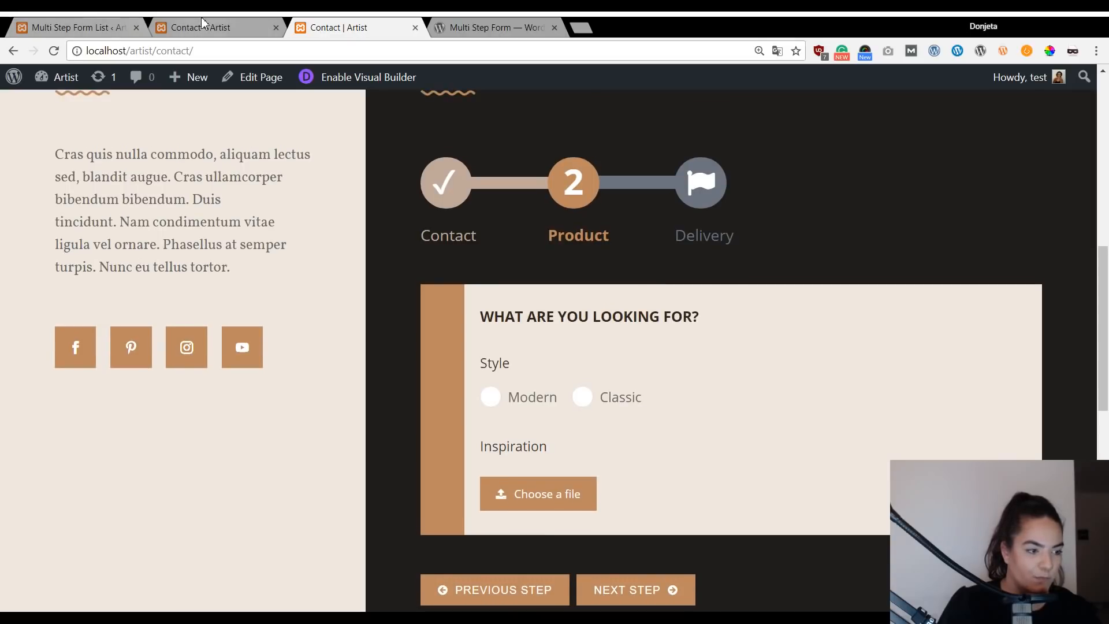
left_click(87, 28)
Enter 'Product' as step 2's title and headline.
type("Product")
left_click(529, 306)
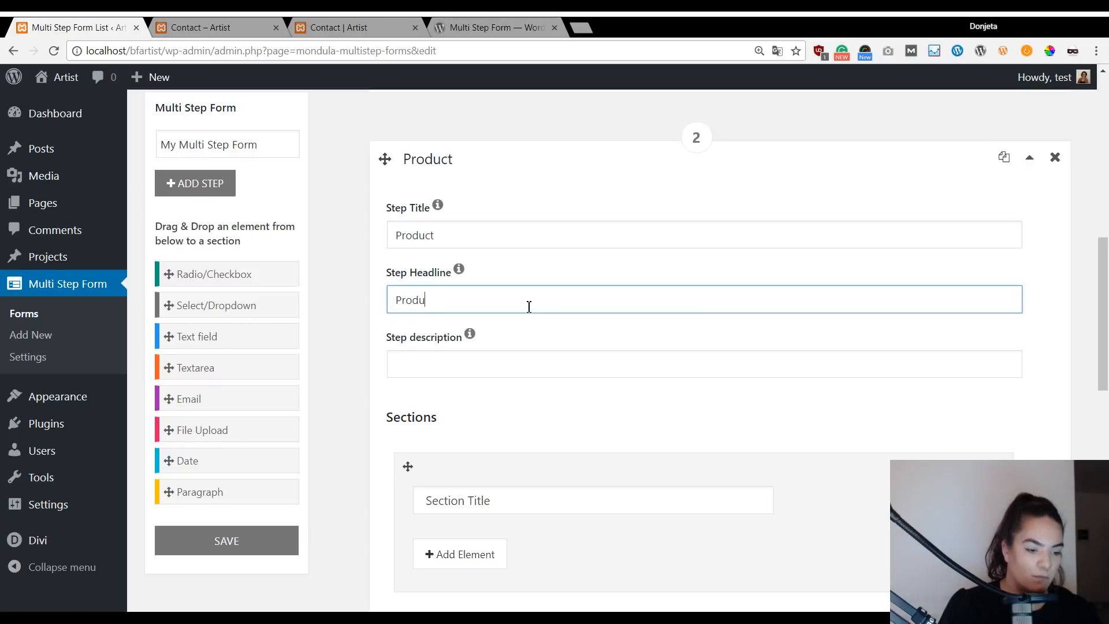
key("Tab")
key("Tab")
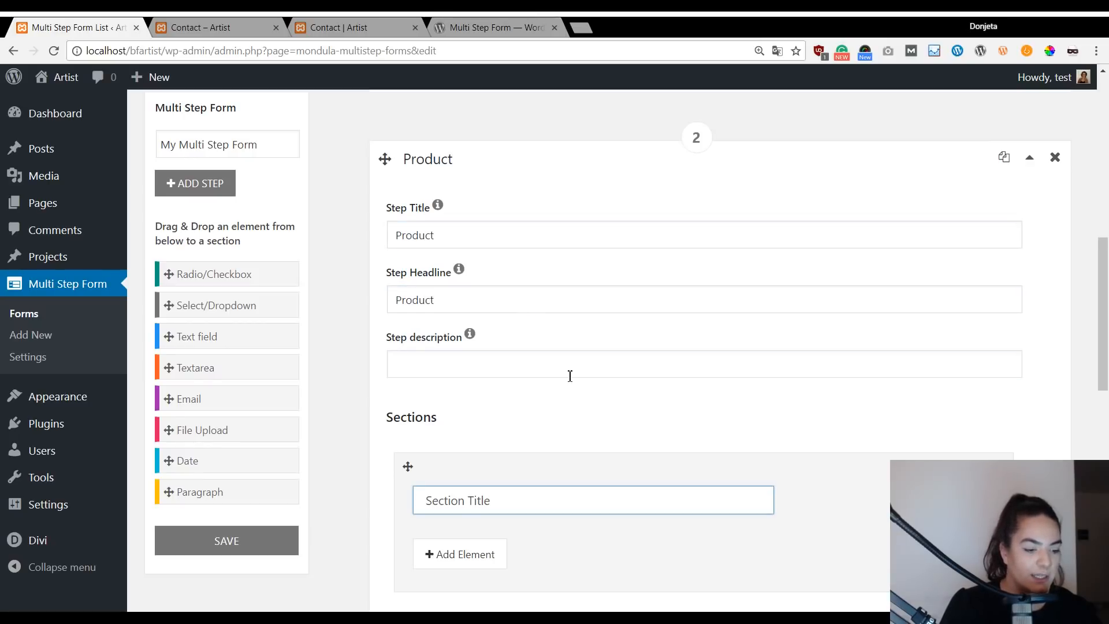
scroll(572, 377, "down", 1)
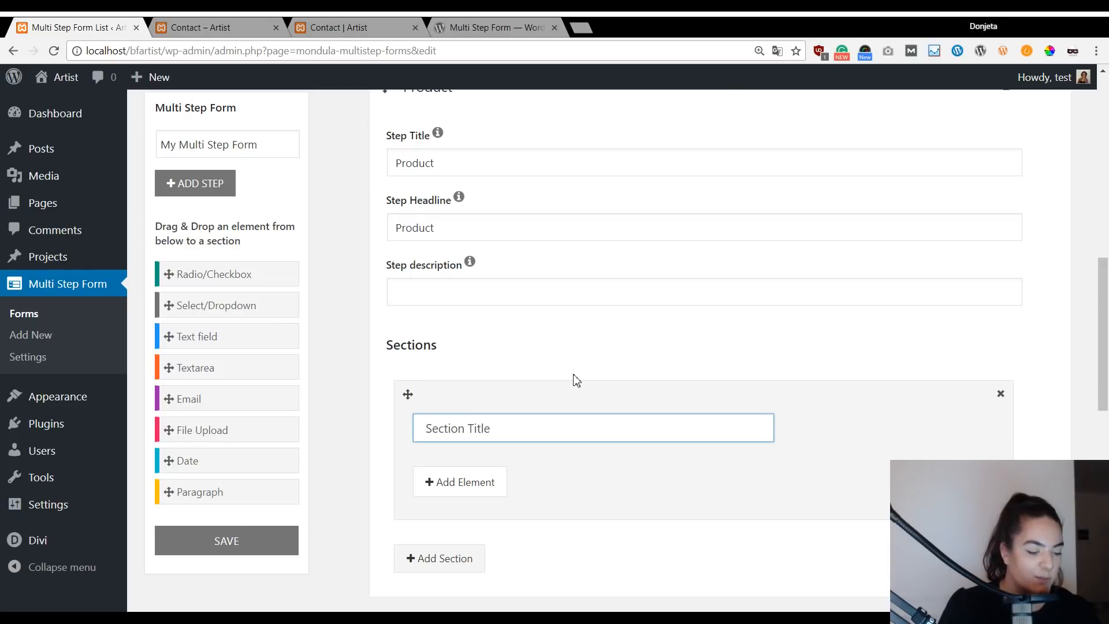
Title step 2's section 'What are you looking for?', then advance the live form to Delivery.
left_click(258, 17)
left_click(362, 19)
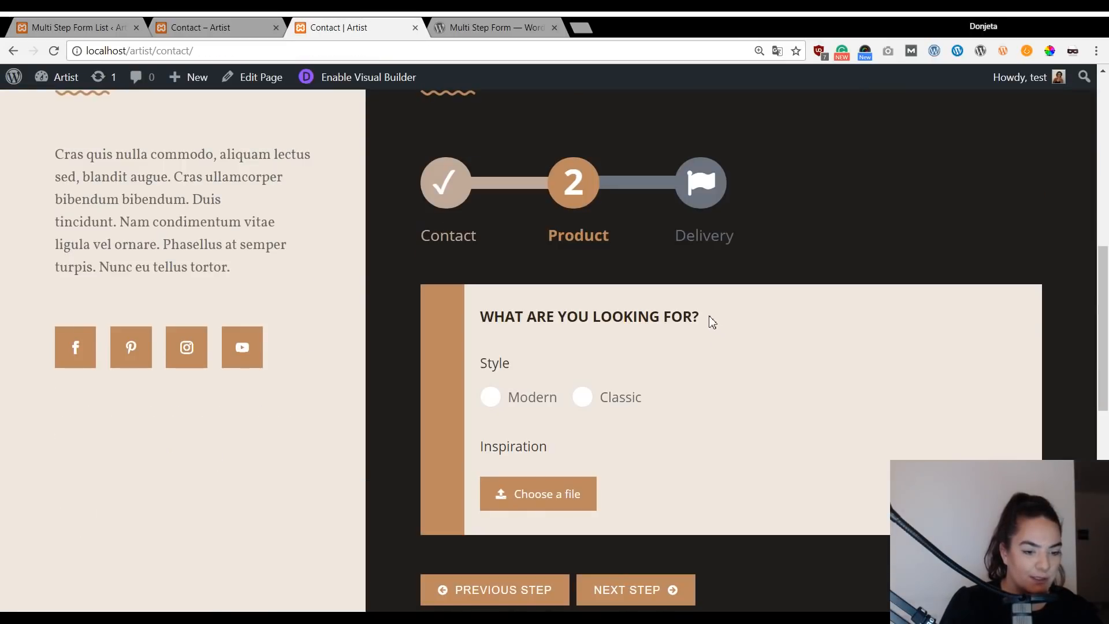
left_click(74, 26)
type("What are you looking for?")
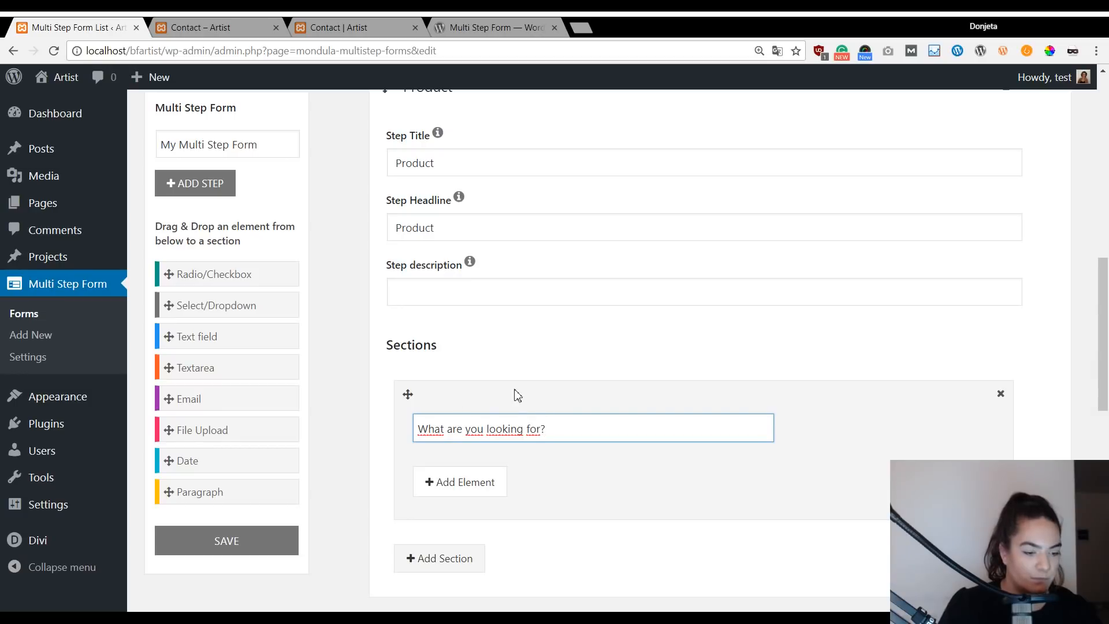
scroll(517, 395, "down", 8)
left_click(364, 26)
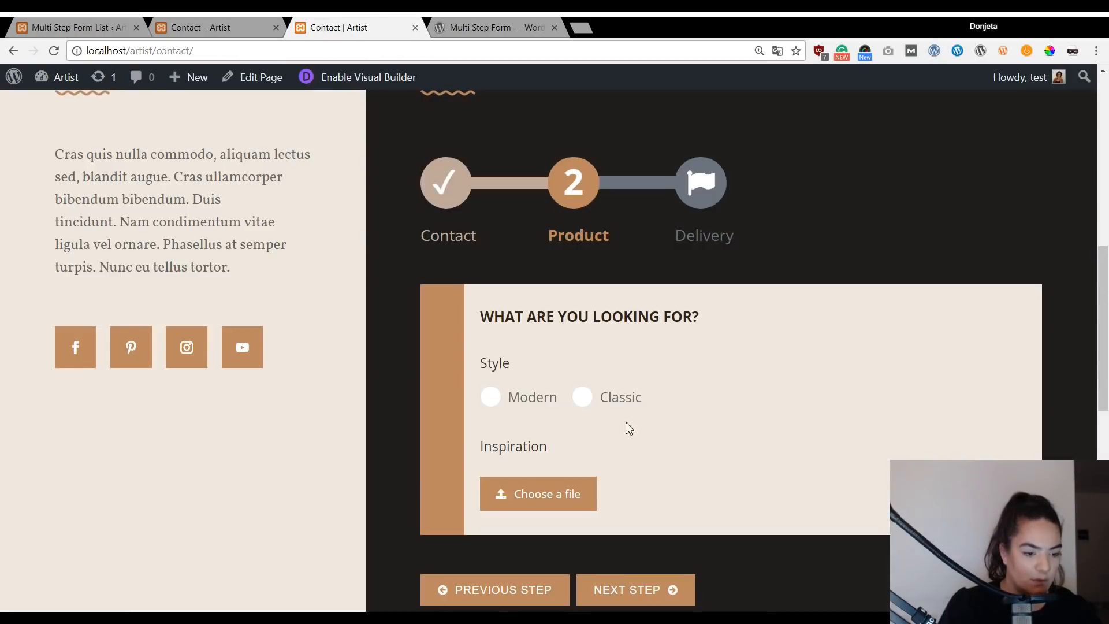
left_click(660, 593)
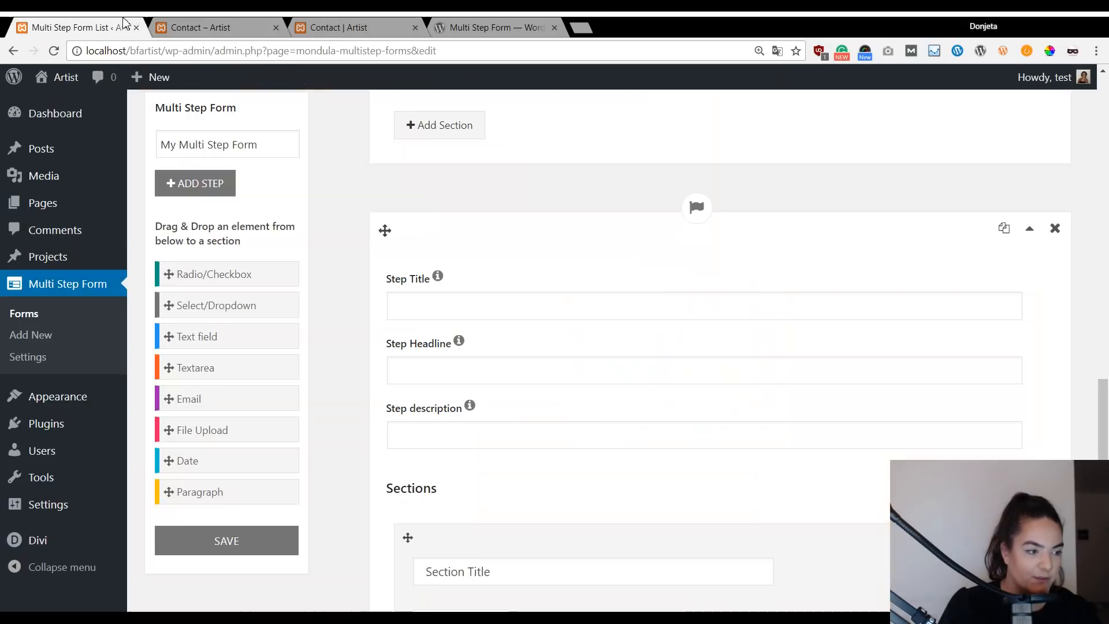
Enter 'Delivery' as the third step's title and headline.
left_click(124, 25)
left_click(521, 314)
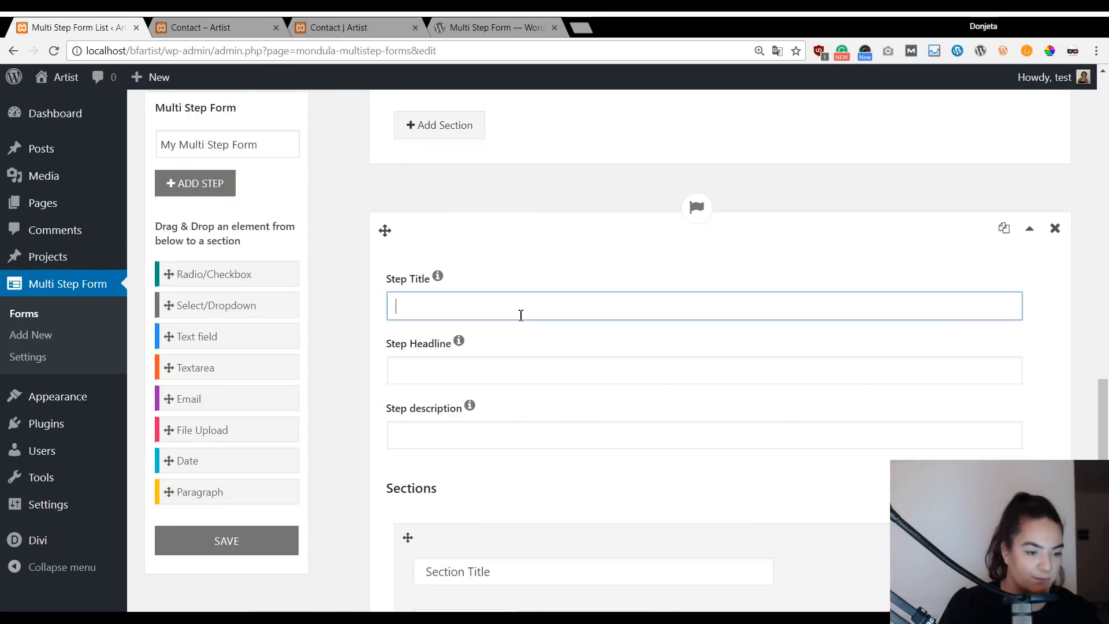
type("Delivery")
key("Tab")
type("Delivery")
Name the Delivery step's section 'Delivery period'.
scroll(502, 340, "down", 3)
left_click(488, 358)
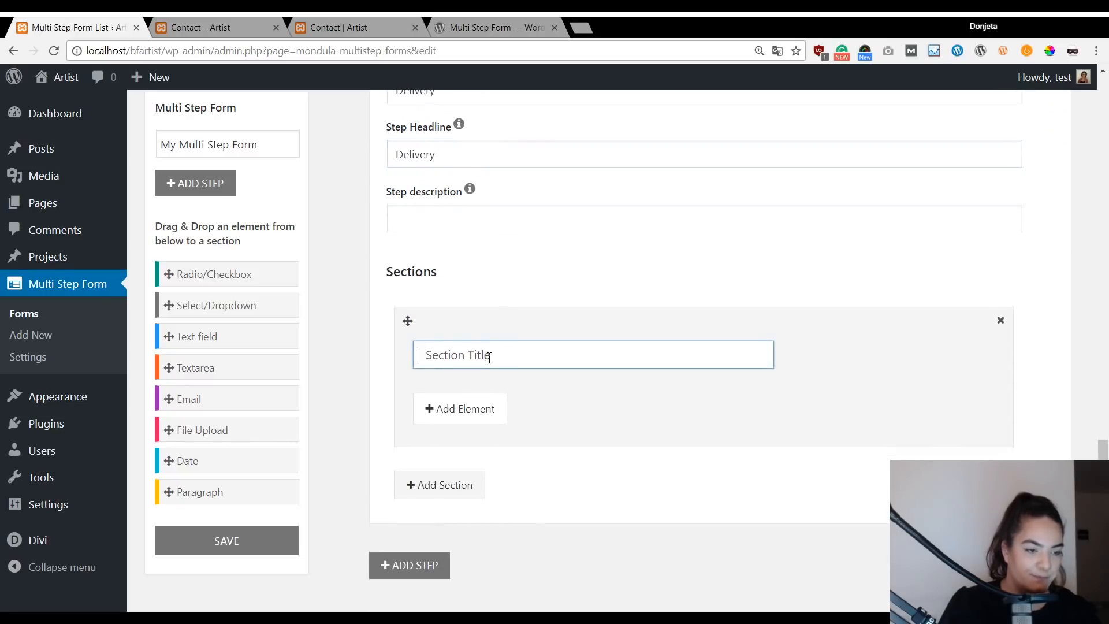
left_click(395, 23)
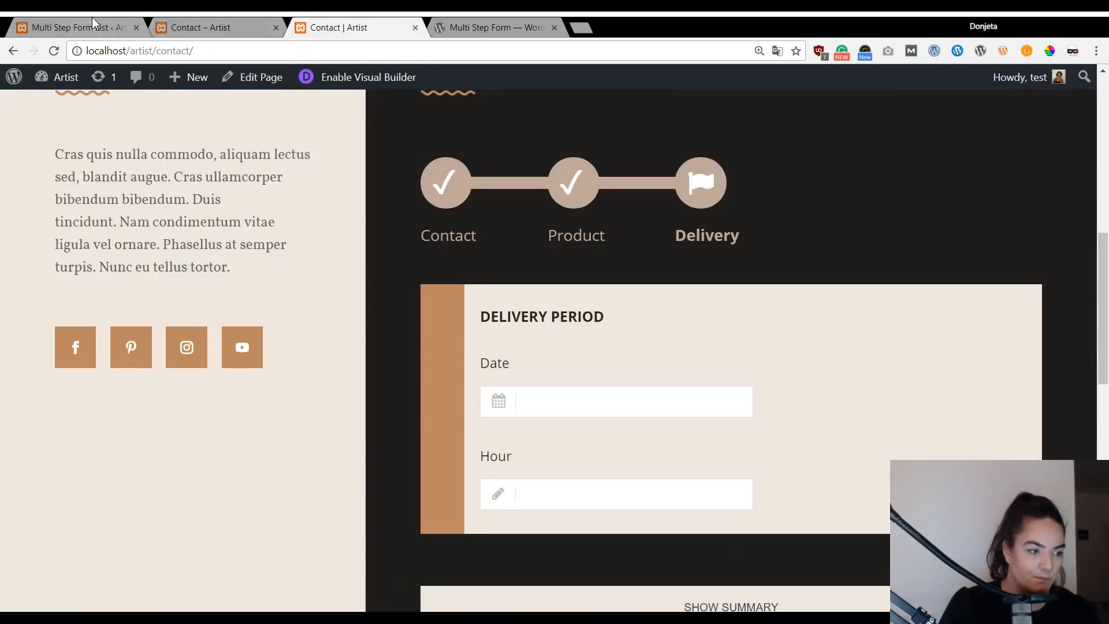
left_click(92, 26)
type("Delivery period")
scroll(527, 337, "up", 20)
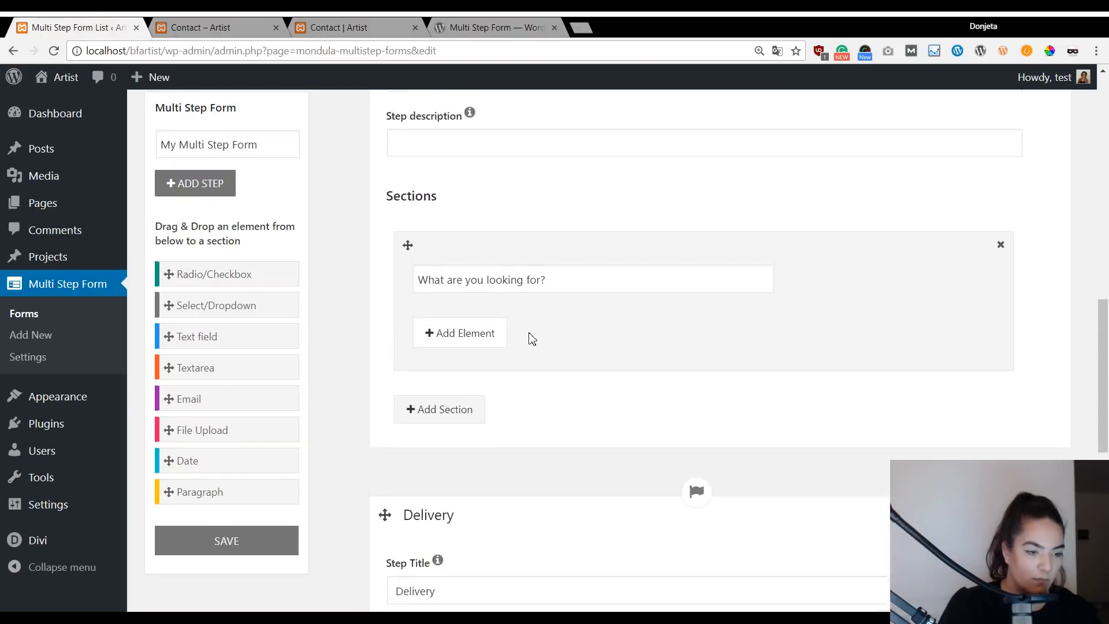
scroll(549, 401, "down", 1)
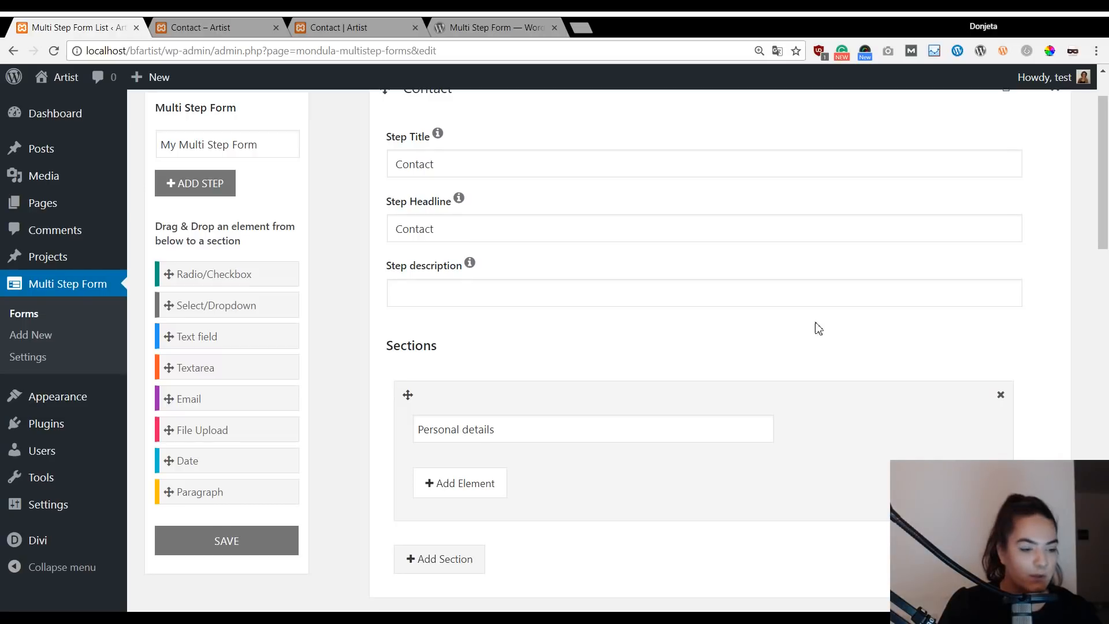
scroll(379, 362, "down", 1)
left_click(234, 540)
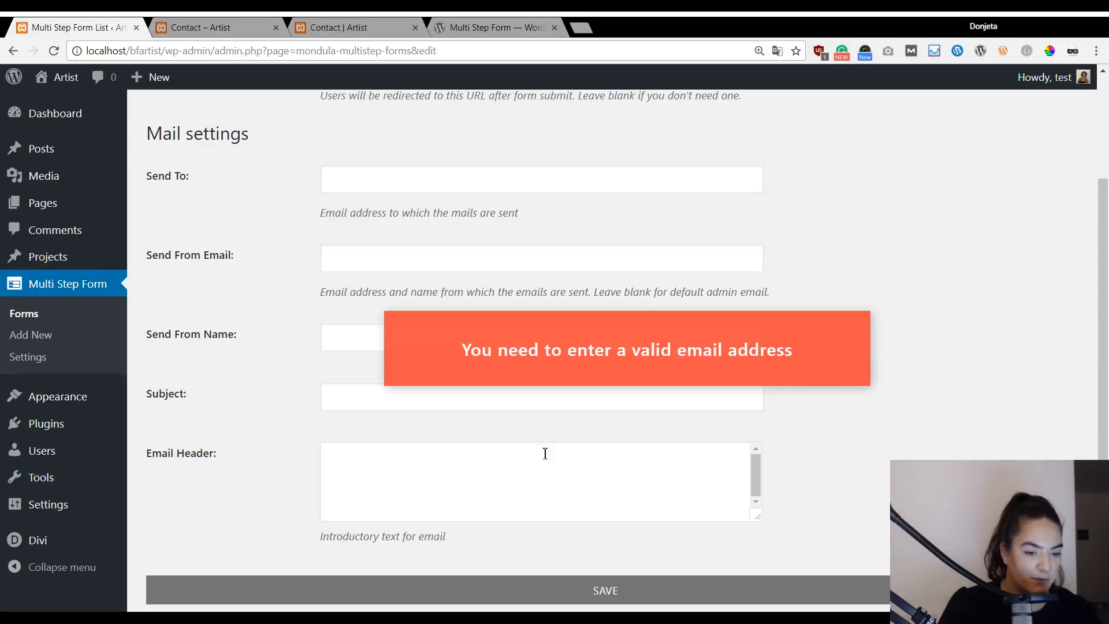
left_click(620, 580)
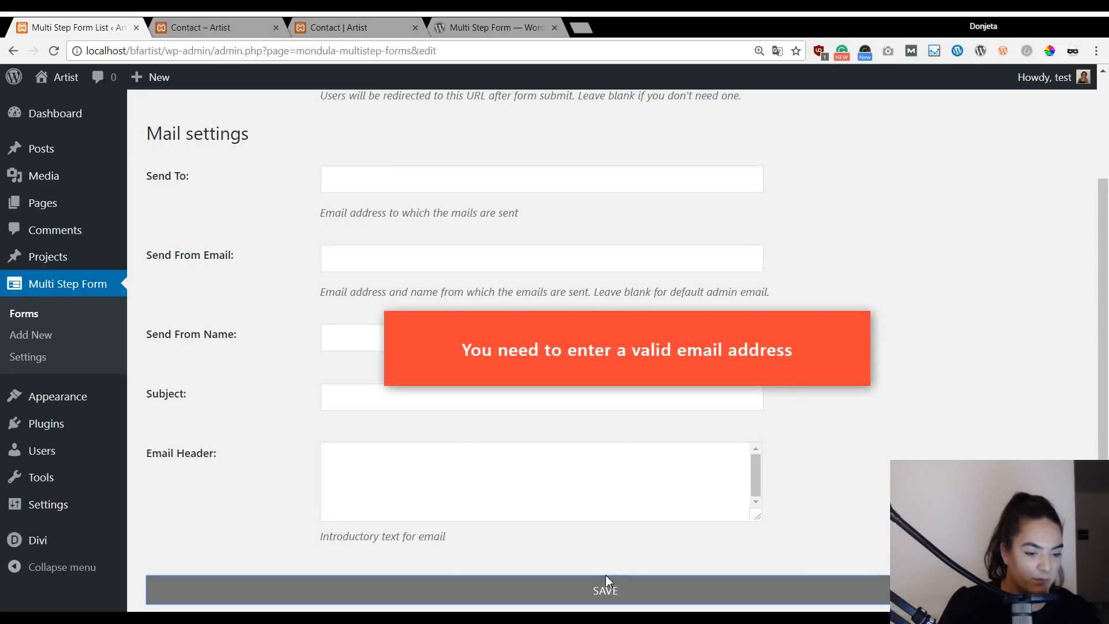
left_click(670, 342)
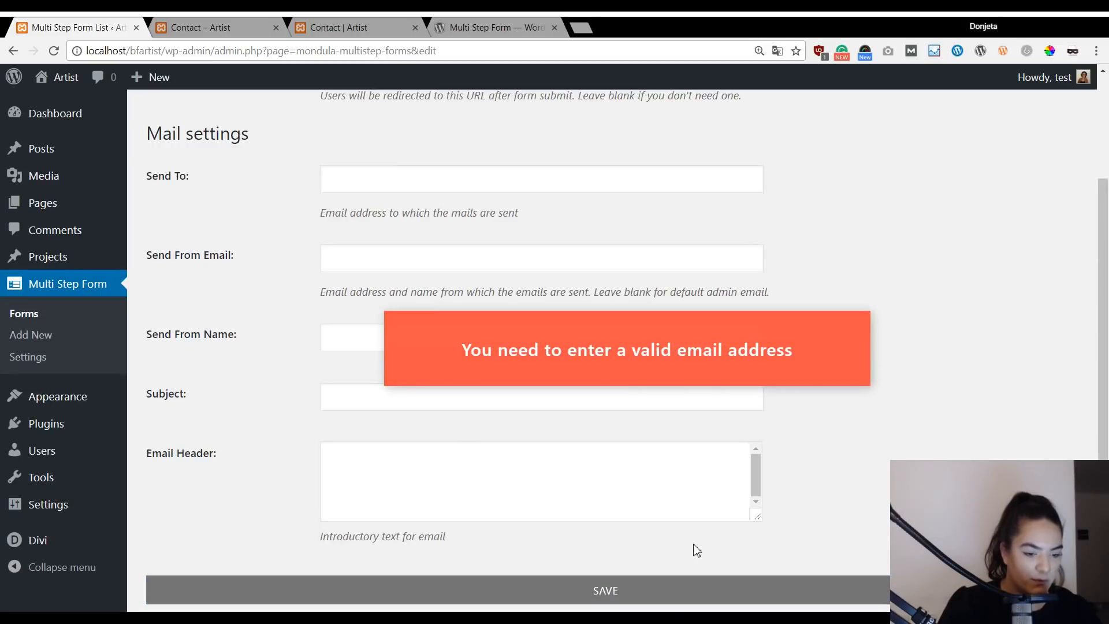
scroll(400, 259, "up", 3)
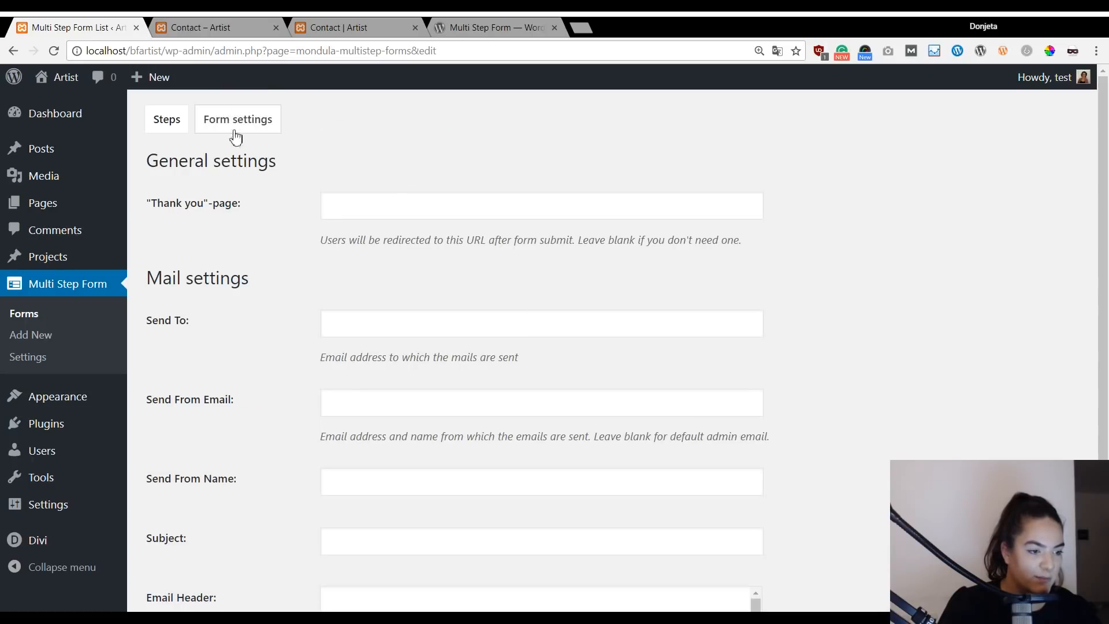
Go back to the form's steps in the editor and scroll through them.
left_click(166, 117)
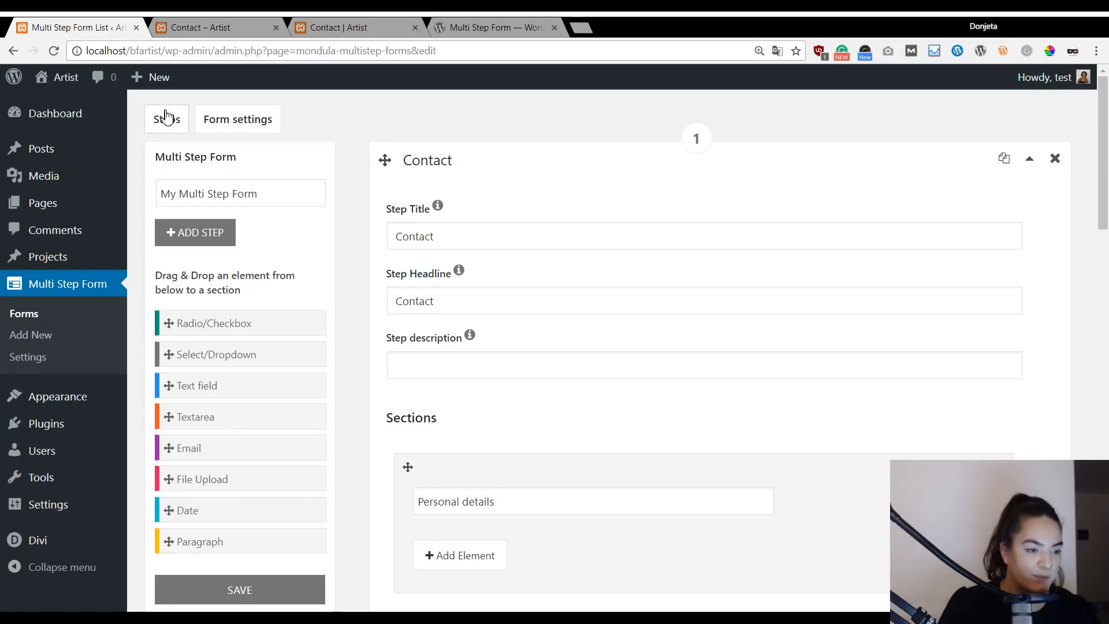
scroll(636, 267, "down", 3)
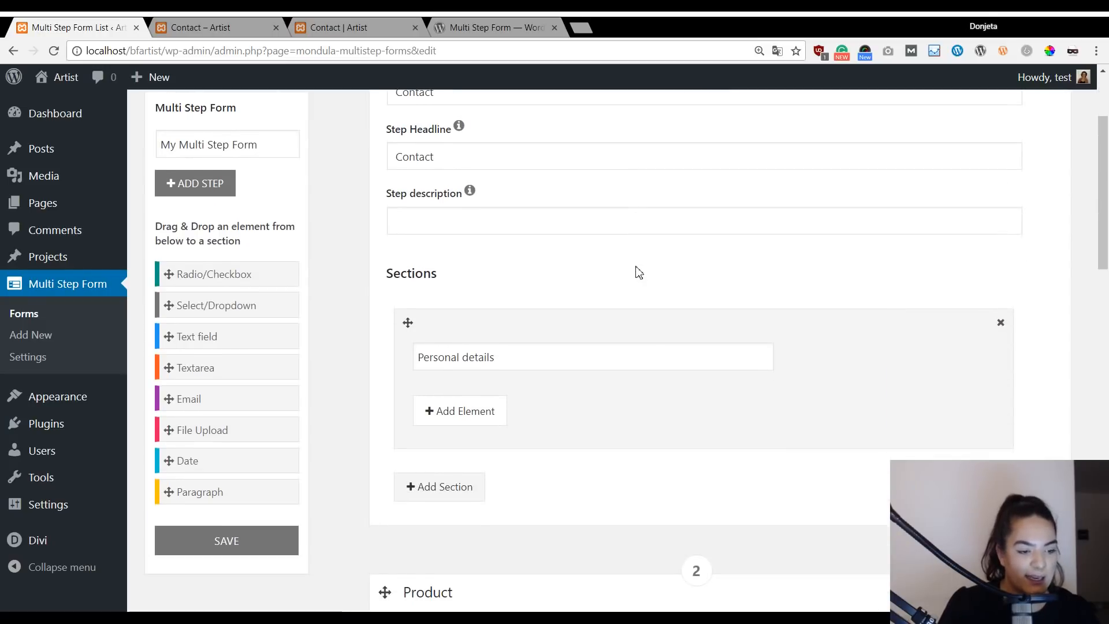
scroll(639, 273, "down", 1)
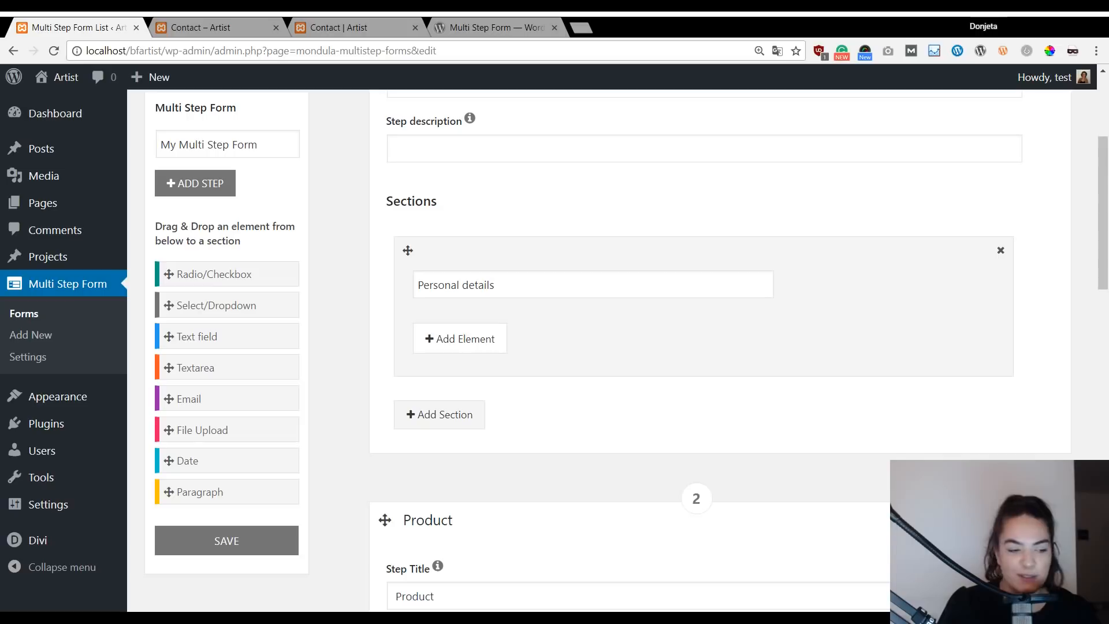
Reload the live contact page to reset its quote form.
left_click(376, 23)
scroll(465, 214, "up", 2)
scroll(463, 214, "down", 4)
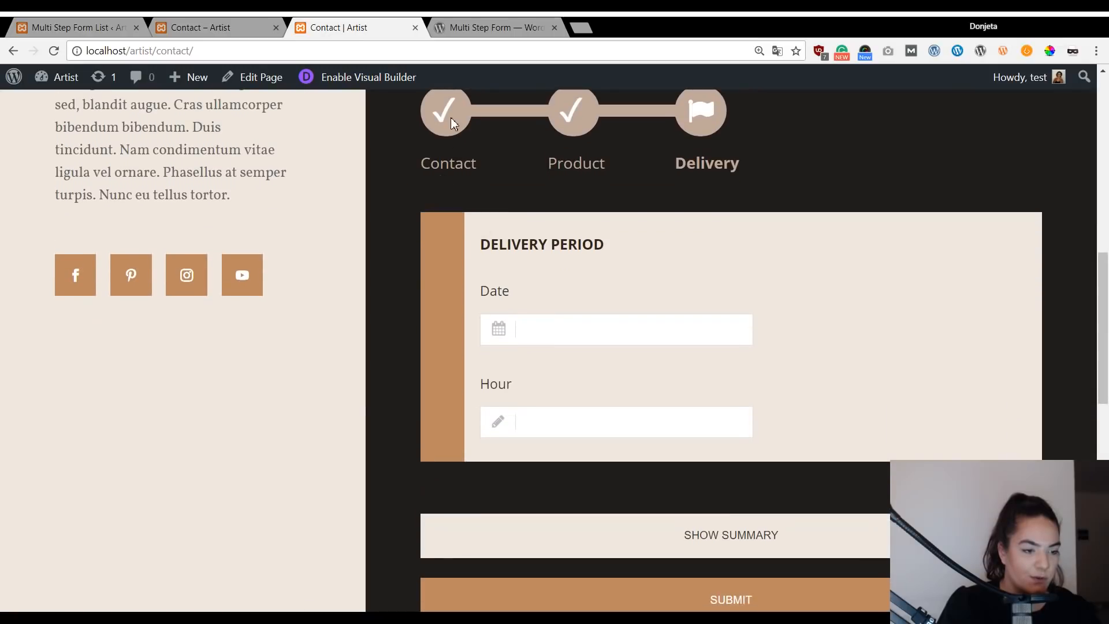
scroll(451, 118, "up", 1)
left_click(272, 45)
key("Return")
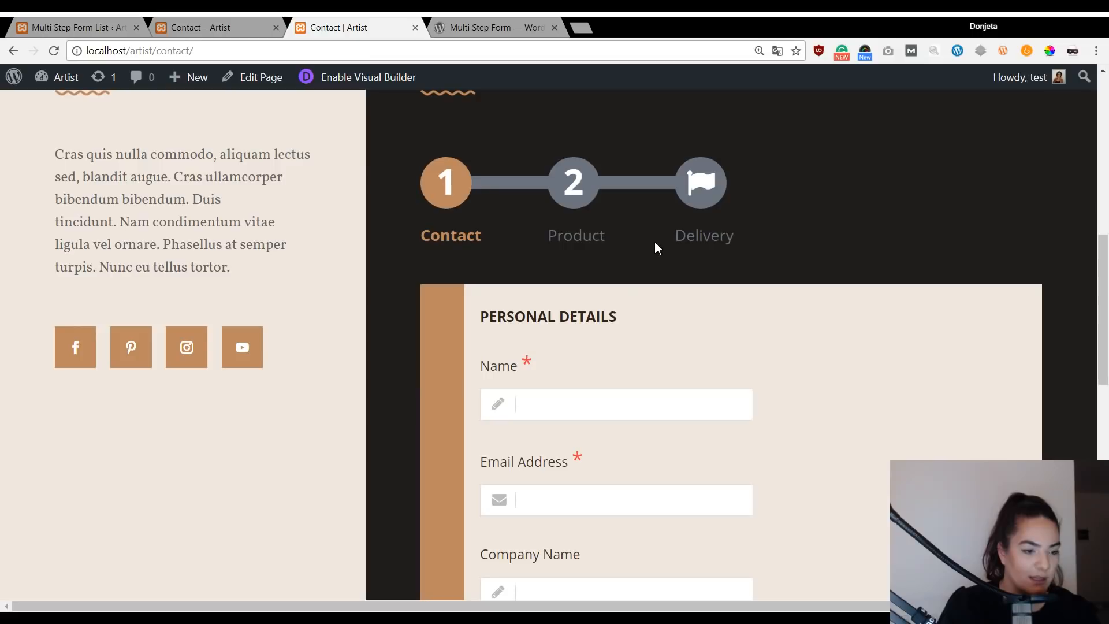
scroll(520, 265, "down", 2)
scroll(448, 119, "up", 1)
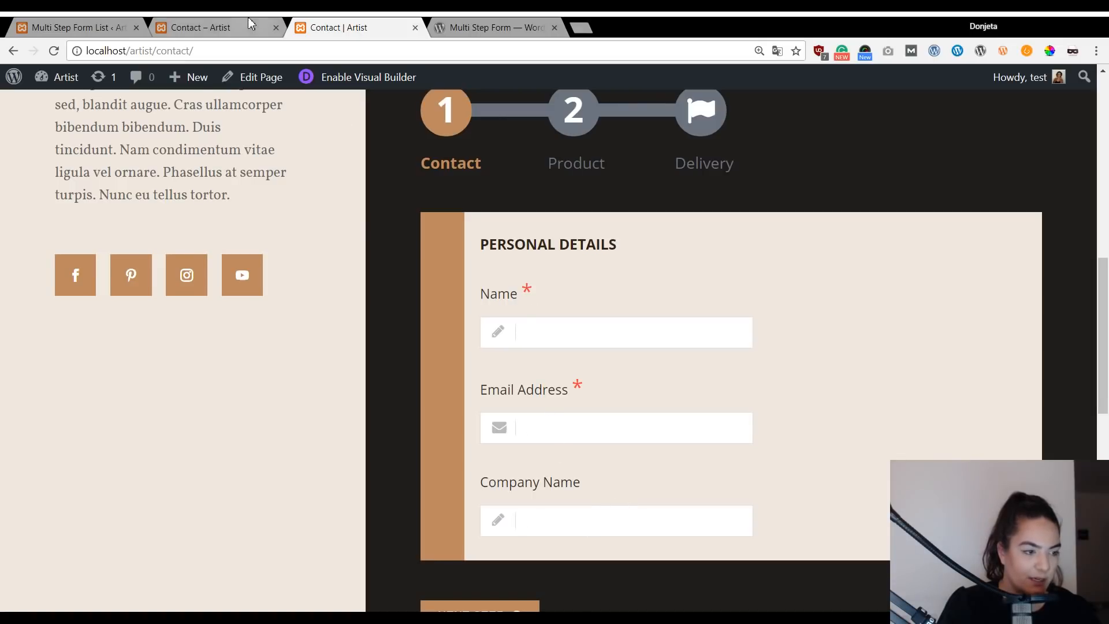
Return briefly to the form editor, then view the contact page's Name, Email Address and Message form.
left_click(231, 27)
left_click(110, 27)
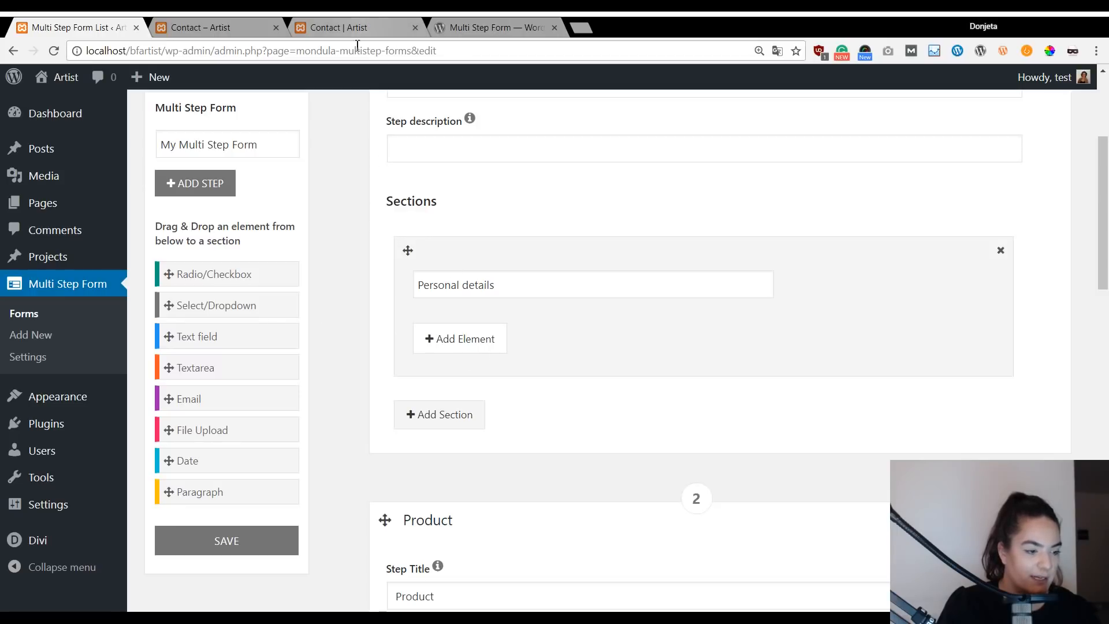
scroll(337, 265, "up", 4)
scroll(337, 265, "down", 3)
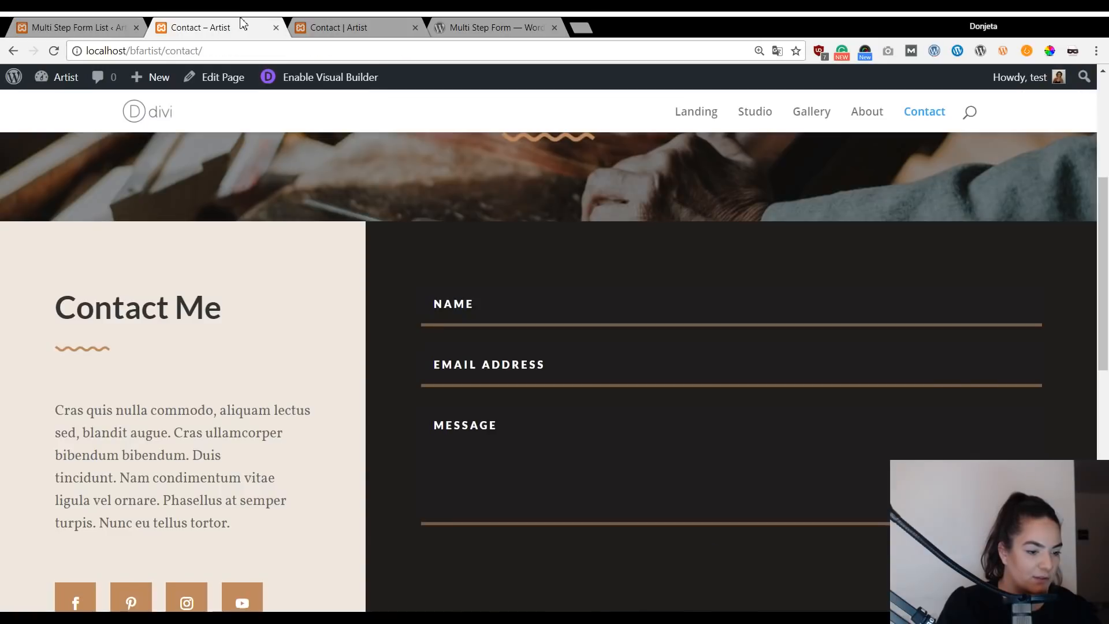
left_click(307, 23)
Add a Textarea labelled 'Name' to Personal details and make it required.
left_click(124, 26)
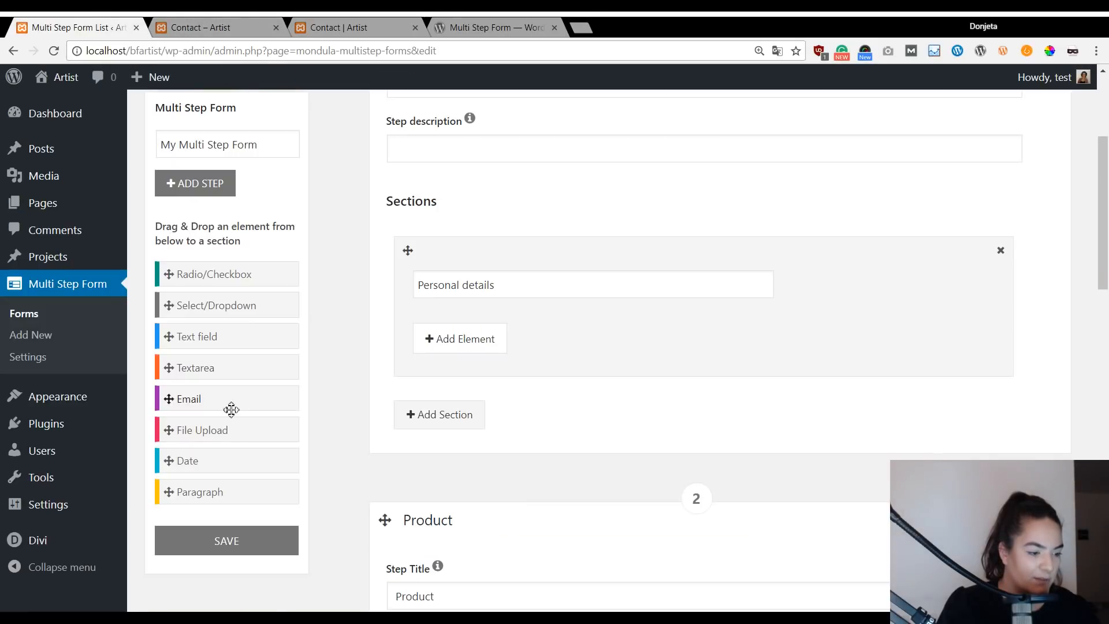
left_click_drag(217, 367, 508, 350)
left_click_drag(551, 281, 478, 337)
left_click(472, 345)
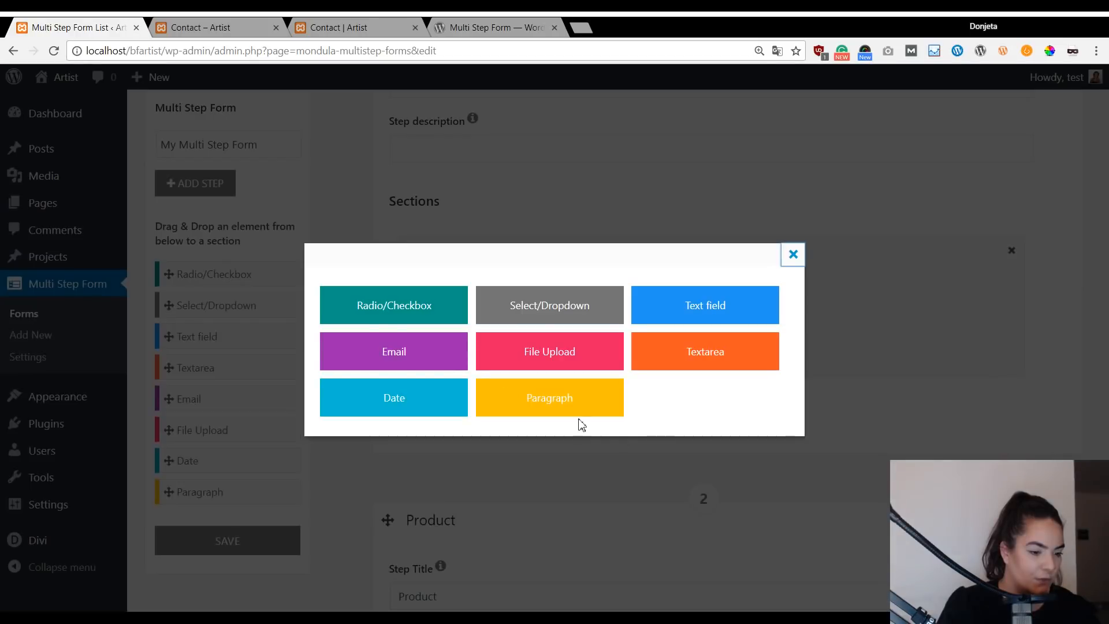
left_click(677, 362)
left_click(531, 356)
type("Name")
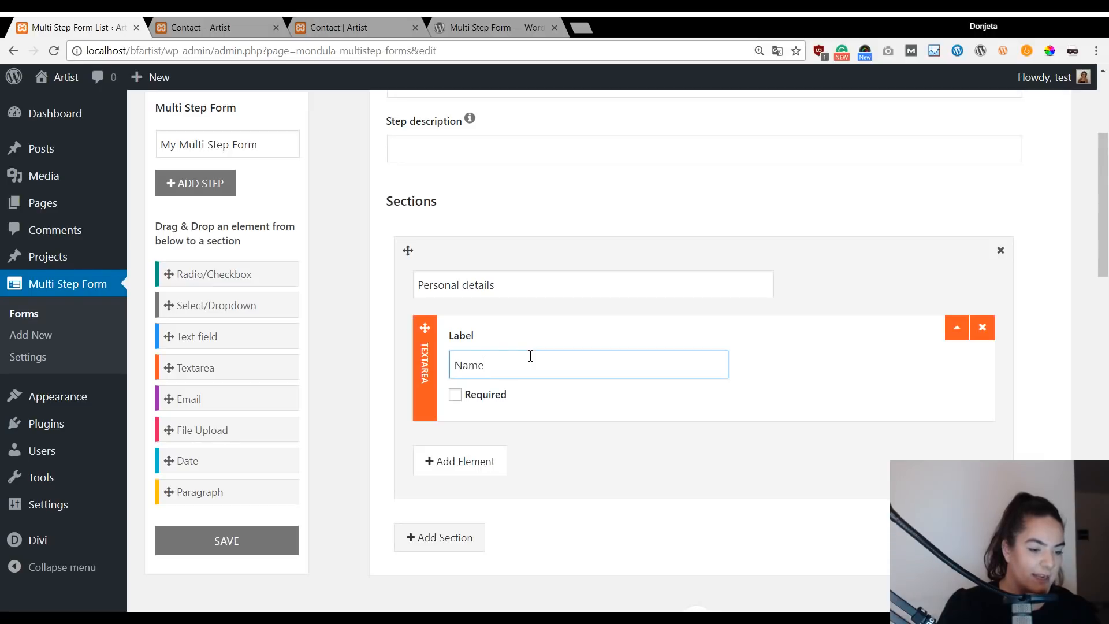
left_click(455, 395)
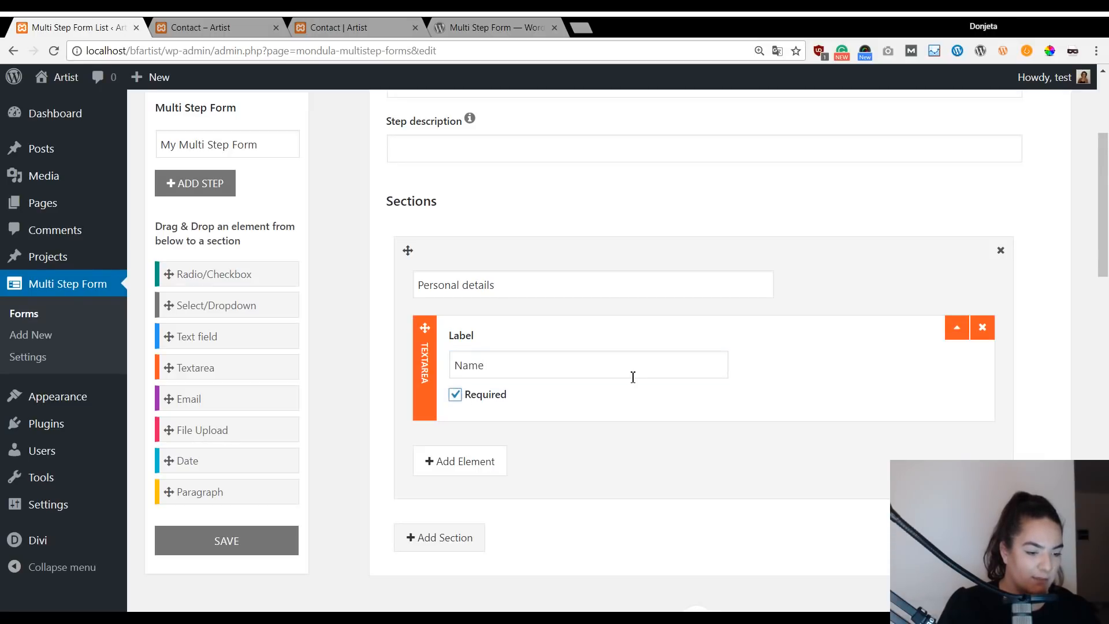
Drag in an Email element labelled 'Email address'.
left_click_drag(235, 395, 565, 438)
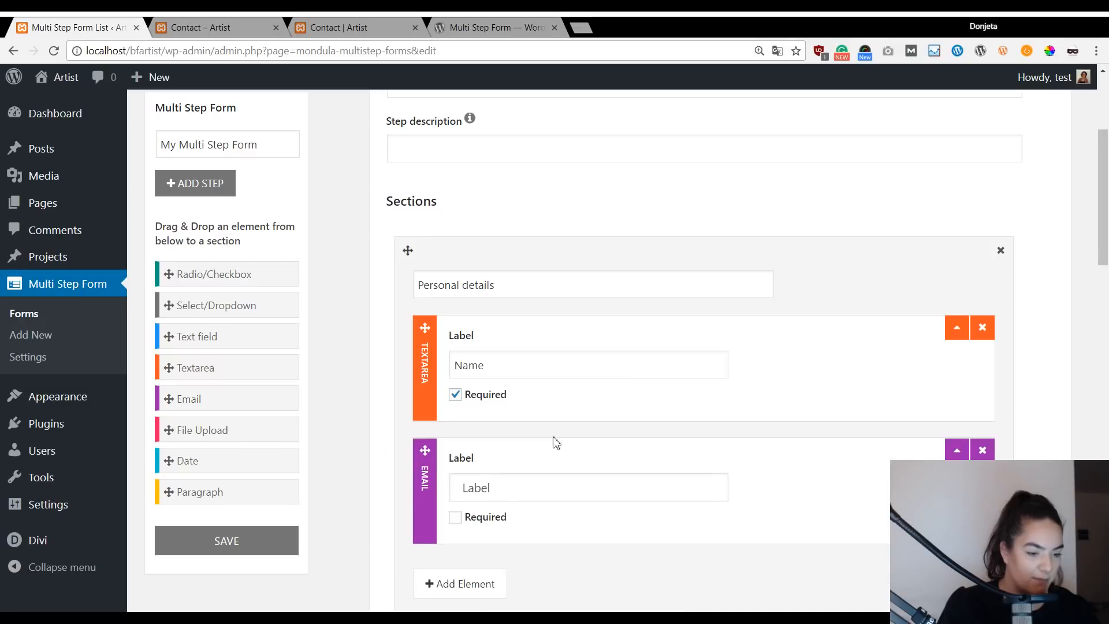
left_click(528, 485)
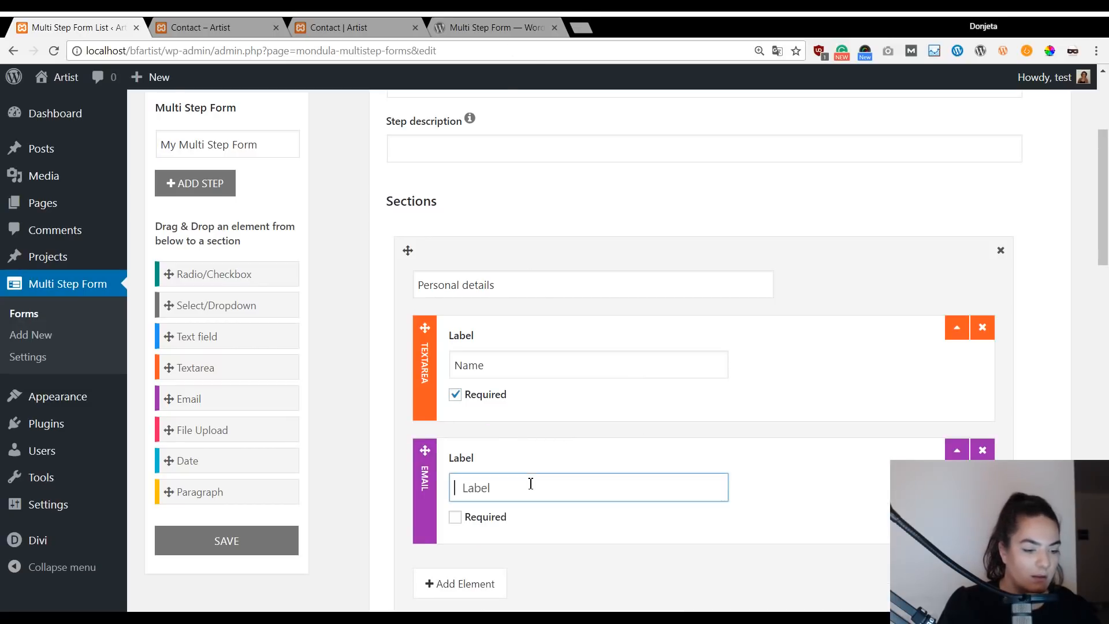
type("Email address")
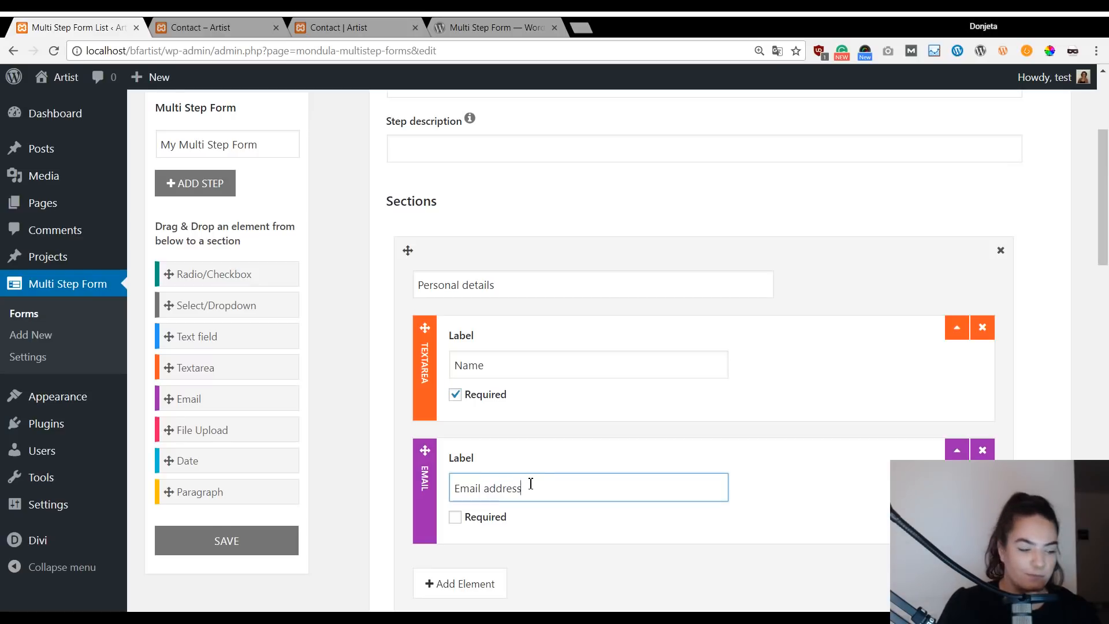
scroll(381, 409, "down", 1)
left_click(369, 378)
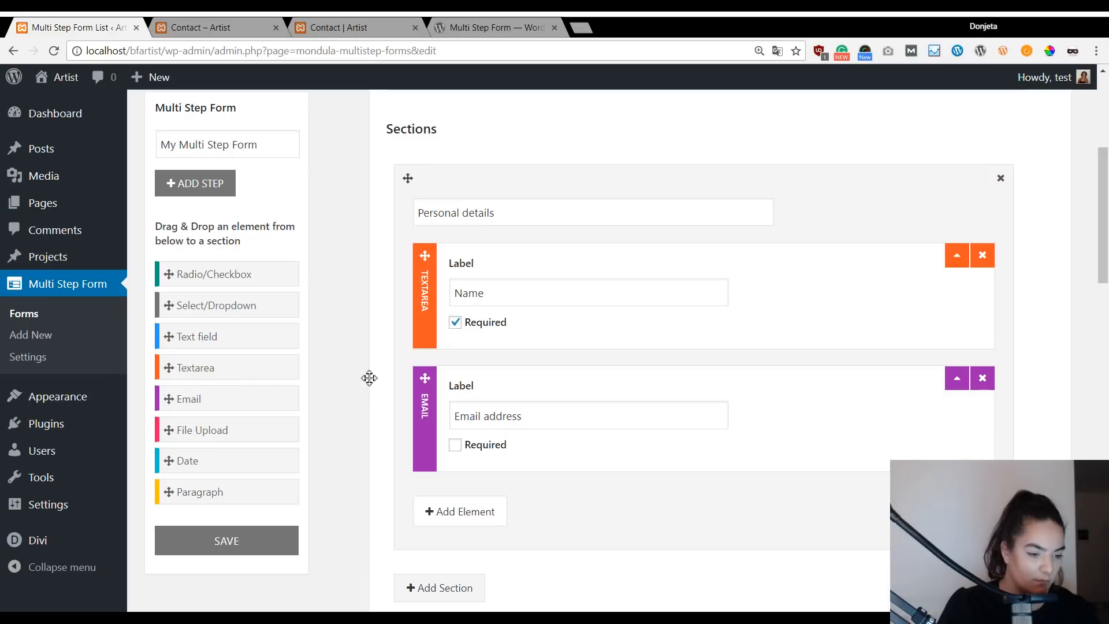
Add a Text field to Personal details and delete the Name textarea.
left_click(337, 22)
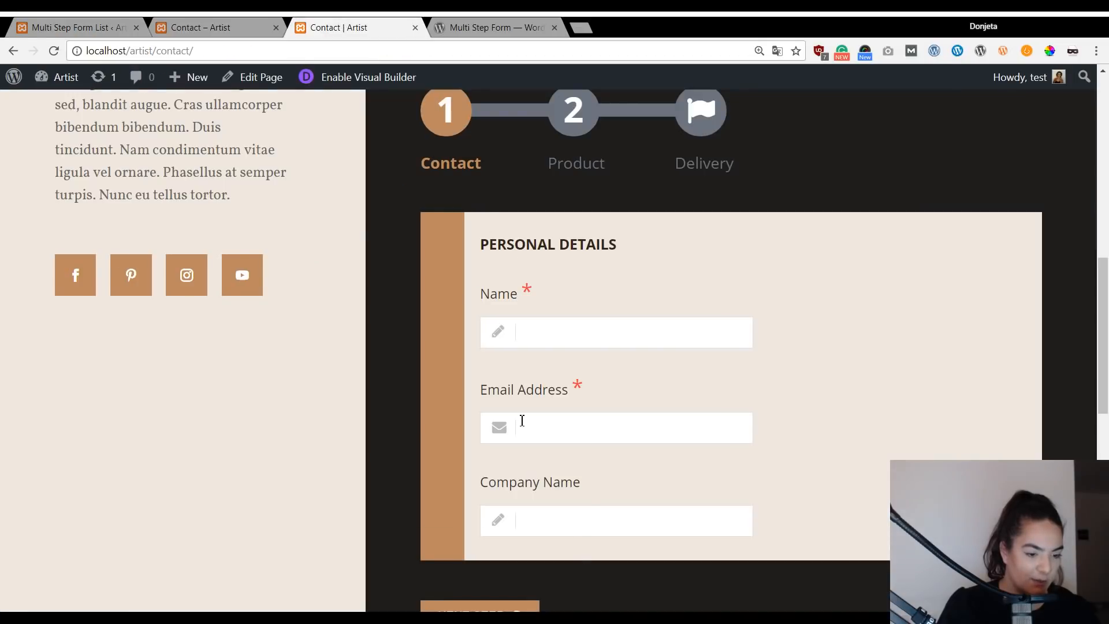
left_click(104, 23)
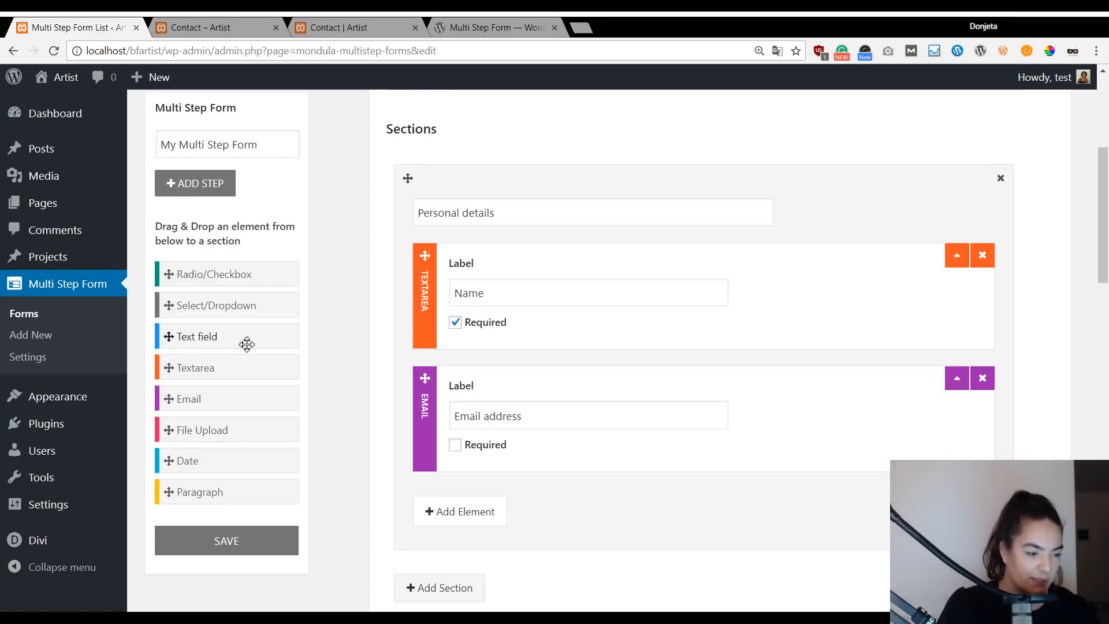
left_click_drag(262, 332, 601, 462)
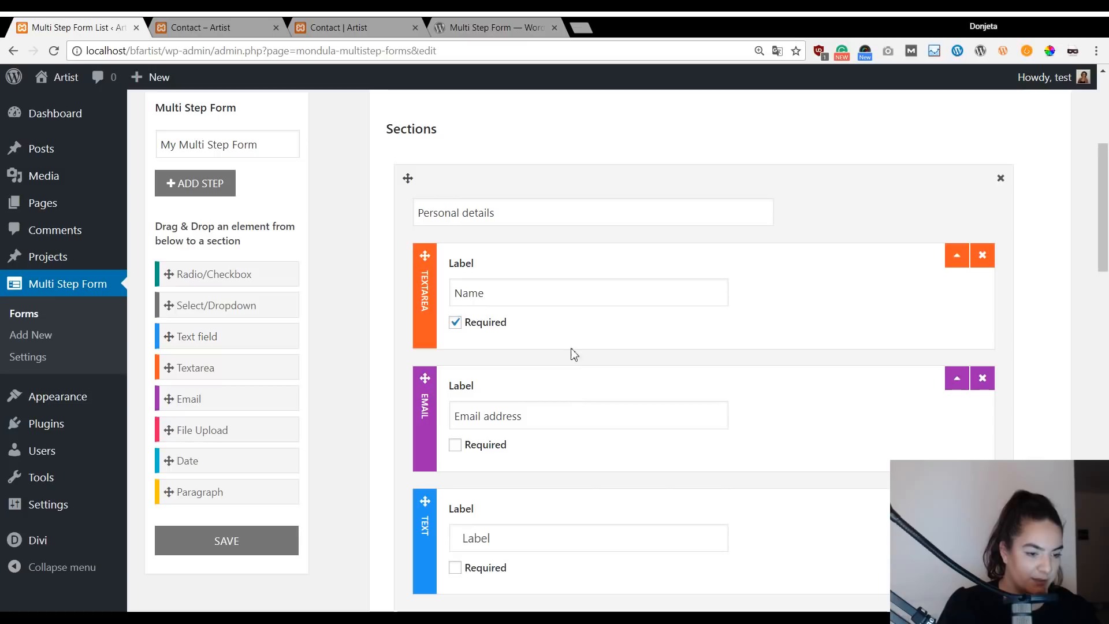
left_click(982, 255)
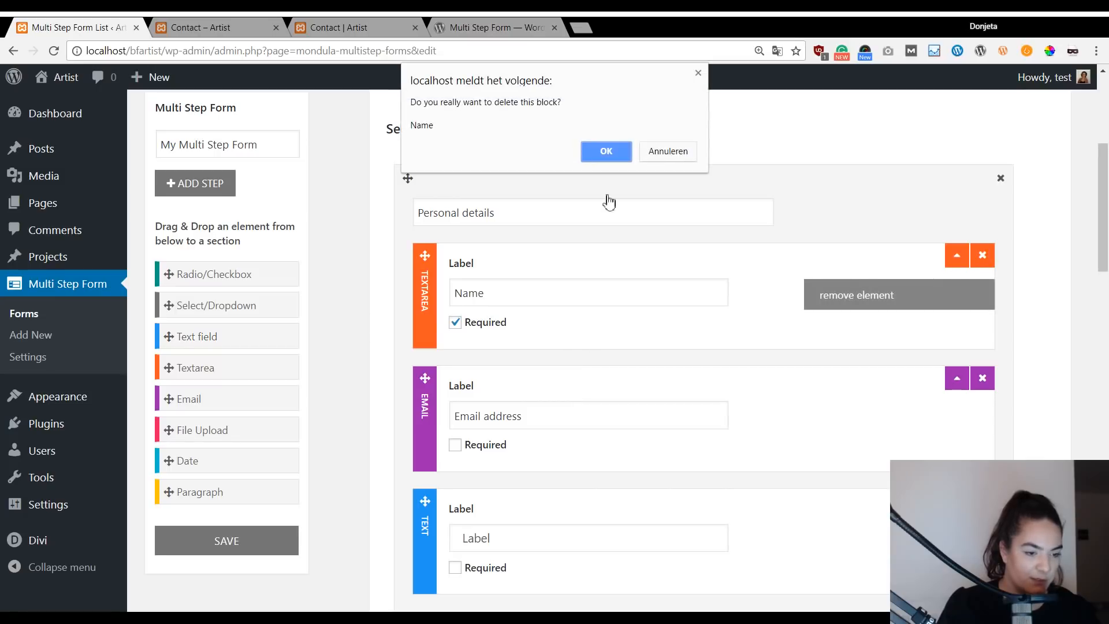
left_click(606, 146)
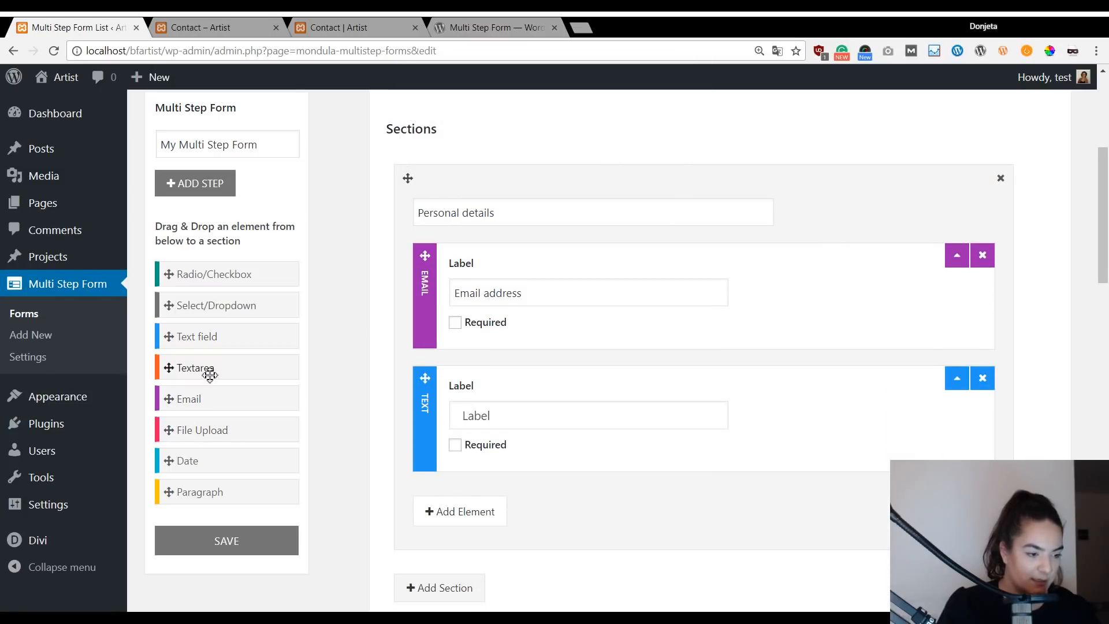
Add a required 'Name' text field above Email address and make Email address required.
left_click_drag(213, 338, 554, 257)
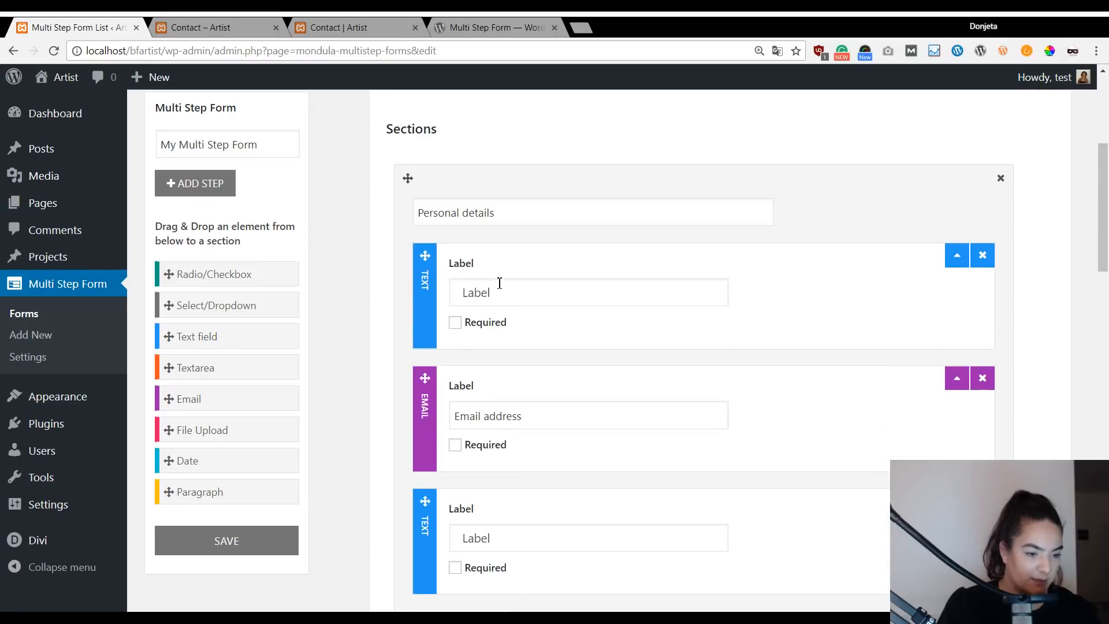
type("Name")
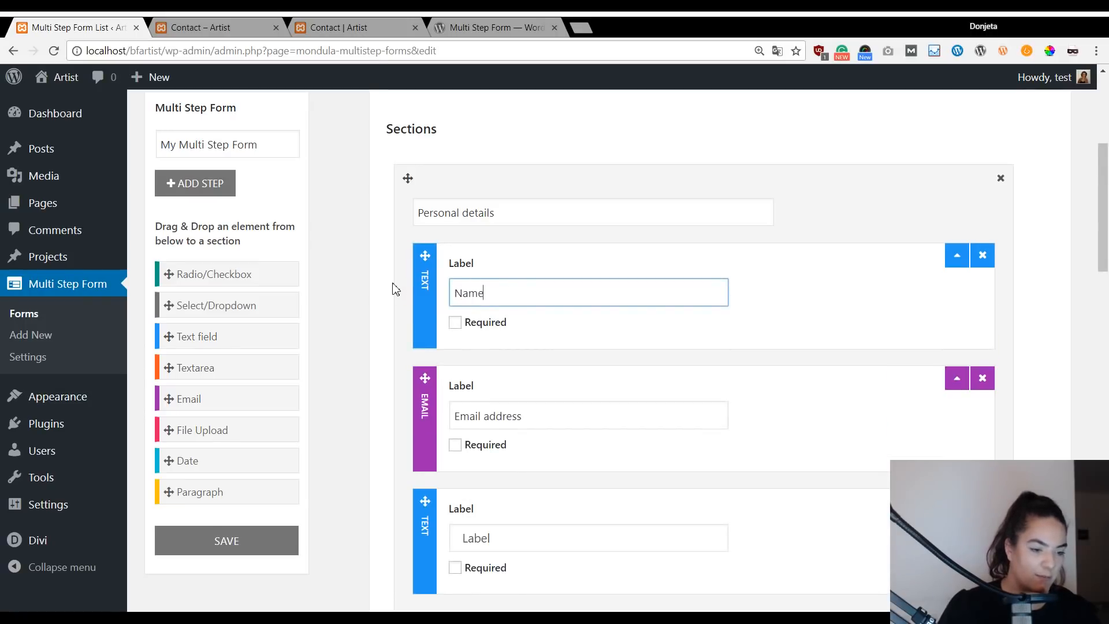
left_click(455, 322)
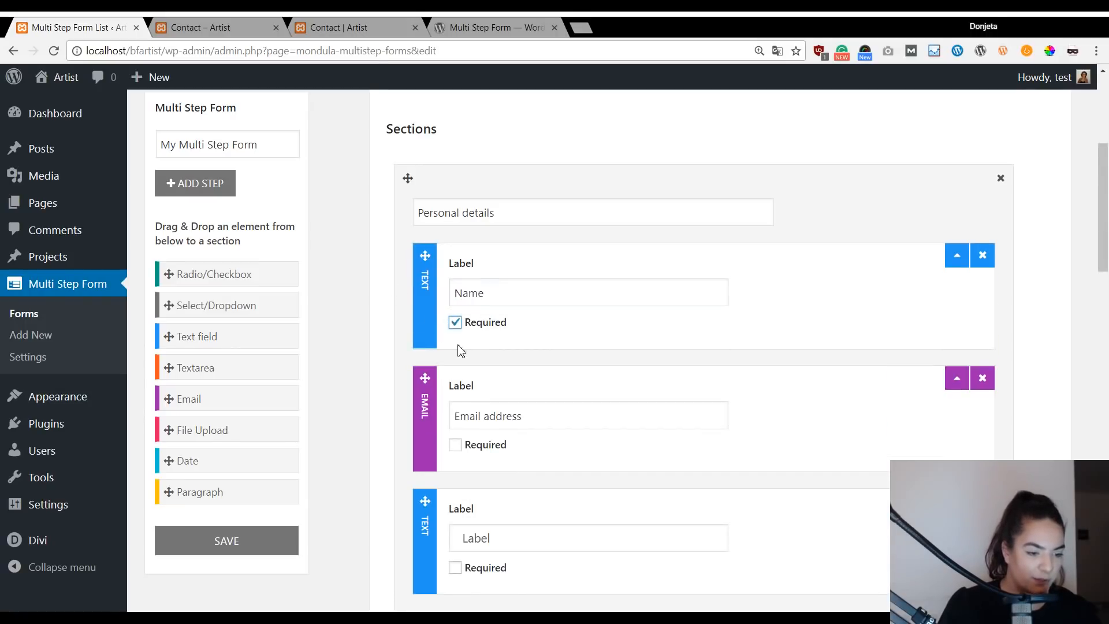
left_click(456, 445)
Label the third text field 'Company Name', leaving it optional.
scroll(475, 452, "down", 1)
scroll(474, 452, "down", 2)
left_click(498, 458)
type("Company Name")
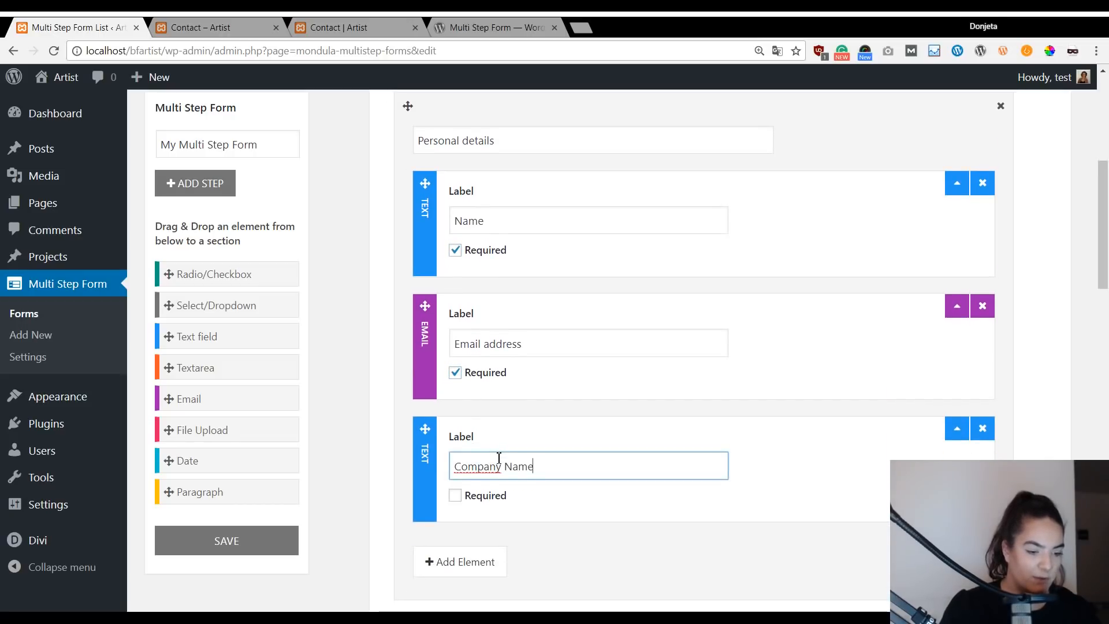
scroll(795, 295, "down", 10)
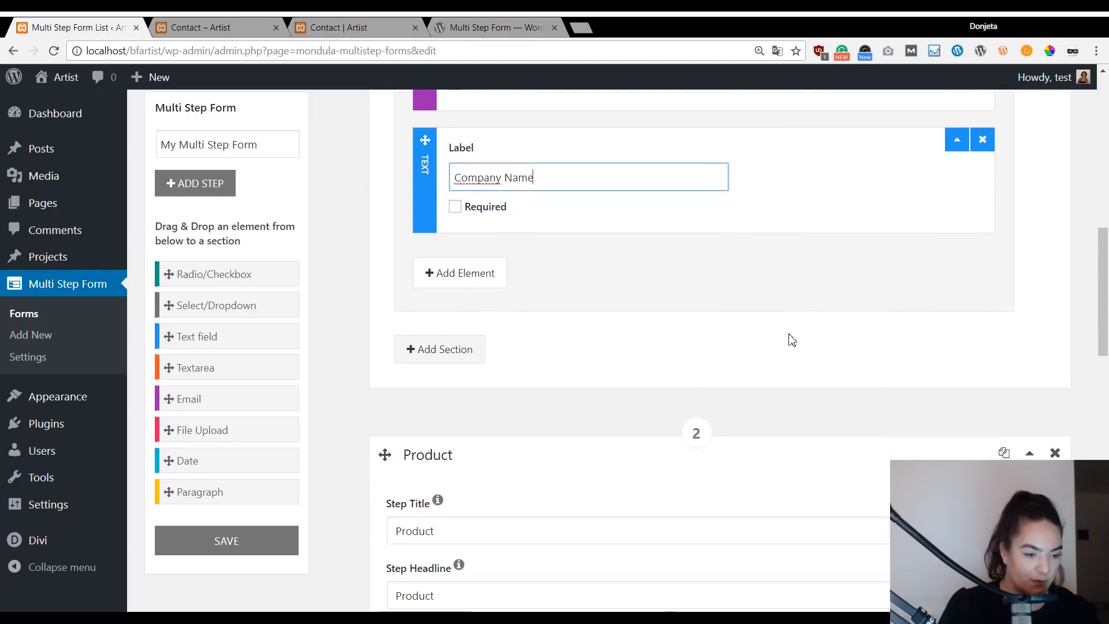
scroll(751, 370, "up", 3)
scroll(702, 395, "up", 6)
scroll(529, 391, "up", 4)
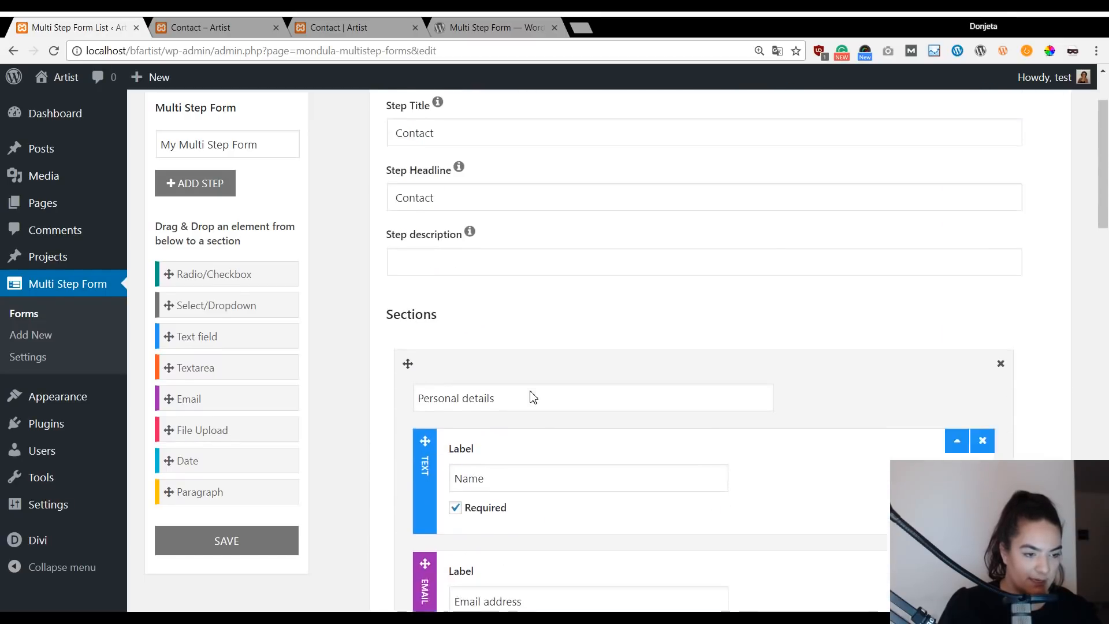
scroll(681, 459, "down", 7)
scroll(560, 268, "up", 4)
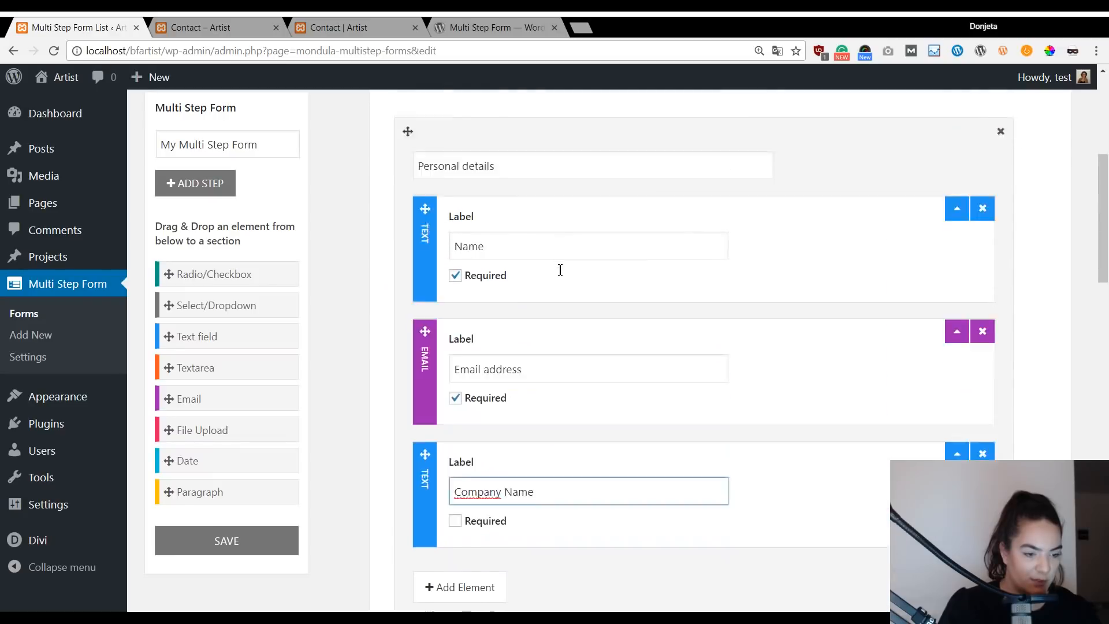
scroll(522, 468, "down", 9)
scroll(528, 292, "down", 3)
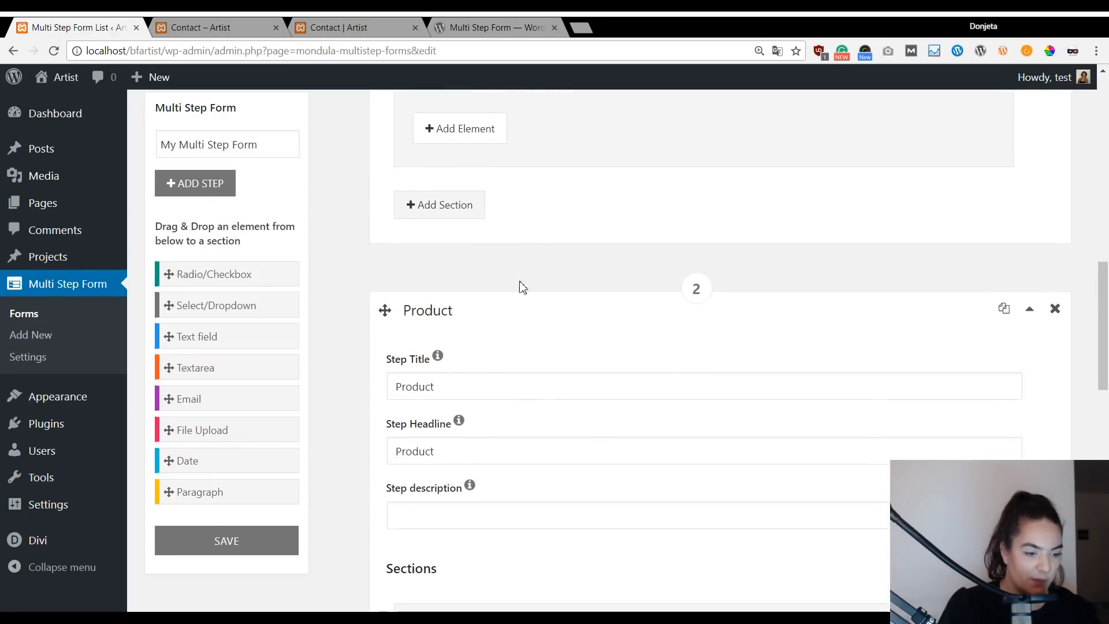
scroll(396, 242, "down", 3)
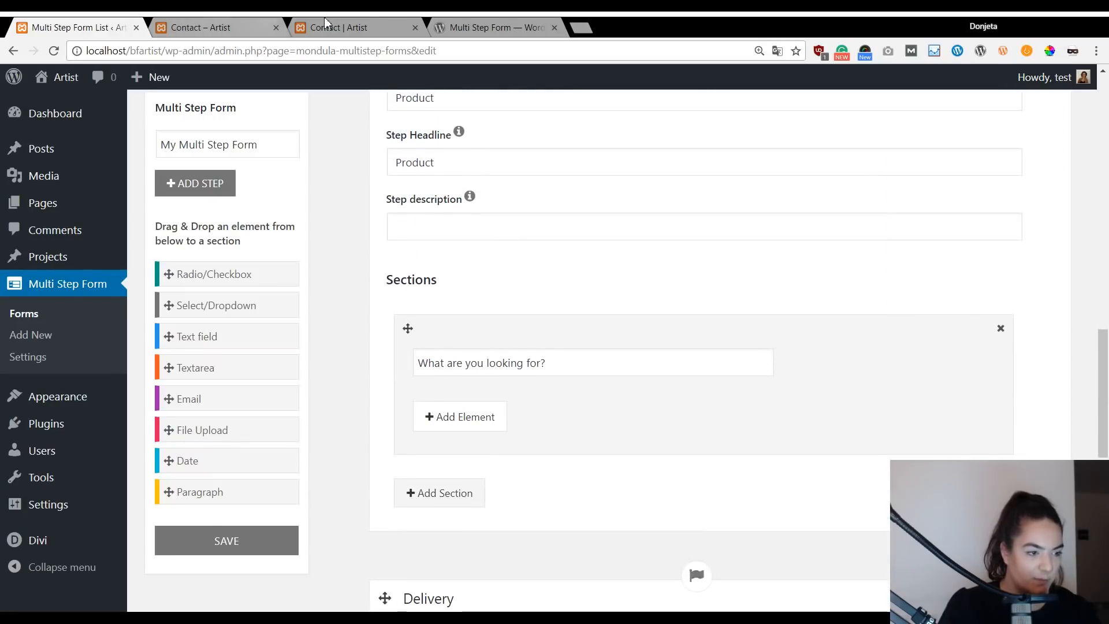
left_click(370, 26)
left_click(616, 341)
type("donjete")
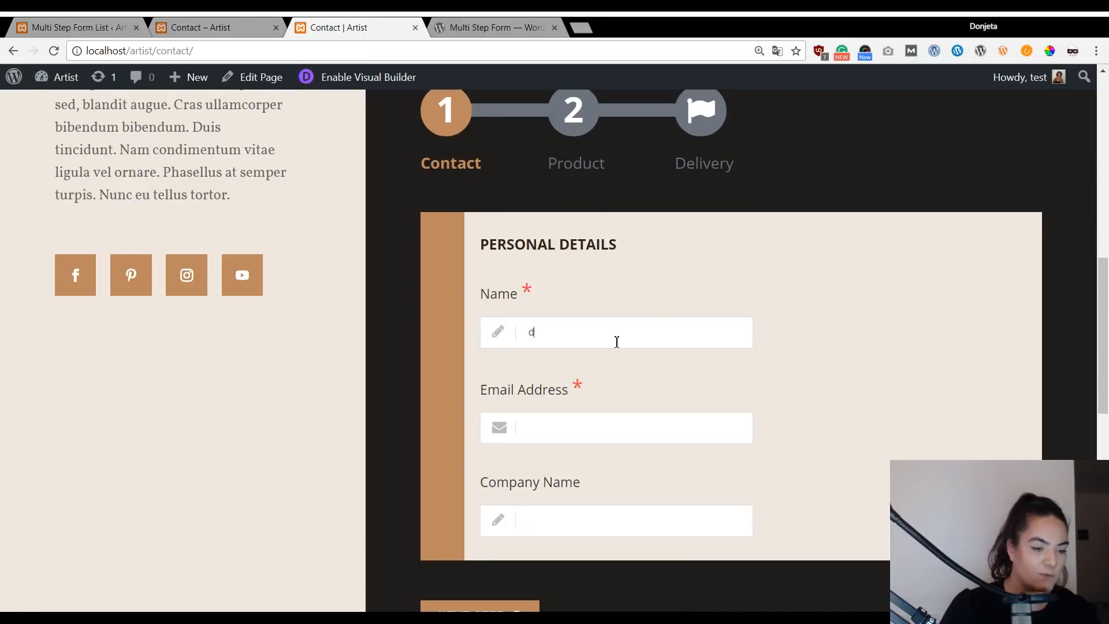
key("Tab")
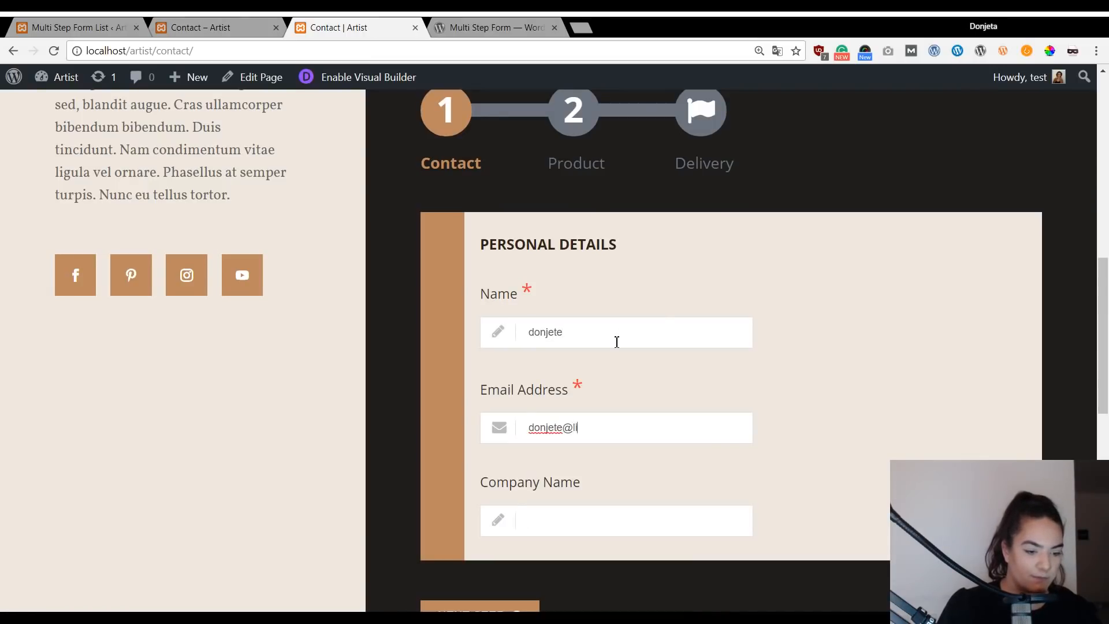
key("Tab")
scroll(617, 347, "down", 5)
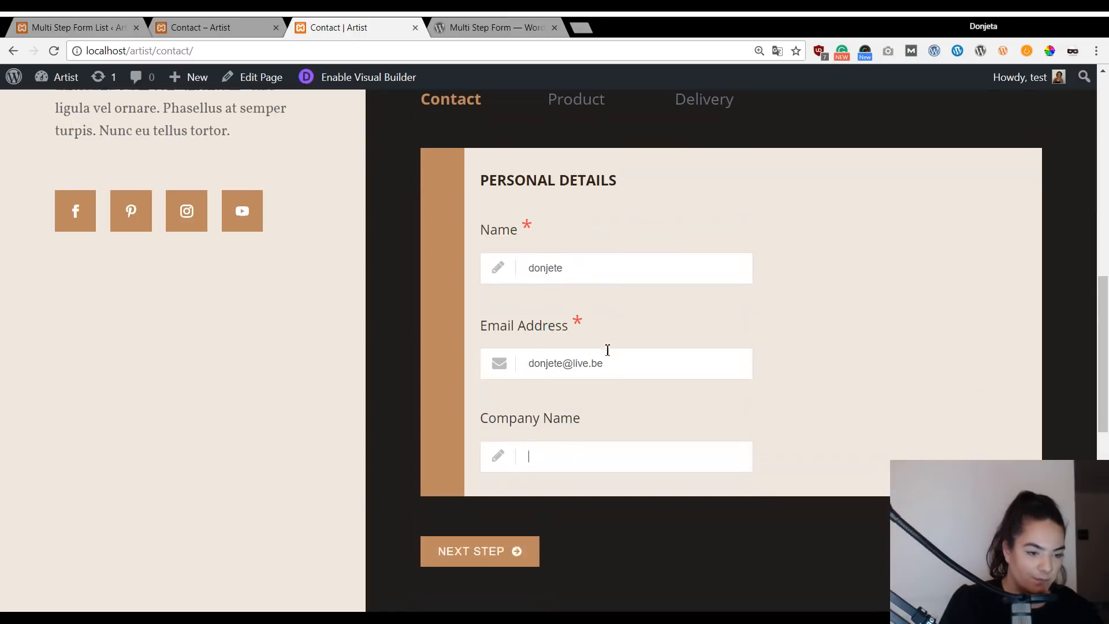
left_click(504, 323)
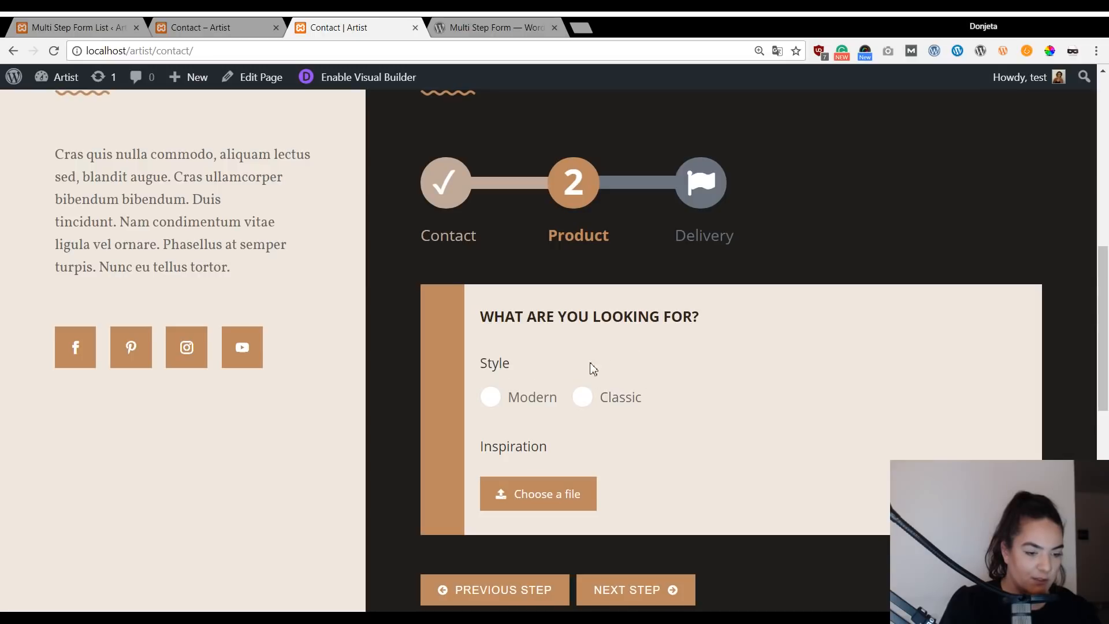
left_click(245, 26)
left_click(113, 26)
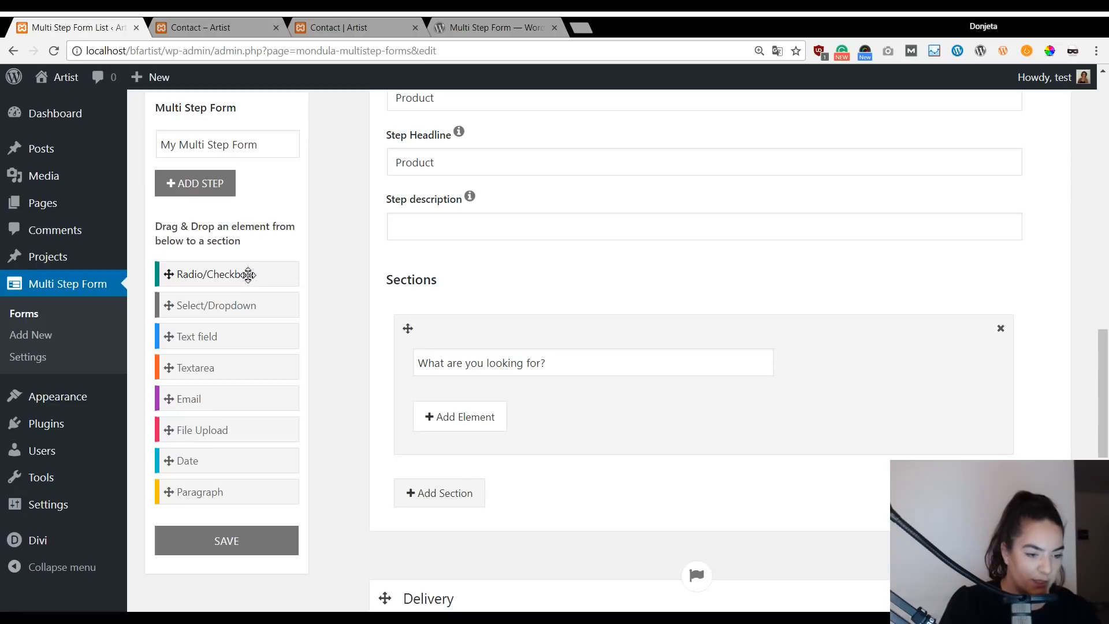
Add a radio element labelled 'Style' to the Product section.
left_click(458, 426)
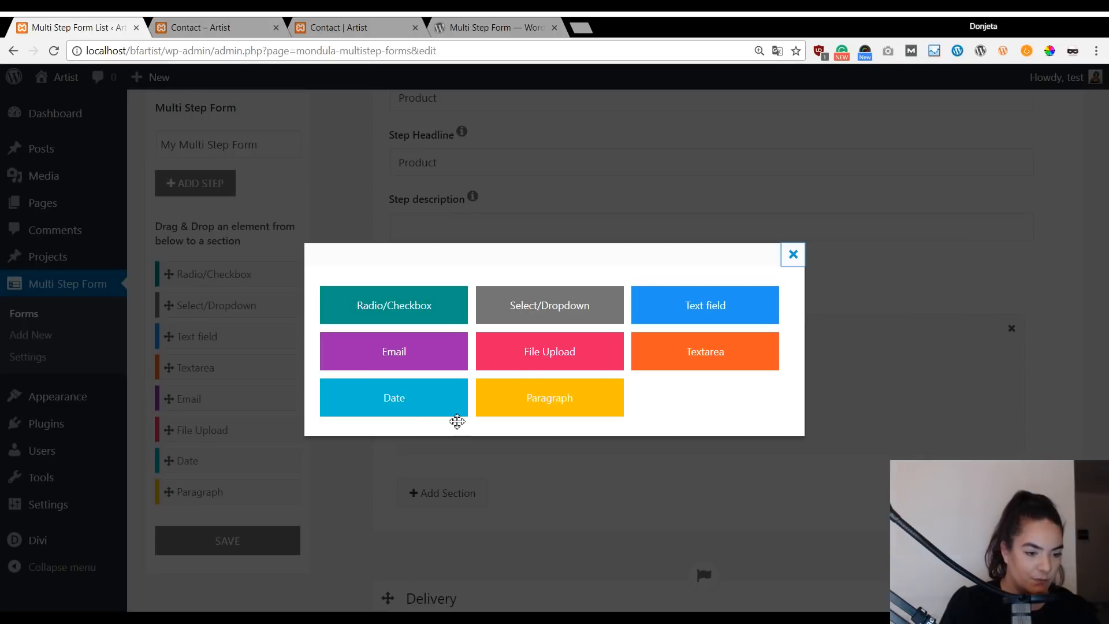
left_click(425, 312)
scroll(687, 428, "down", 1)
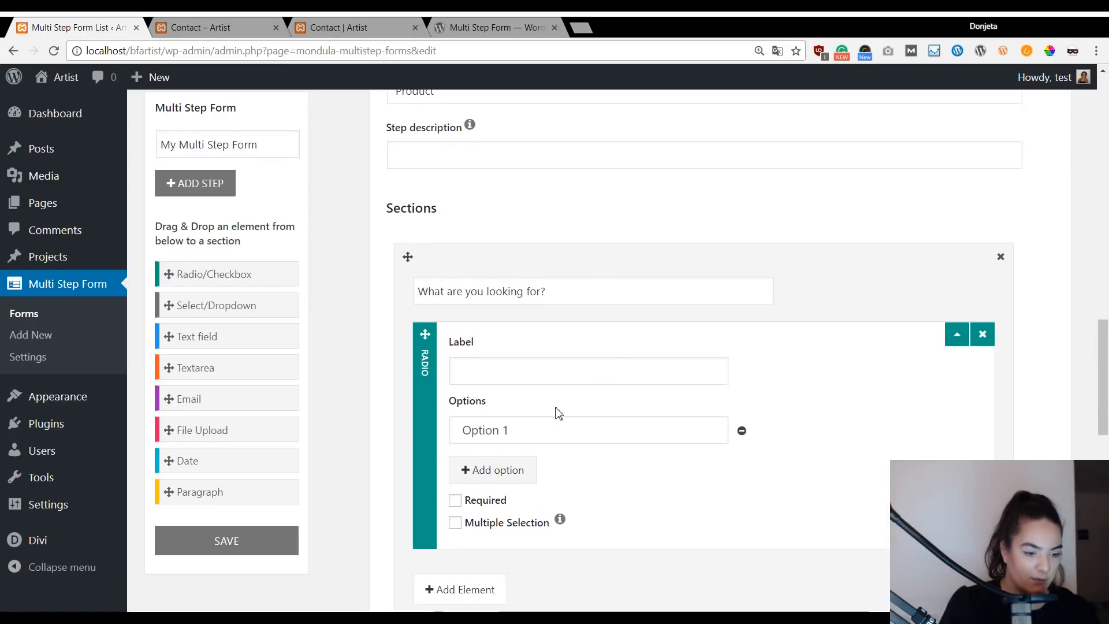
left_click(516, 361)
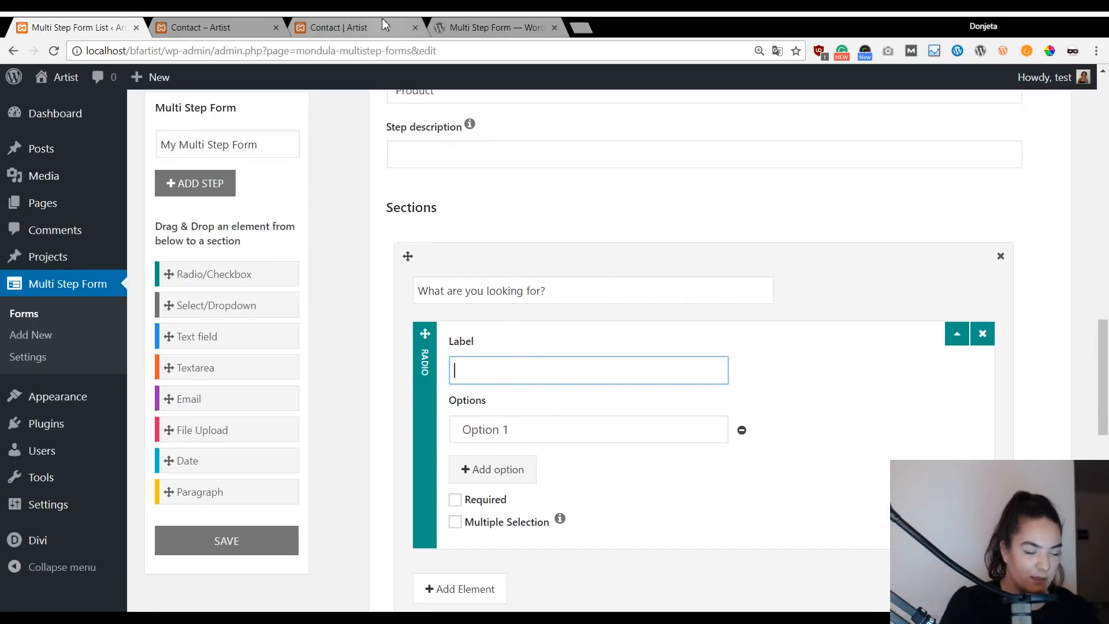
type("Style")
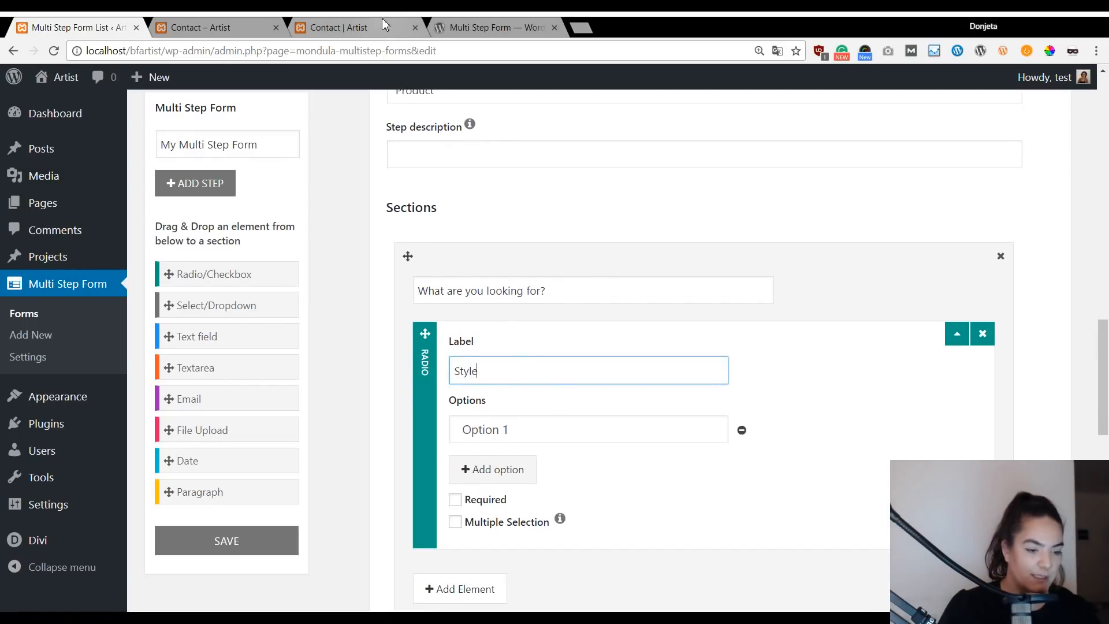
Give the Style question the options 'Modern' and 'Classic'.
left_click(544, 430)
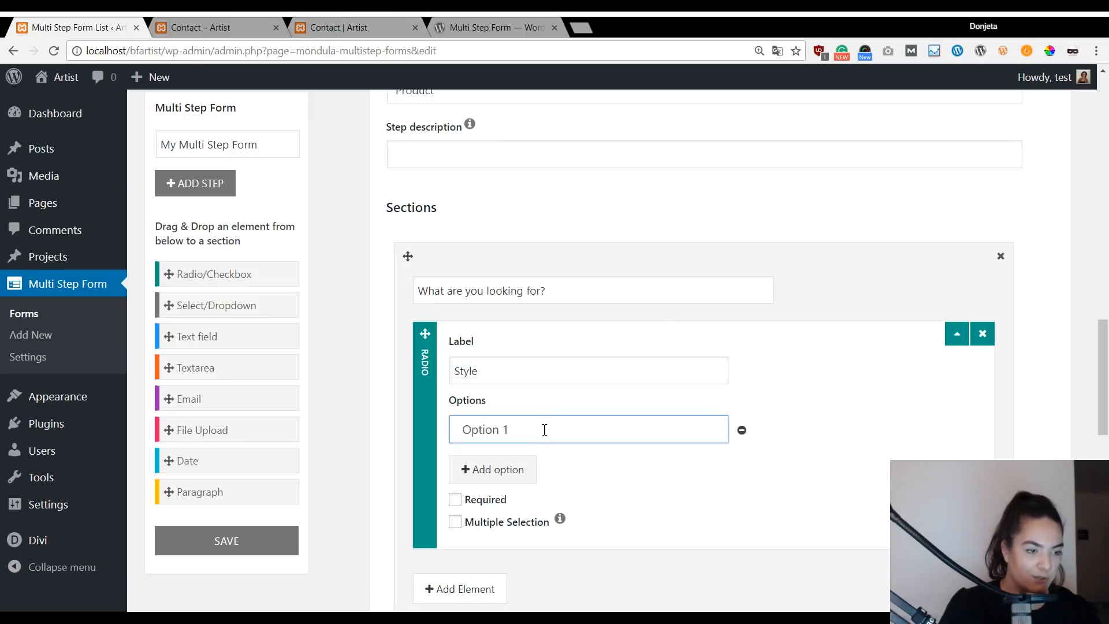
type("Modern")
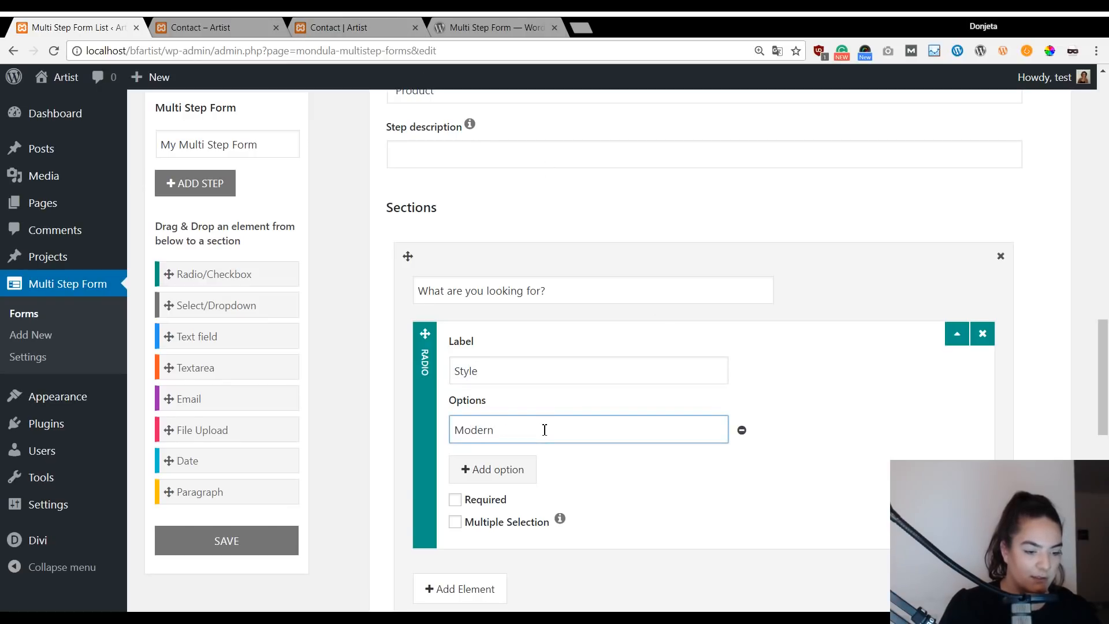
left_click(479, 470)
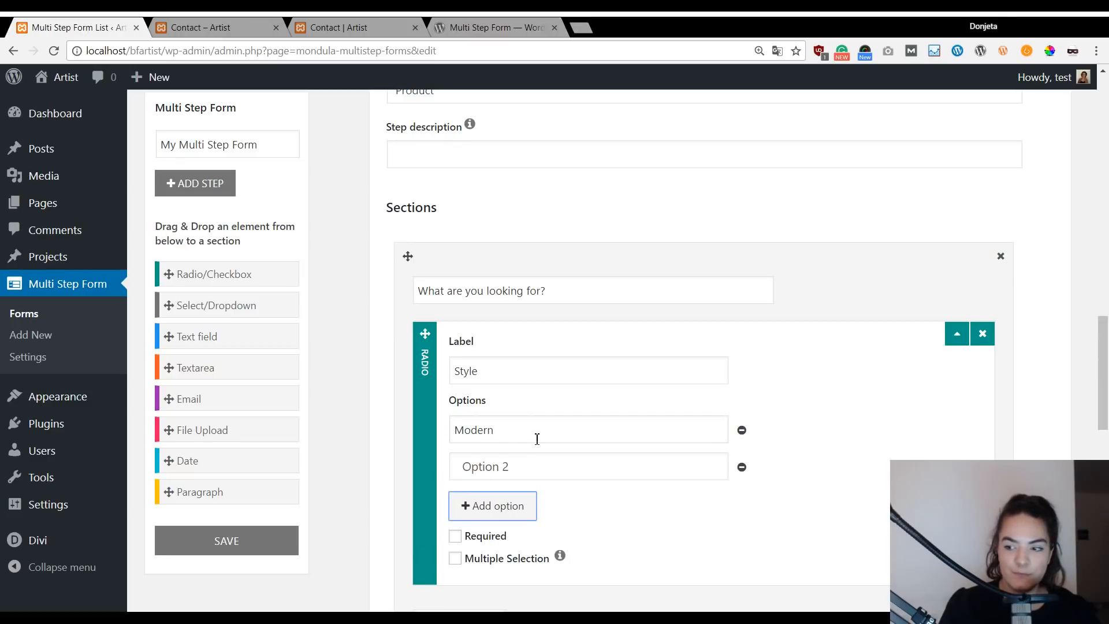
left_click(556, 472)
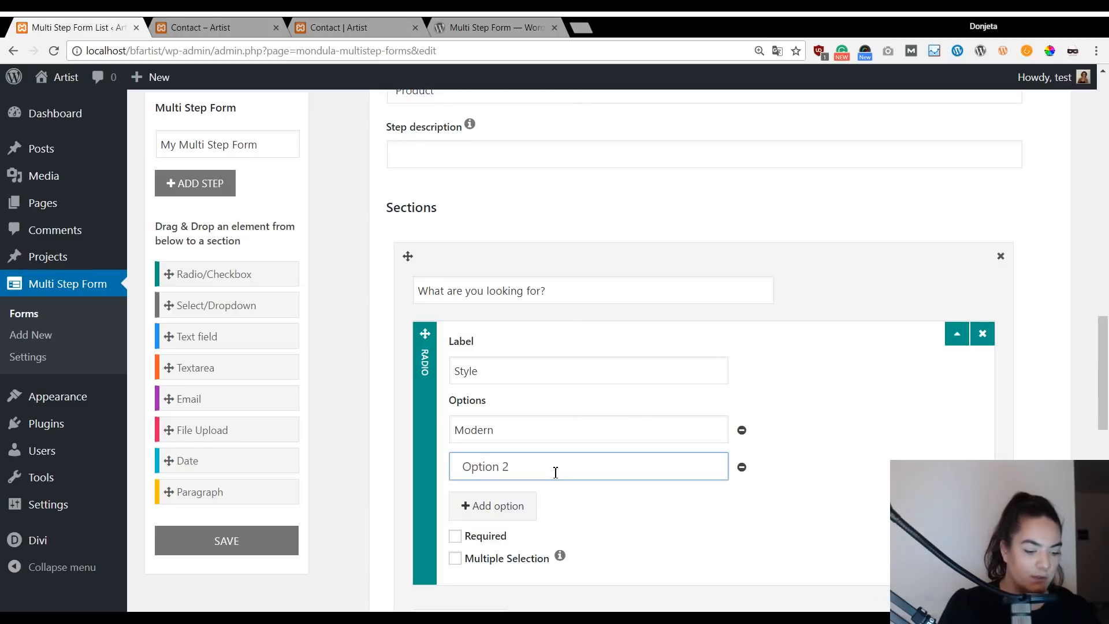
type("Classi")
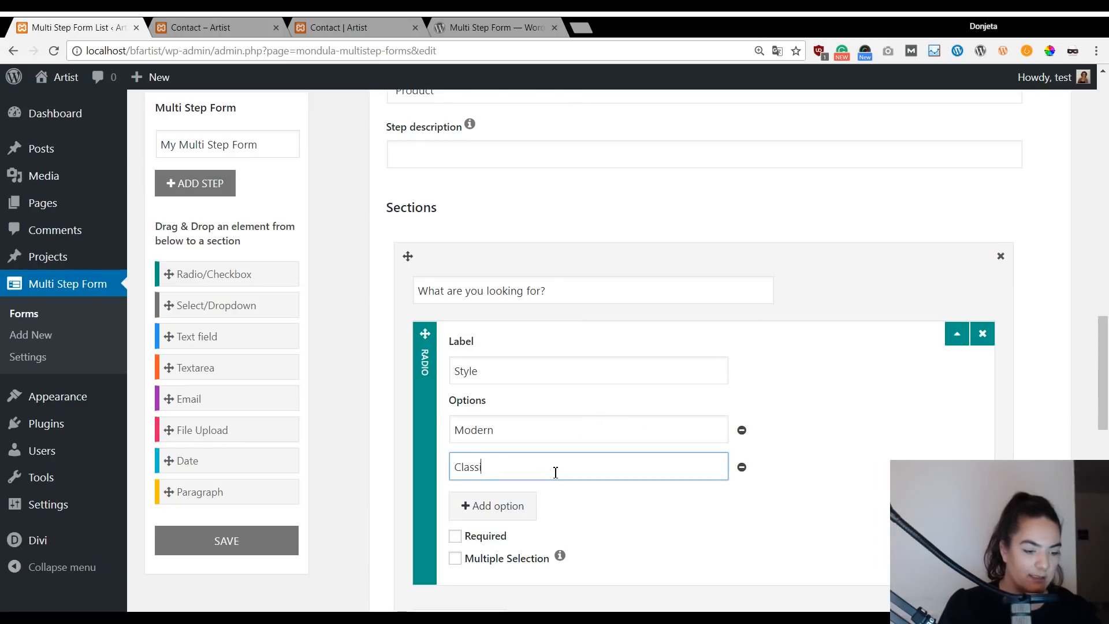
left_click(849, 475)
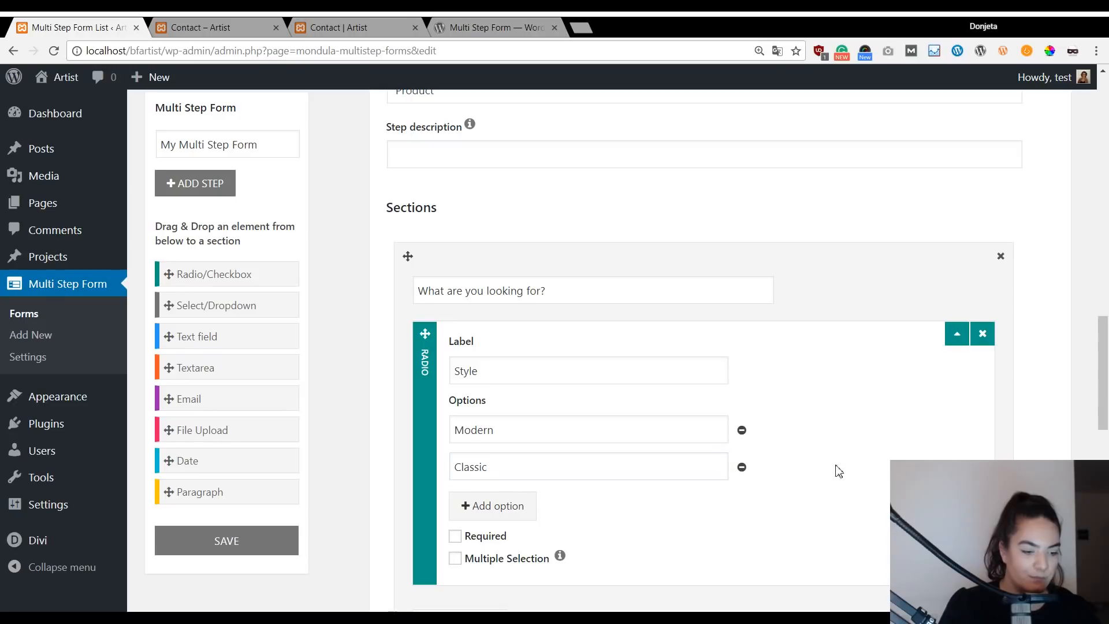
scroll(809, 471, "down", 1)
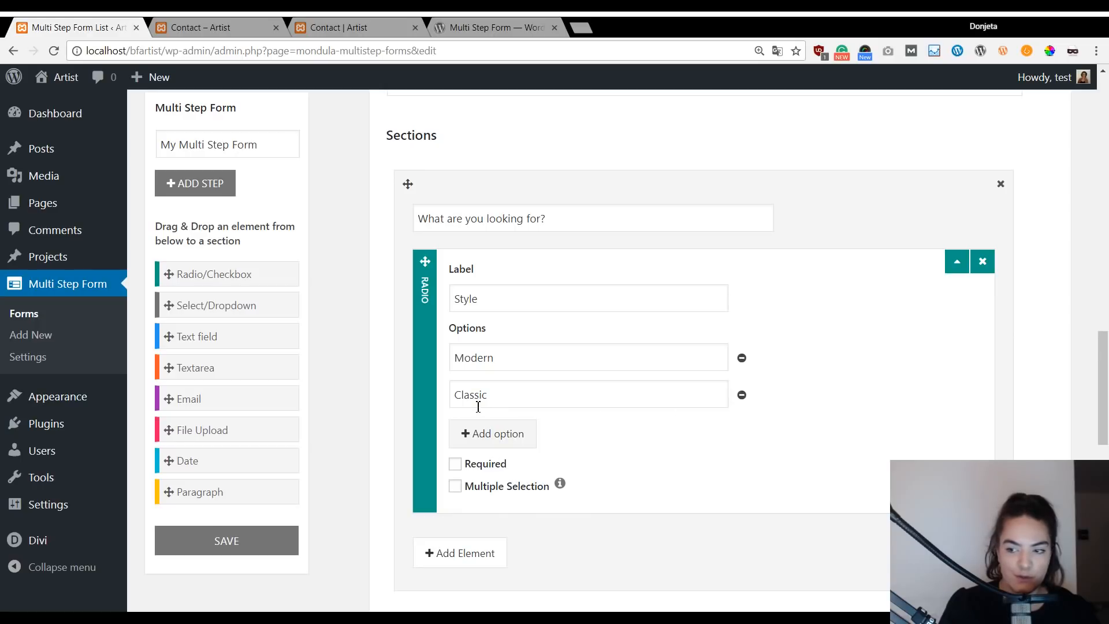
scroll(426, 475, "down", 1)
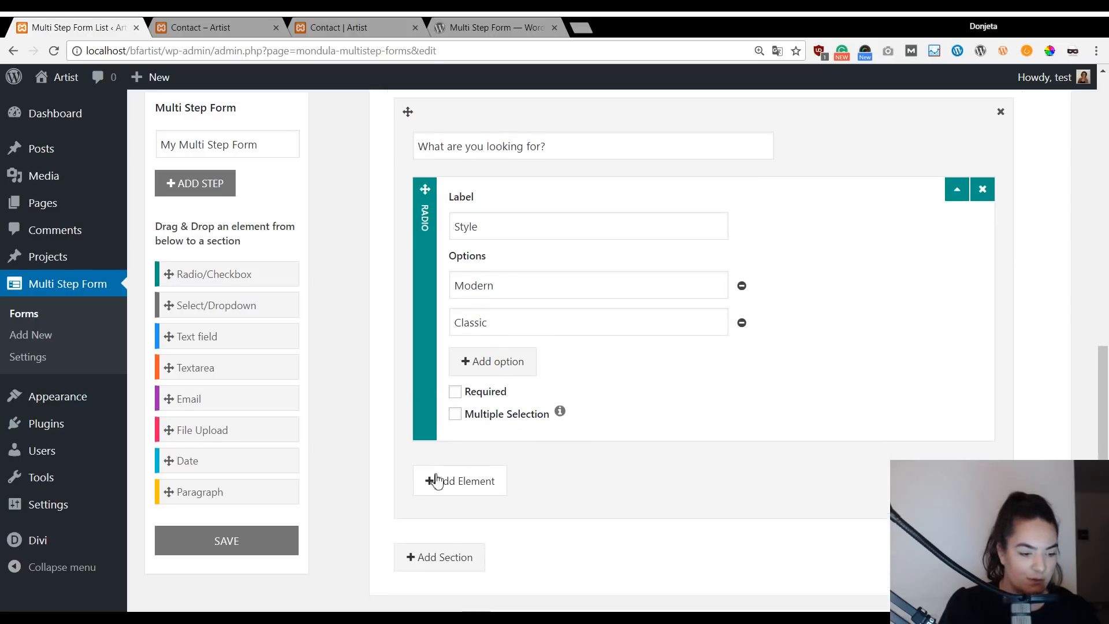
scroll(488, 564, "down", 1)
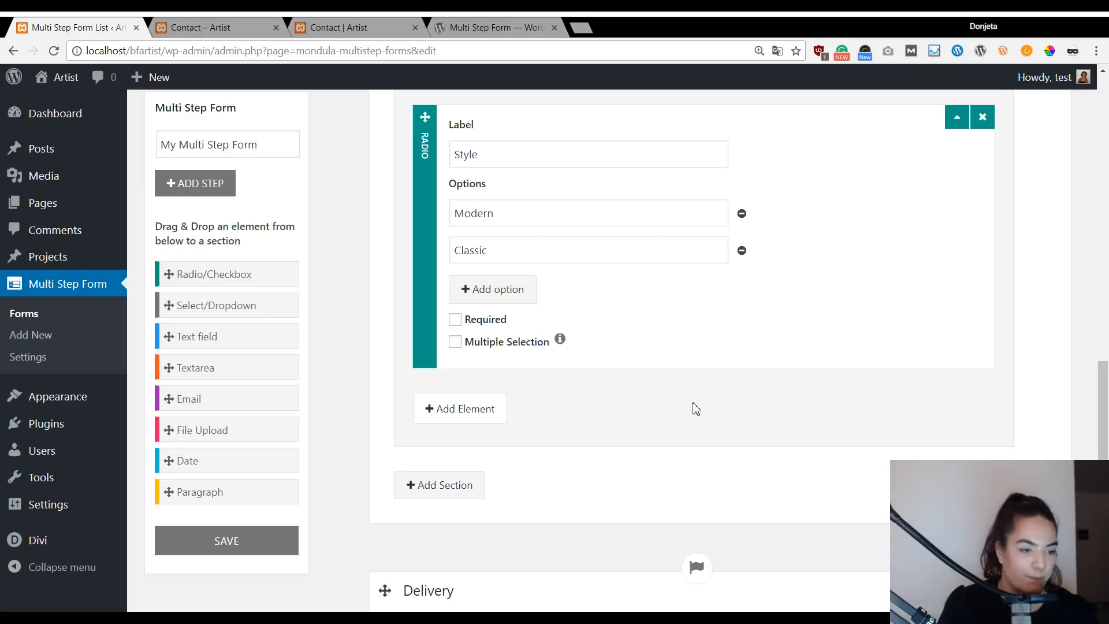
scroll(711, 397, "up", 2)
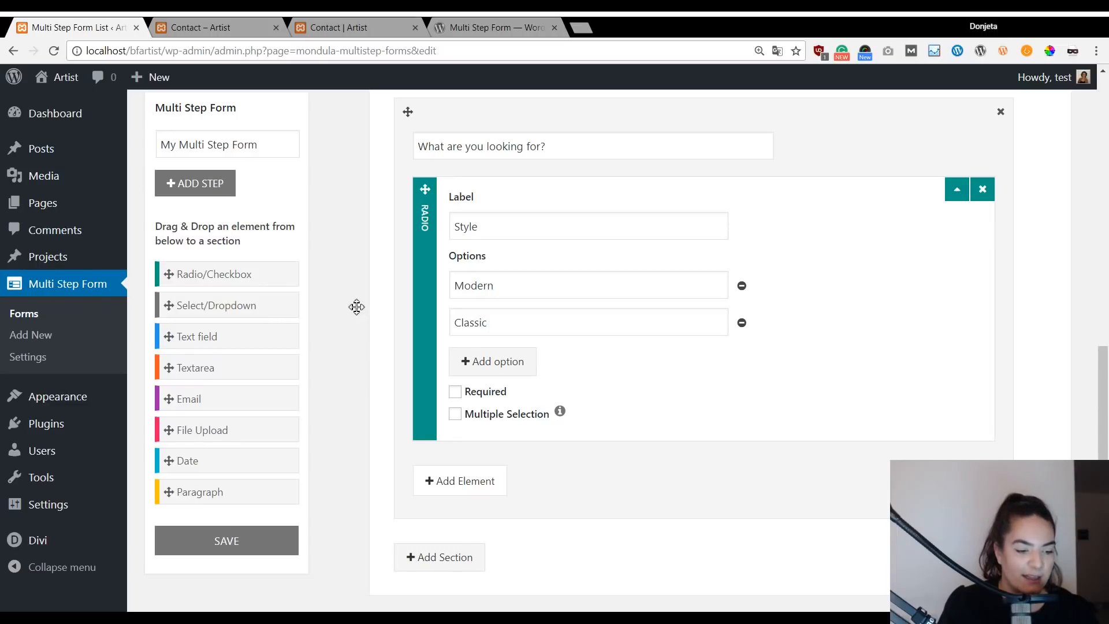
scroll(325, 365, "up", 3)
scroll(327, 367, "down", 2)
left_click(356, 26)
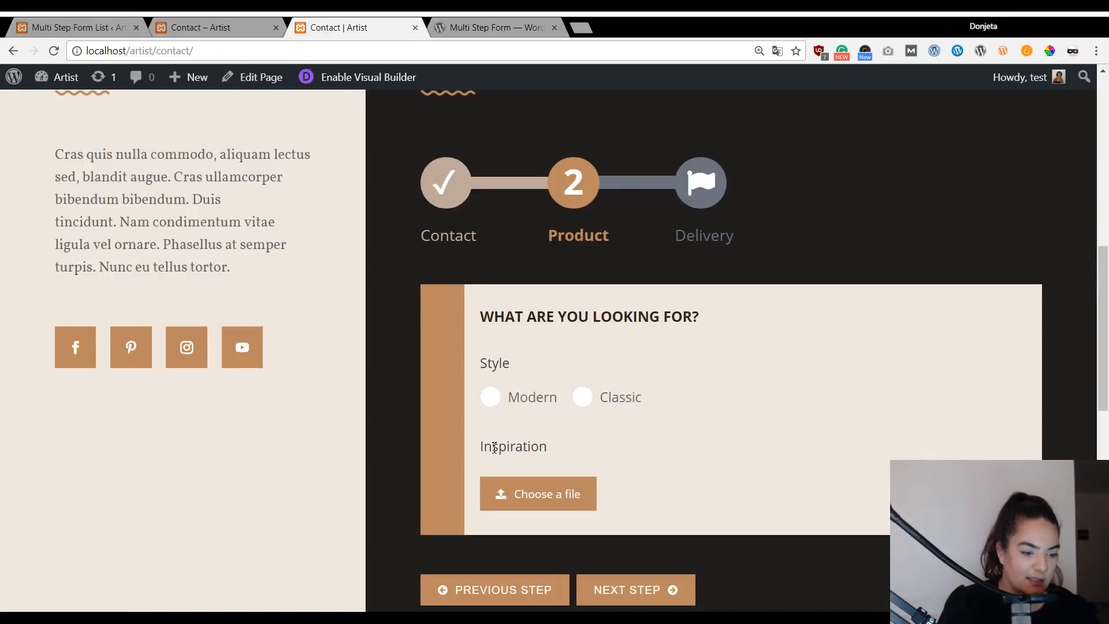
left_click(127, 27)
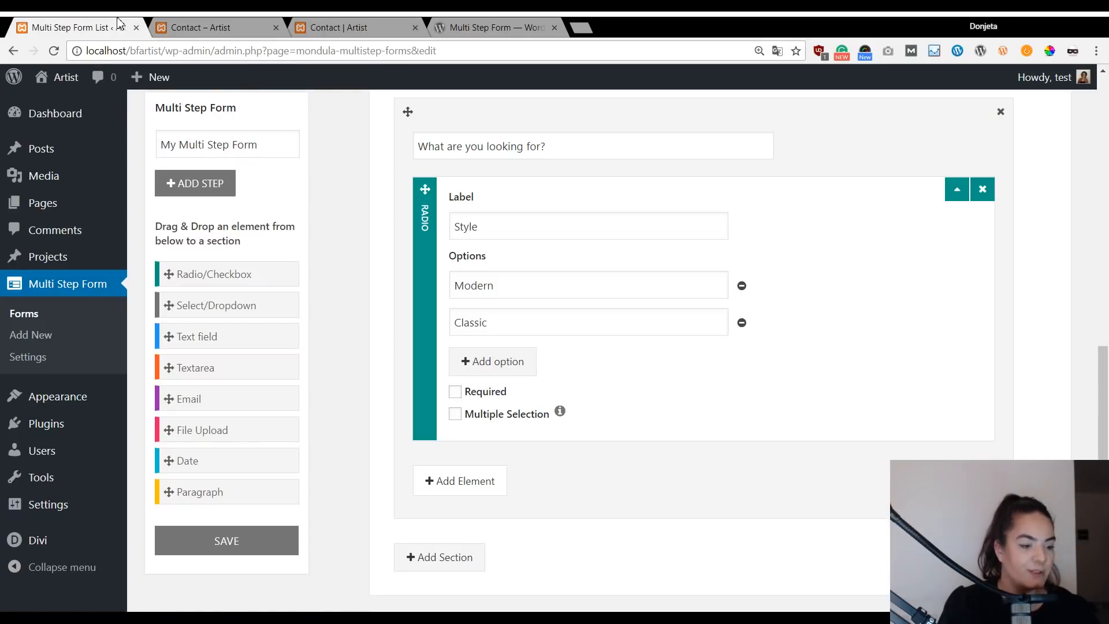
Add a File Upload field labelled 'Inspiration' below Style, then preview the live contact page.
left_click_drag(226, 433, 538, 465)
left_click(565, 506)
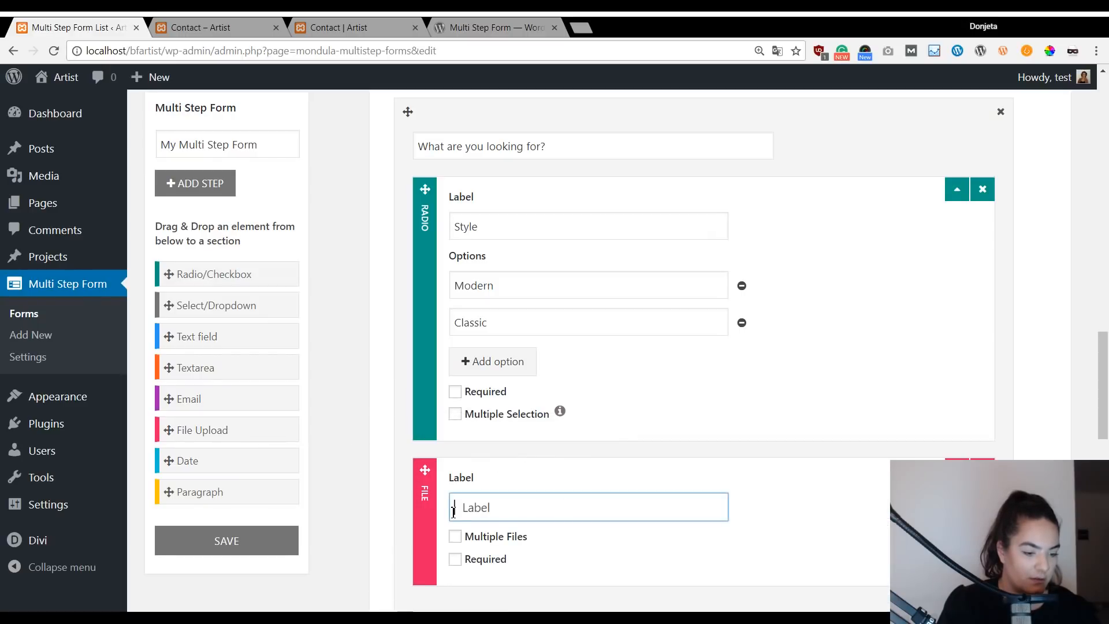
type("Inspiration")
scroll(572, 440, "down", 3)
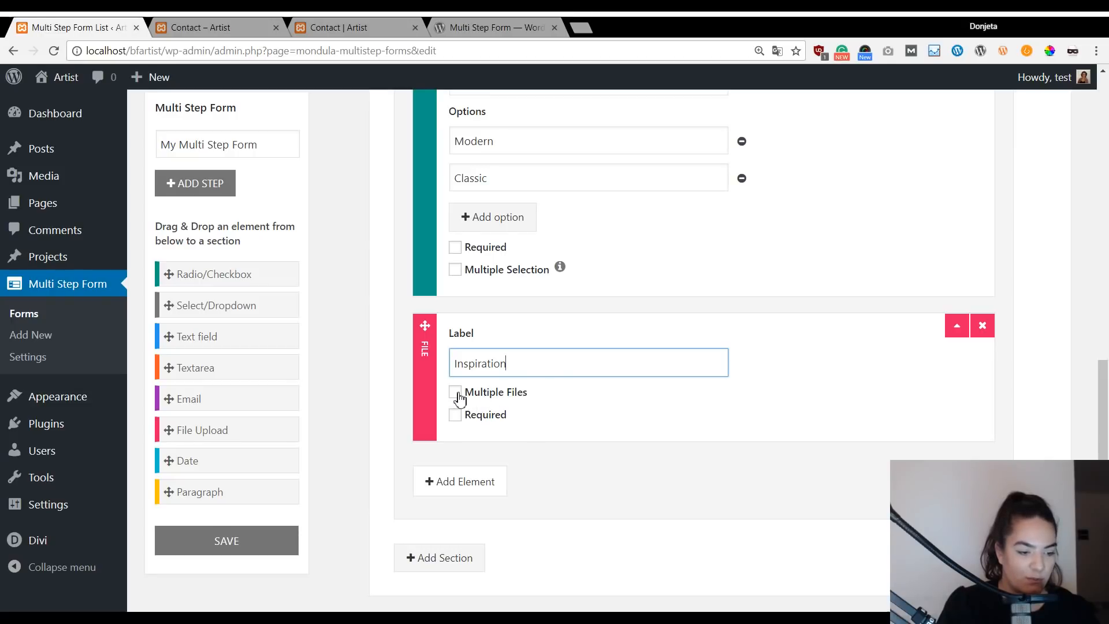
scroll(460, 399, "up", 3)
scroll(549, 156, "down", 6)
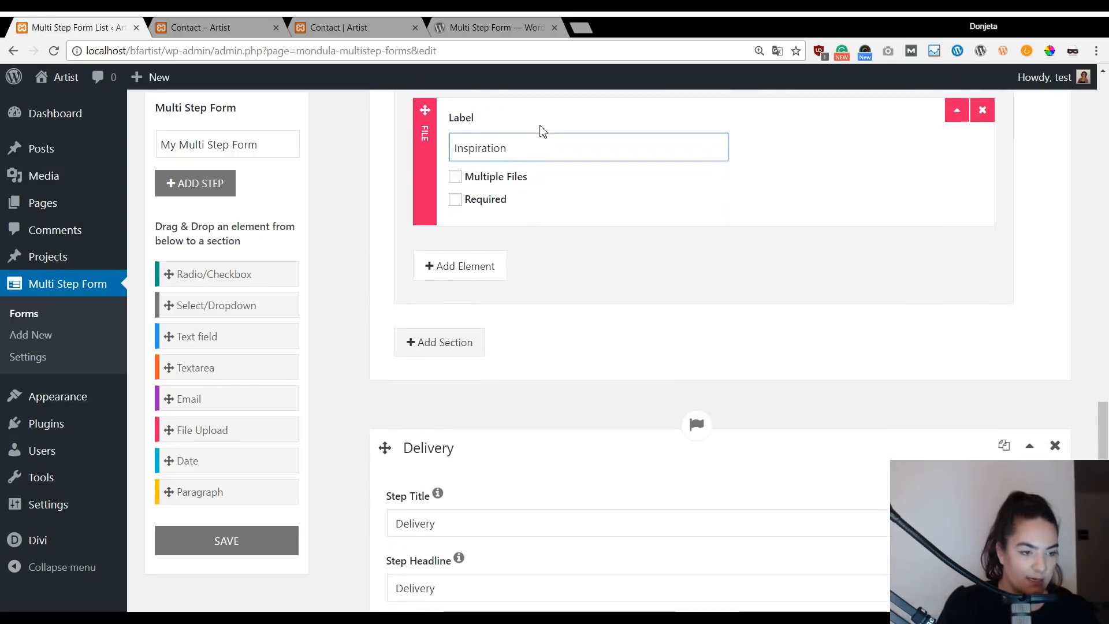
left_click(347, 27)
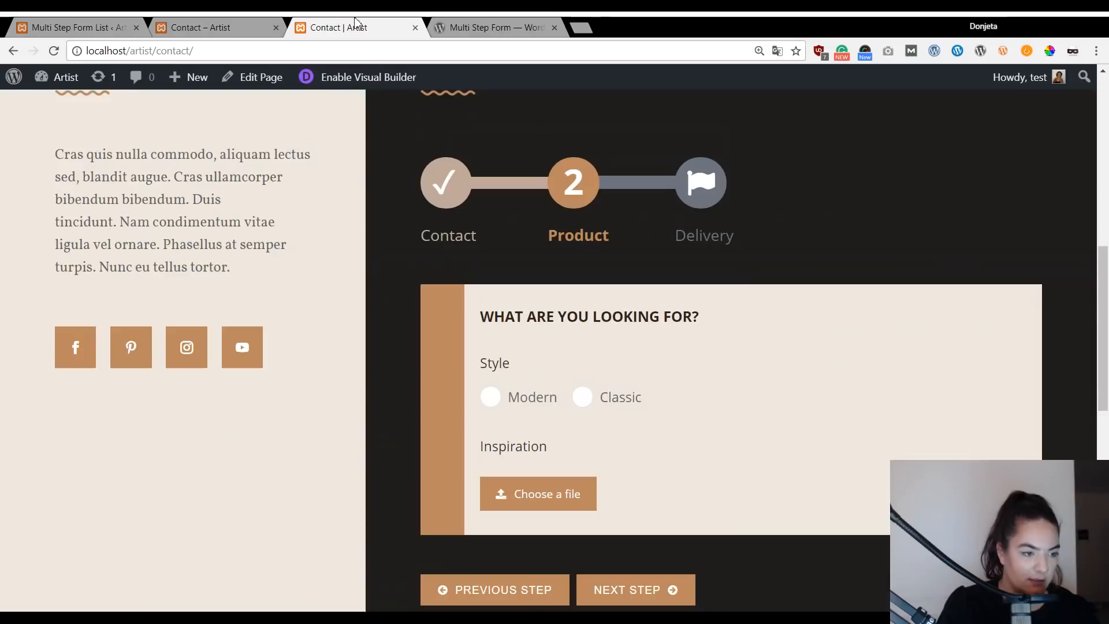
Preview the live form's Delivery step, then scroll the form builder down to Delivery period.
left_click(660, 597)
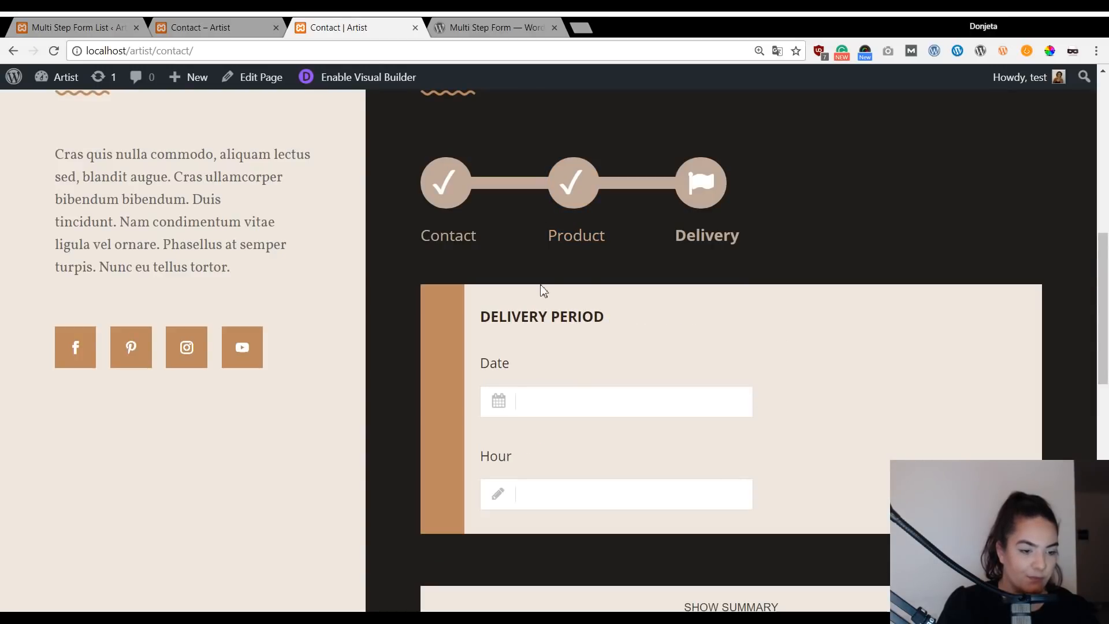
left_click(75, 27)
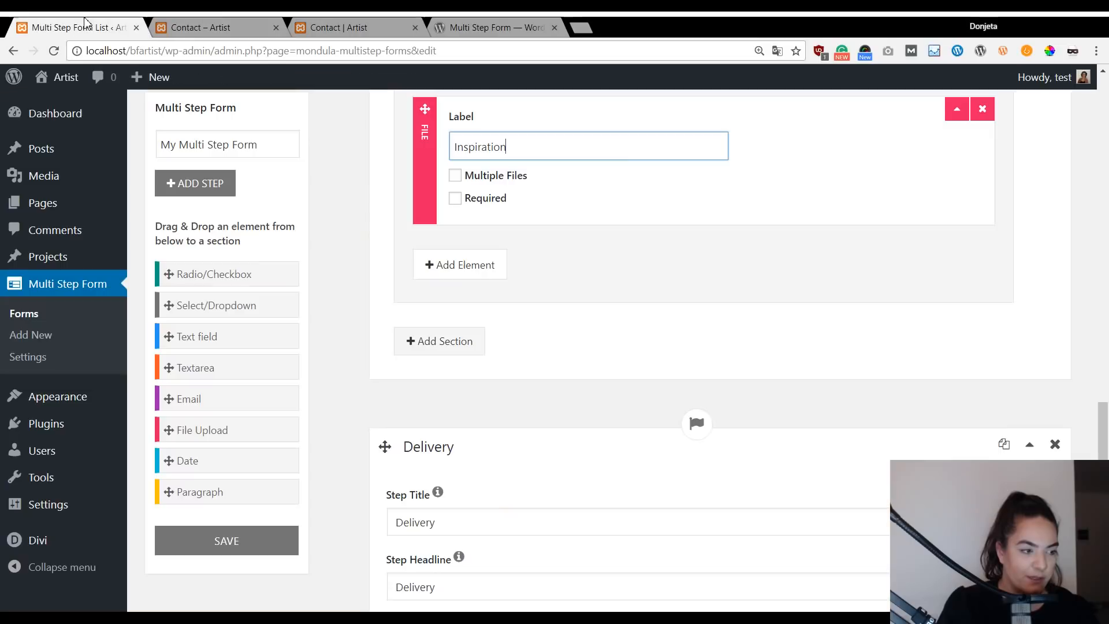
scroll(576, 396, "down", 3)
scroll(576, 397, "down", 4)
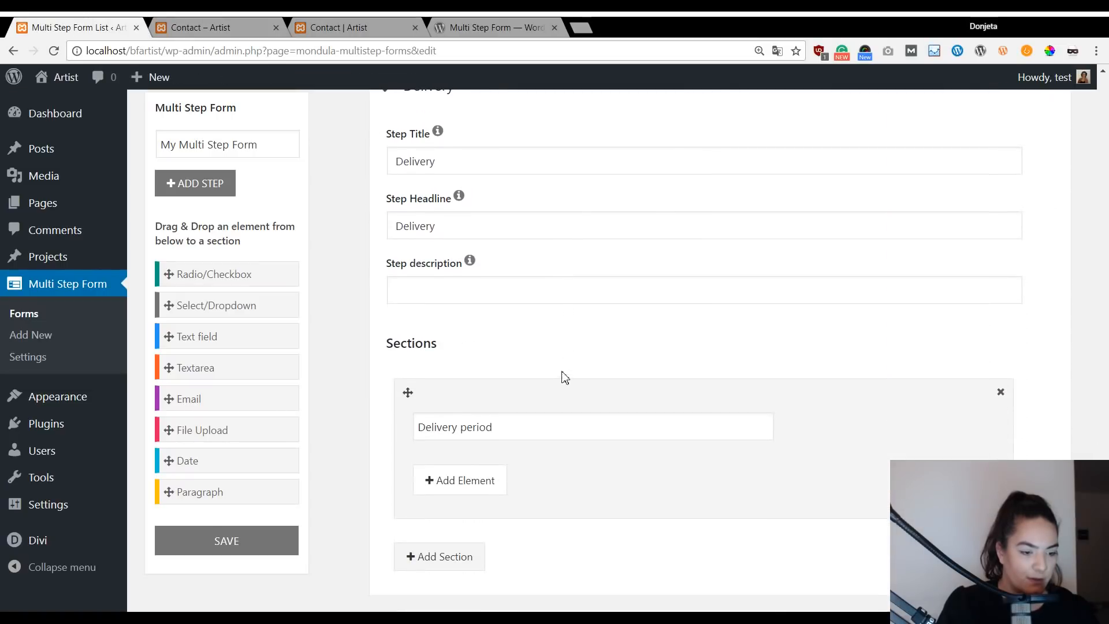
scroll(338, 384, "down", 1)
scroll(379, 421, "down", 1)
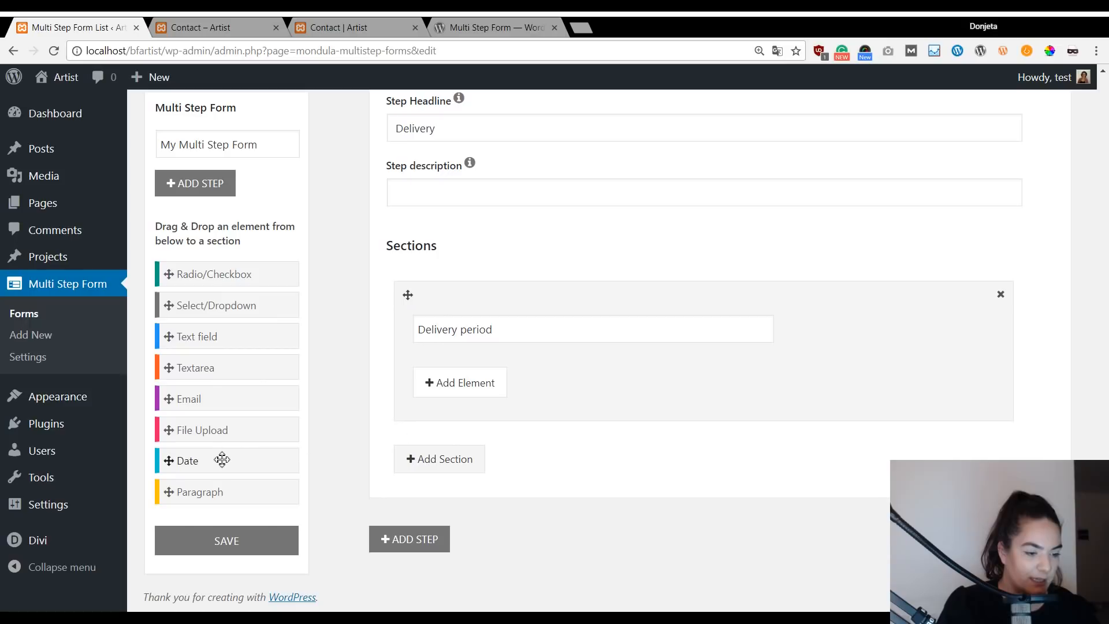
Add a Date element (yy-mm-dd format) to the Delivery period section and begin its label.
left_click(452, 391)
left_click(409, 401)
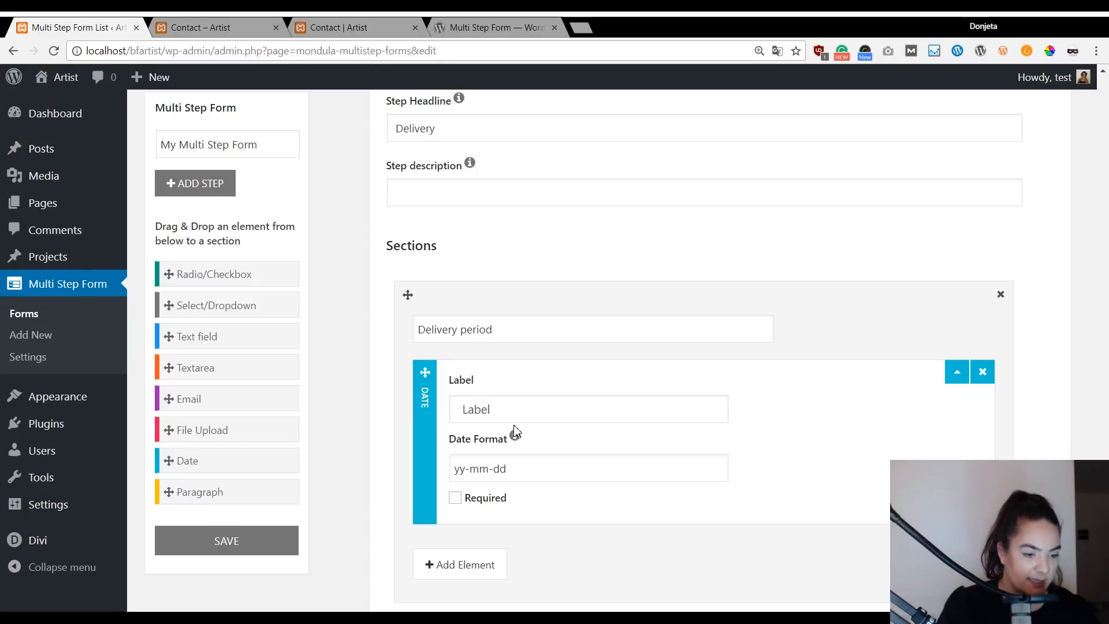
left_click(531, 410)
left_click(347, 27)
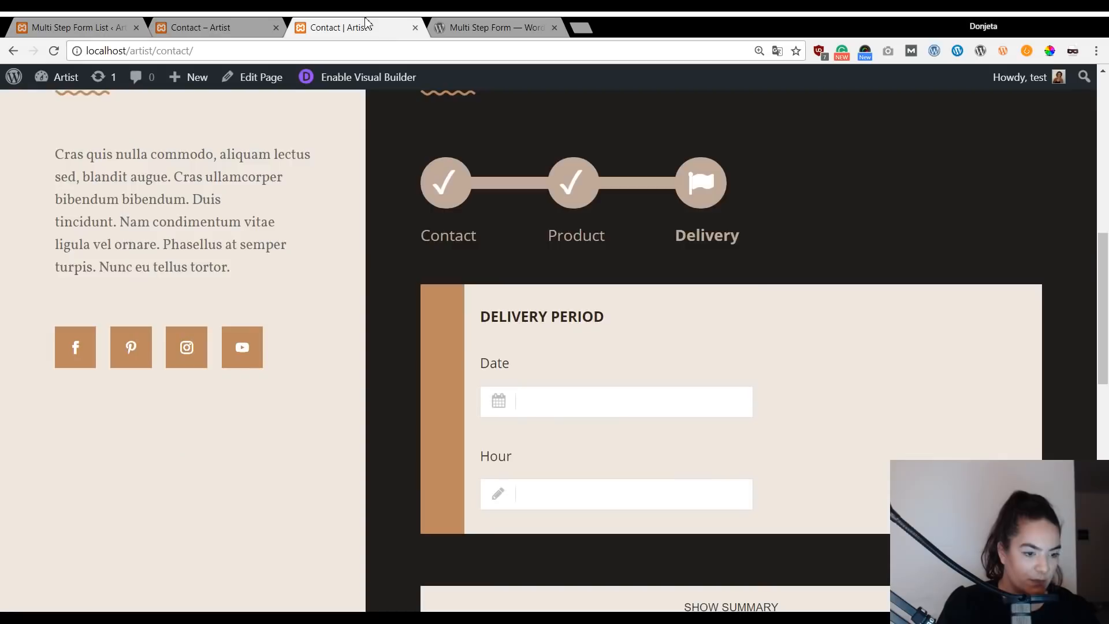
left_click(81, 27)
Label the new date field 'Date'.
type("D")
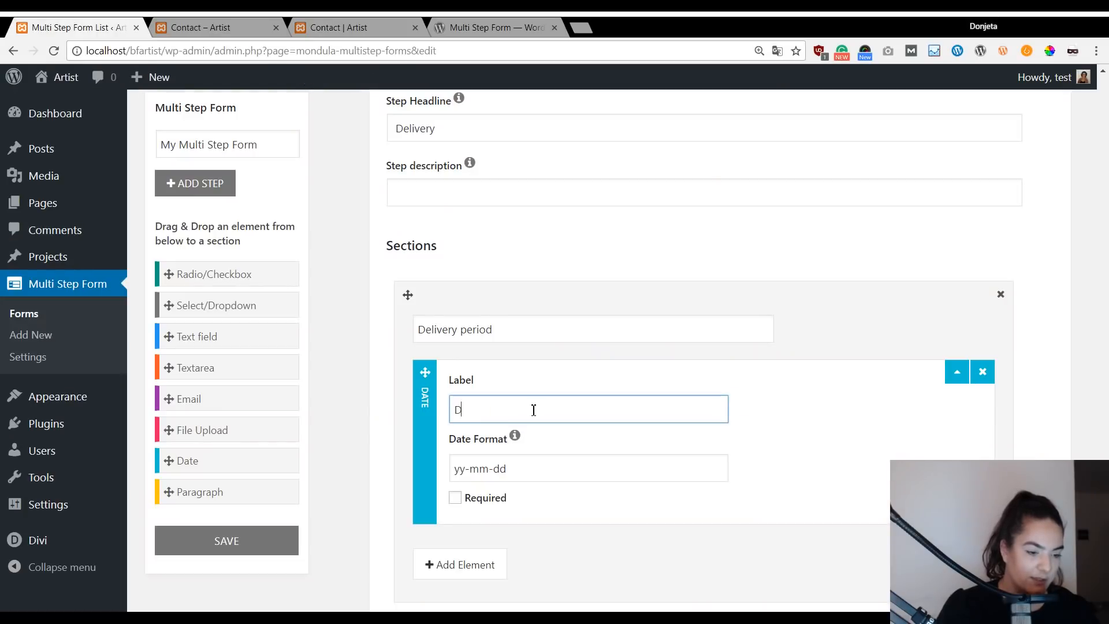
type("ate")
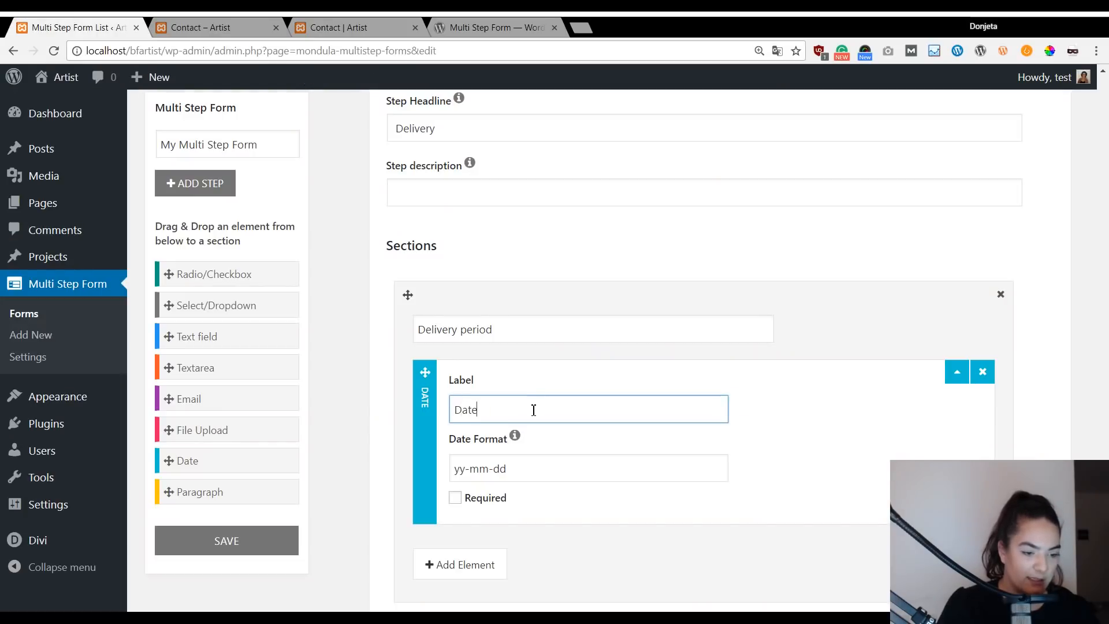
left_click(356, 372)
scroll(356, 372, "down", 1)
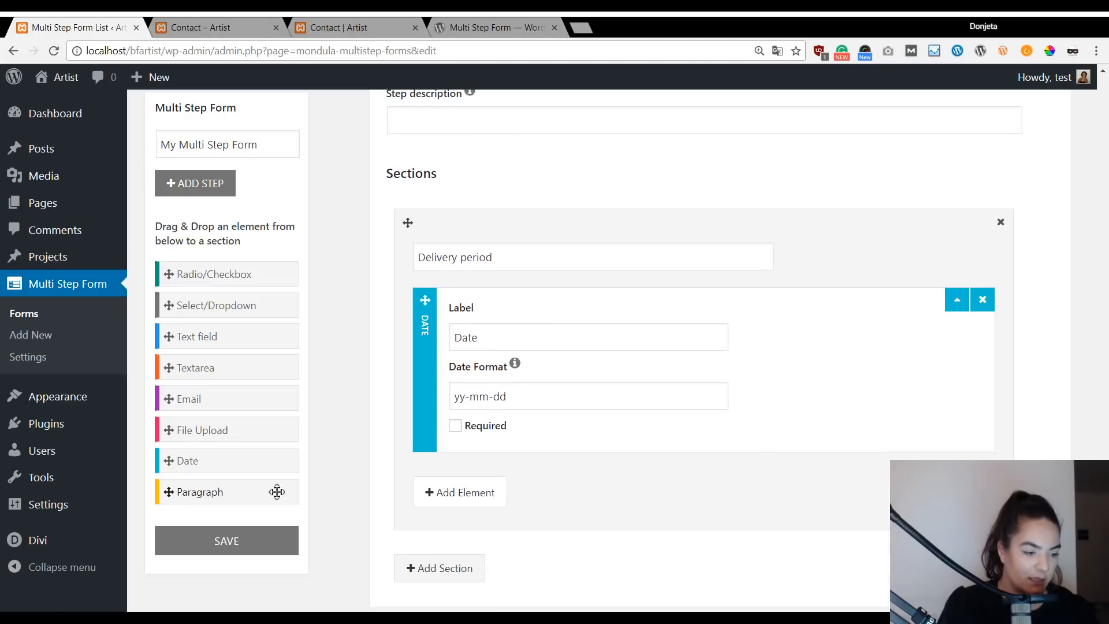
Add an optional text field labelled 'Hour' below the Date field.
left_click_drag(210, 338, 530, 497)
left_click(517, 525)
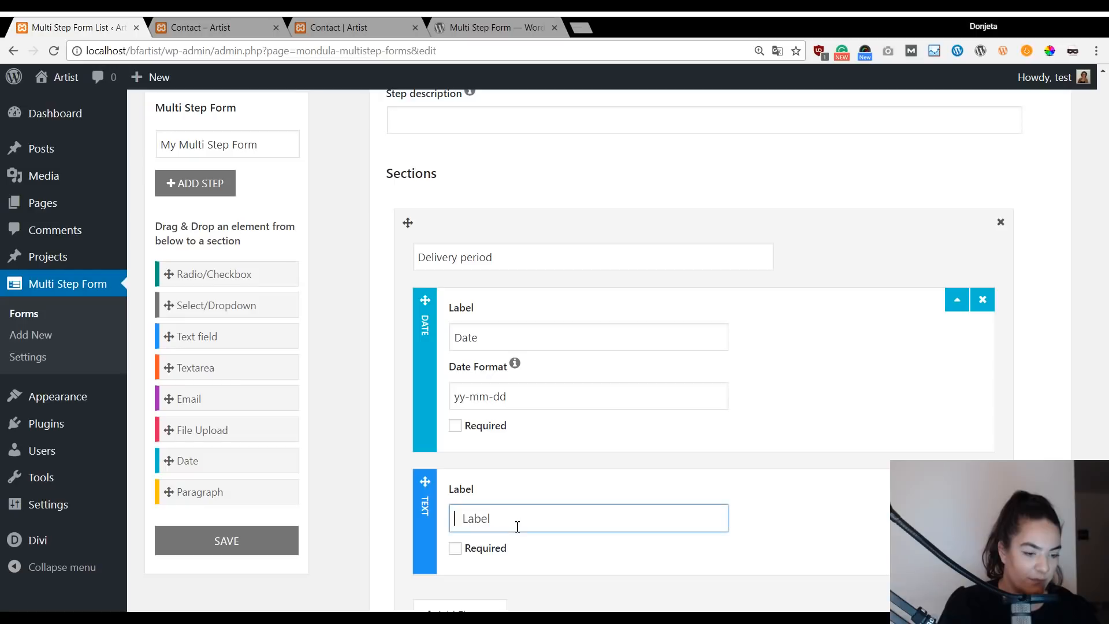
type("Hour")
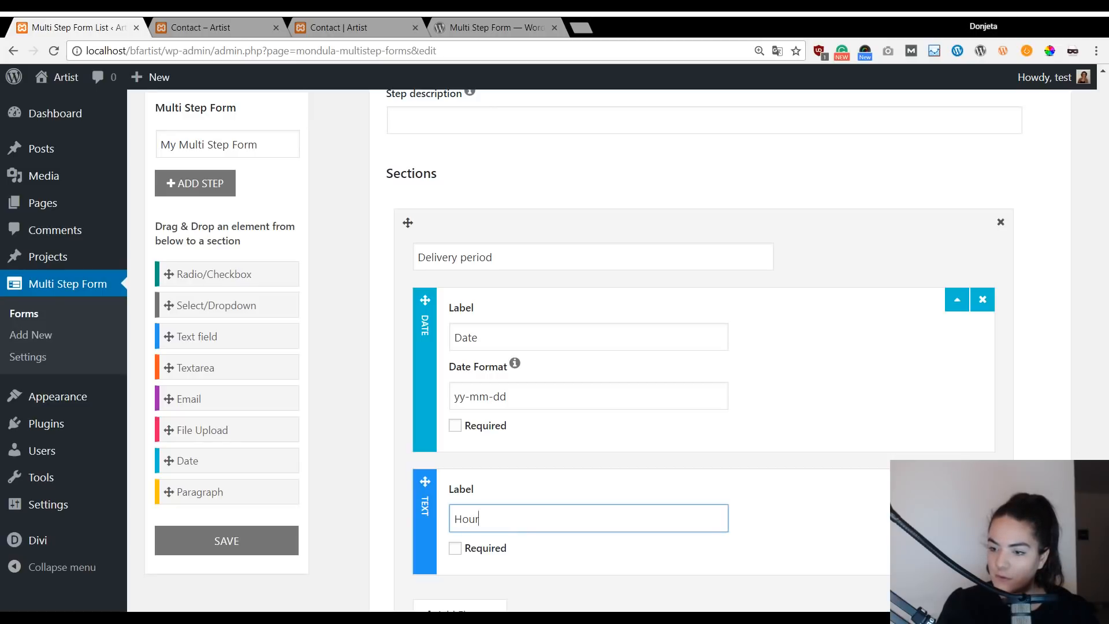
left_click(359, 463)
scroll(515, 438, "down", 3)
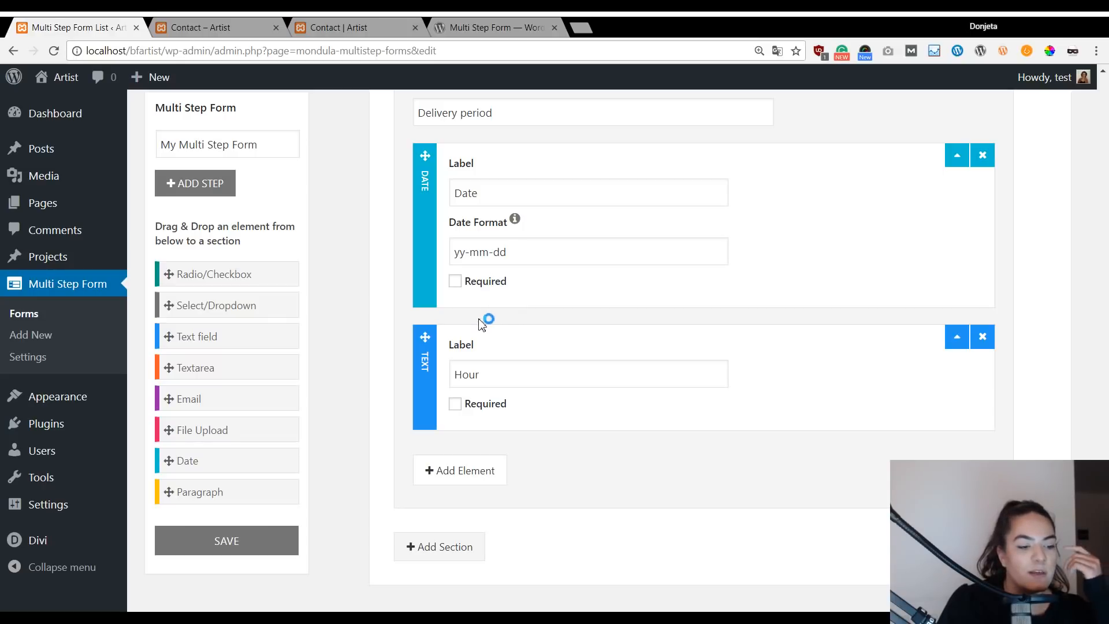
scroll(352, 284, "down", 2)
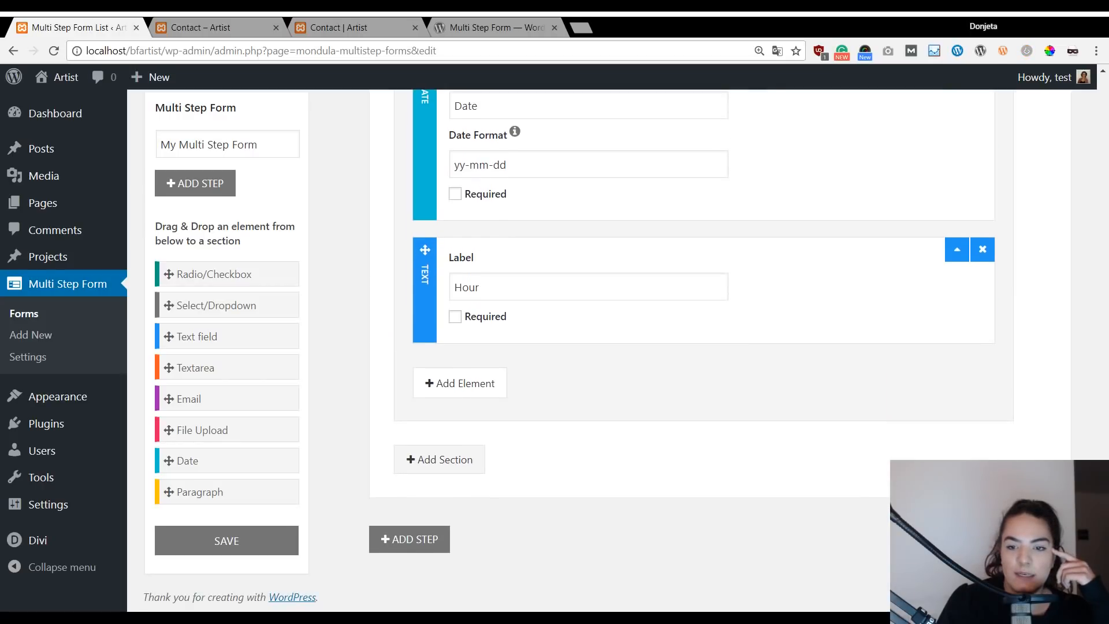
scroll(567, 416, "up", 8)
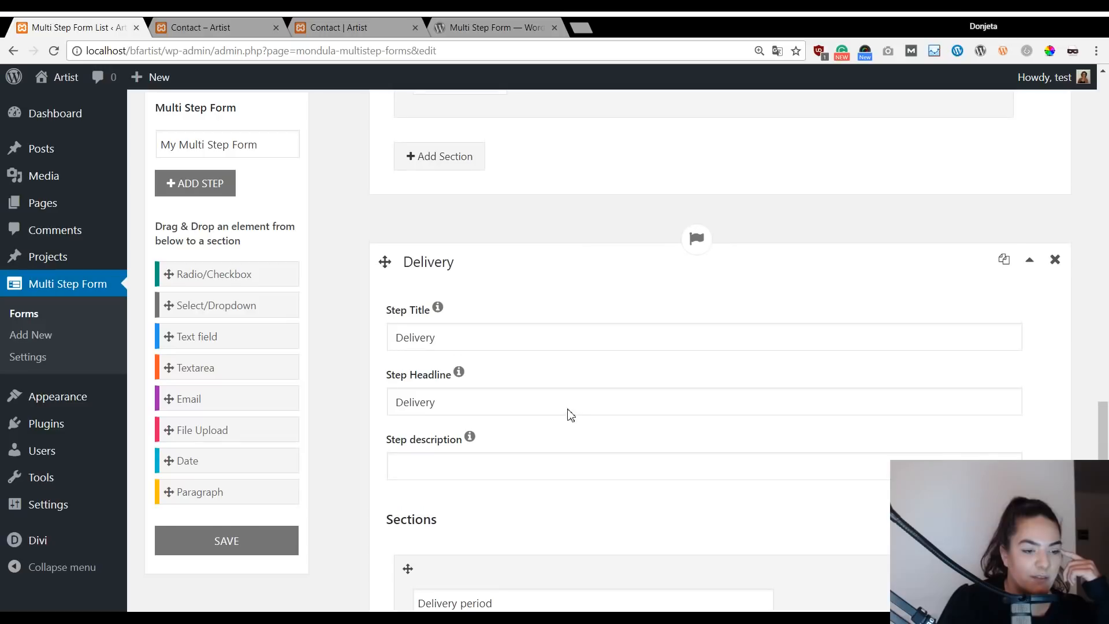
scroll(576, 345, "up", 15)
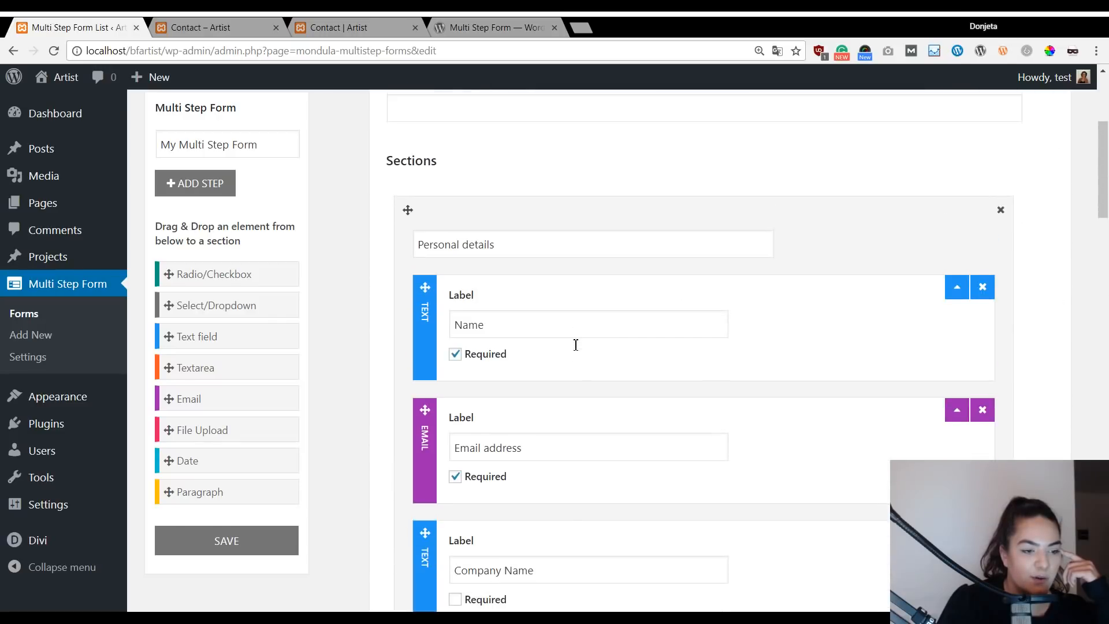
scroll(576, 345, "up", 4)
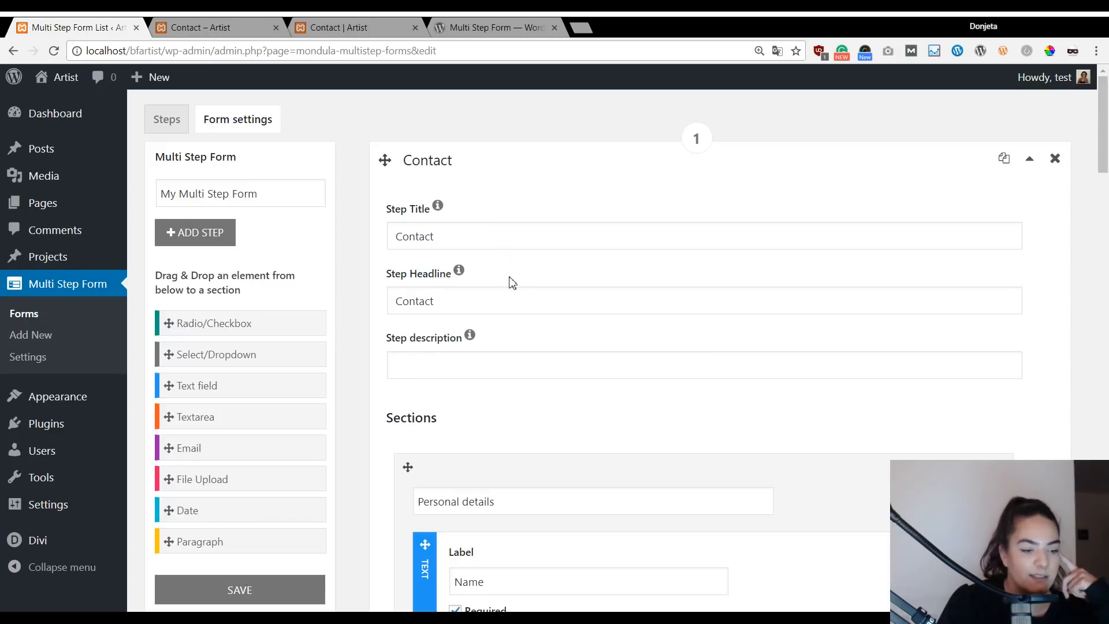
scroll(510, 283, "down", 4)
scroll(491, 361, "down", 2)
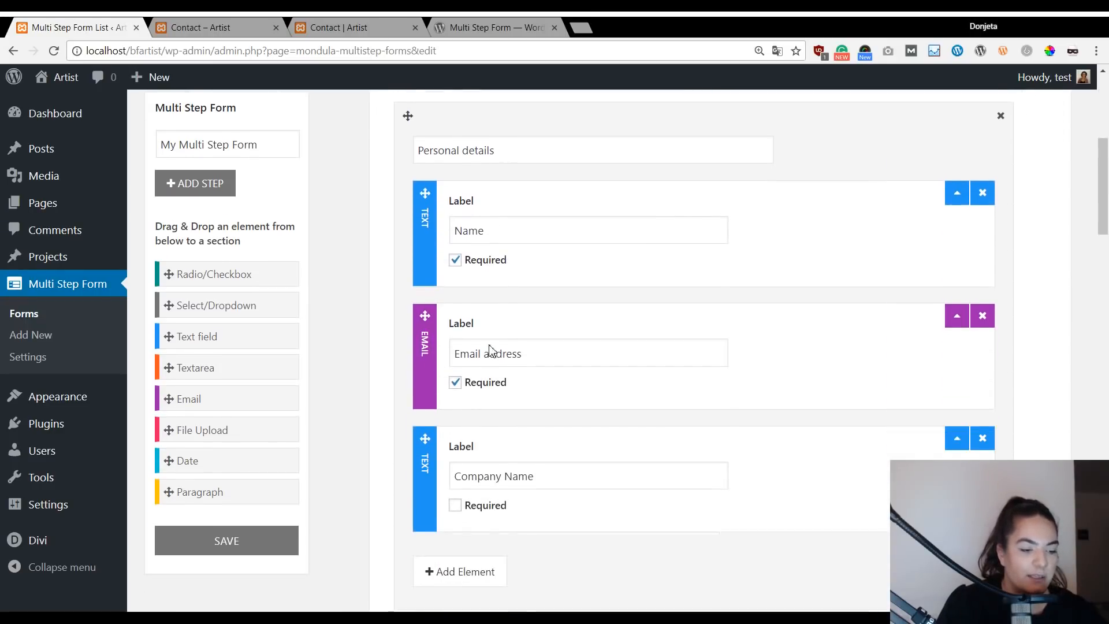
left_click(490, 223)
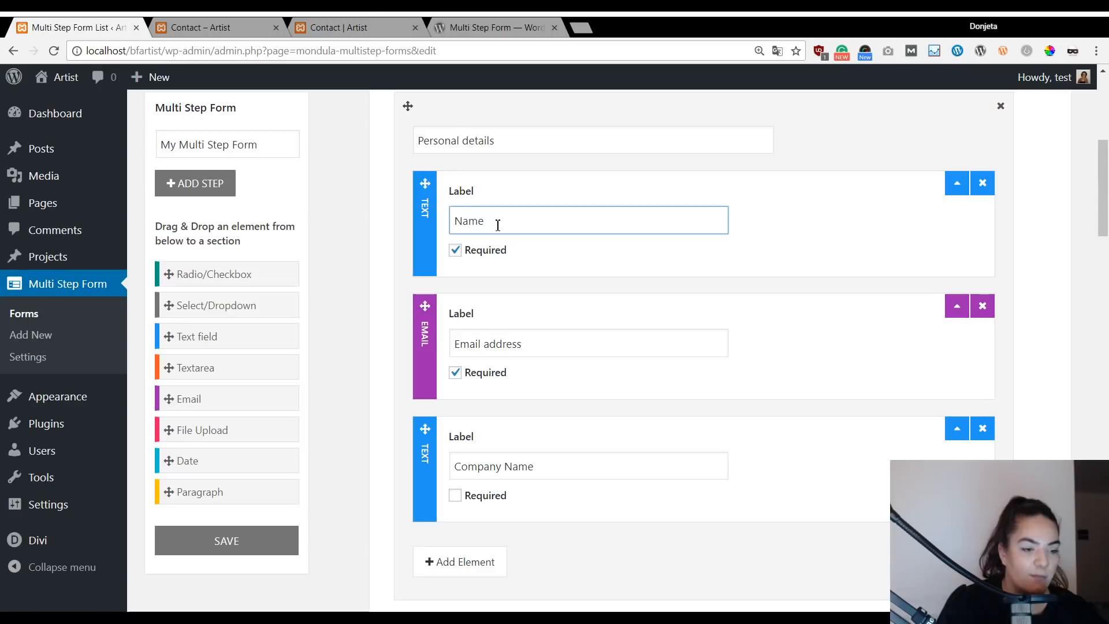
left_click(525, 343)
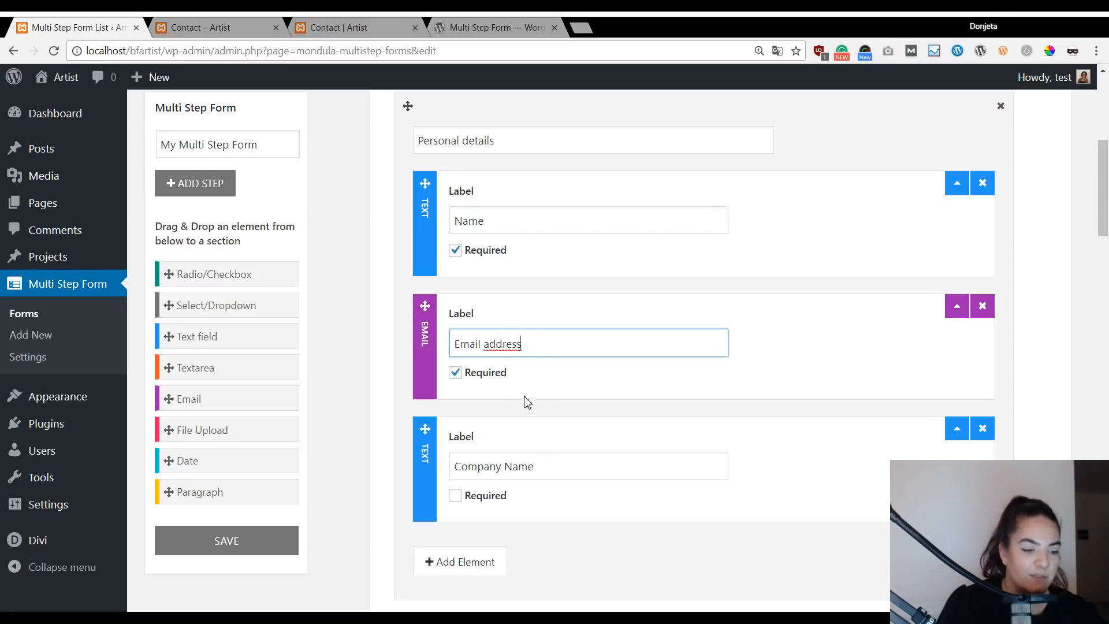
left_click(540, 469)
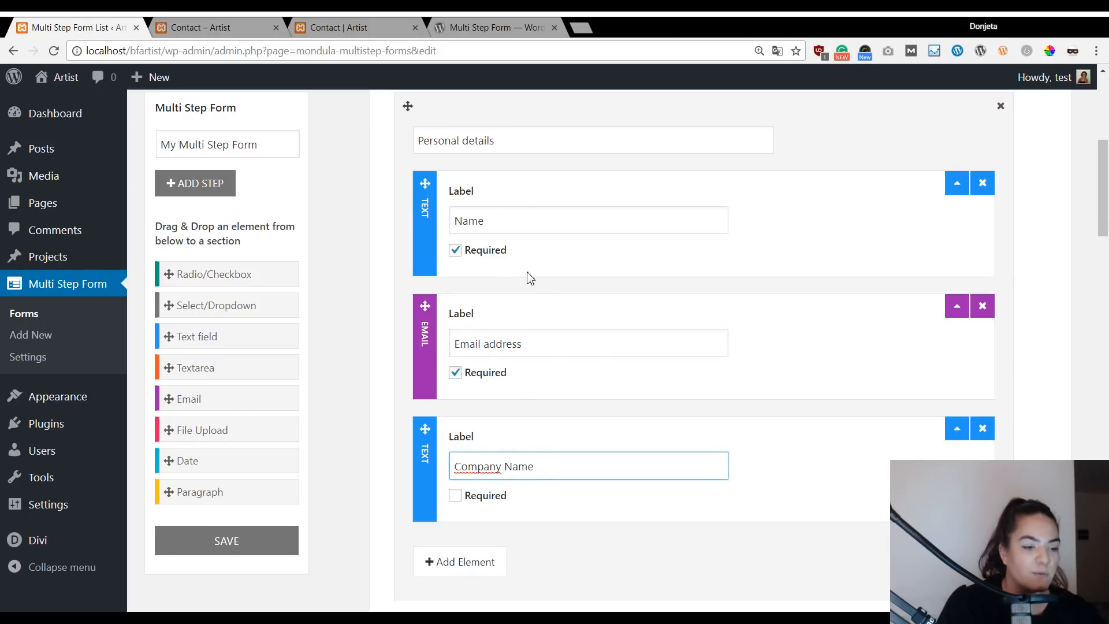
scroll(594, 303, "down", 6)
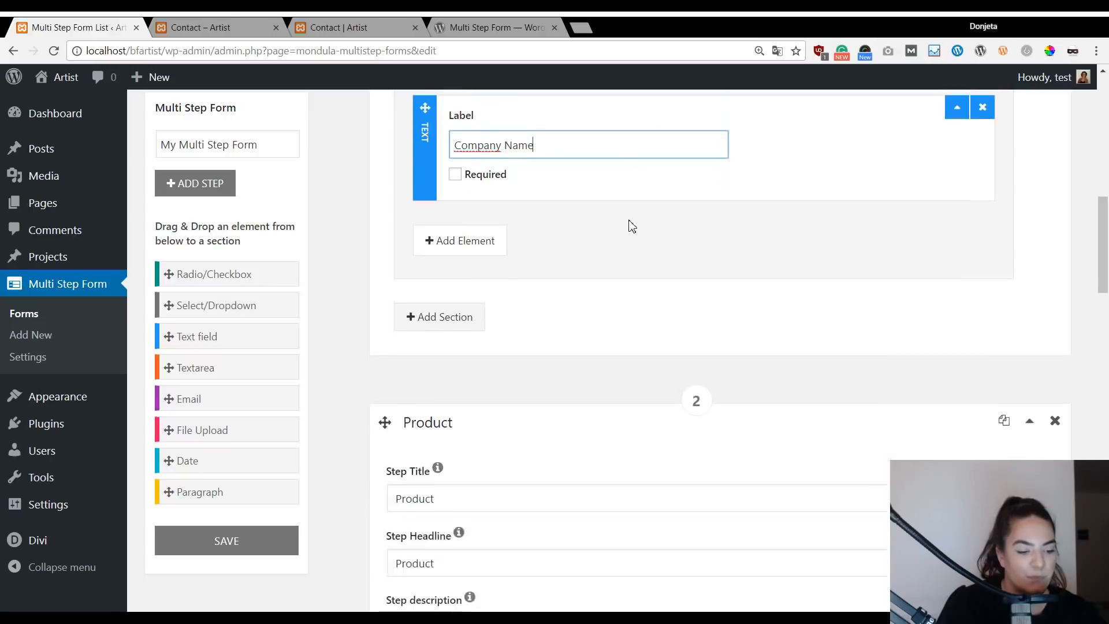
scroll(632, 226, "down", 3)
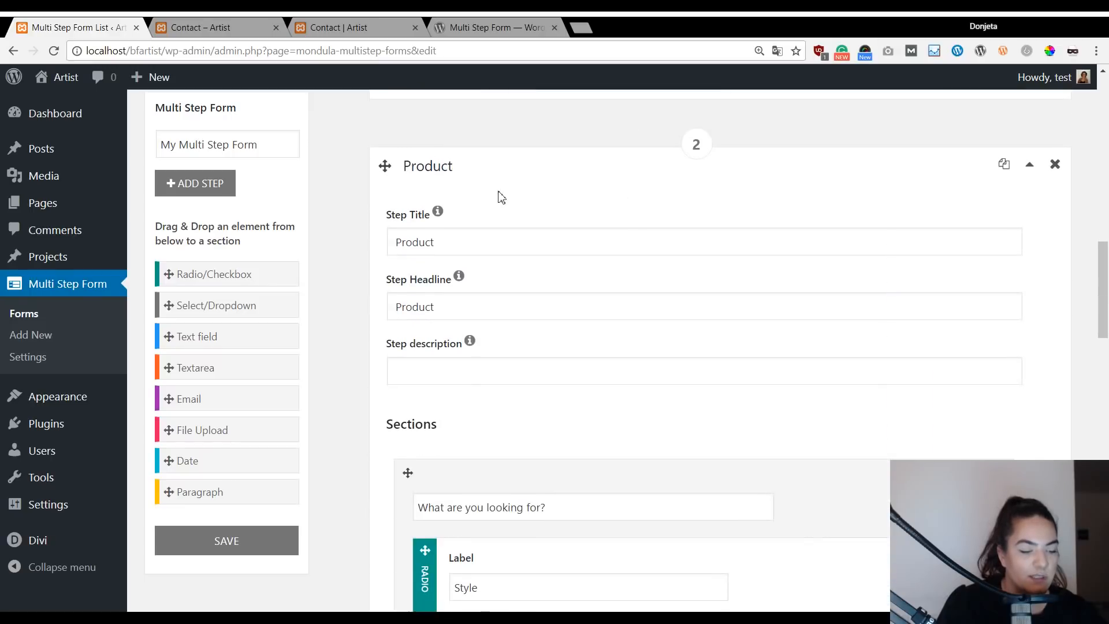
scroll(494, 190, "down", 2)
scroll(500, 231, "down", 2)
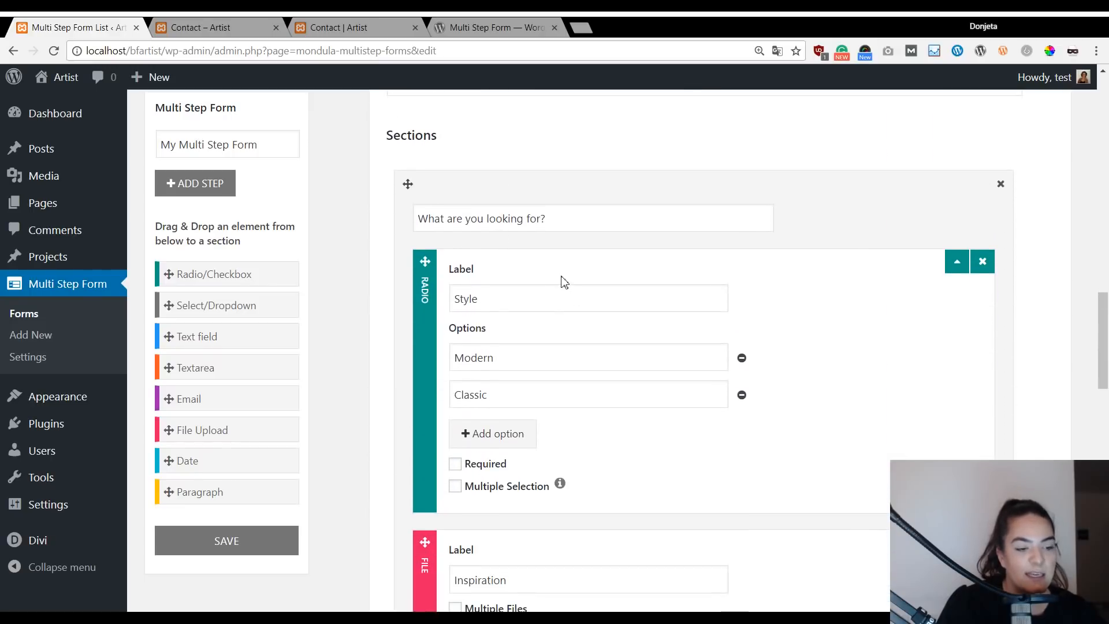
scroll(609, 322, "down", 1)
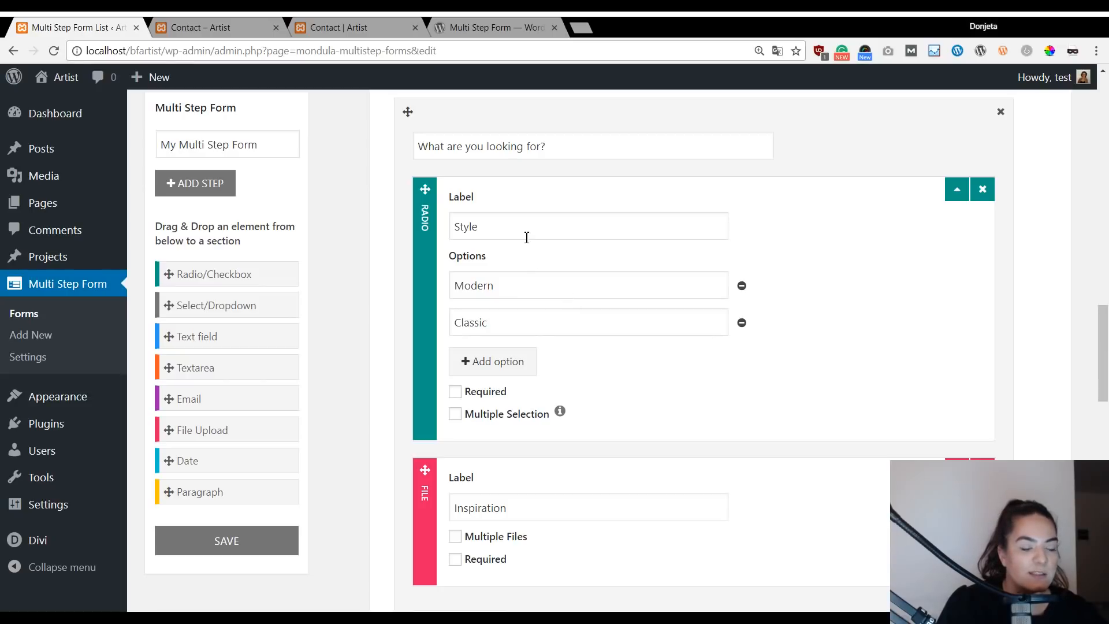
left_click(486, 229)
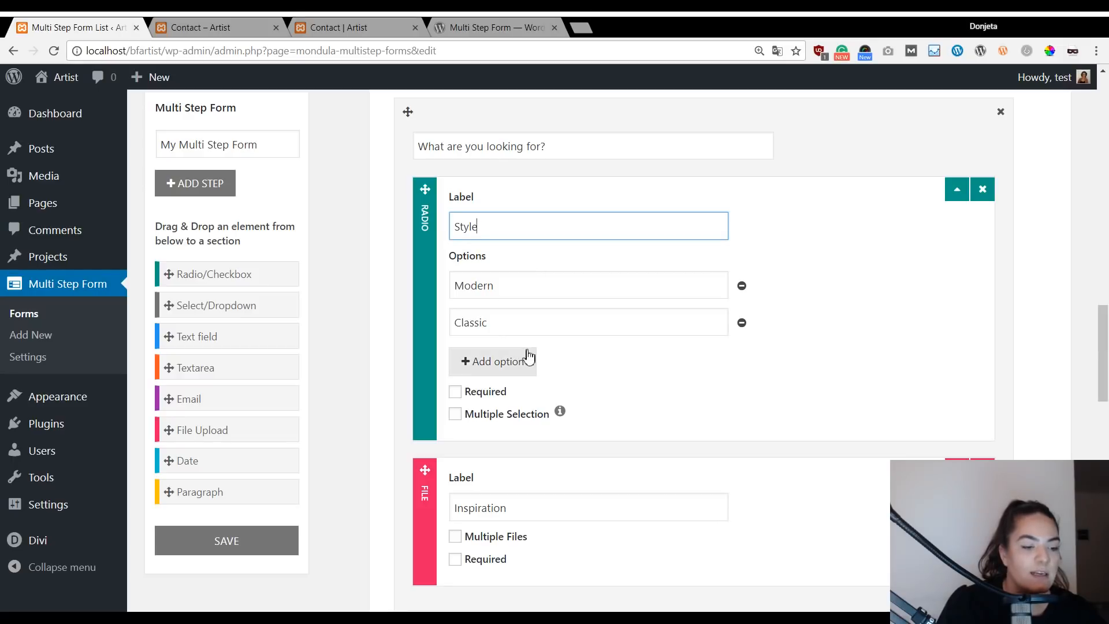
scroll(549, 364, "down", 1)
scroll(553, 360, "down", 1)
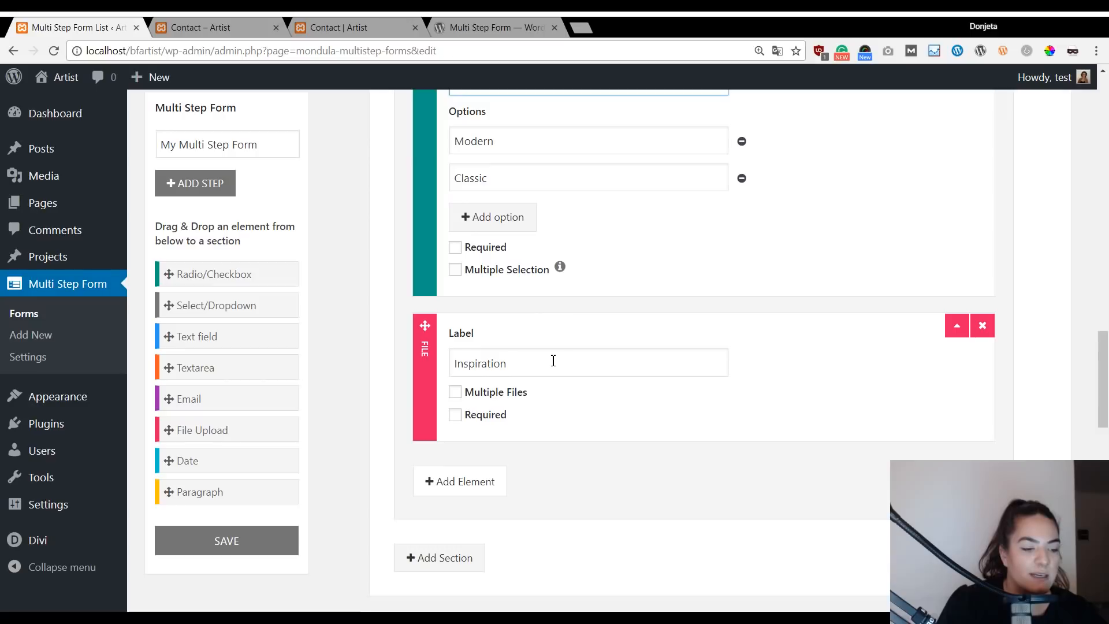
scroll(553, 360, "down", 1)
scroll(553, 361, "down", 1)
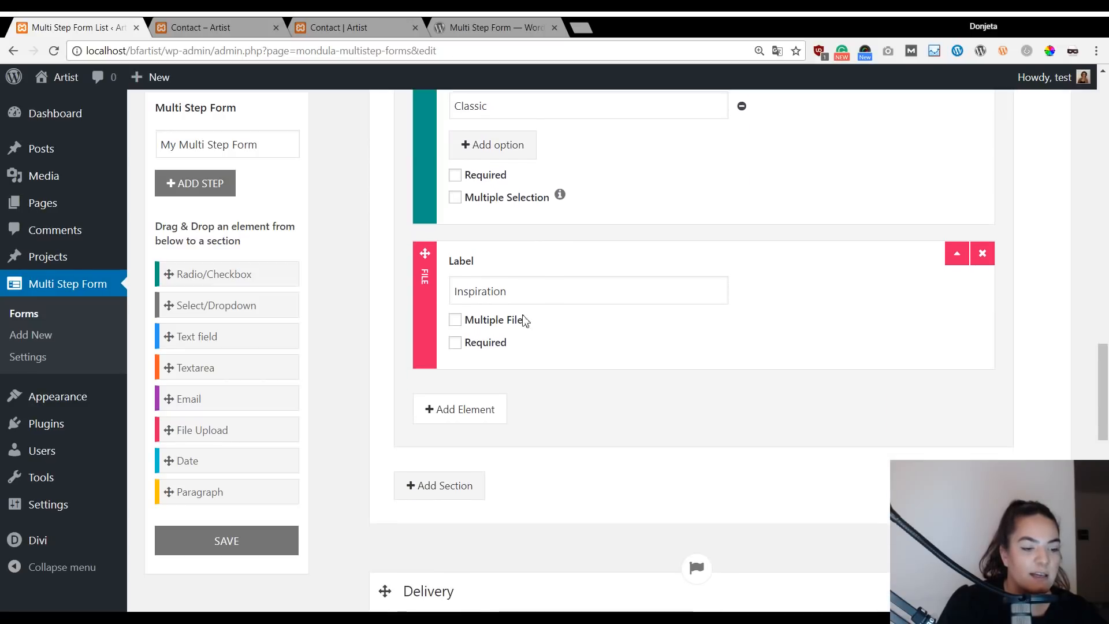
left_click(525, 293)
scroll(595, 347, "down", 1)
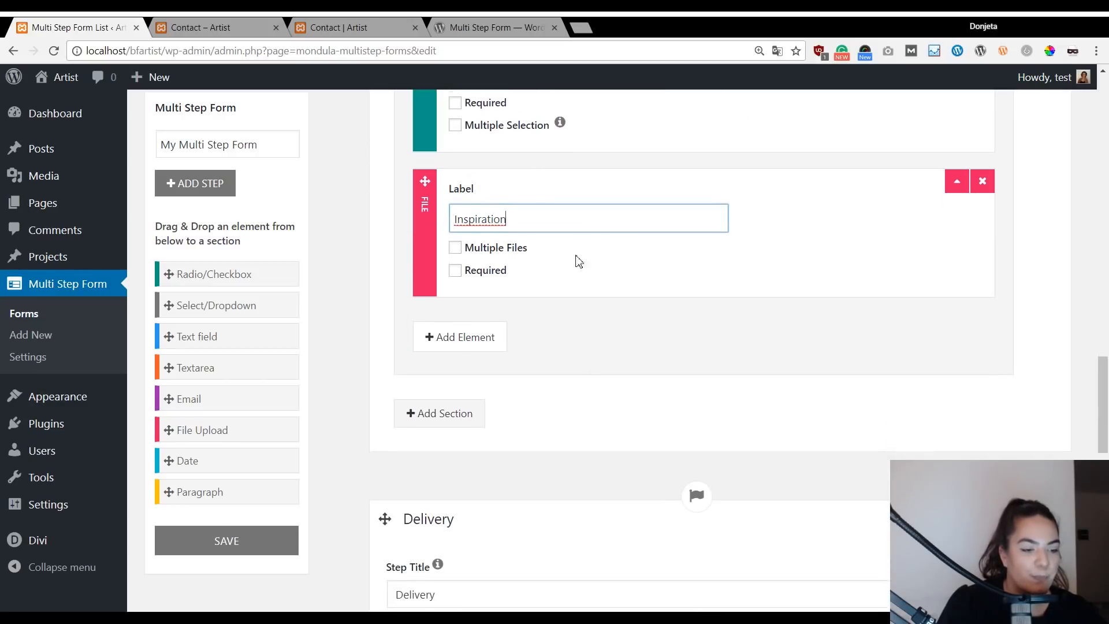
scroll(693, 364, "down", 2)
scroll(646, 353, "down", 5)
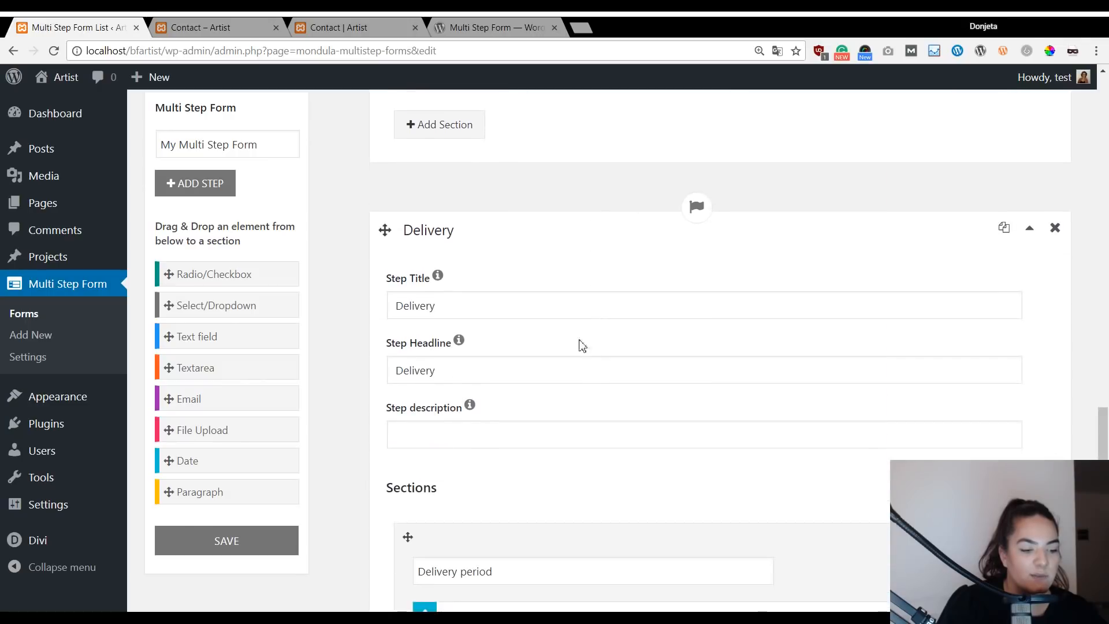
scroll(520, 312, "down", 1)
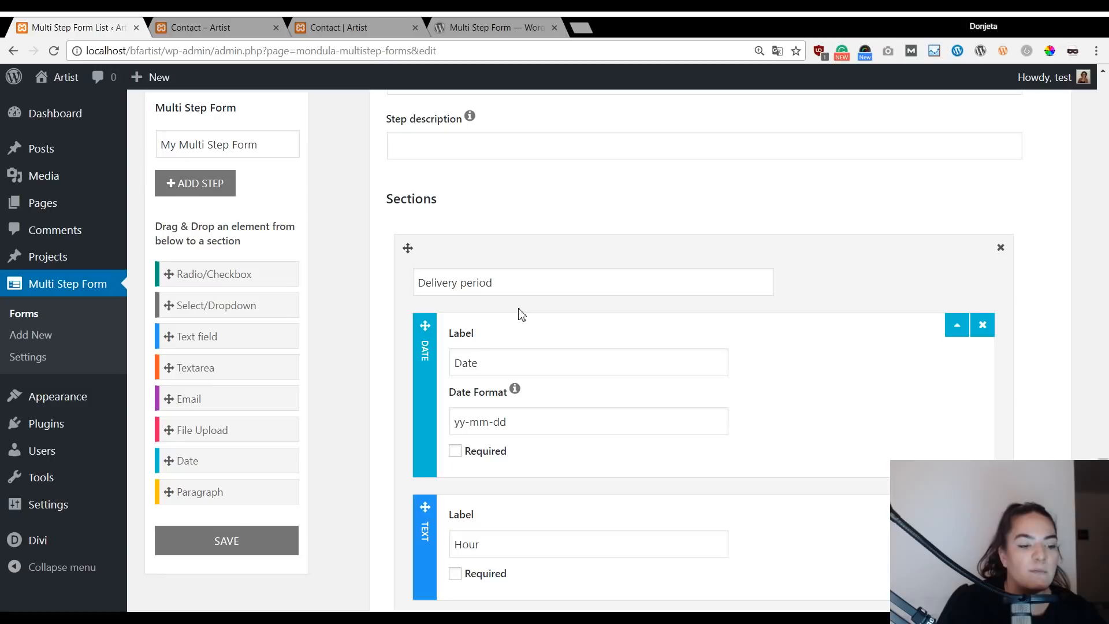
scroll(519, 312, "down", 1)
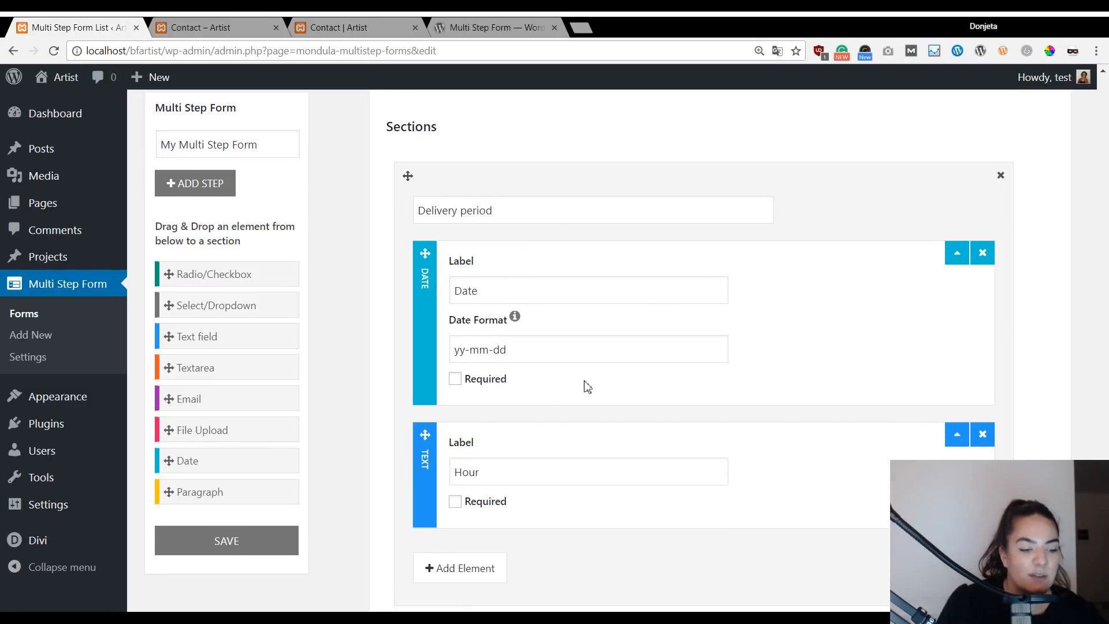
scroll(503, 422, "down", 1)
scroll(537, 387, "down", 2)
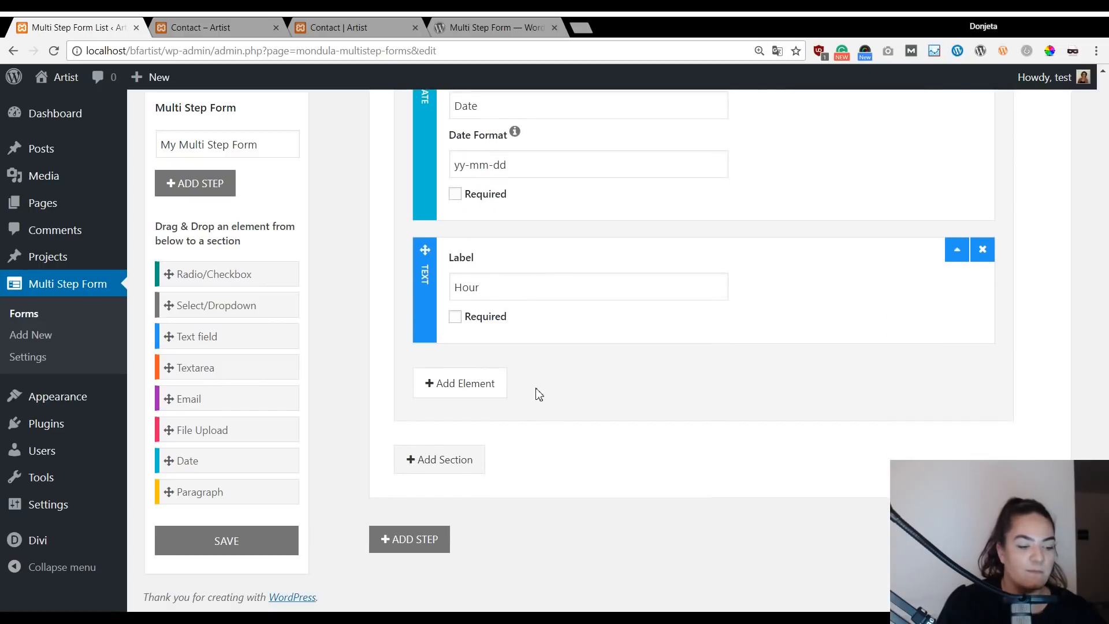
scroll(376, 384, "up", 20)
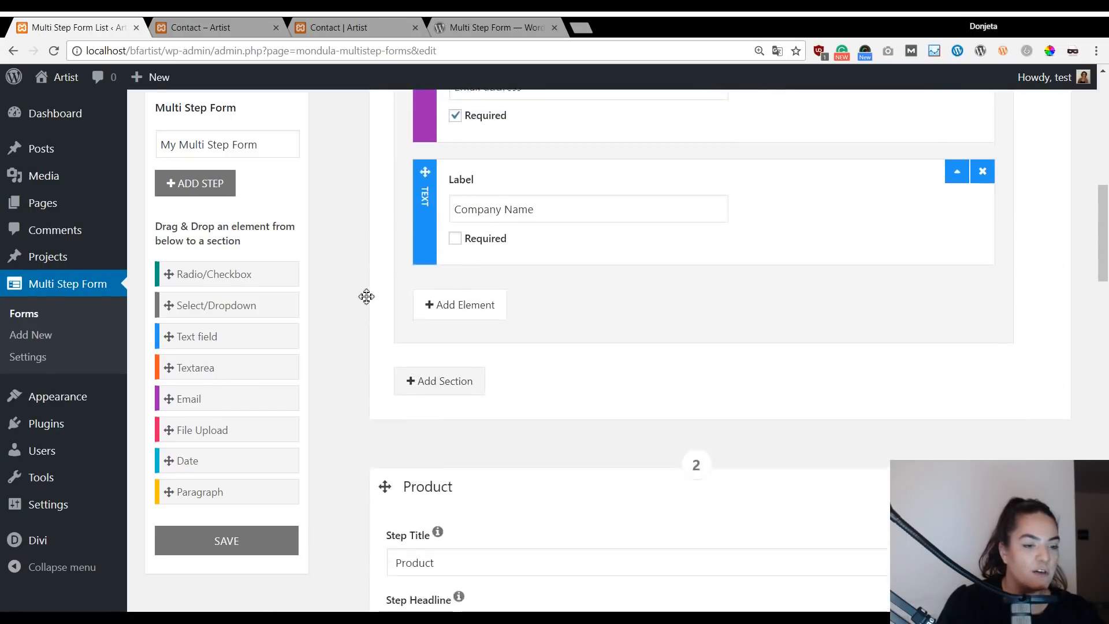
scroll(366, 295, "up", 1)
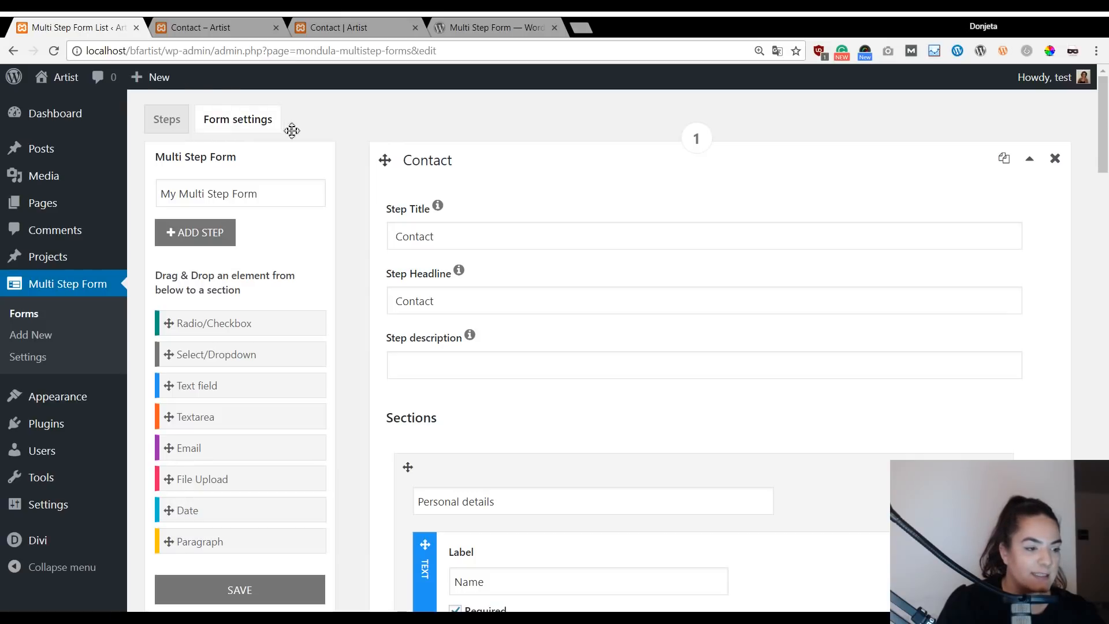
In the form settings, set Send To to the site owner's e-mail address.
left_click(236, 117)
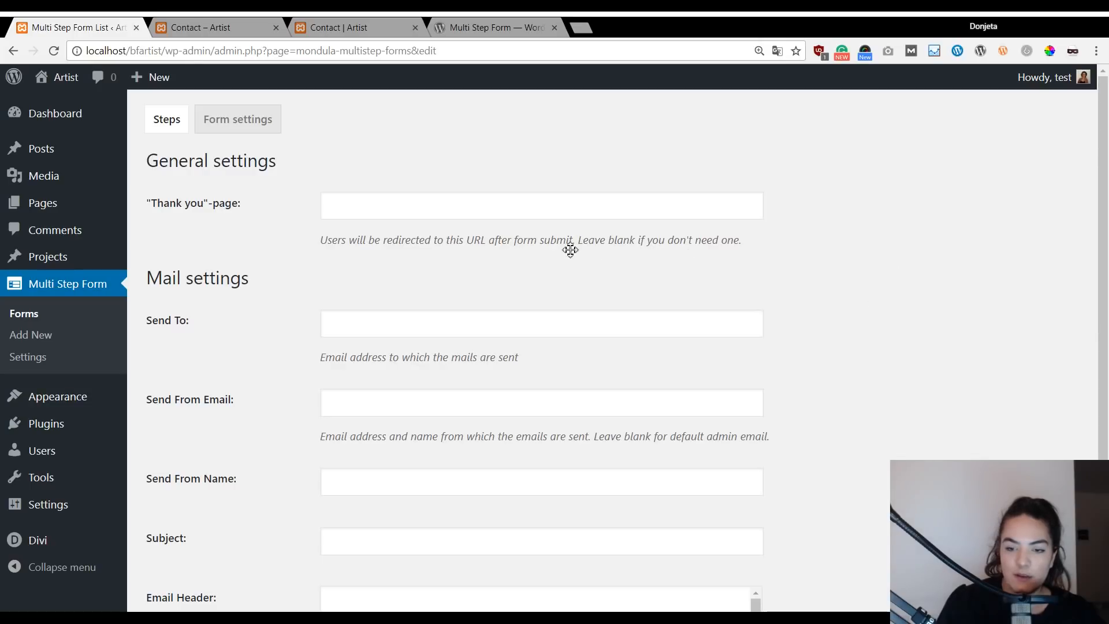
scroll(367, 294, "down", 1)
scroll(368, 294, "down", 1)
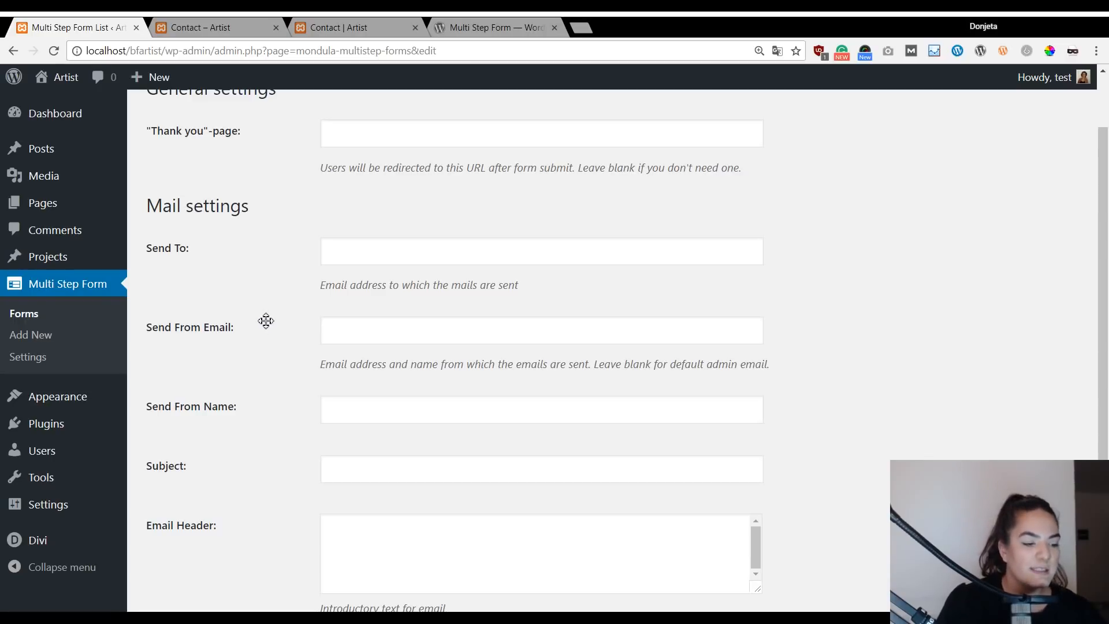
left_click(384, 246)
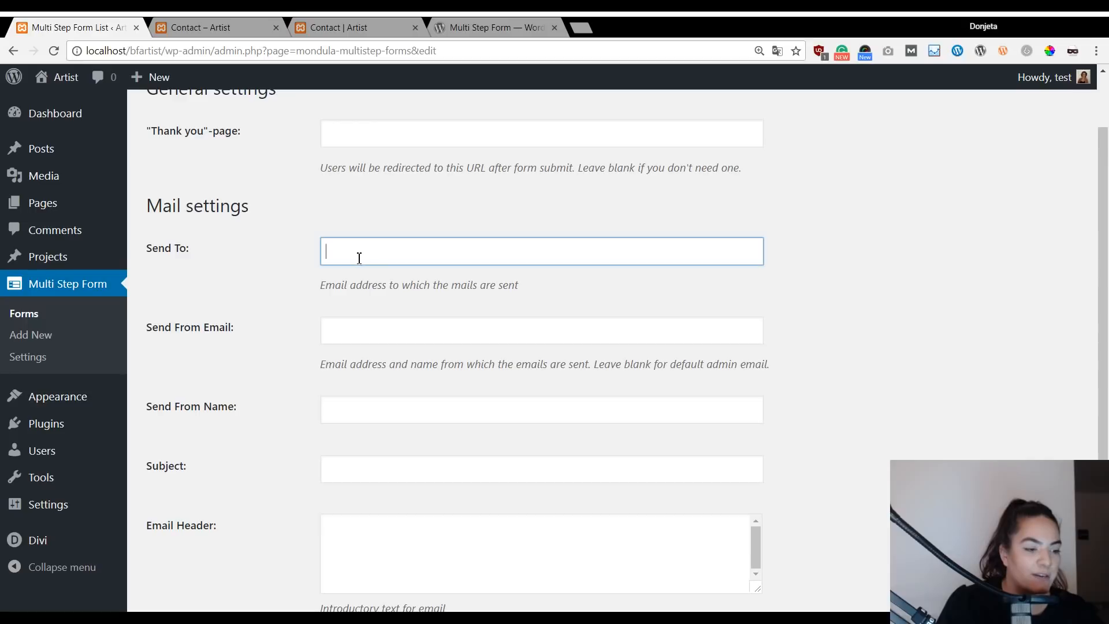
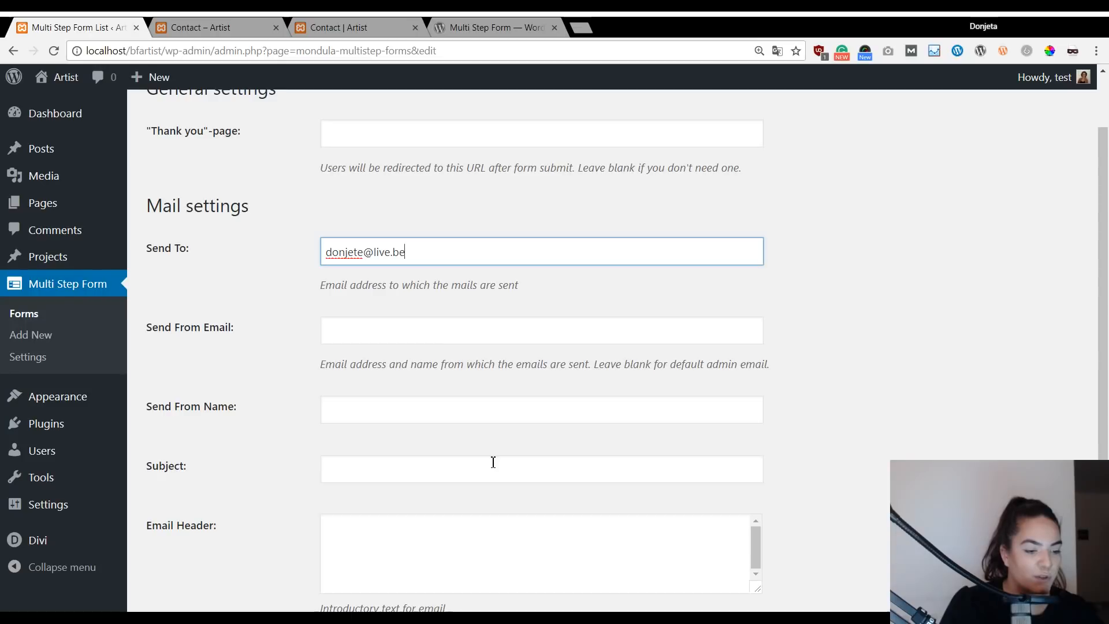
Set the notification subject to 'New Quote Request' and save the form.
left_click(506, 474)
type("New Quote Request")
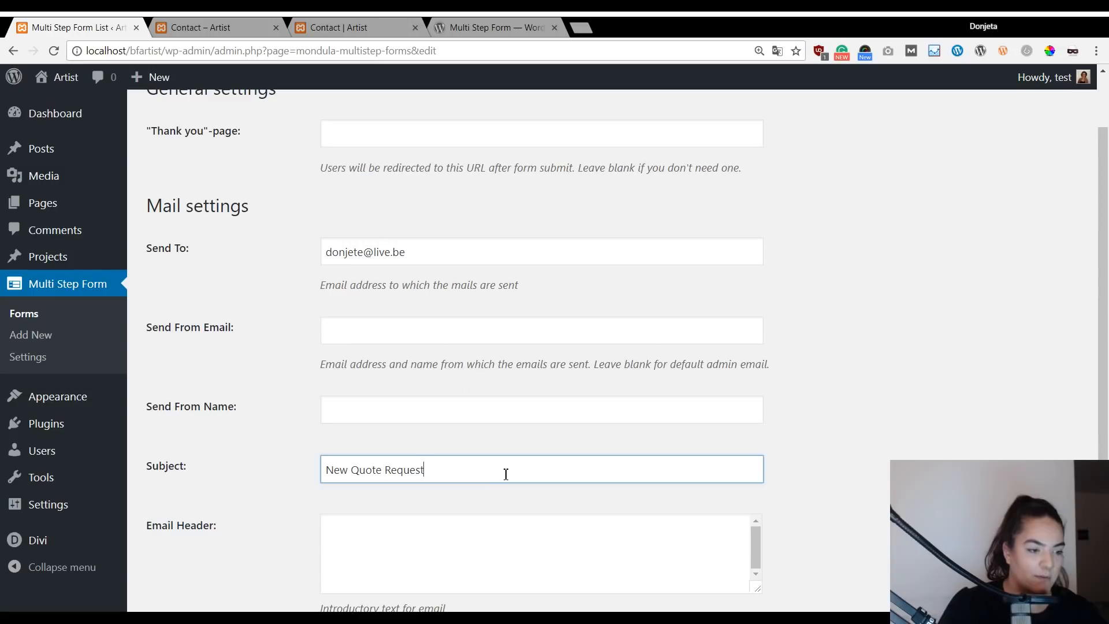
scroll(404, 167, "up", 1)
left_click(260, 216)
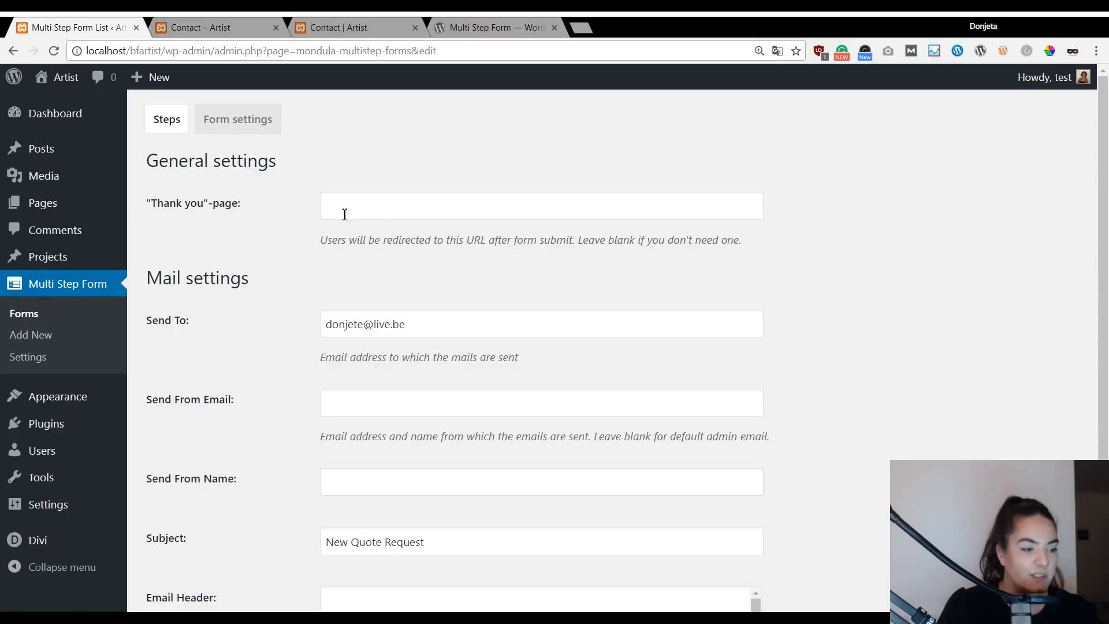
left_click(385, 210)
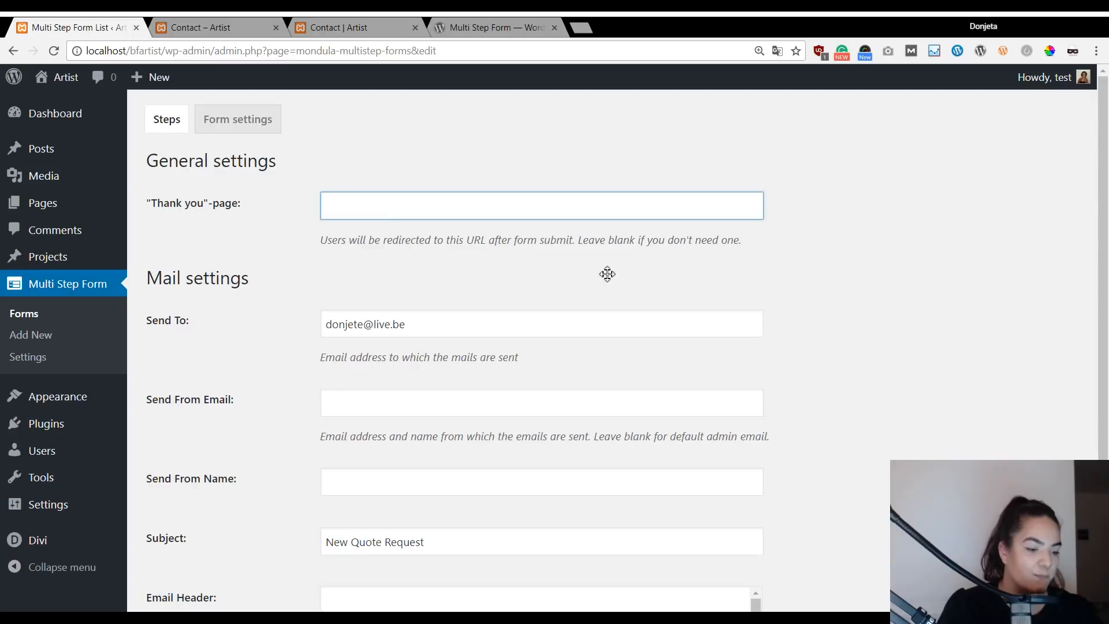
scroll(607, 274, "down", 3)
left_click(588, 549)
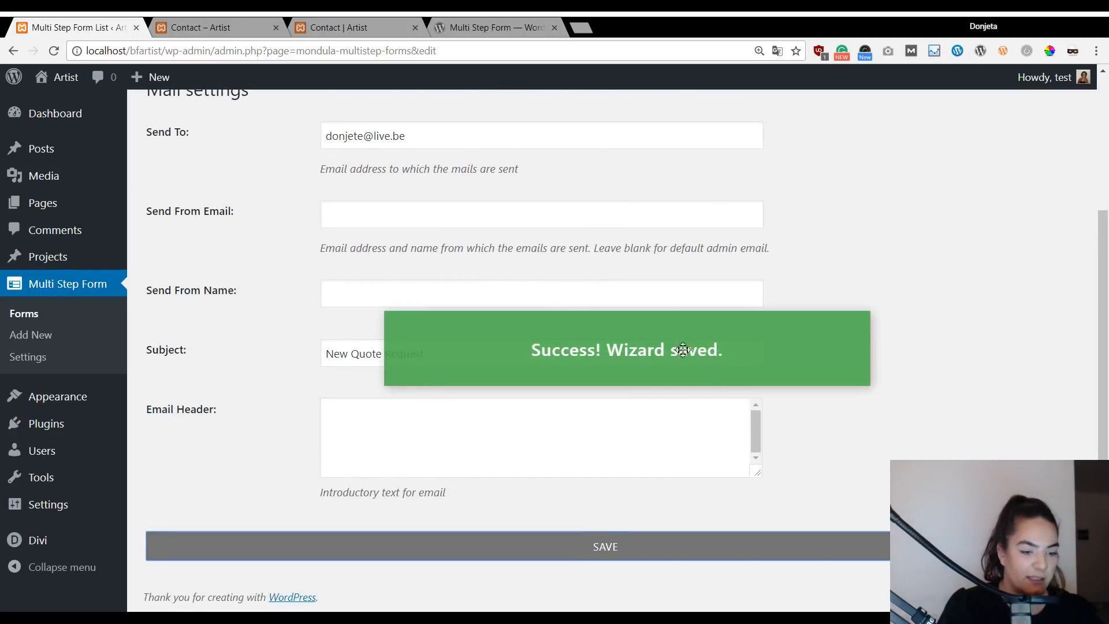
left_click(17, 315)
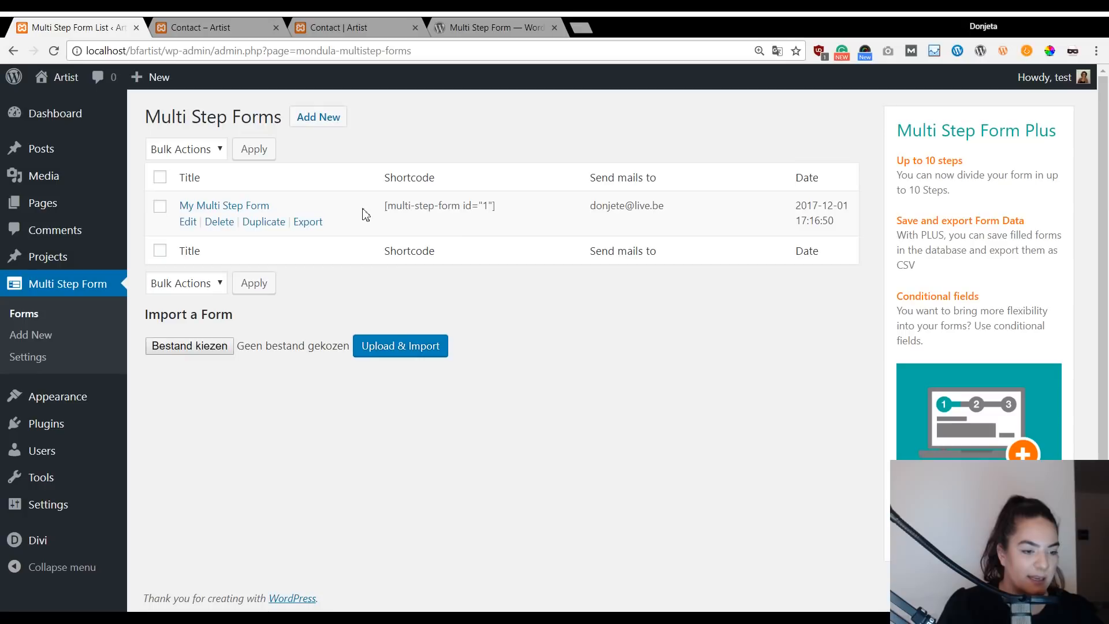
Copy the shortcode [multi-step-form id="1"] and open the Artist site's front end in a new tab.
left_click_drag(385, 205, 510, 209)
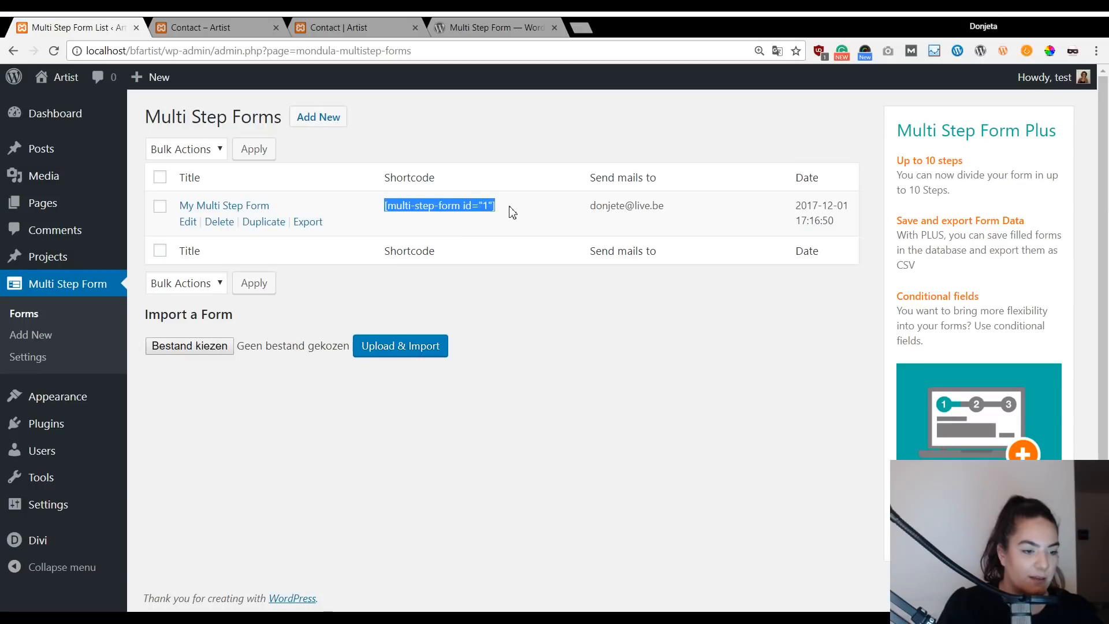
left_click(554, 326)
left_click_drag(384, 206, 506, 247)
left_click(507, 247)
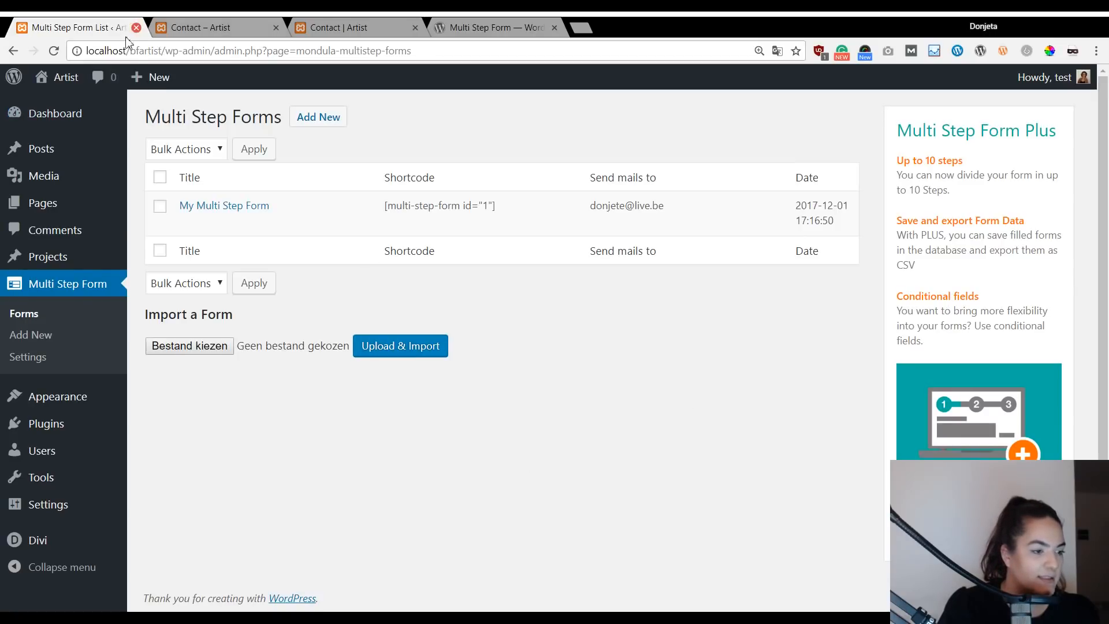
middle_click(60, 77)
Switch to the Artist site tab and open the Contact page from the site menu.
left_click(210, 25)
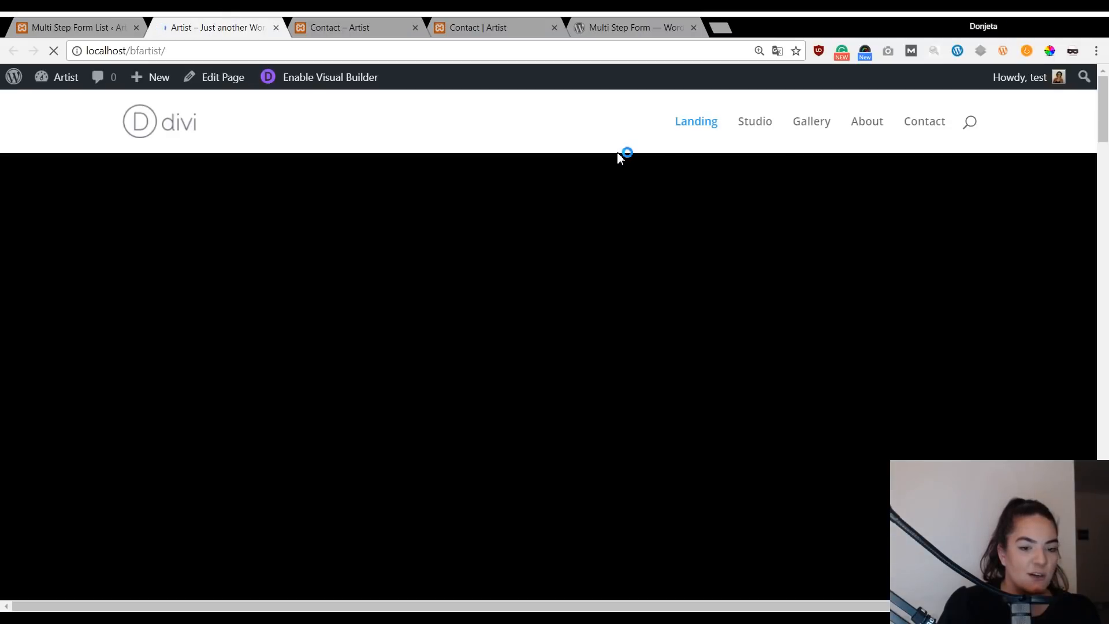
scroll(875, 178, "down", 3)
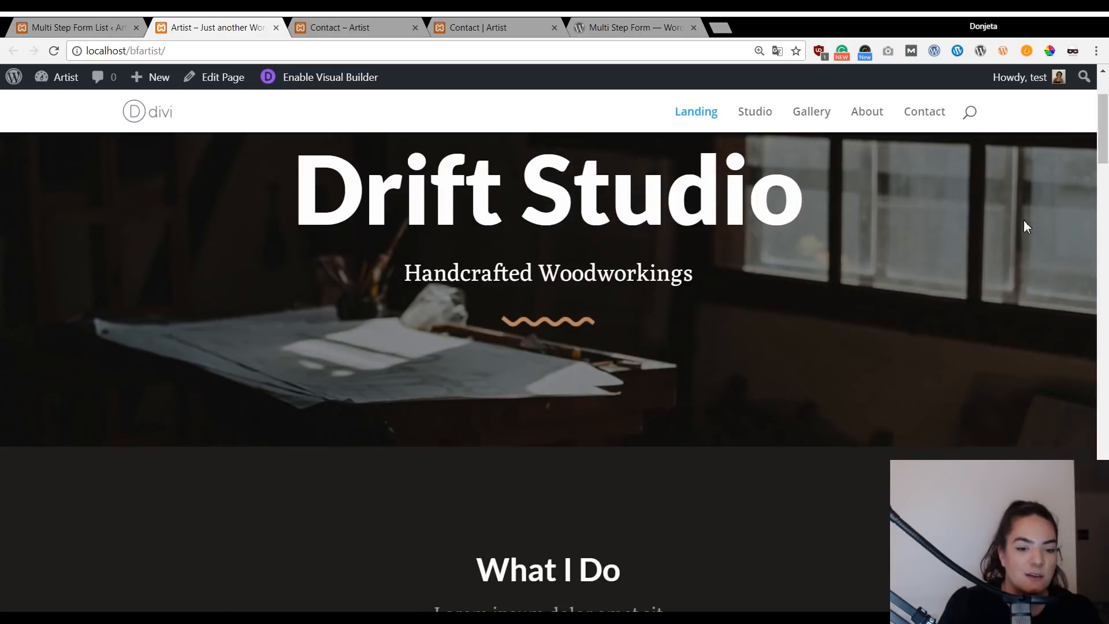
left_click_drag(1094, 165, 1092, 566)
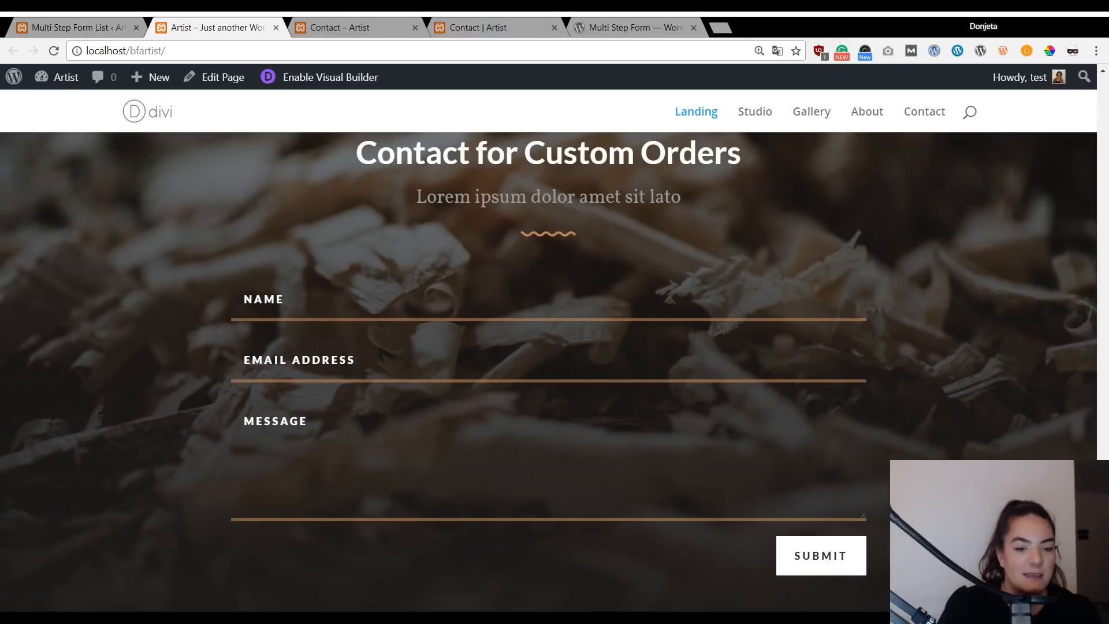
scroll(921, 167, "up", 2)
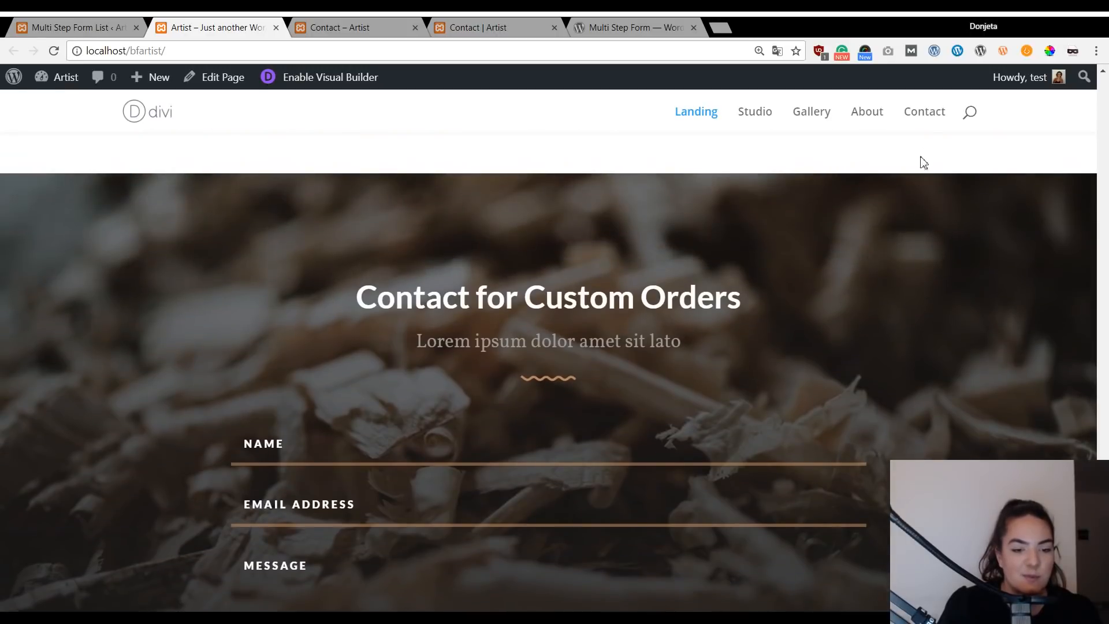
left_click(926, 119)
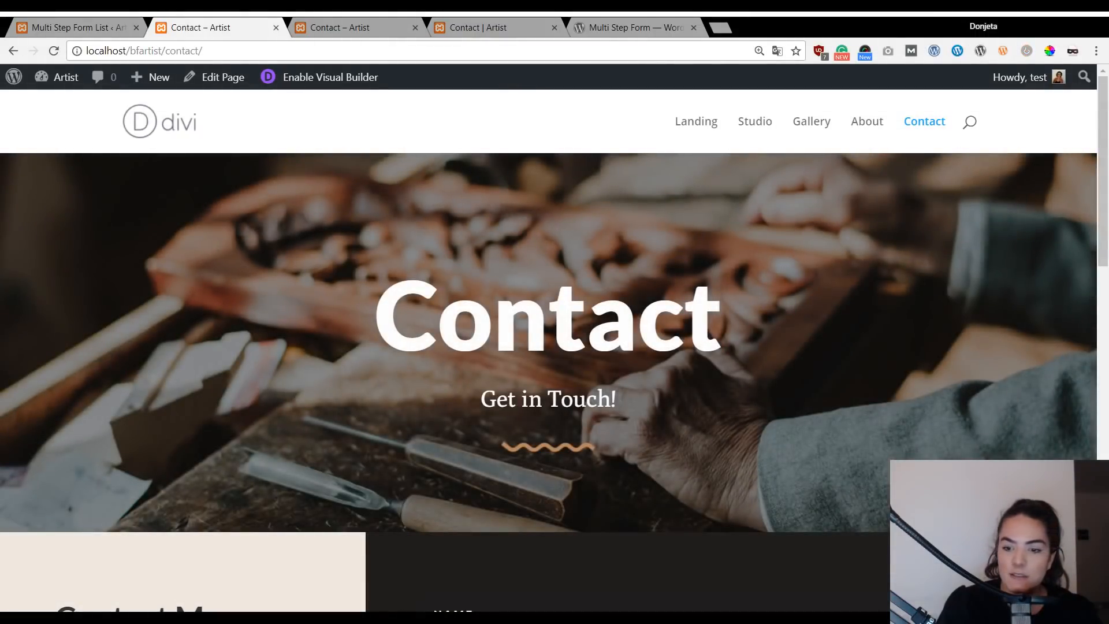
scroll(527, 272, "down", 8)
scroll(530, 270, "up", 8)
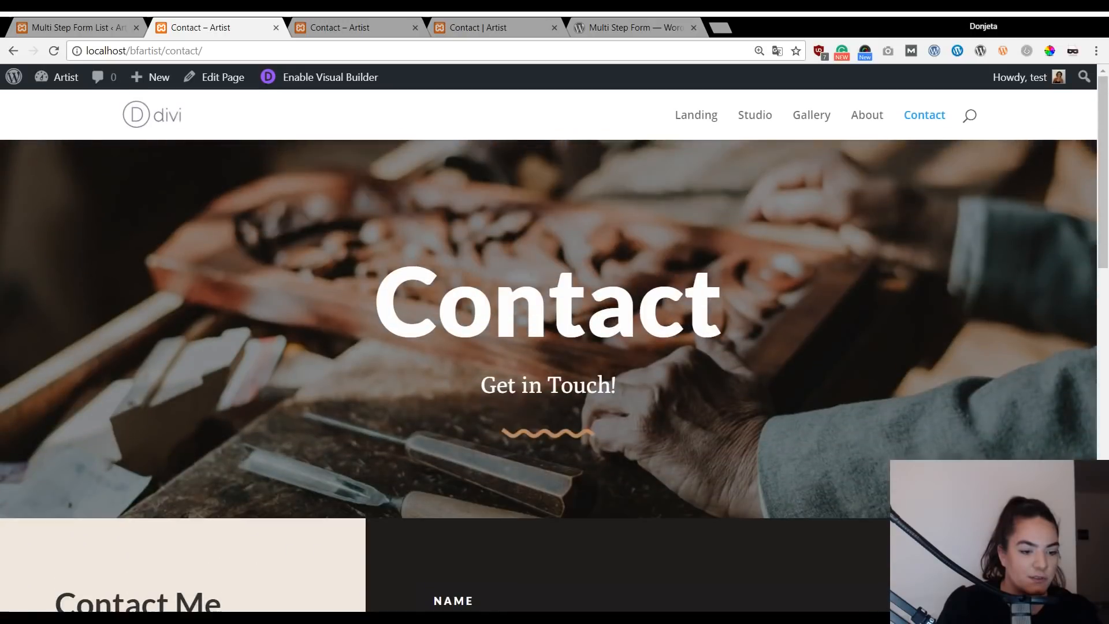
scroll(441, 227, "up", 1)
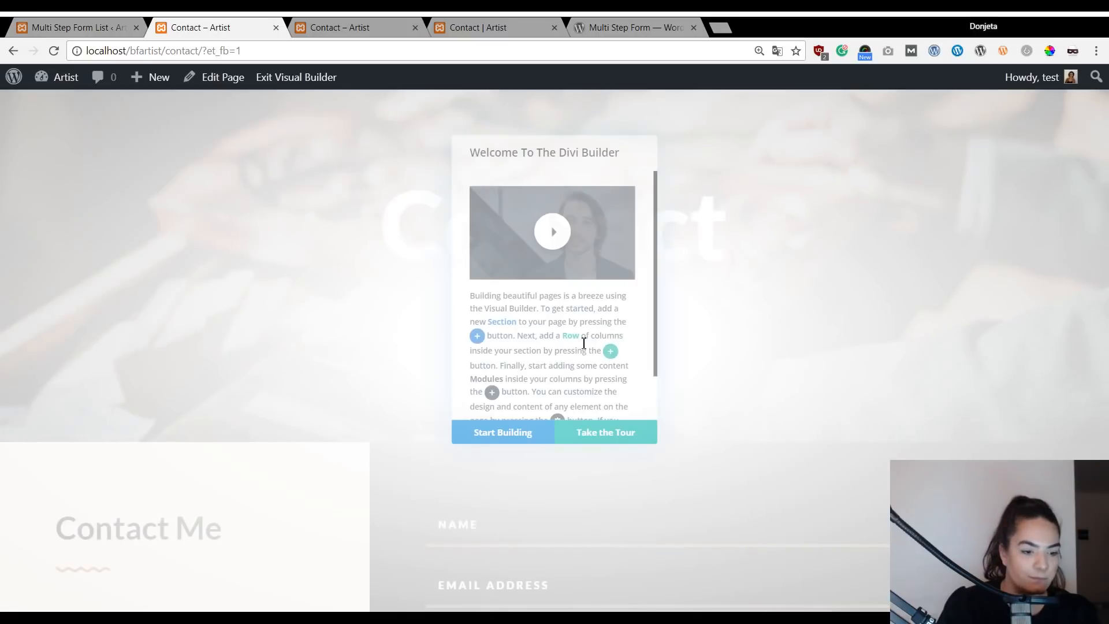
Start building and delete the old Name/Email/Message contact form module.
left_click(488, 525)
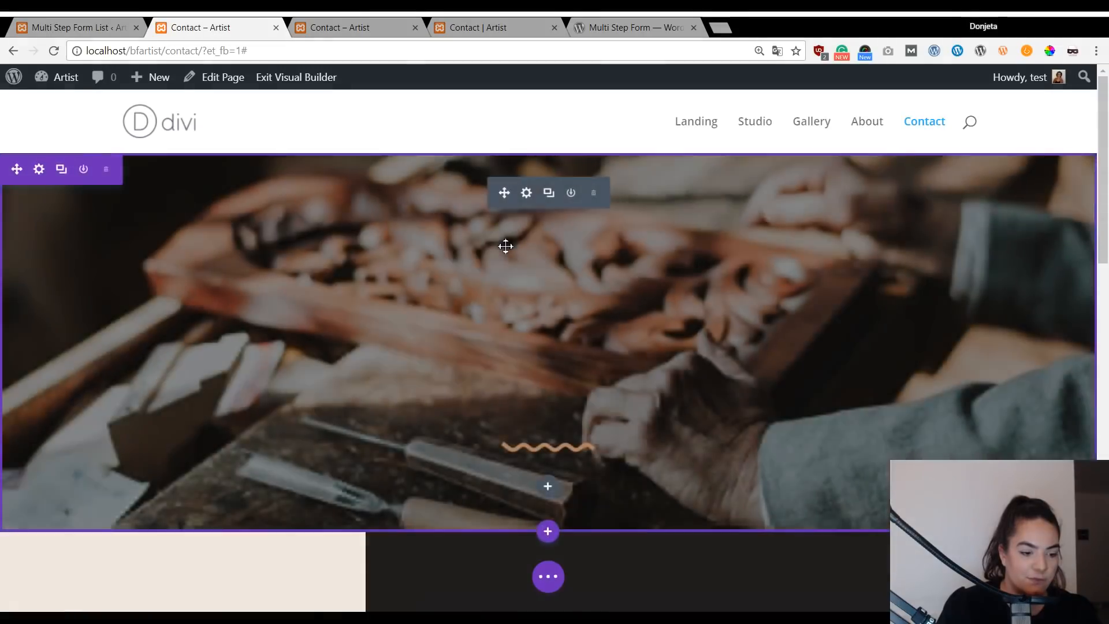
scroll(800, 430, "down", 4)
scroll(800, 430, "down", 1)
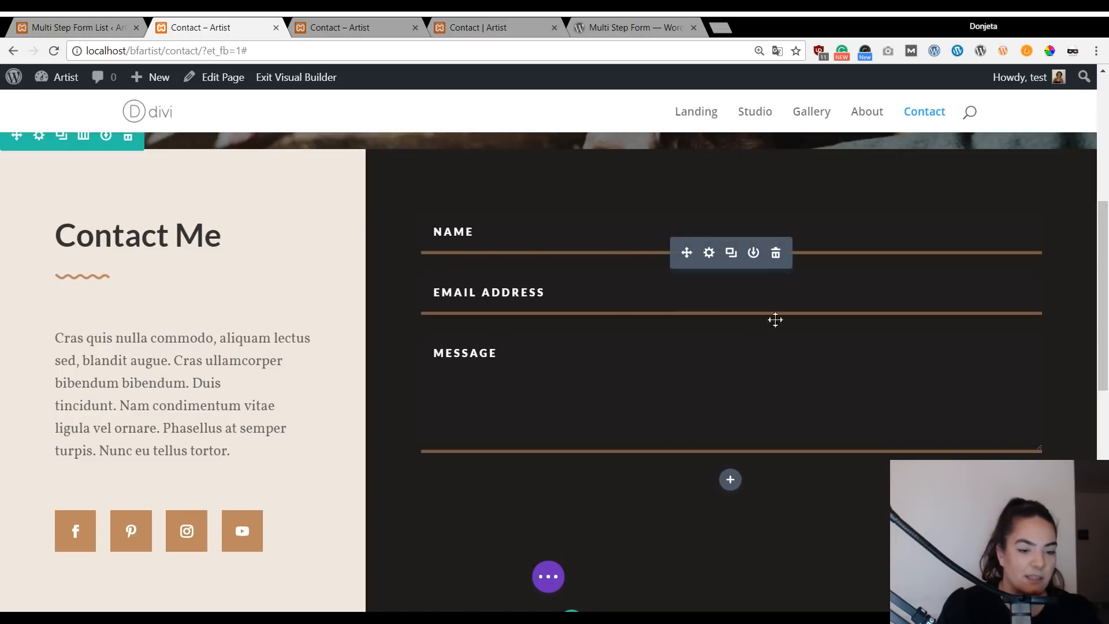
left_click(776, 253)
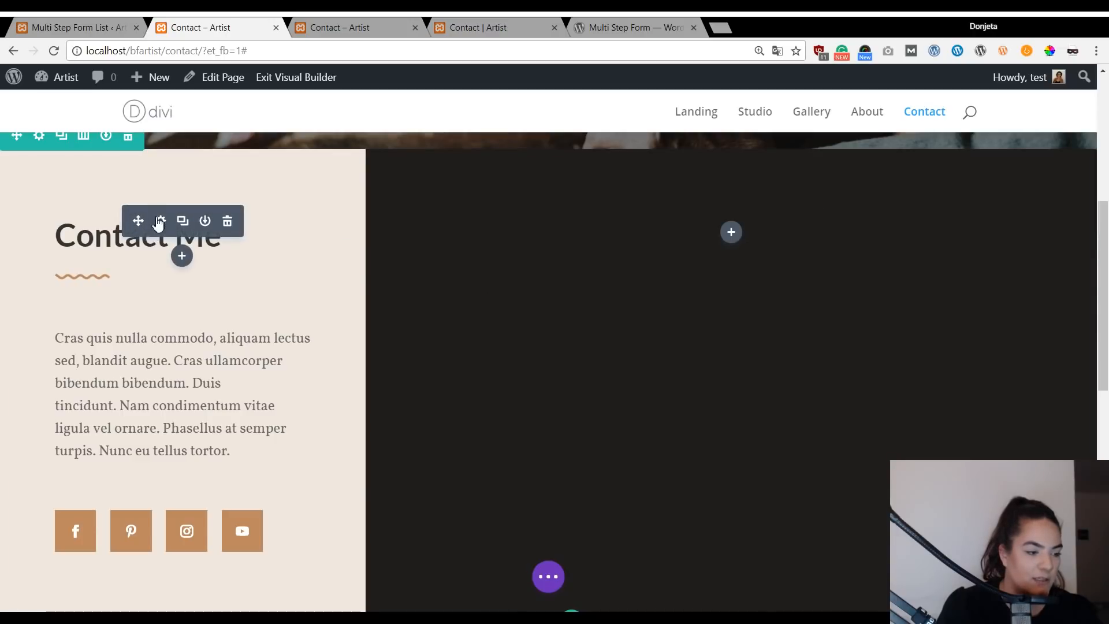
Duplicate the Contact Me heading and wavy divider and move the copies into the dark right column.
left_click(182, 222)
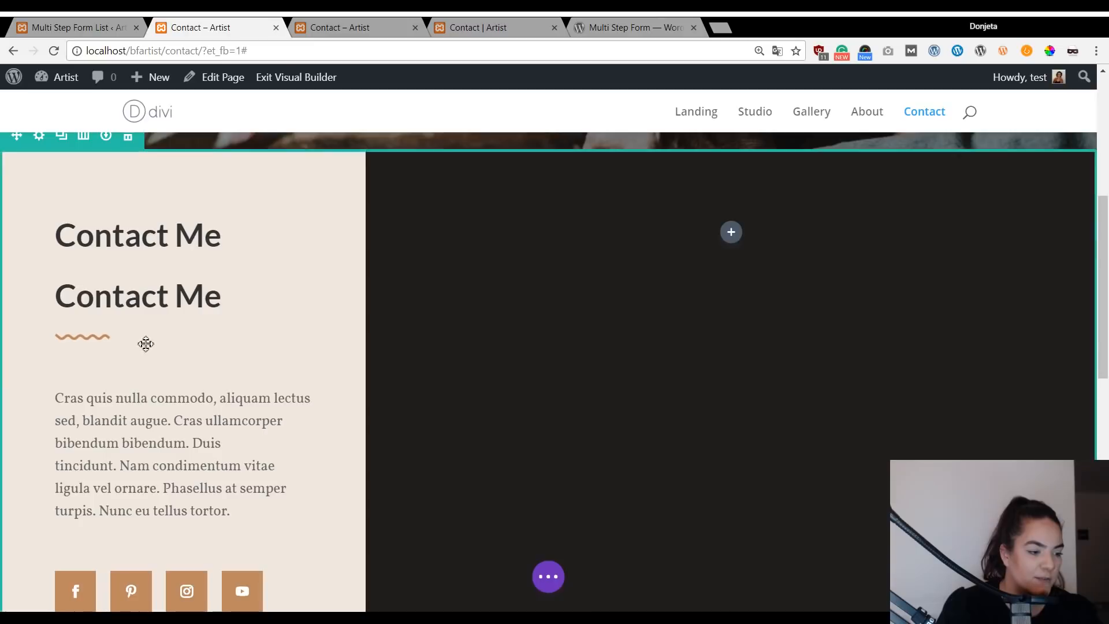
left_click(83, 343)
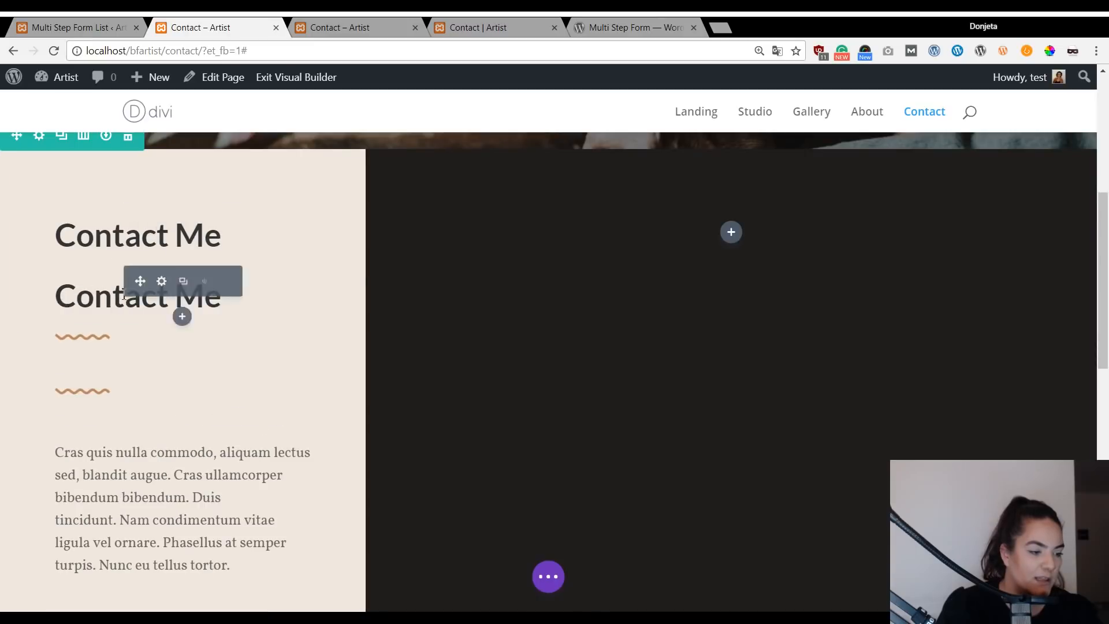
left_click_drag(135, 287, 436, 263)
mouse_move(61, 335)
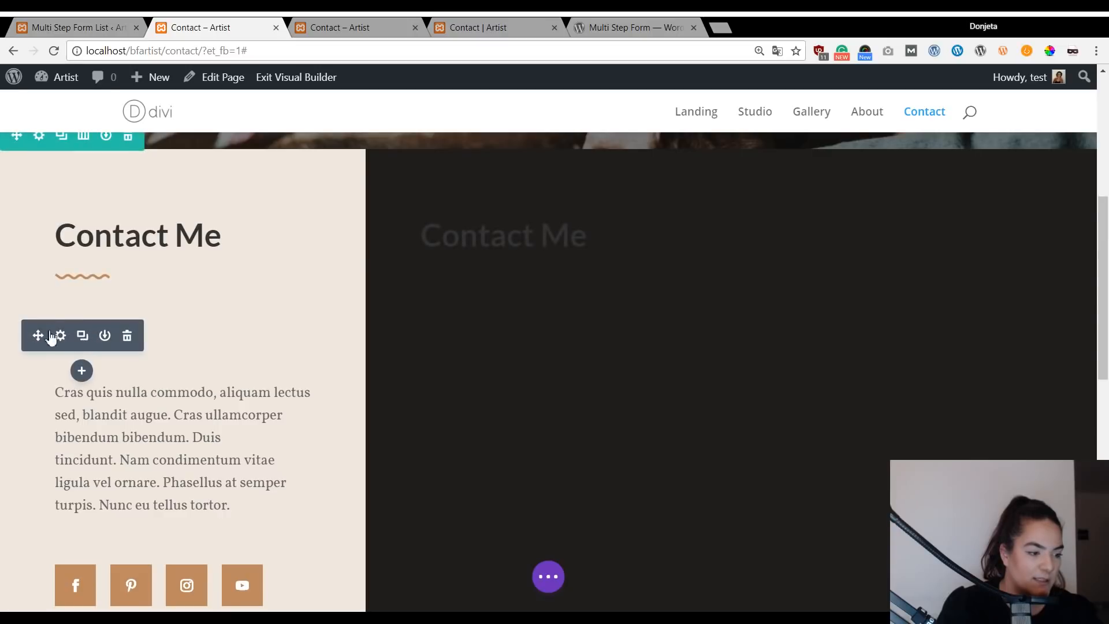
left_click_drag(33, 337, 478, 292)
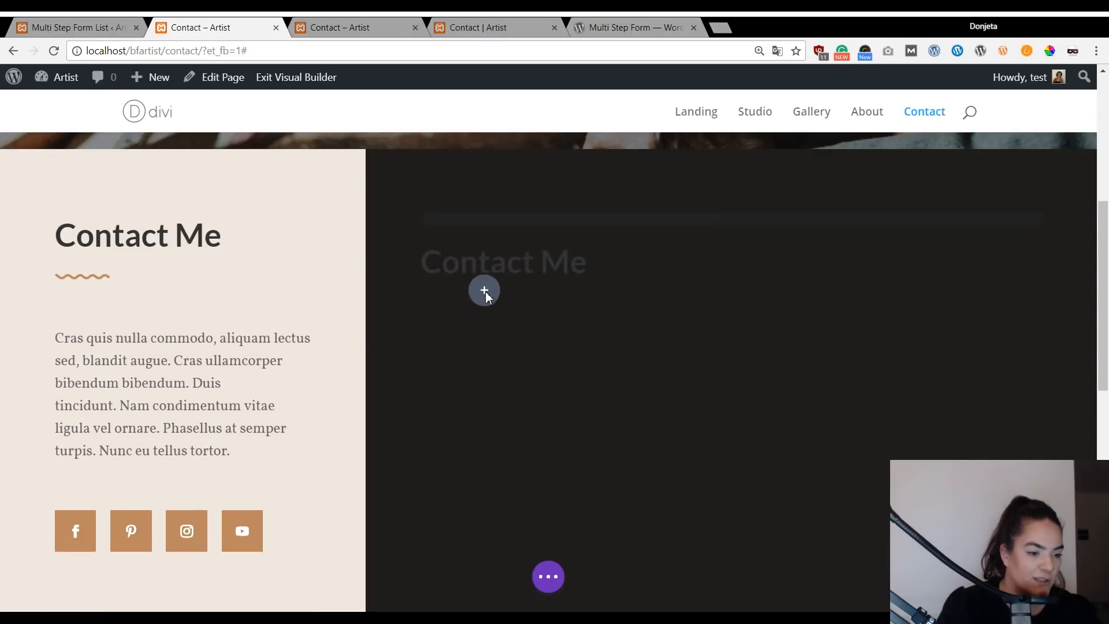
Place the divider under the copied heading and change the heading text to 'Request a Quote'.
left_click_drag(715, 324, 488, 363)
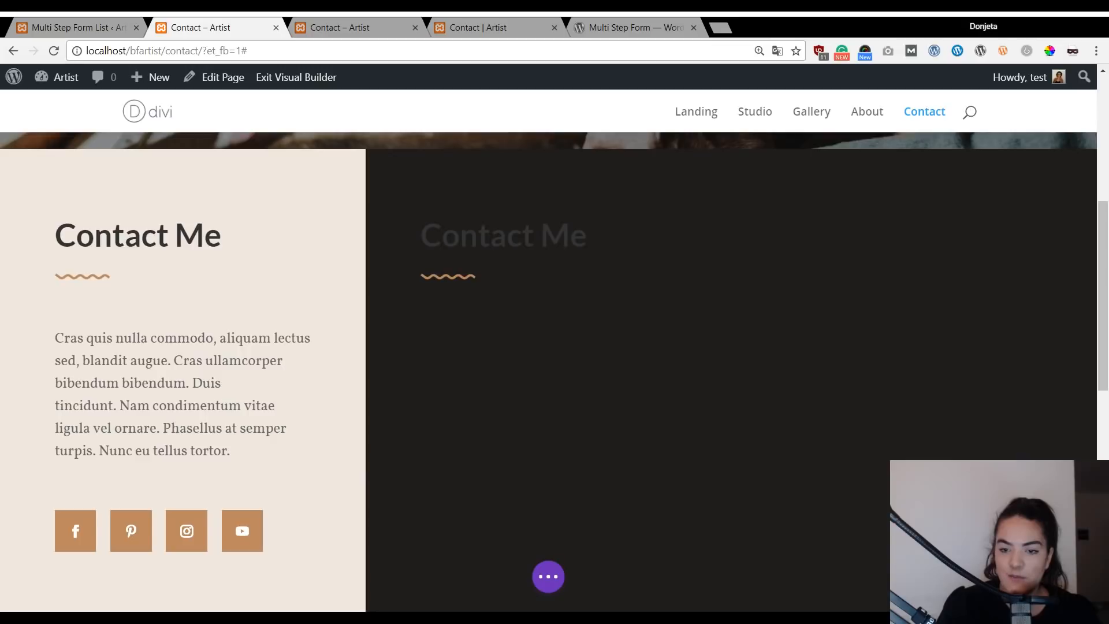
left_click(583, 243)
left_click_drag(584, 240, 427, 241)
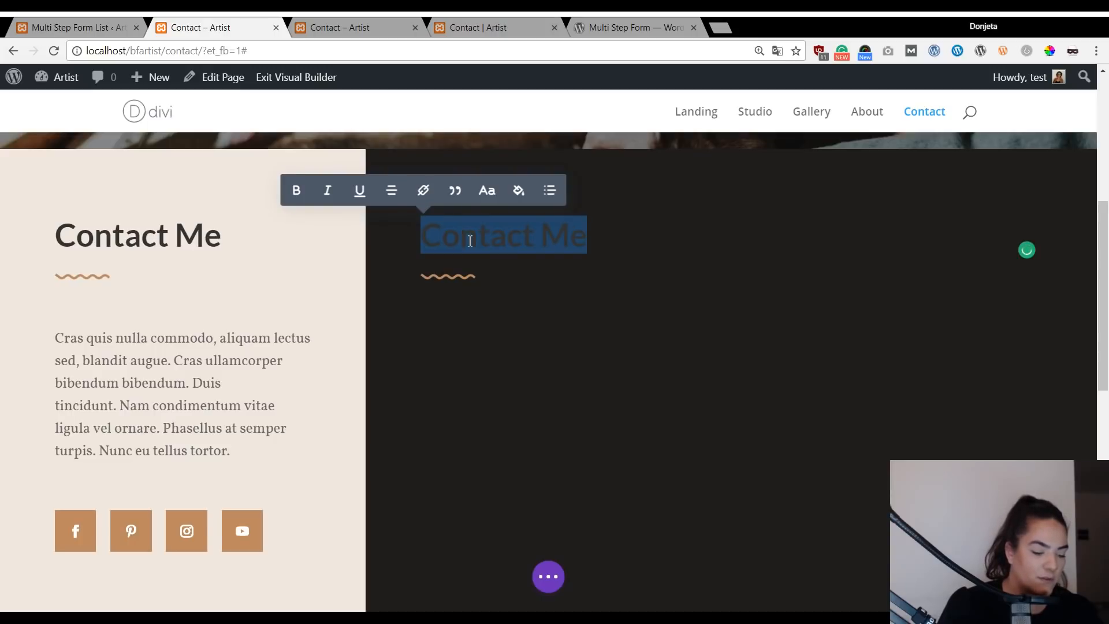
type("Request a Quote")
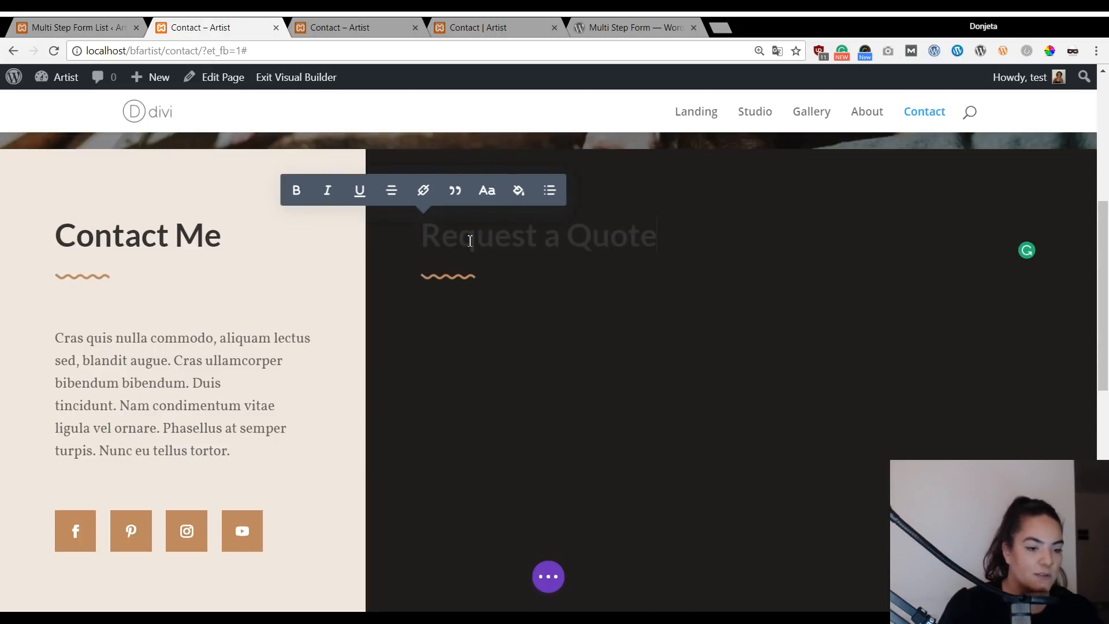
Color the Request a Quote heading light cream #efe8de.
triple_click(470, 241)
left_click(517, 190)
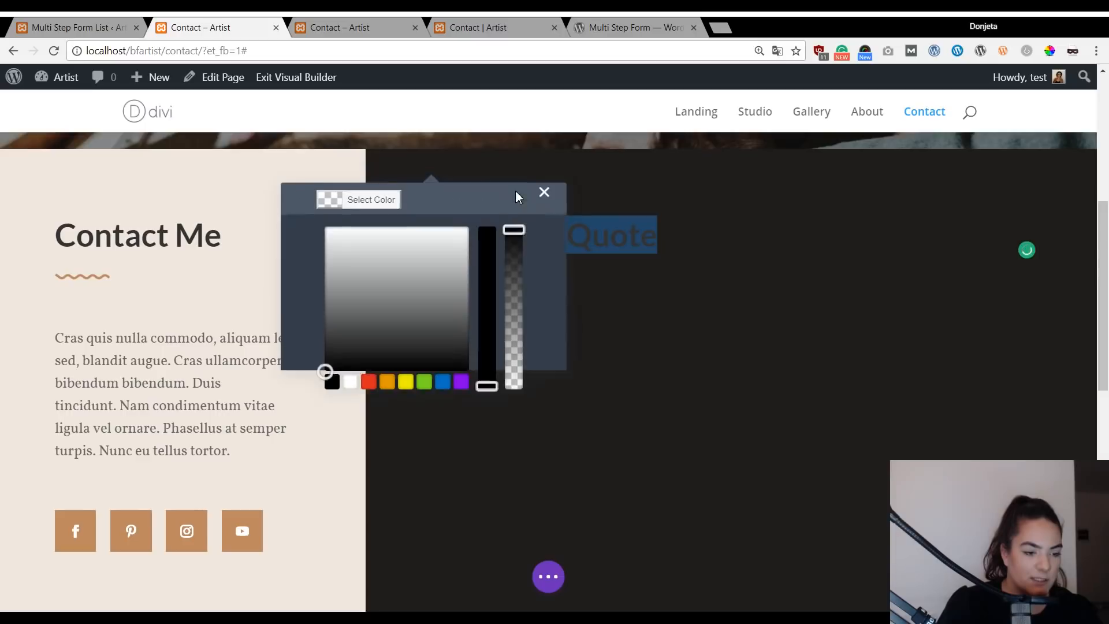
left_click(360, 272)
type("#efe8de")
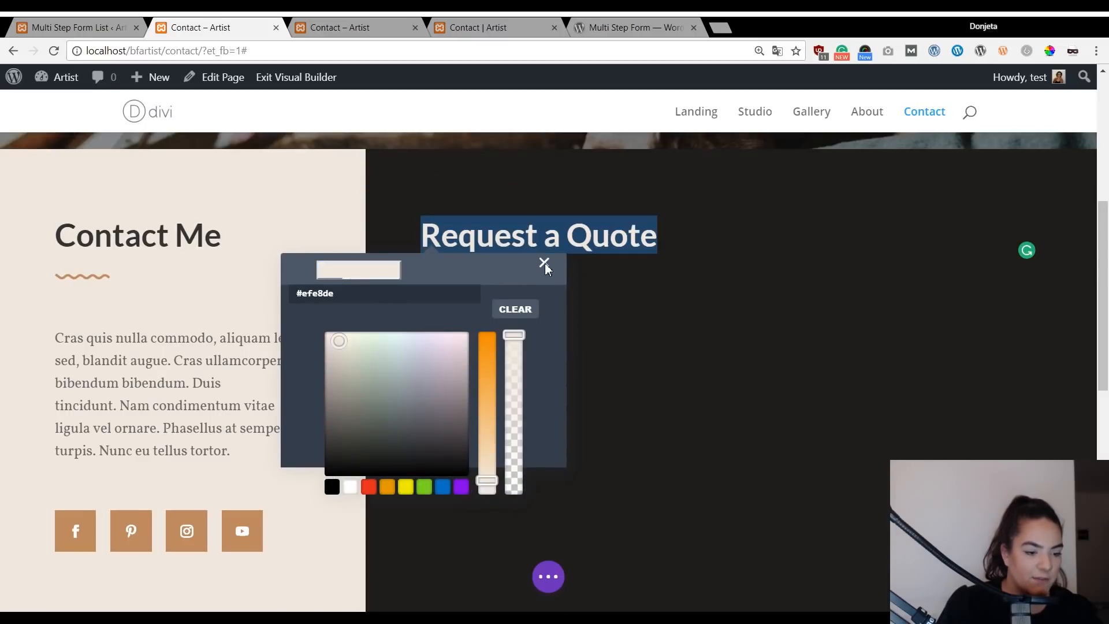
left_click(545, 264)
left_click(661, 242)
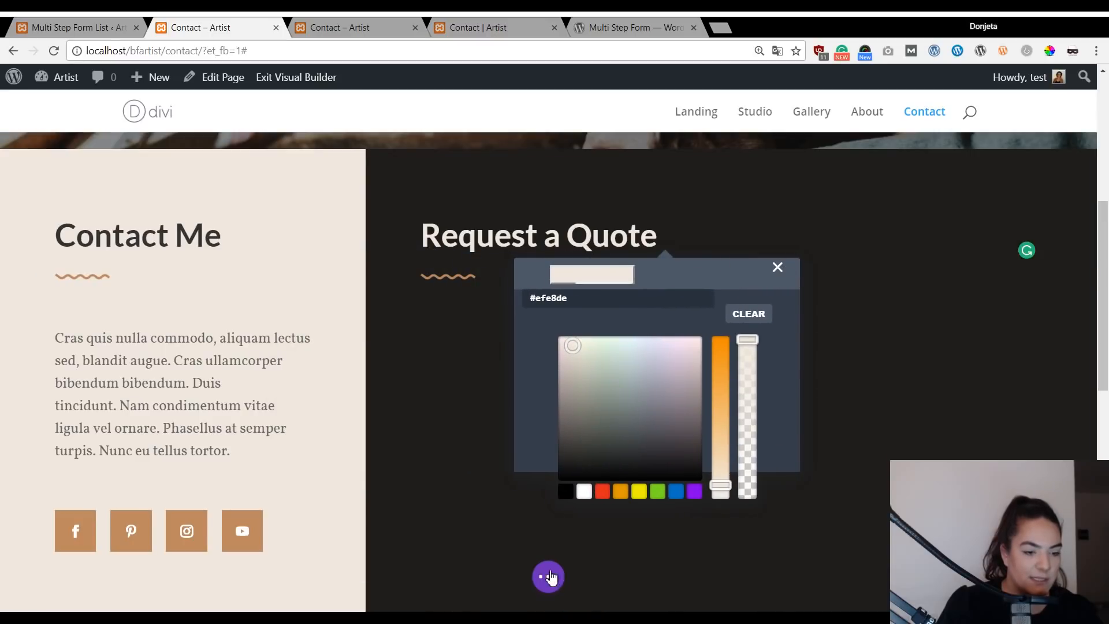
scroll(768, 466, "down", 4)
scroll(635, 533, "up", 6)
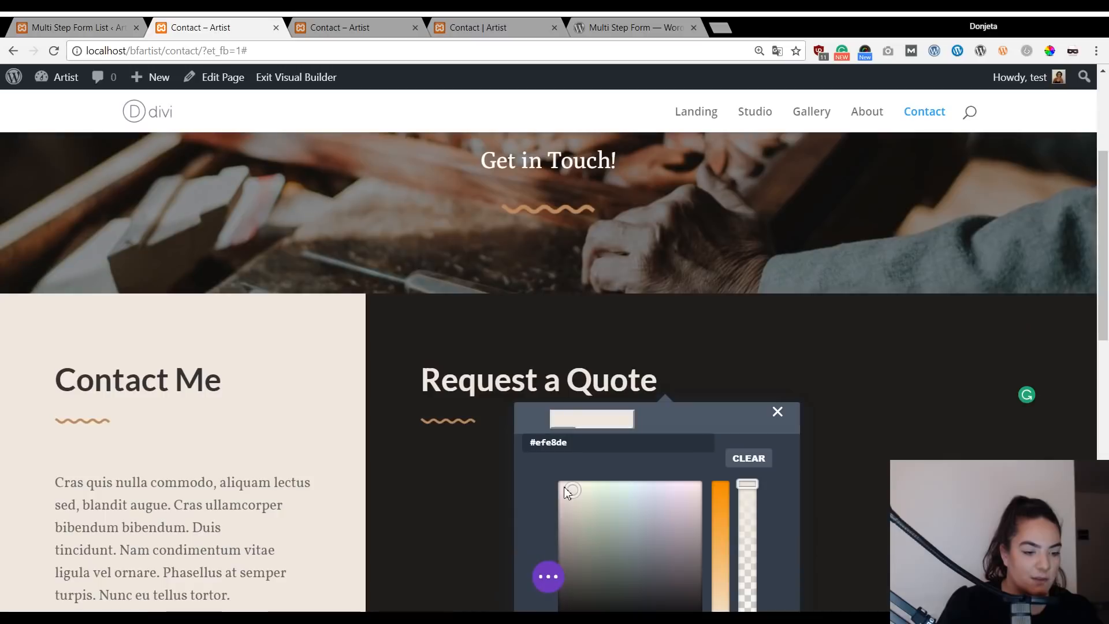
left_click(552, 580)
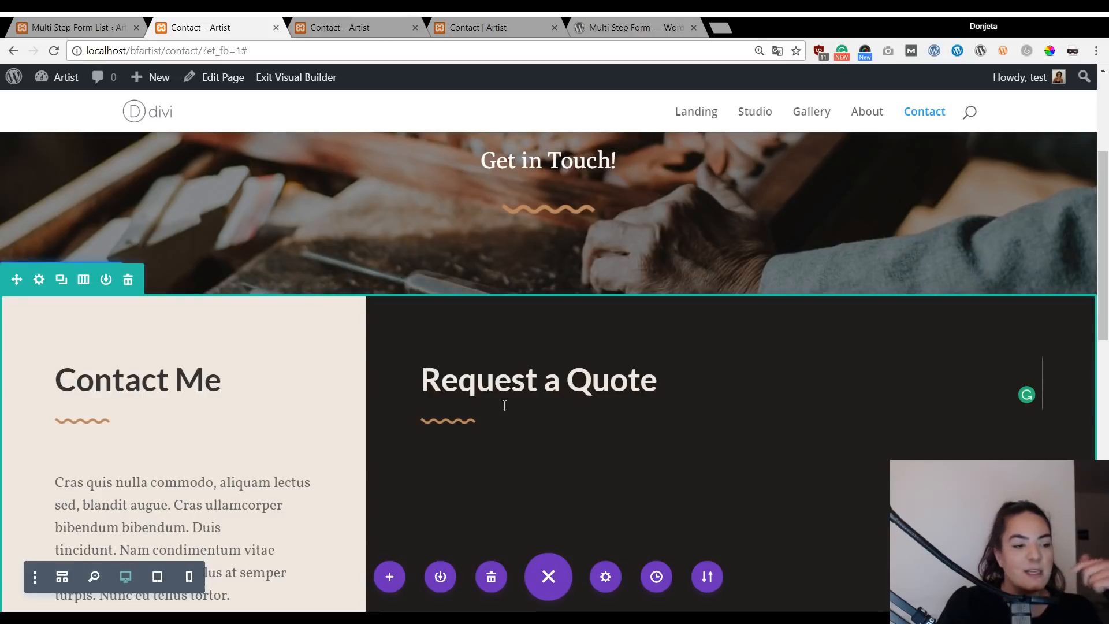
scroll(628, 377, "down", 3)
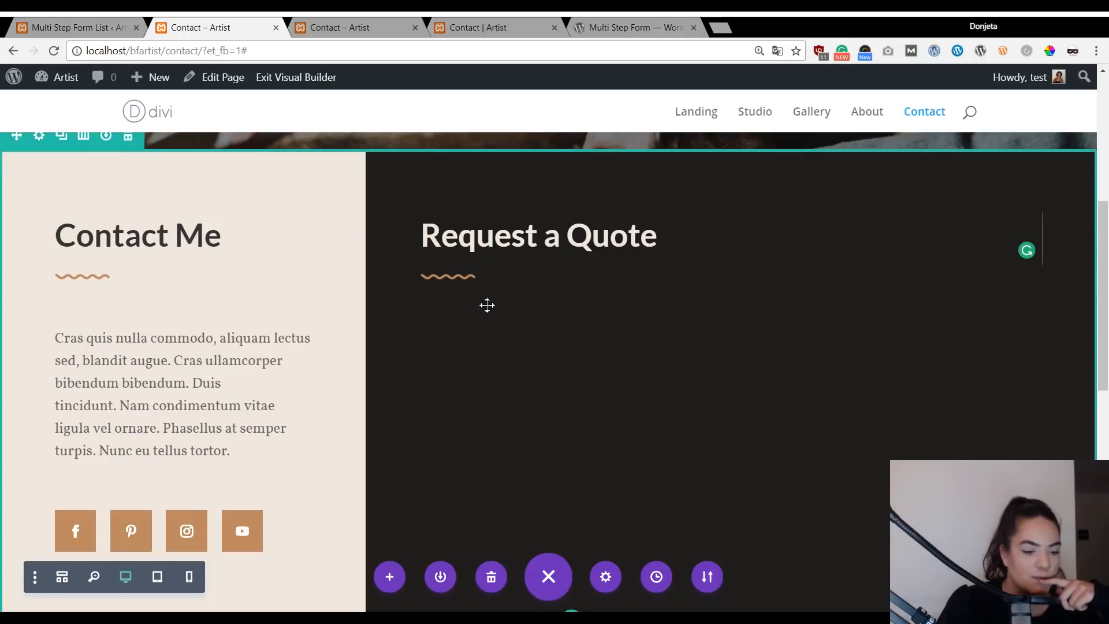
scroll(751, 433, "down", 3)
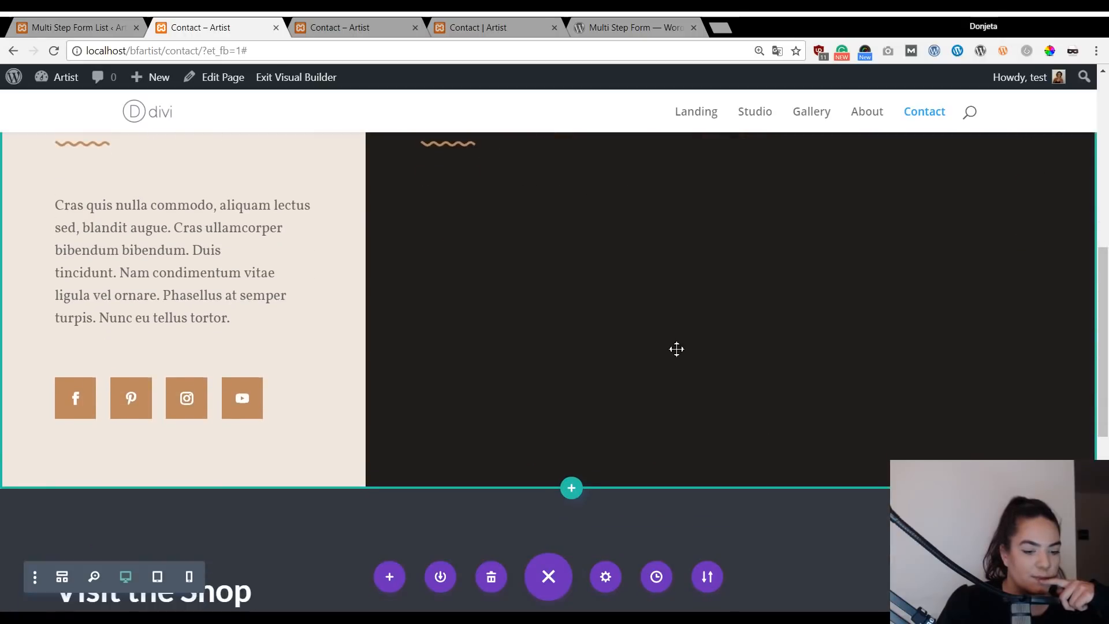
scroll(445, 373, "up", 4)
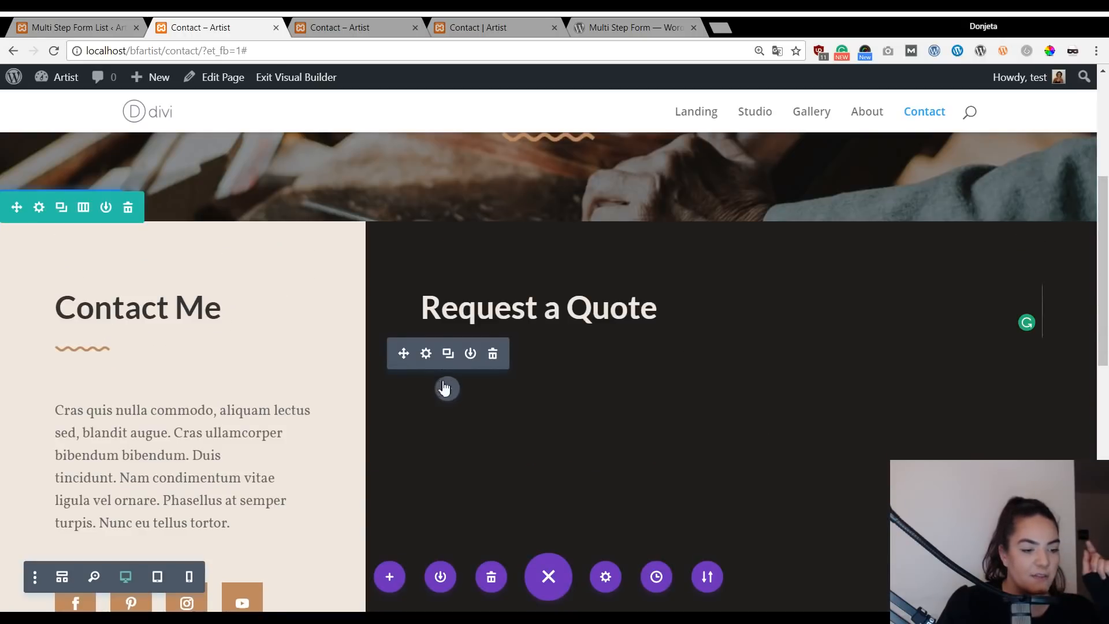
Insert a Text module beneath the Request a Quote divider and enlarge its settings panel.
left_click(446, 388)
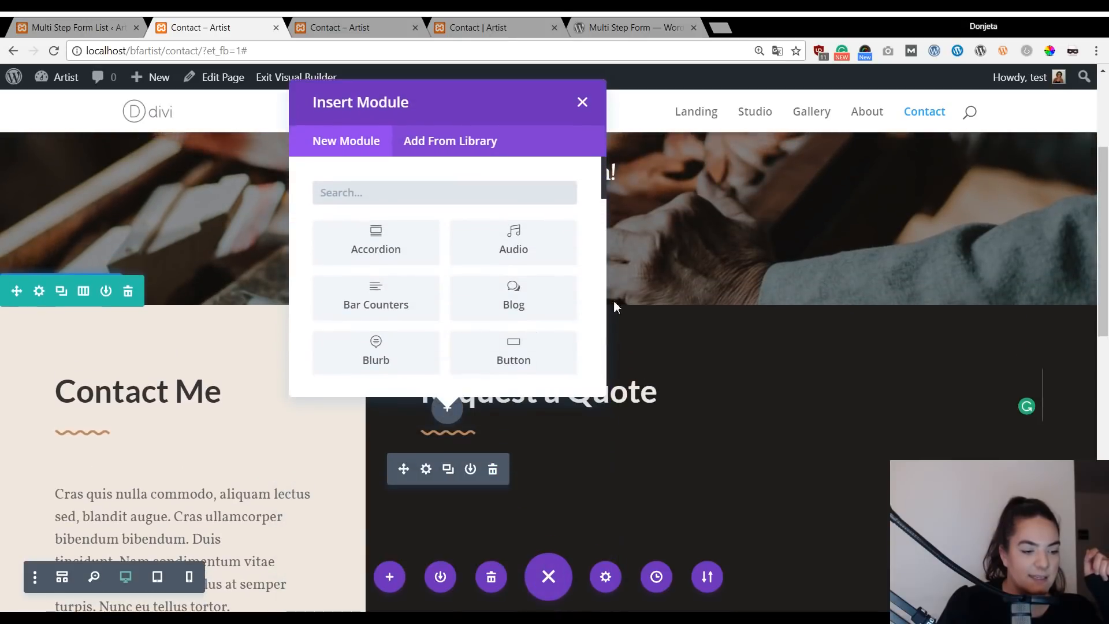
scroll(675, 263, "down", 2)
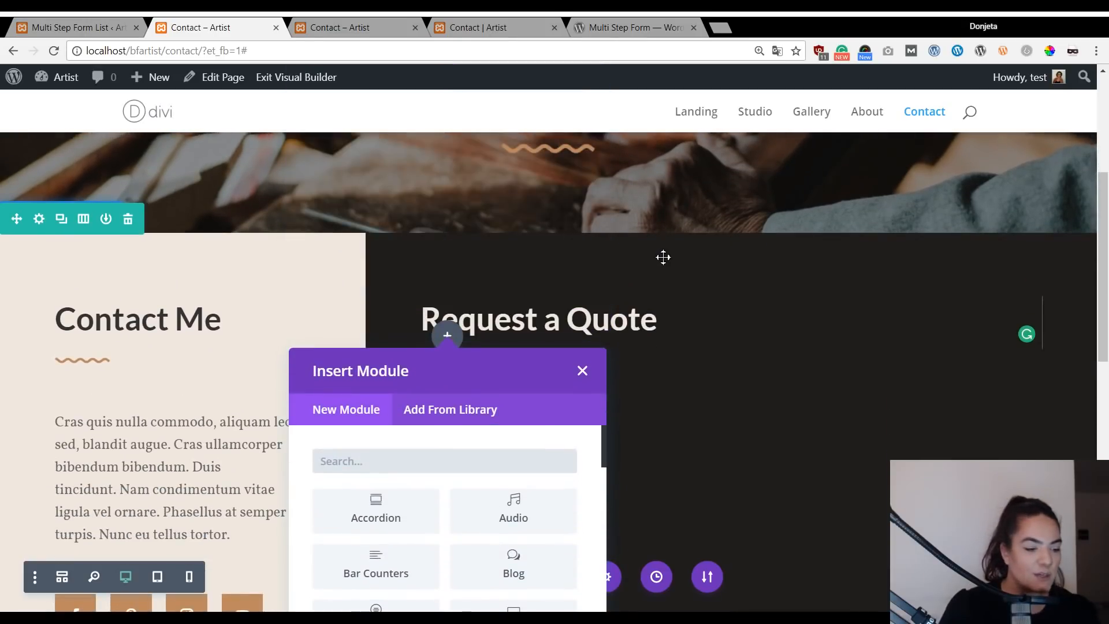
scroll(757, 351, "down", 3)
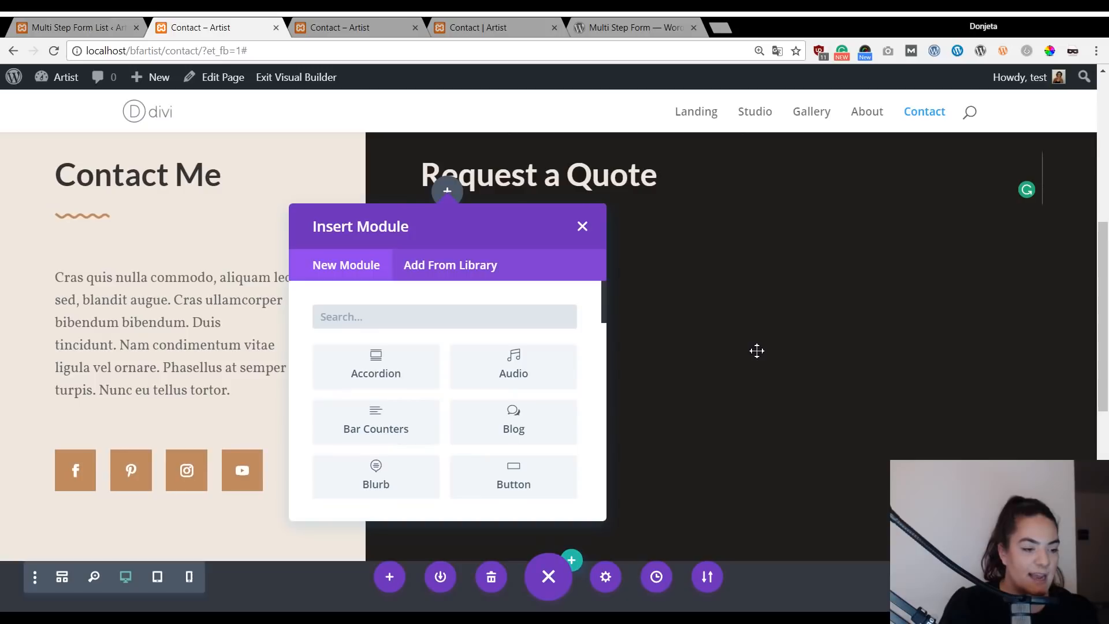
type("ext")
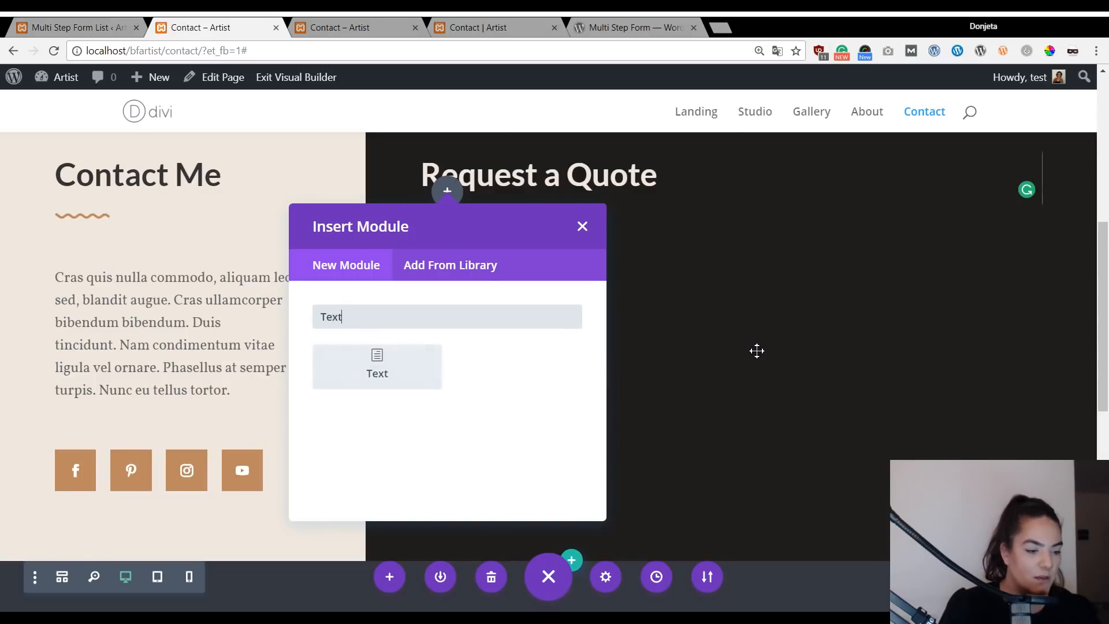
left_click(365, 376)
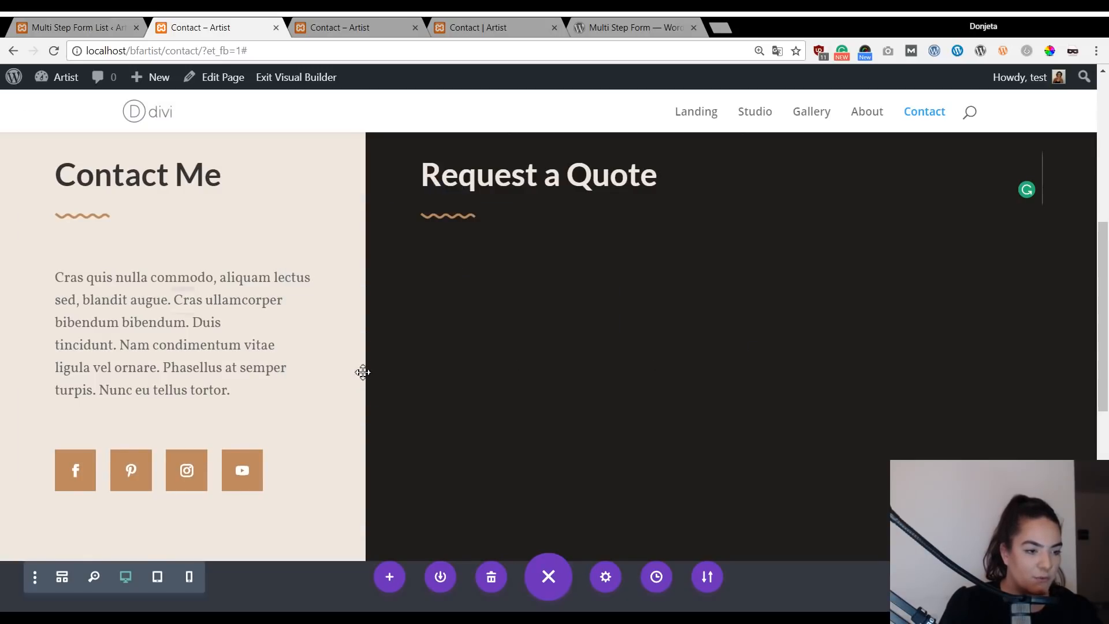
left_click_drag(197, 122, 728, 130)
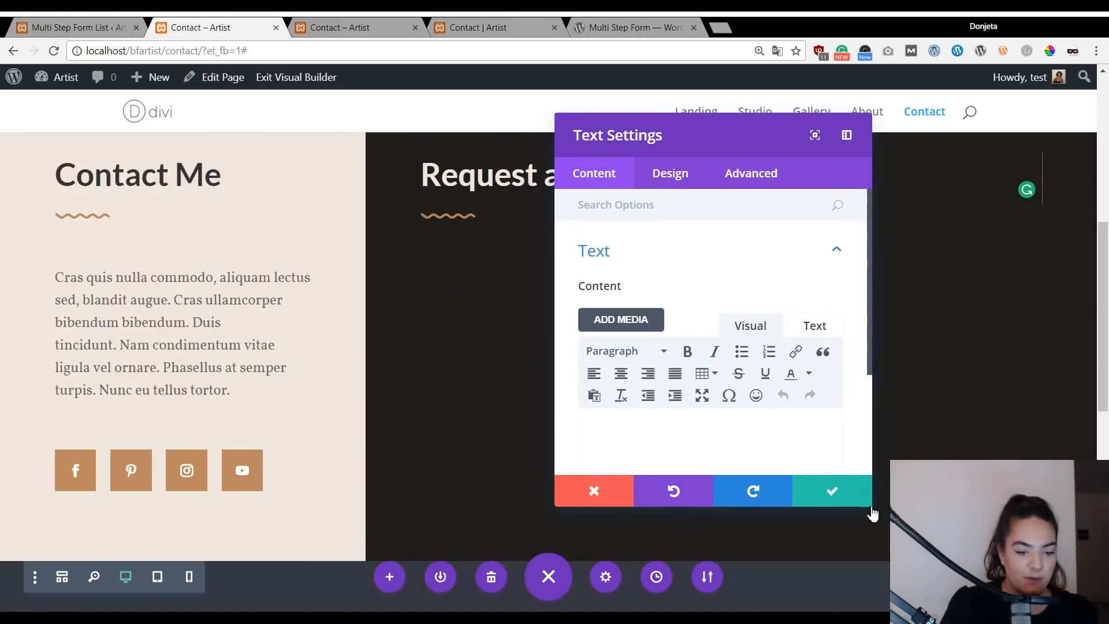
left_click_drag(872, 509, 988, 563)
left_click(760, 407)
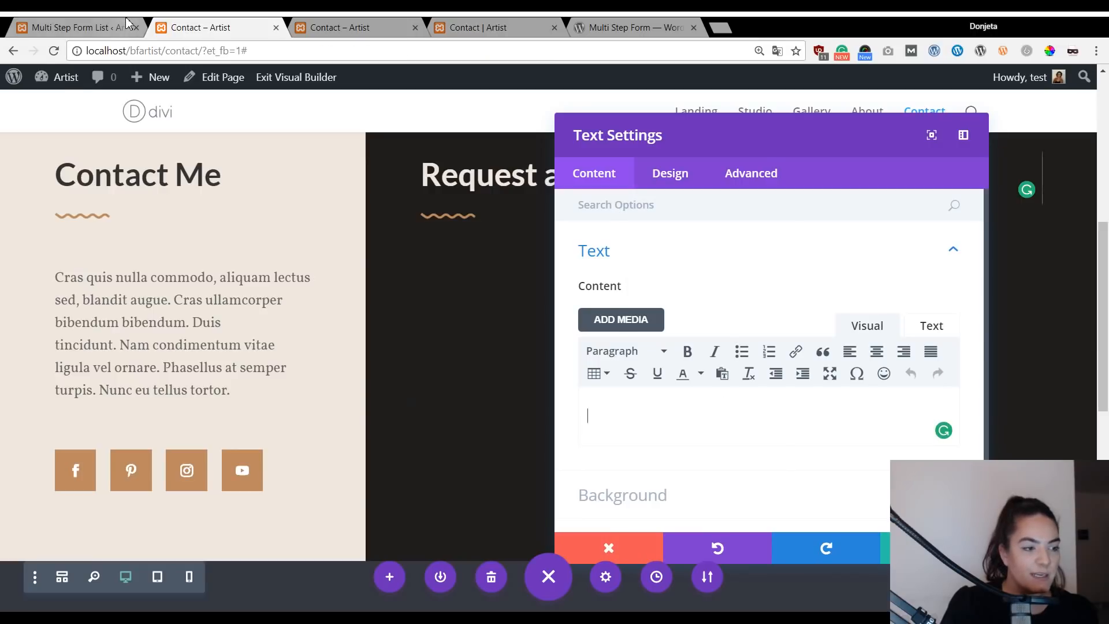
left_click(81, 27)
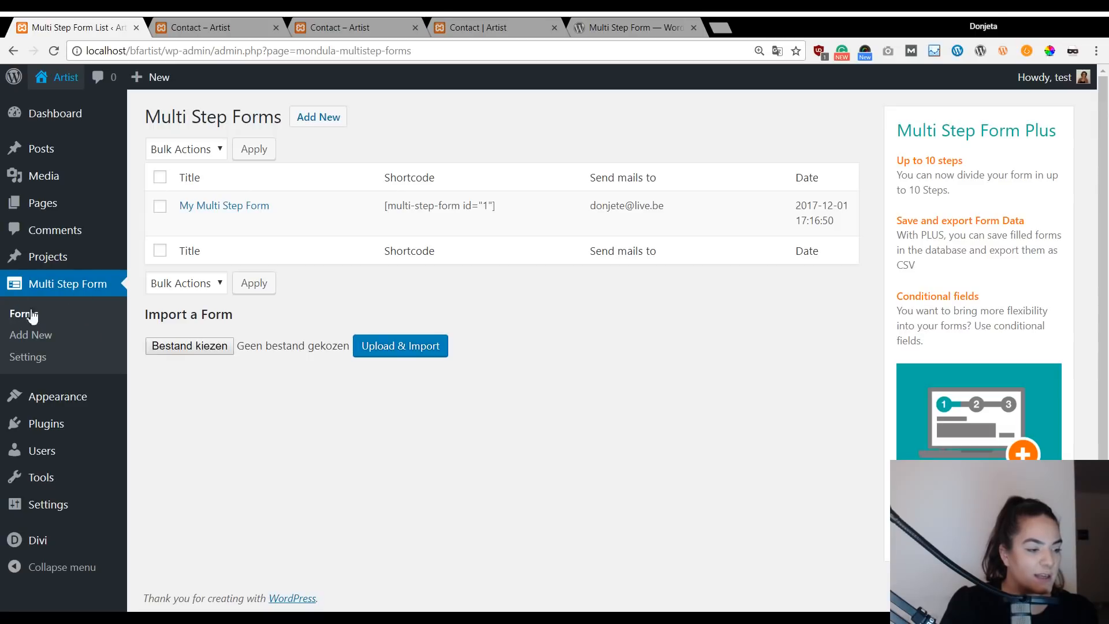
Paste the [multi-step-form id="1"] shortcode into the Text module's content and save the module.
left_click_drag(387, 208, 508, 216)
key("ctrl+c")
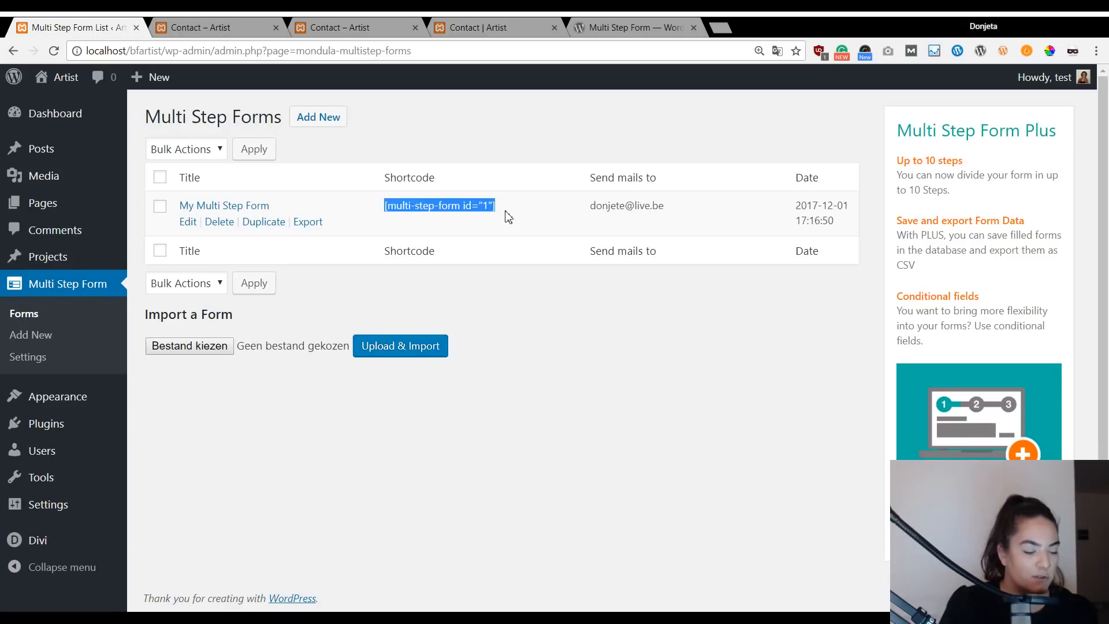
left_click(495, 27)
left_click(375, 23)
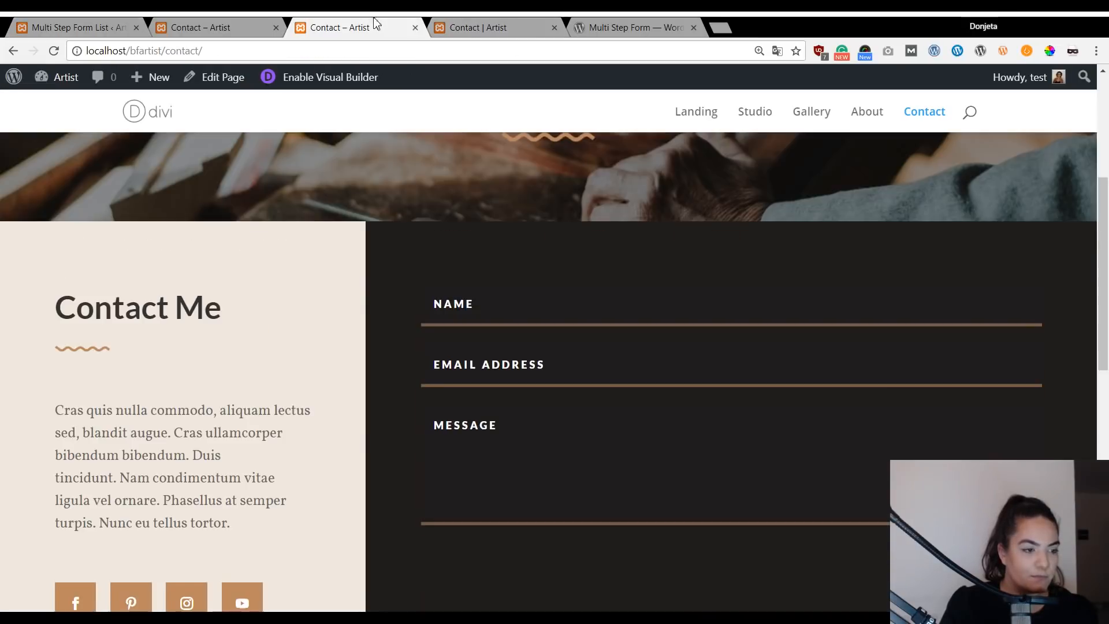
left_click(235, 25)
left_click(734, 429)
key("ctrl+v")
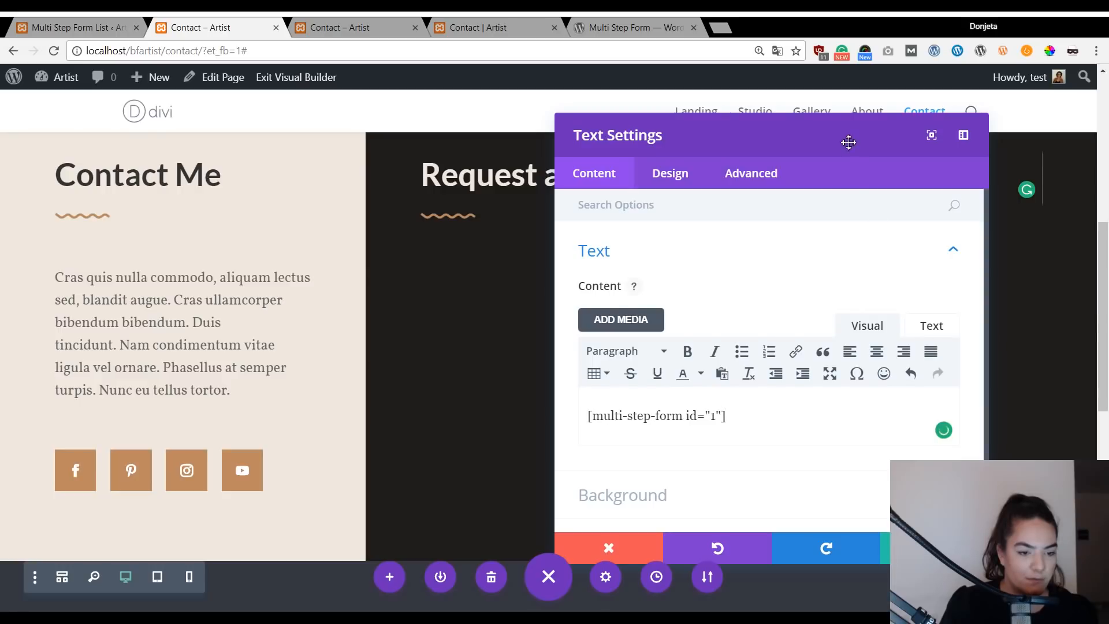
left_click_drag(848, 133, 842, 107)
left_click(929, 523)
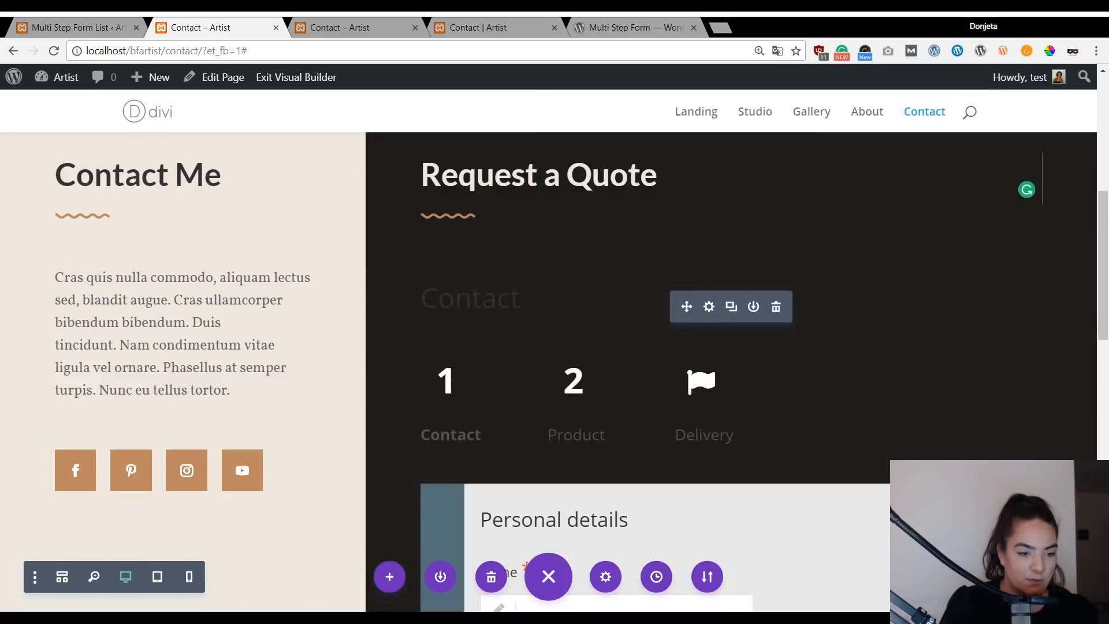
scroll(909, 356, "down", 7)
scroll(909, 356, "up", 9)
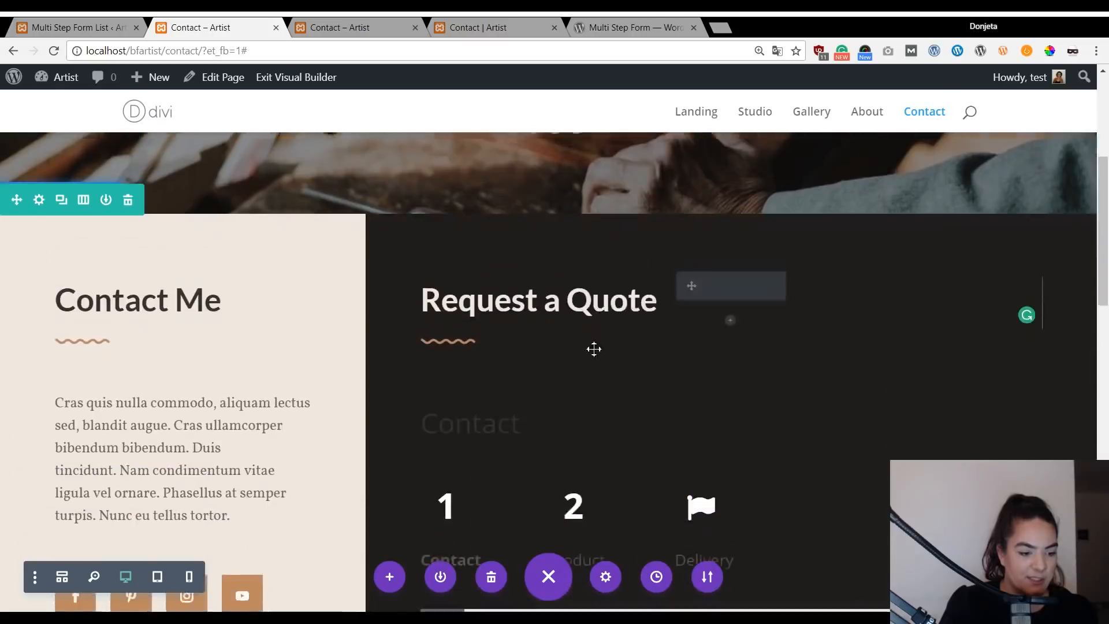
scroll(594, 342, "down", 4)
scroll(575, 396, "up", 4)
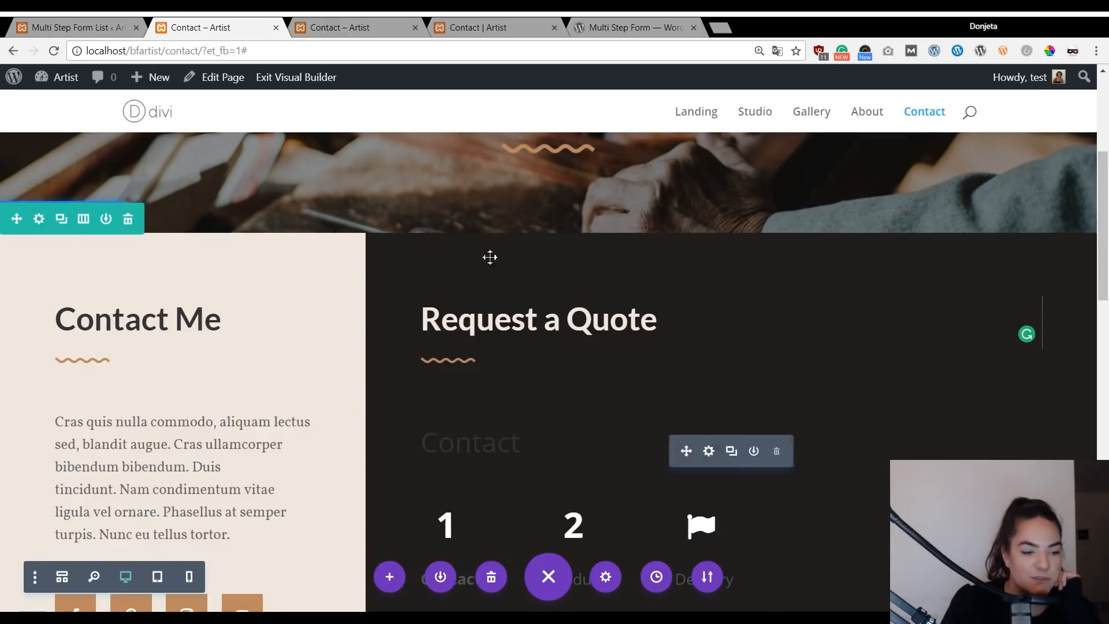
Exit the Visual Builder and scroll the live Contact page to review the Request a Quote form.
left_click(323, 81)
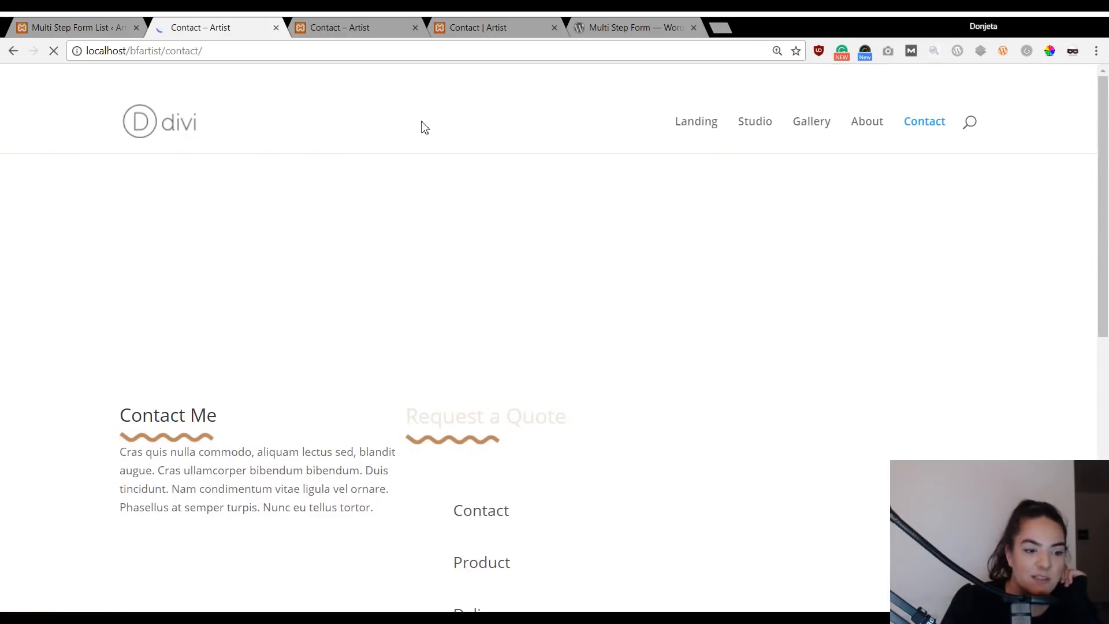
scroll(864, 312, "down", 8)
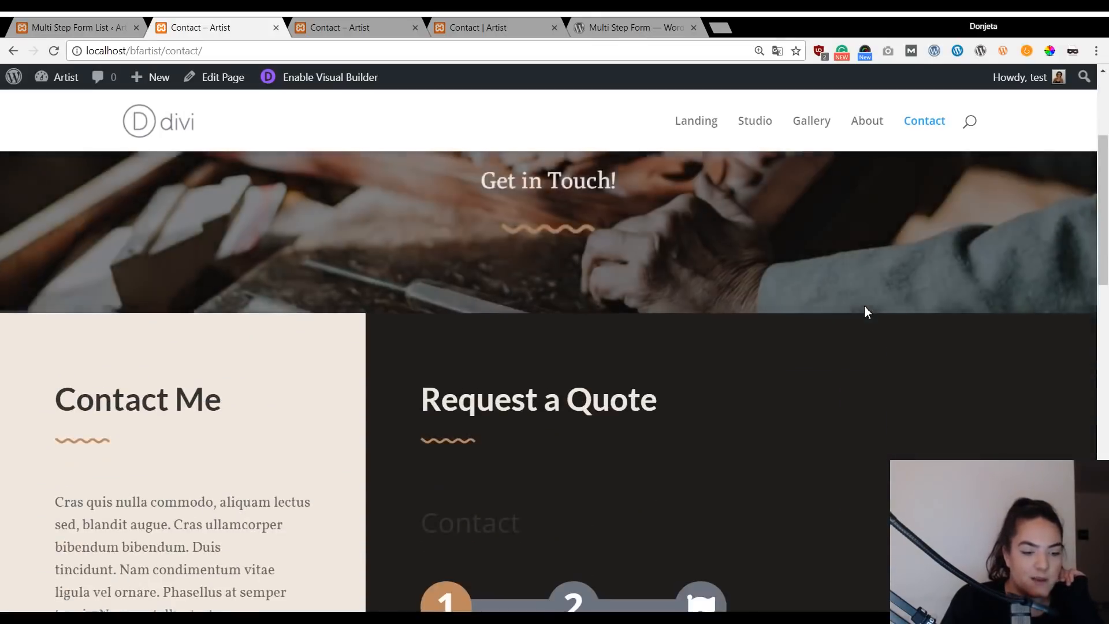
scroll(816, 310, "down", 6)
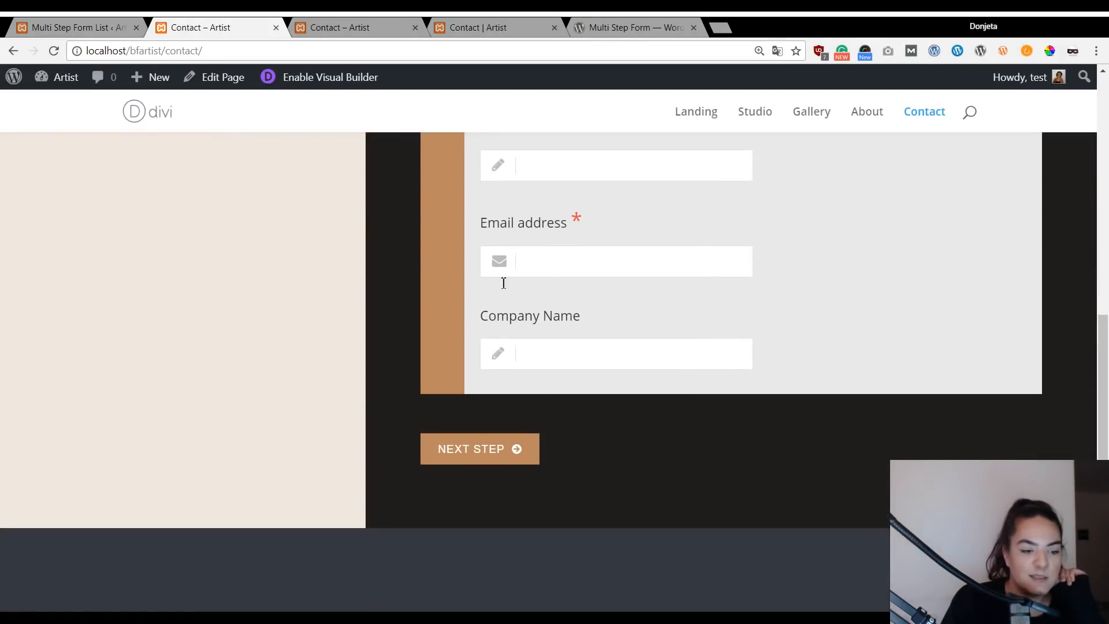
scroll(767, 337, "up", 4)
scroll(601, 512, "up", 2)
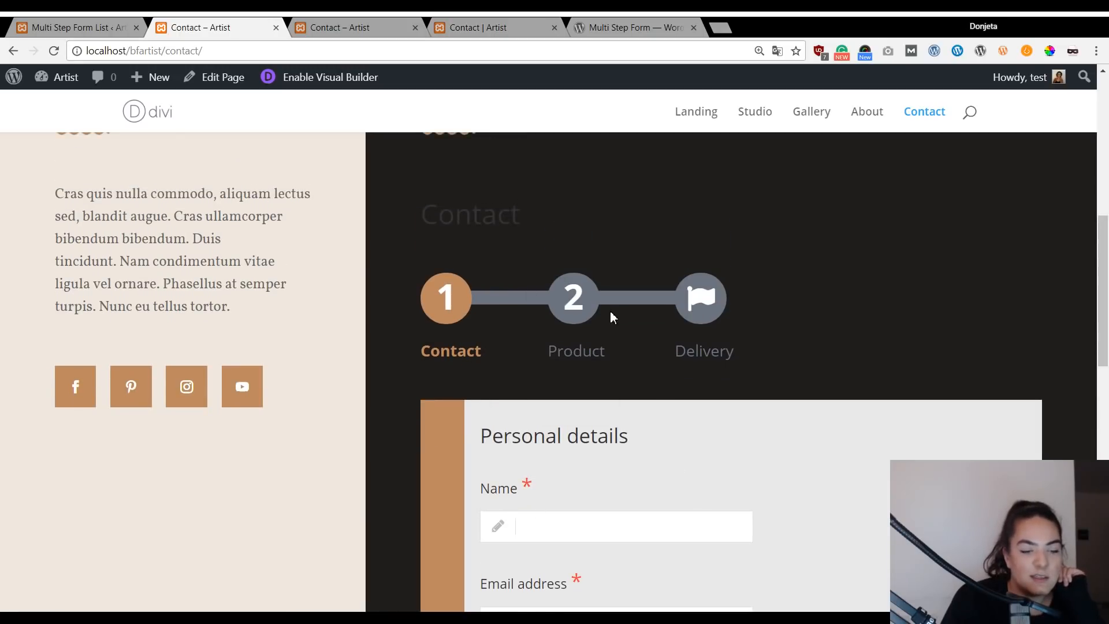
scroll(612, 304, "up", 2)
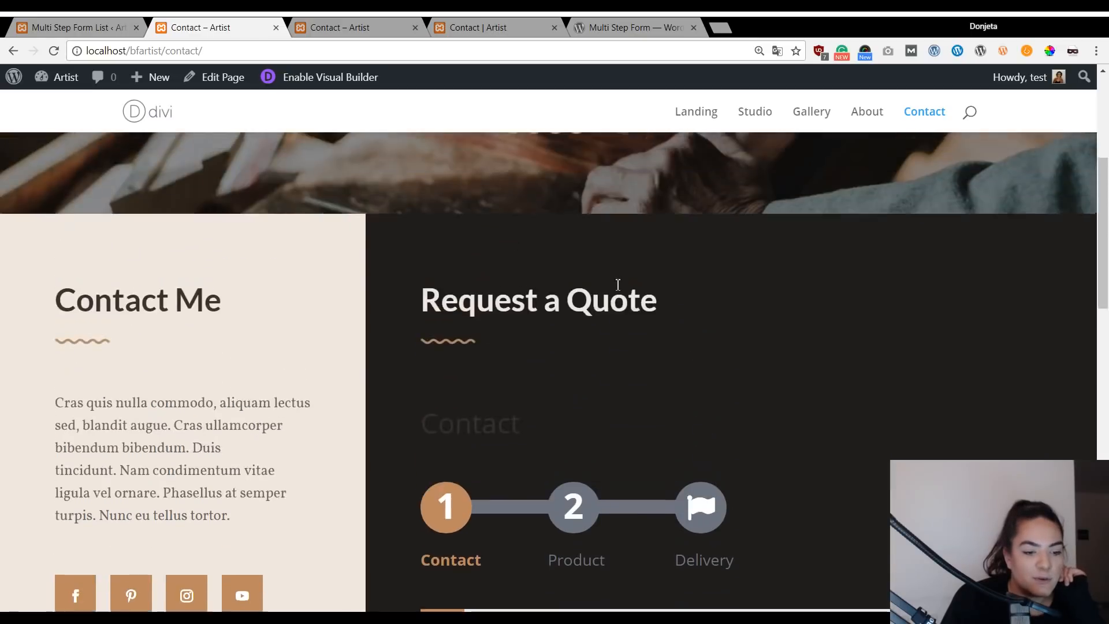
scroll(538, 318, "down", 6)
scroll(619, 356, "up", 6)
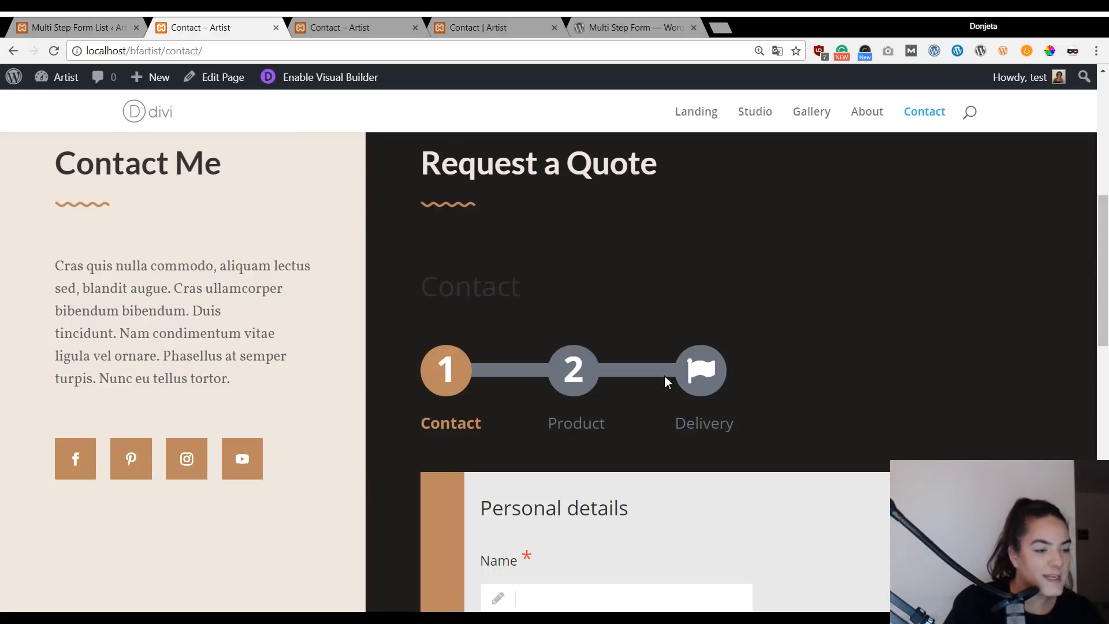
scroll(689, 383, "up", 8)
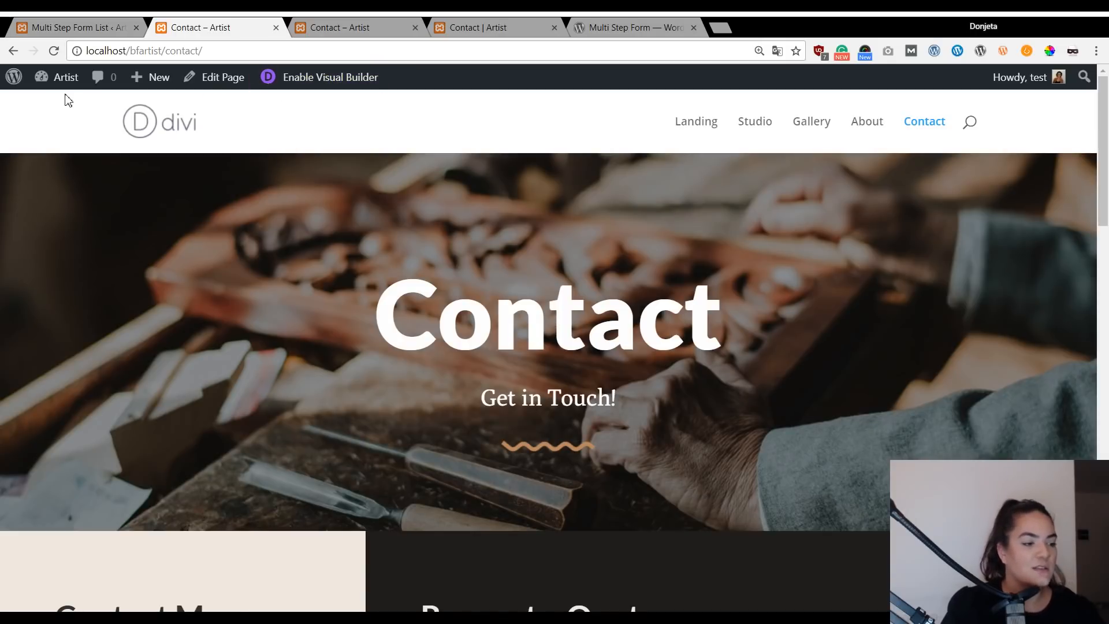
Open the Additional CSS panel in Divi's Theme Customizer.
mouse_move(64, 84)
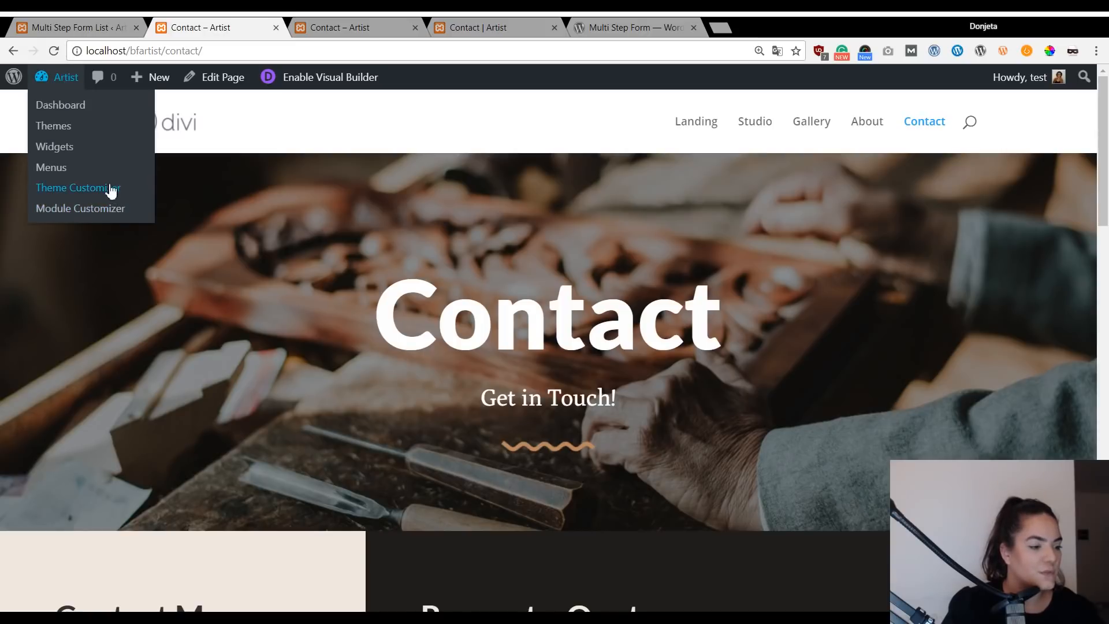
left_click(76, 196)
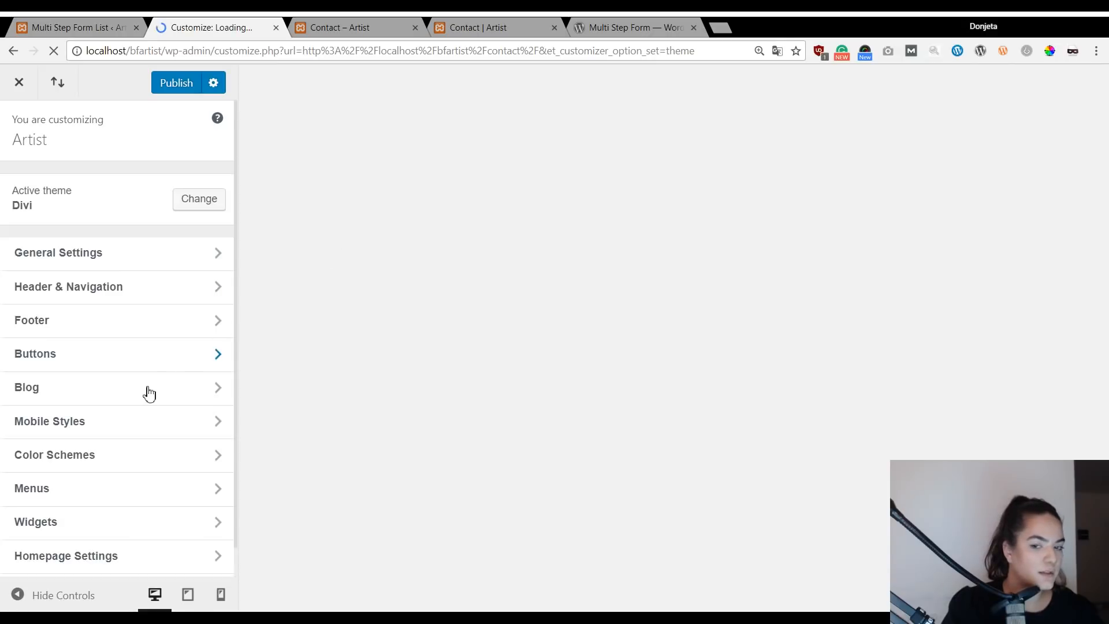
scroll(141, 539, "down", 1)
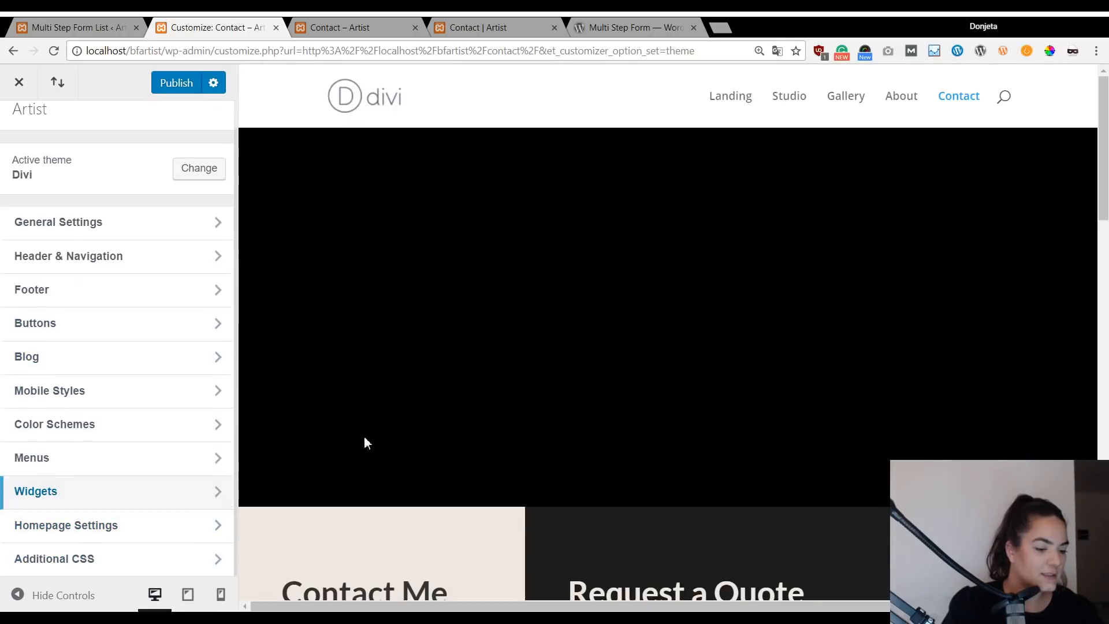
scroll(806, 432, "down", 3)
scroll(820, 416, "down", 5)
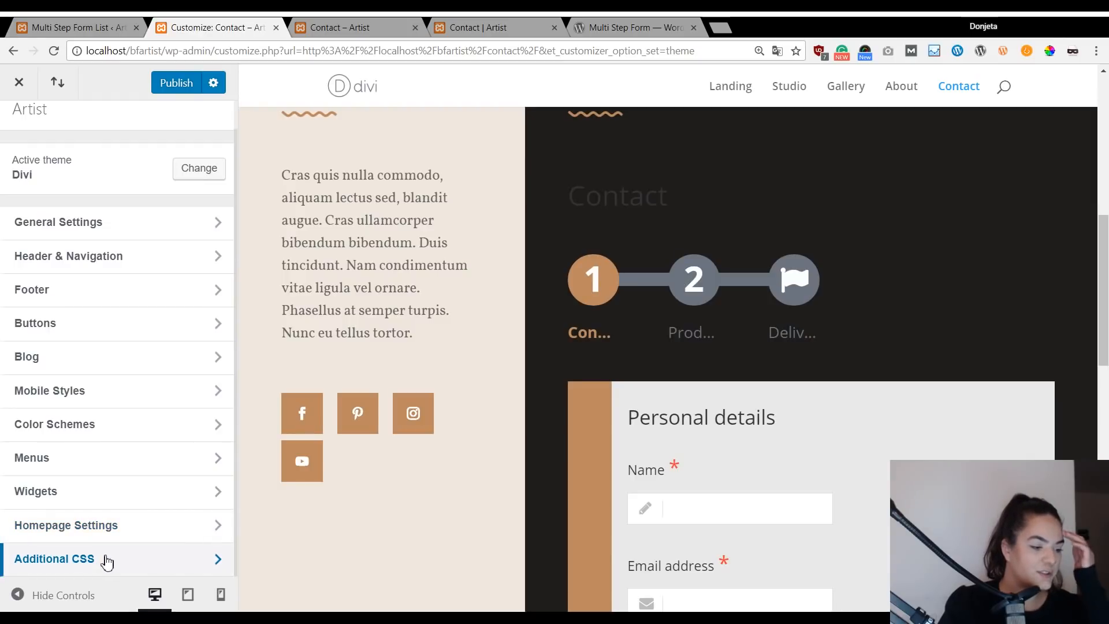
left_click(106, 559)
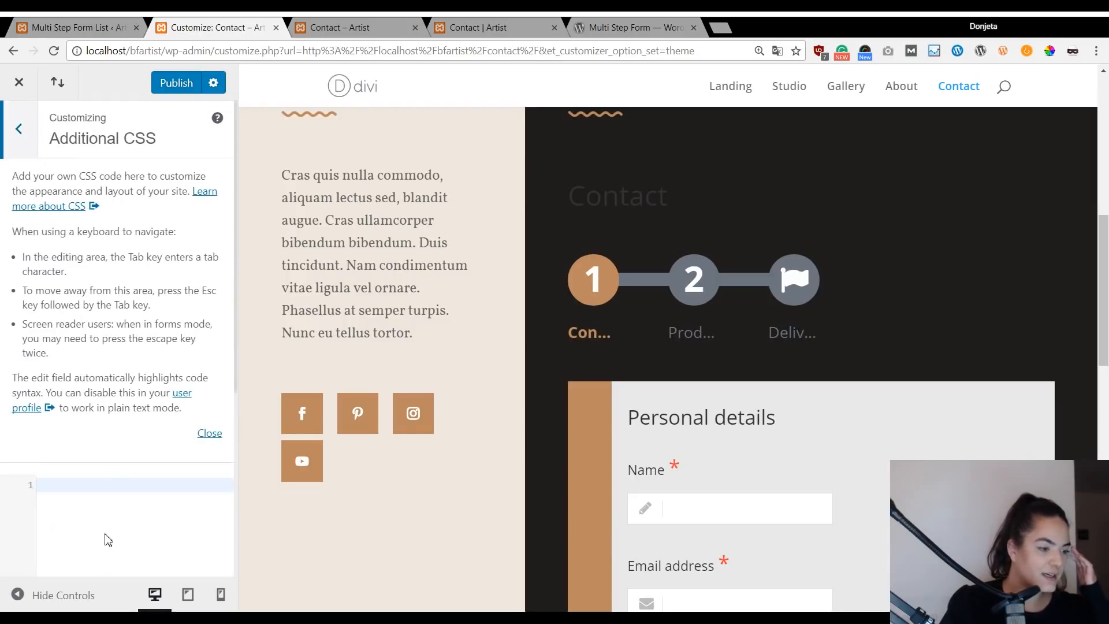
Paste CSS hiding the step header, with uppercase #302418 titles, #EFE8DE backgrounds and #BE895F buttons.
left_click(96, 513)
key("ctrl+v")
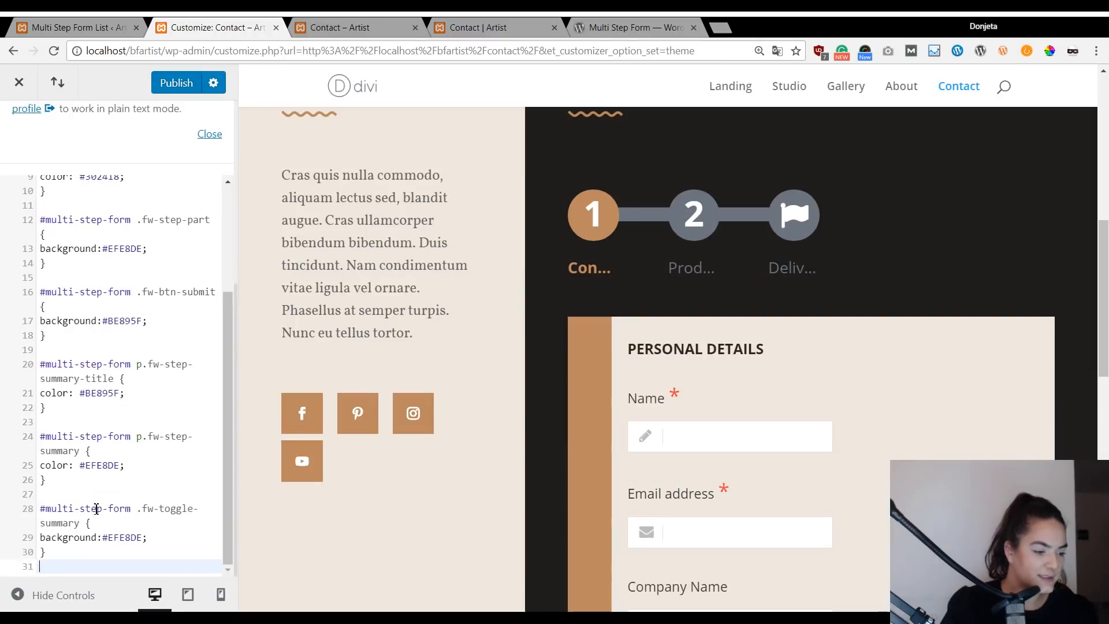
scroll(969, 243, "up", 5)
scroll(969, 244, "down", 9)
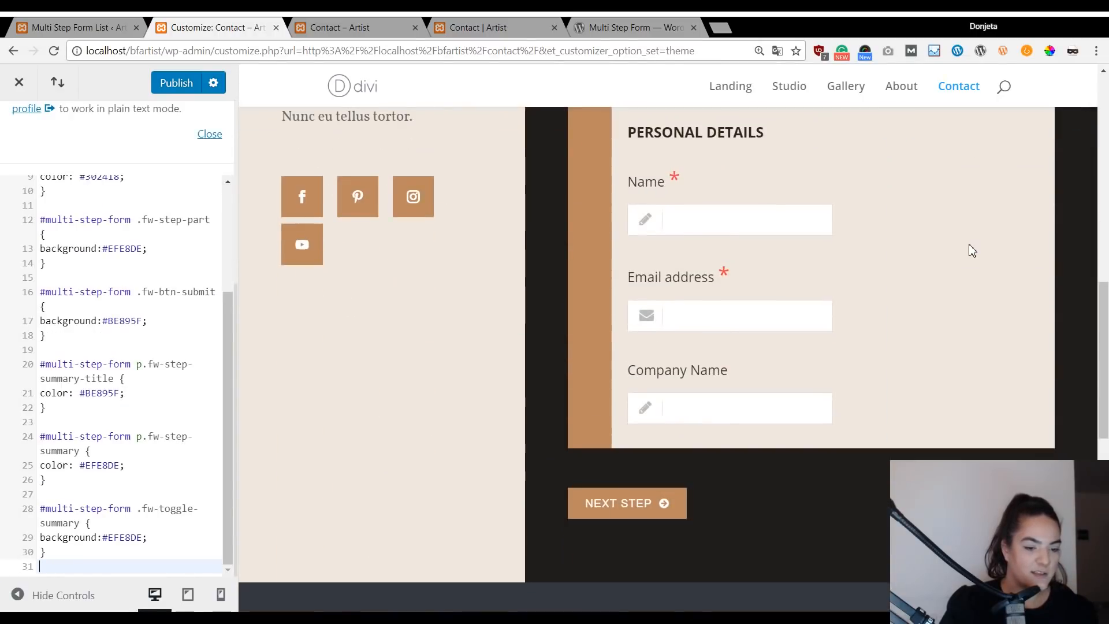
scroll(950, 265, "up", 7)
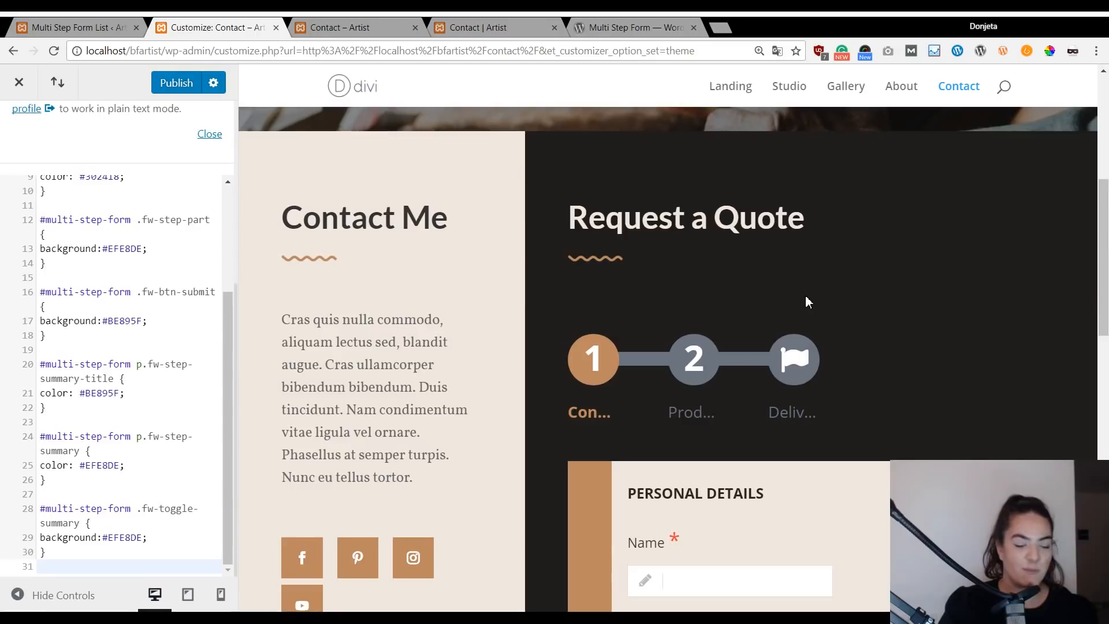
scroll(799, 303, "up", 5)
scroll(798, 303, "down", 5)
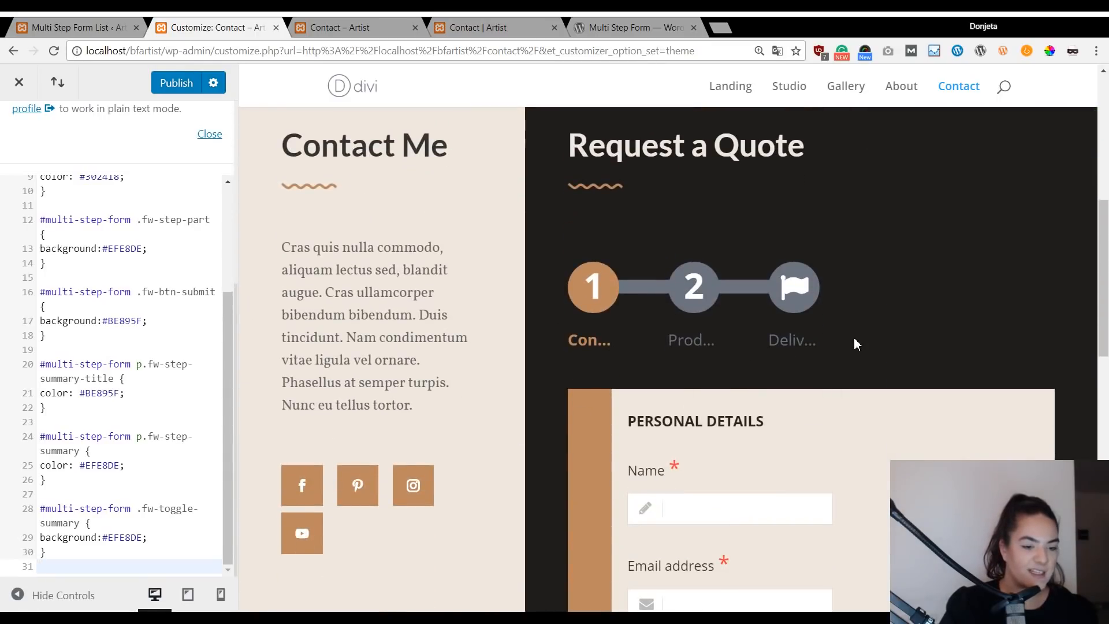
scroll(115, 346, "up", 3)
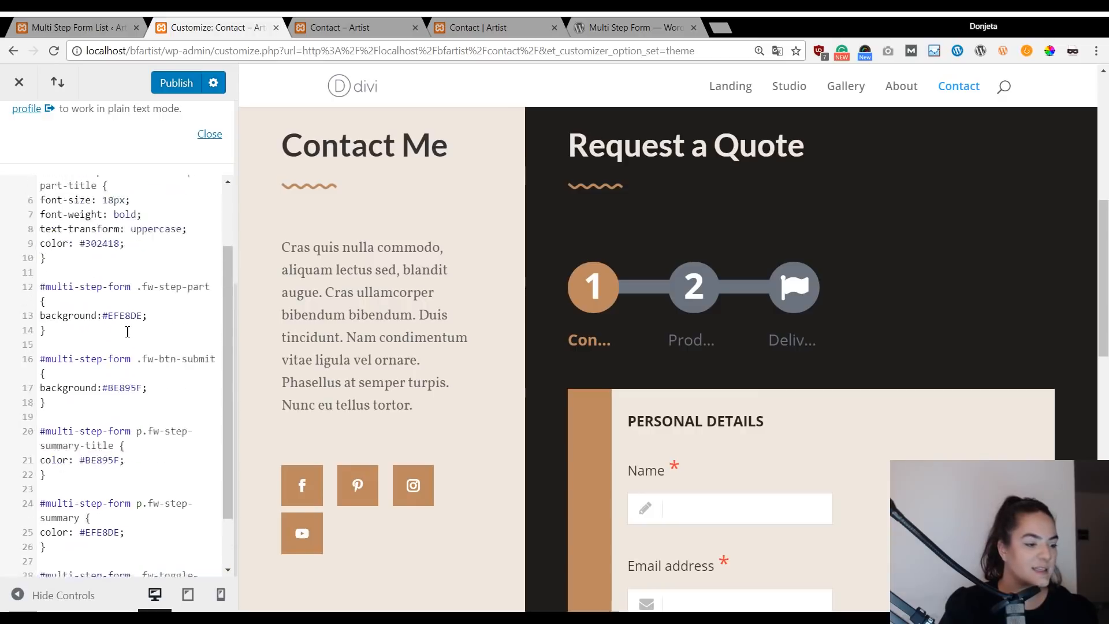
Publish the custom CSS and review the restyled quote form on the live Contact page.
left_click(174, 84)
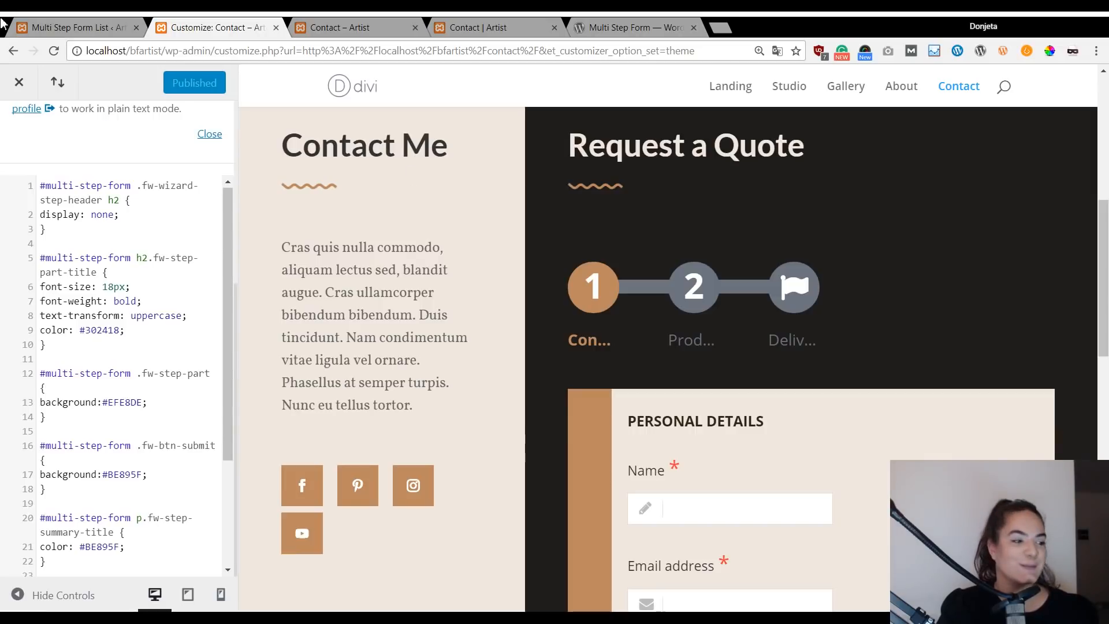
left_click(19, 82)
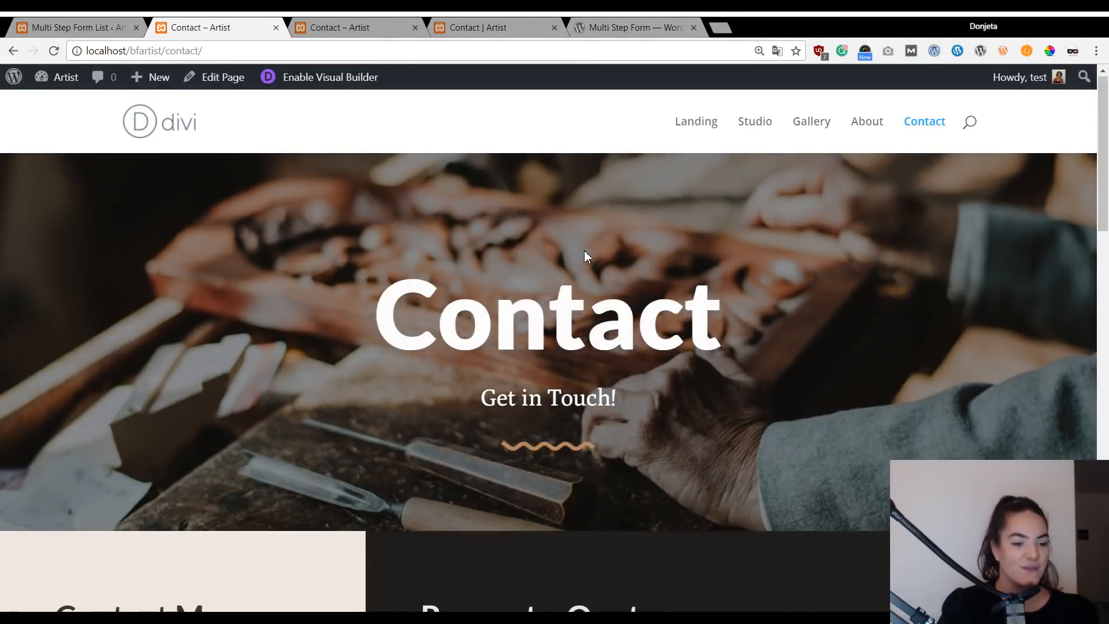
scroll(584, 250, "down", 6)
scroll(584, 254, "down", 7)
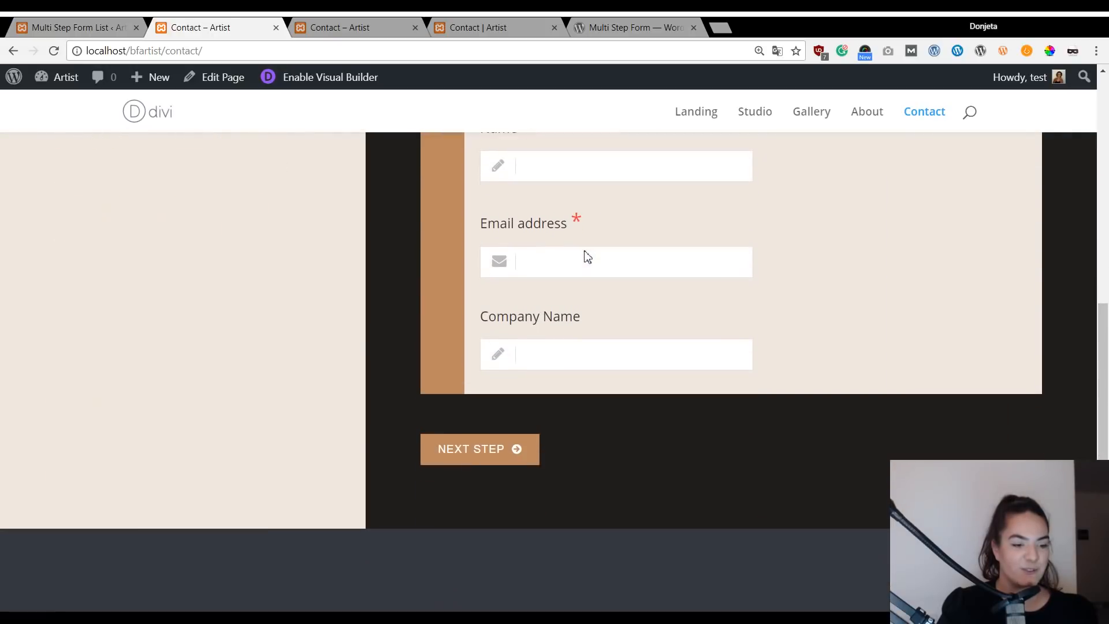
scroll(584, 254, "up", 5)
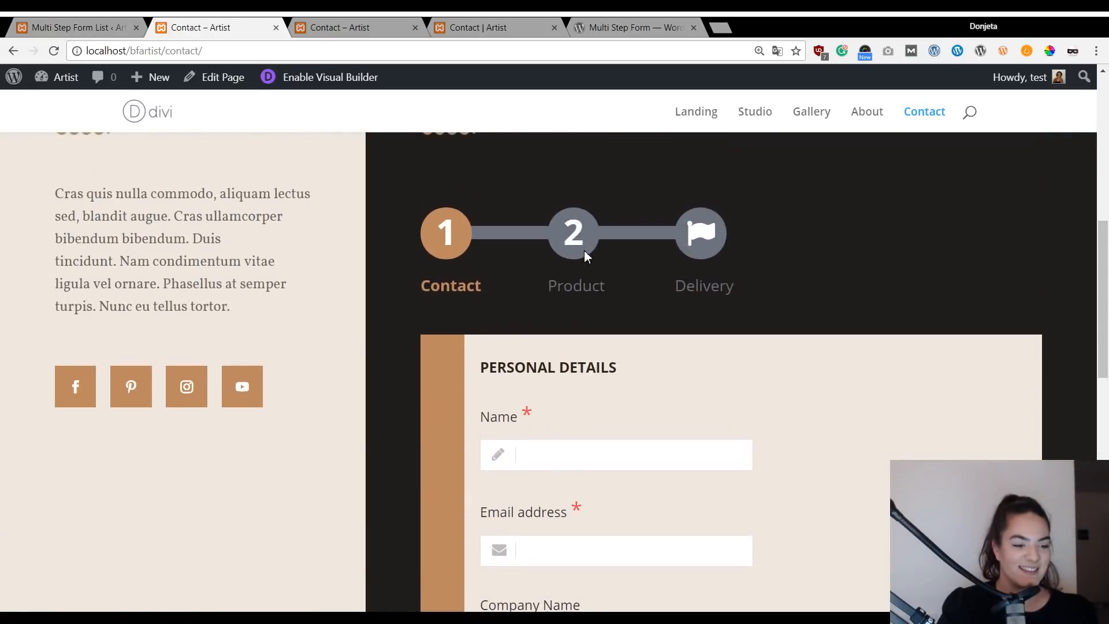
Compare the form with the reference Artist Contact page's Delivery step, then return.
left_click(465, 26)
scroll(479, 217, "up", 7)
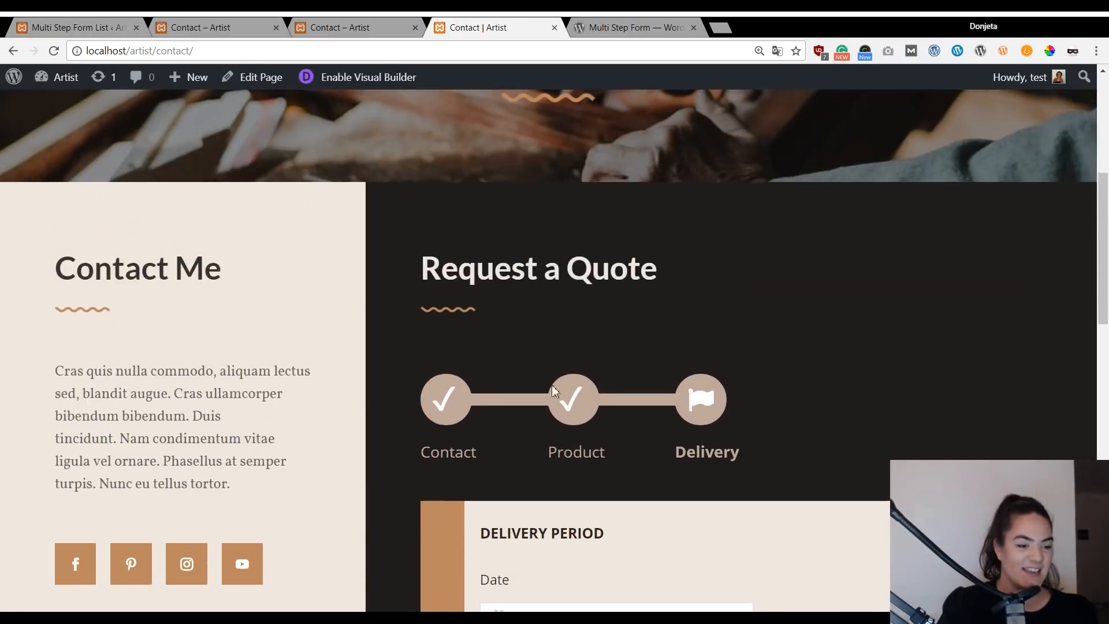
scroll(545, 346, "down", 8)
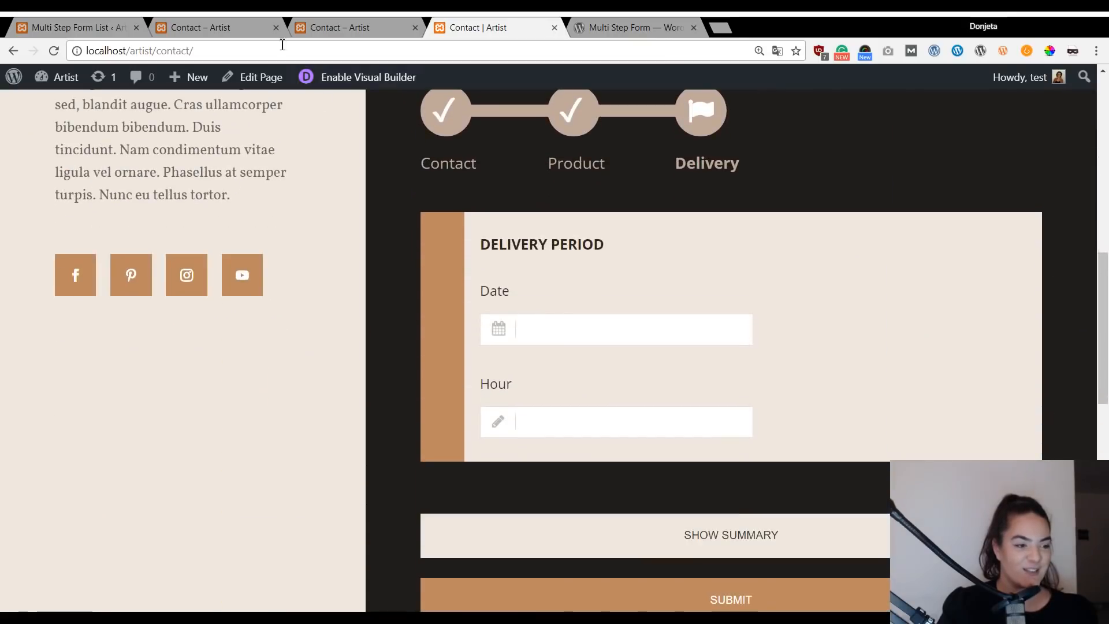
left_click(224, 26)
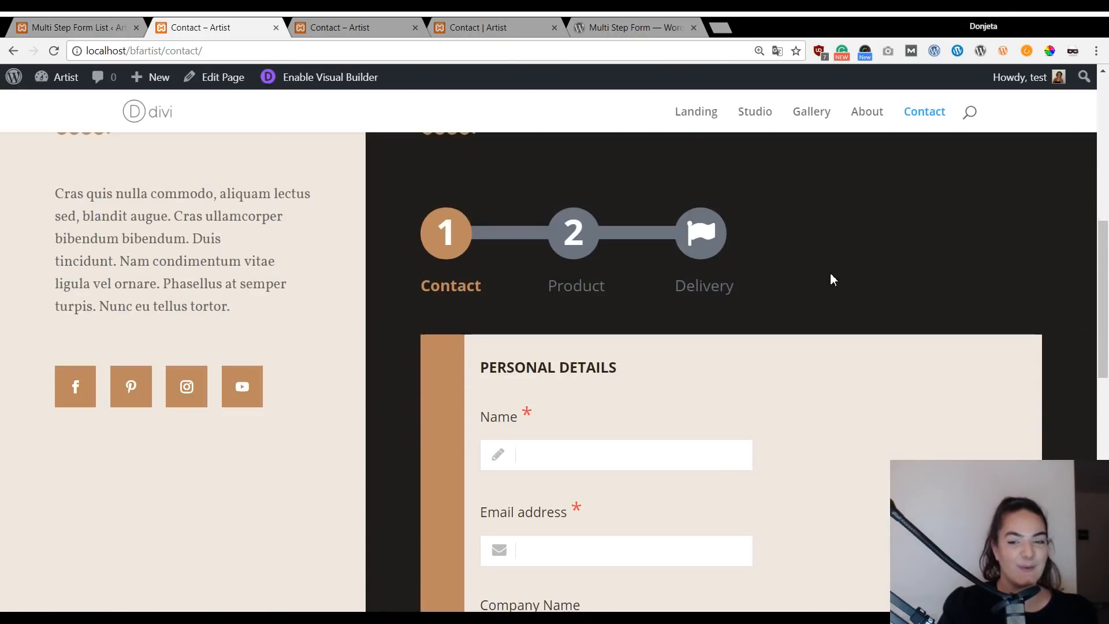